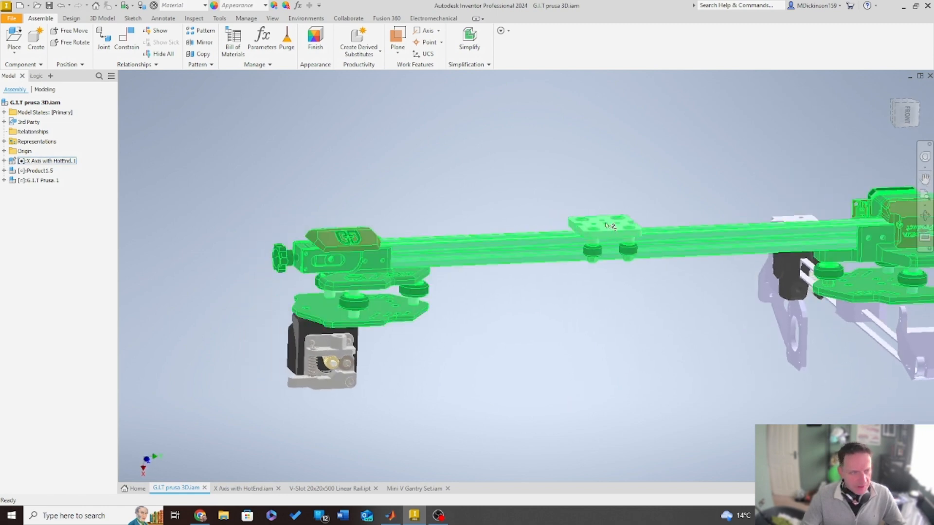
- Export the V-Slot 20x20x500 Linear Rail part as a STEP file under its own name in the Travel folder
left_click(662, 413)
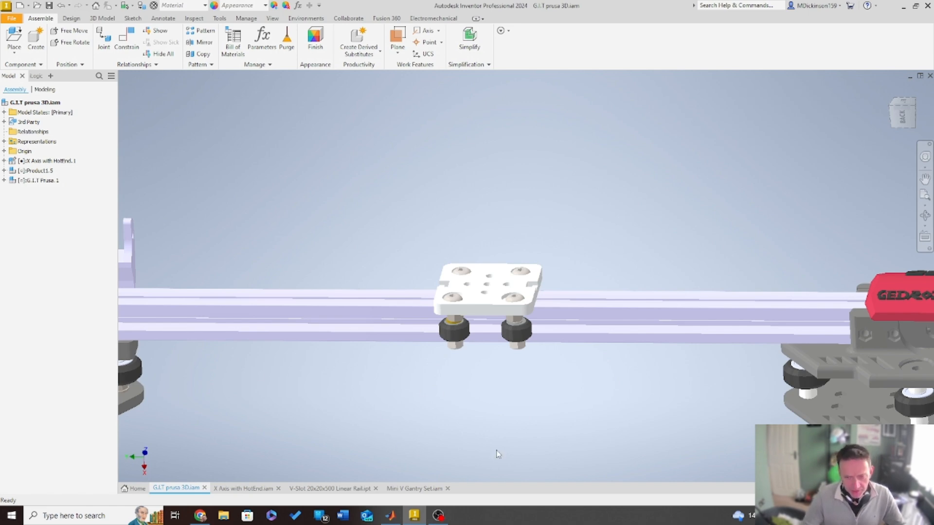
left_click(327, 488)
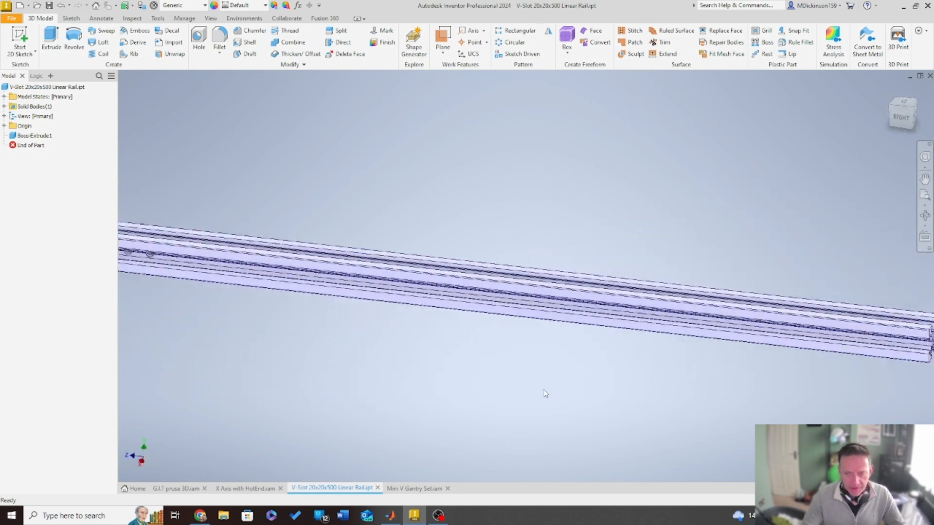
left_click(12, 19)
mouse_move(58, 152)
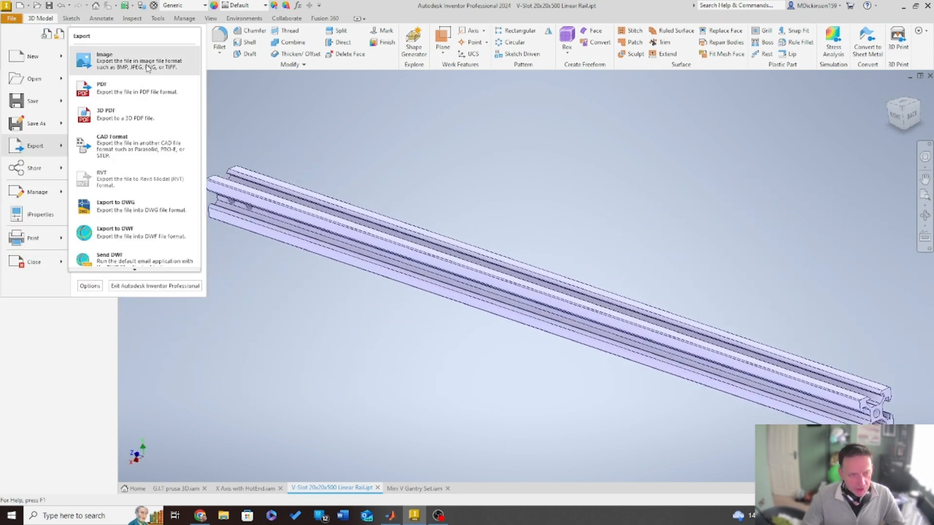
left_click(132, 146)
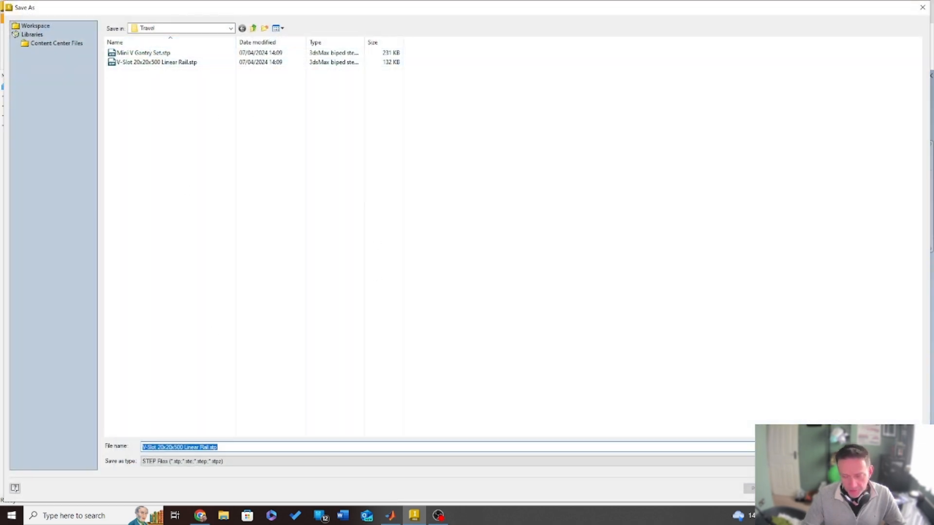
key("Return")
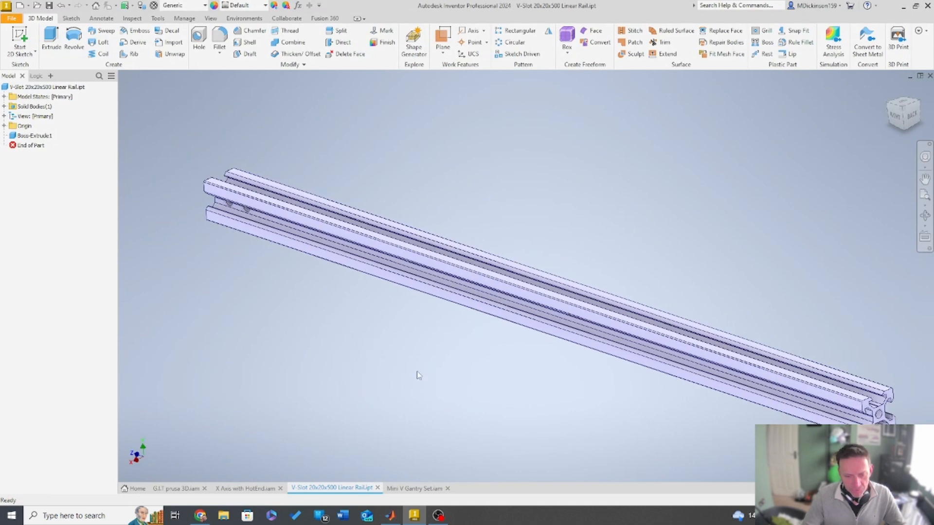
- Examine the Mini V Gantry Set assembly from several sides, including its wheels and component instances
left_click(412, 489)
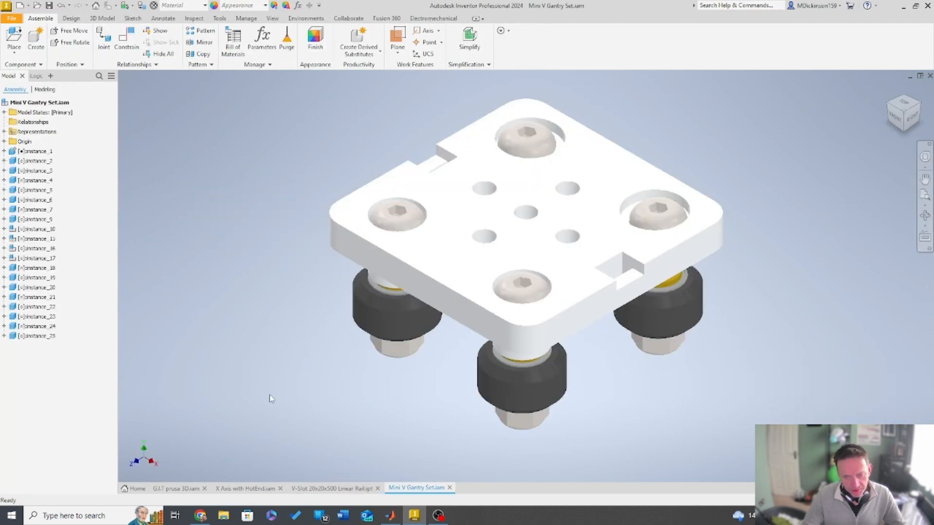
right_click(421, 348)
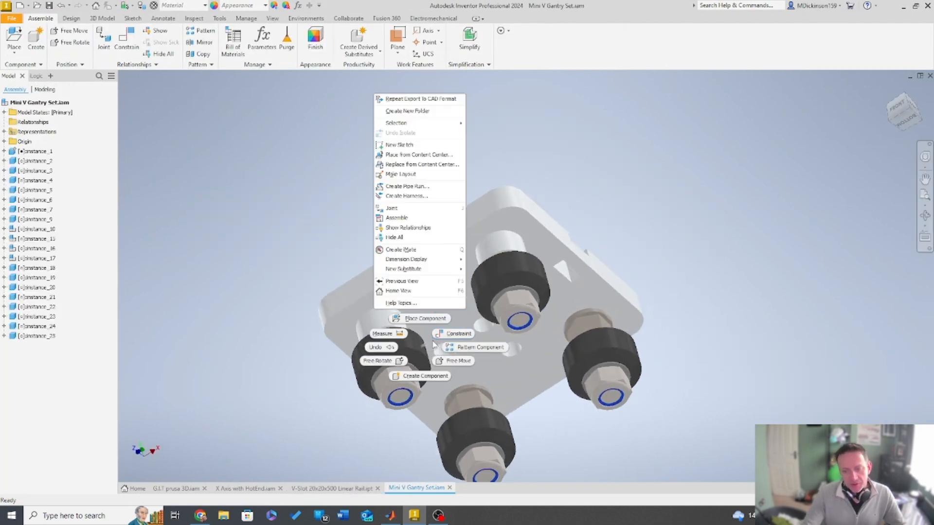
left_click(275, 186)
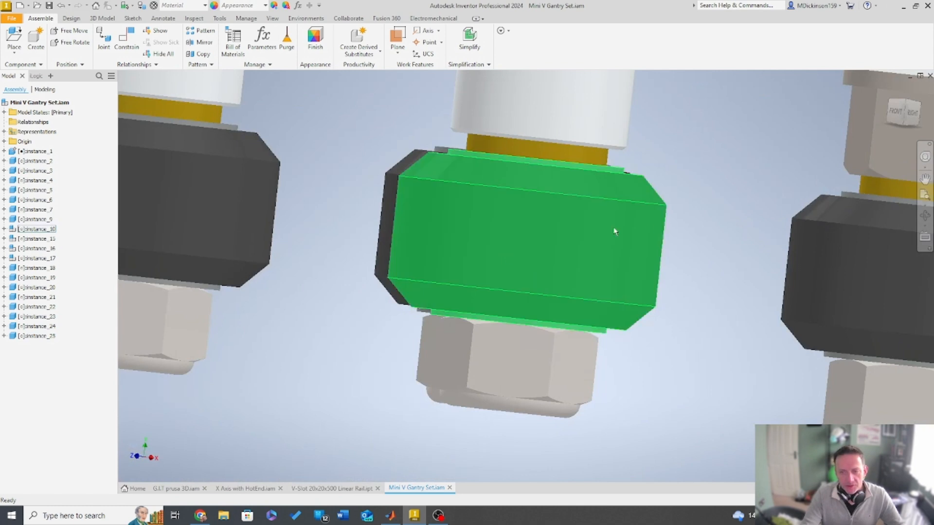
left_click(571, 240)
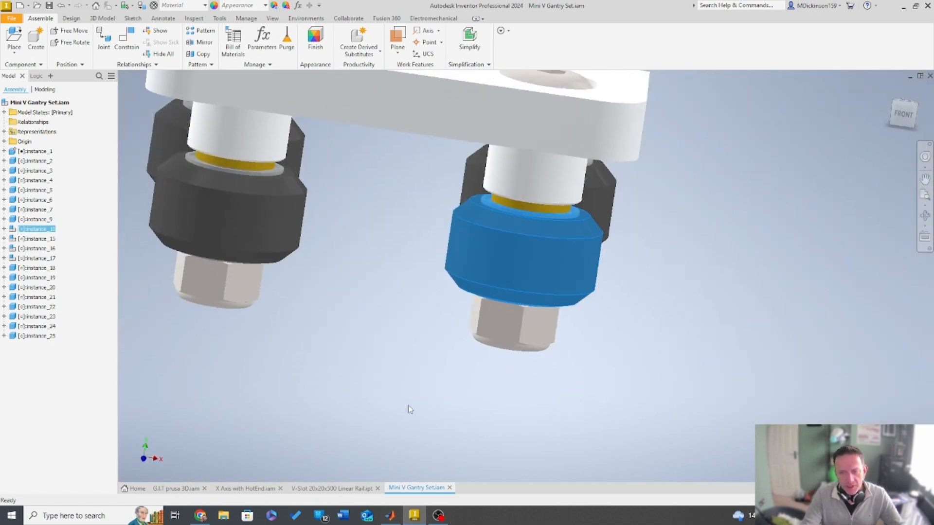
left_click(399, 365)
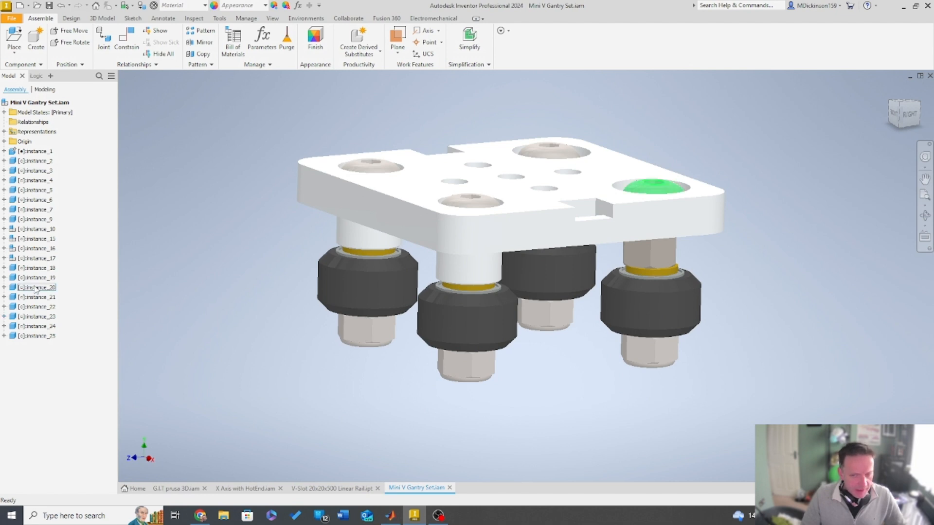
scroll(292, 360, "up", 1)
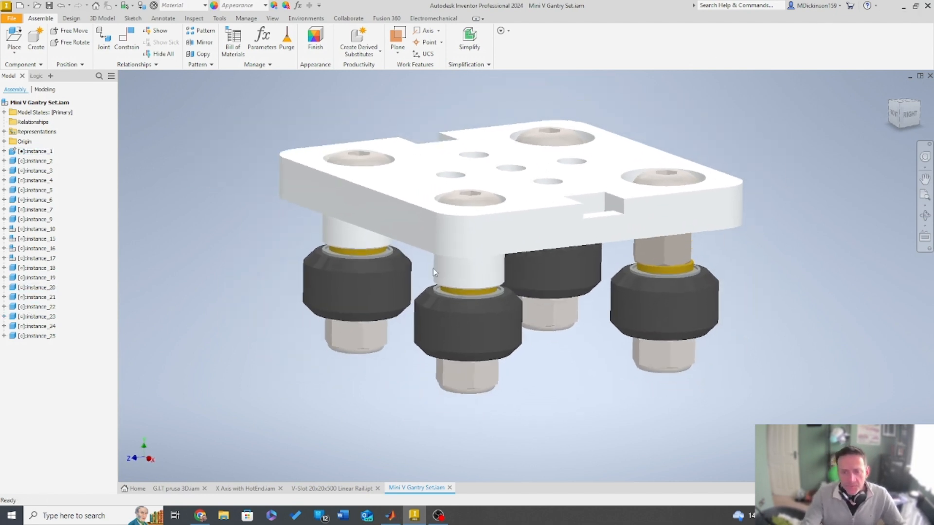
left_click_drag(433, 267, 361, 331)
scroll(361, 331, "up", 1)
- Check the linear rail part, then inspect the gantry plate on the X axis rail in the G.I.T prusa 3D assembly
left_click(323, 489)
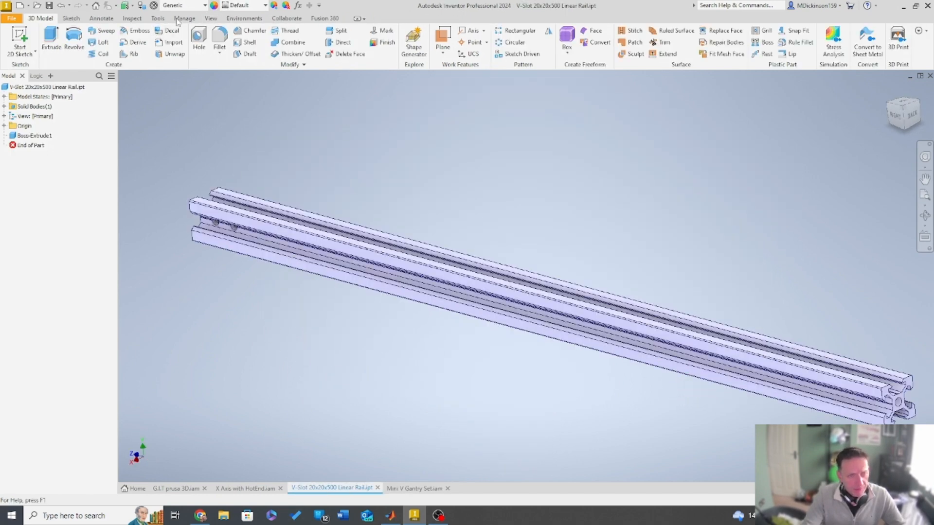
left_click(182, 488)
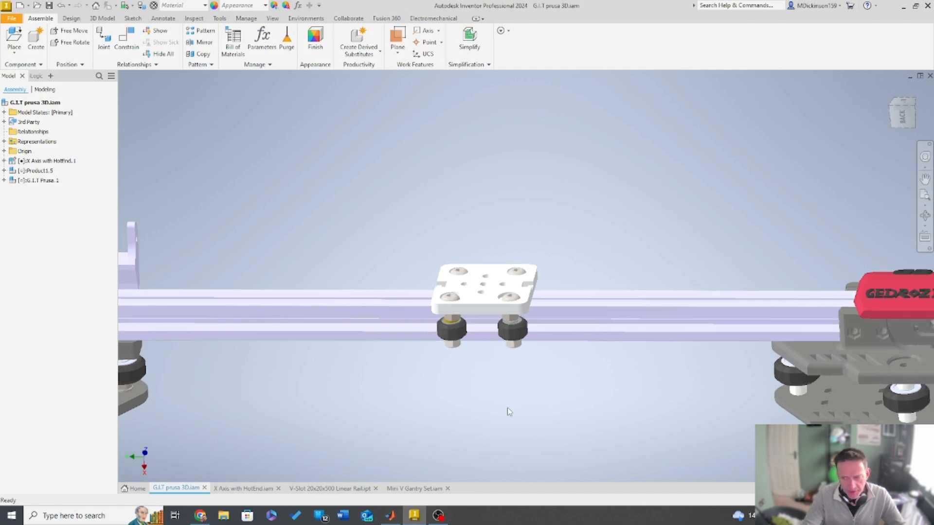
scroll(507, 408, "down", 3)
left_click_drag(370, 297, 458, 305)
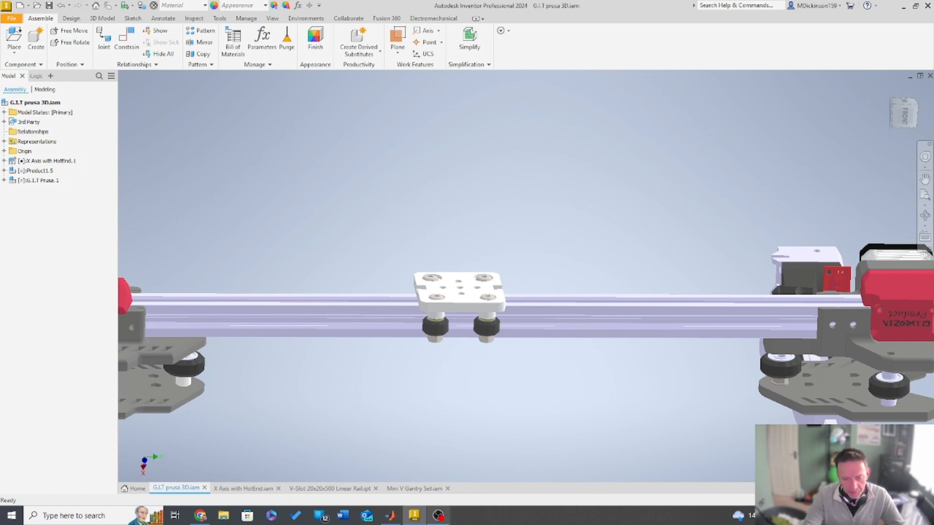
- Switch to MATLAB, create a blank Simulink model in a maximized window and show its Library Browser
left_click(390, 516)
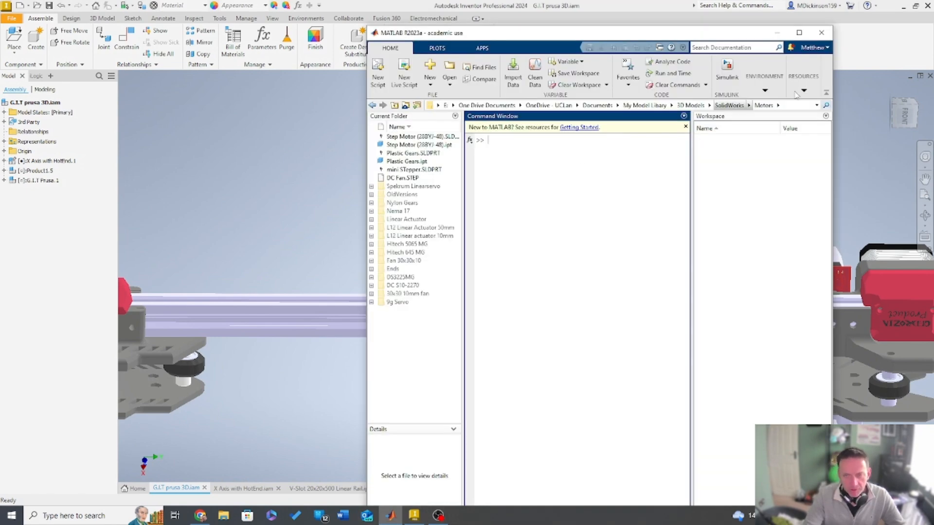
left_click(801, 33)
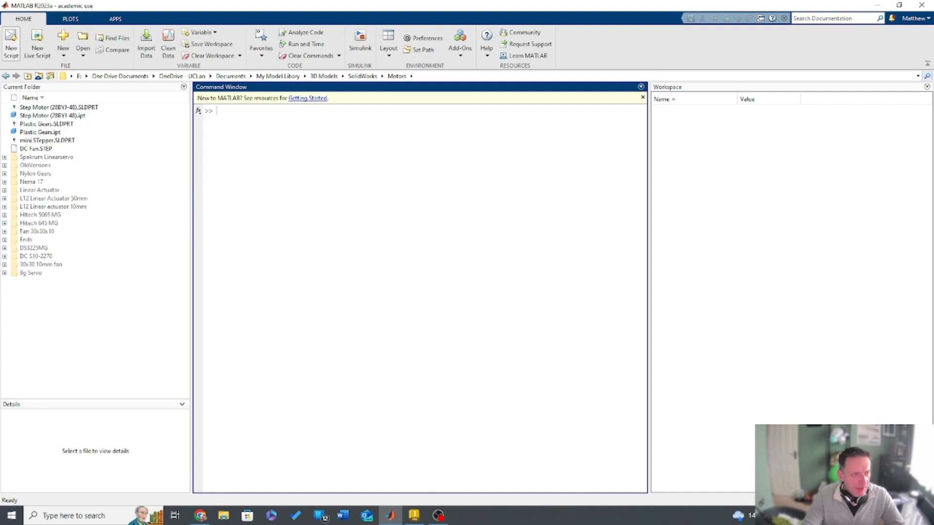
left_click(63, 48)
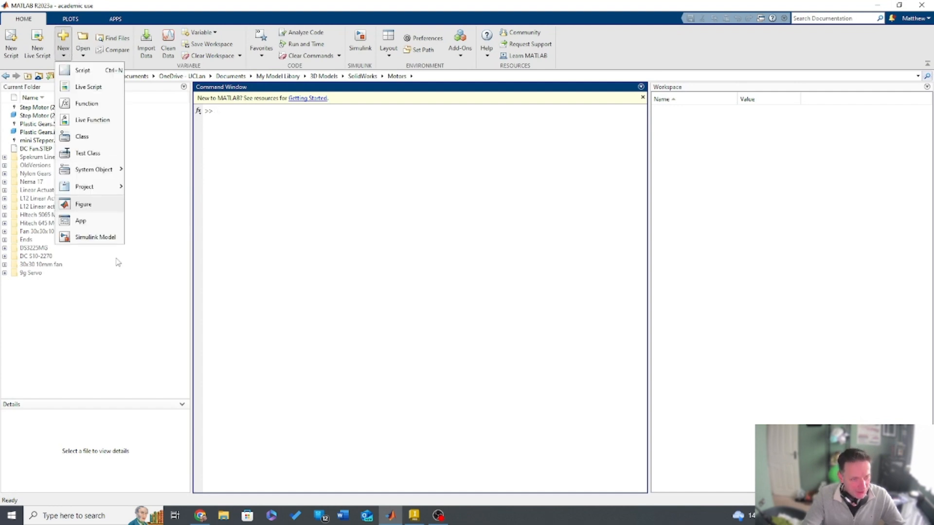
left_click(109, 237)
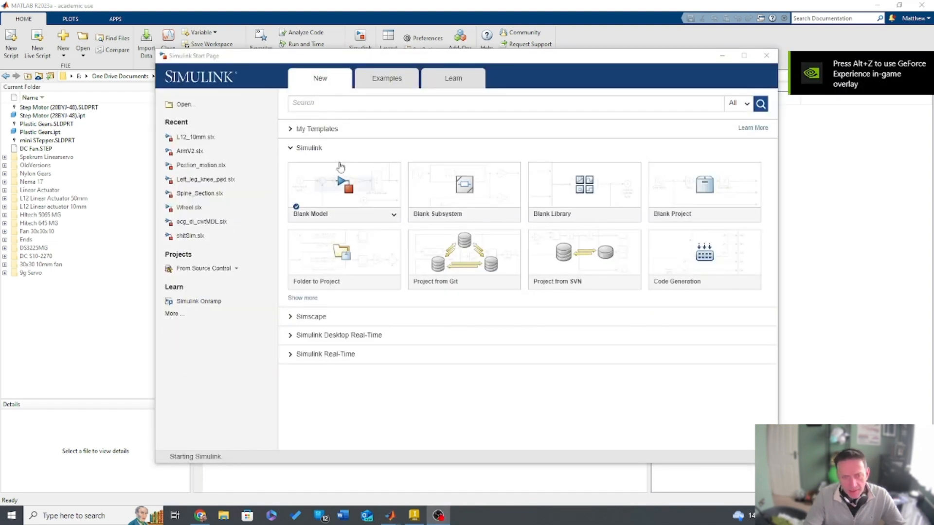
left_click(344, 183)
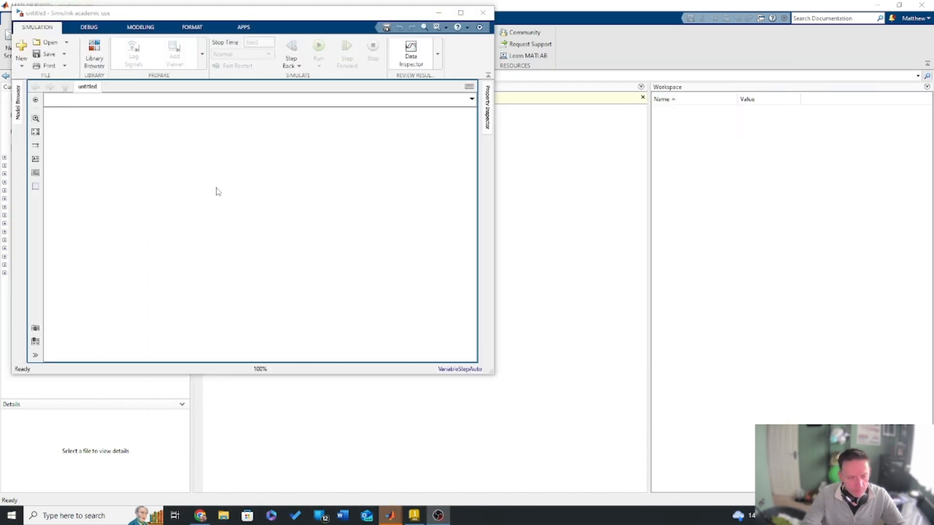
double_click(336, 14)
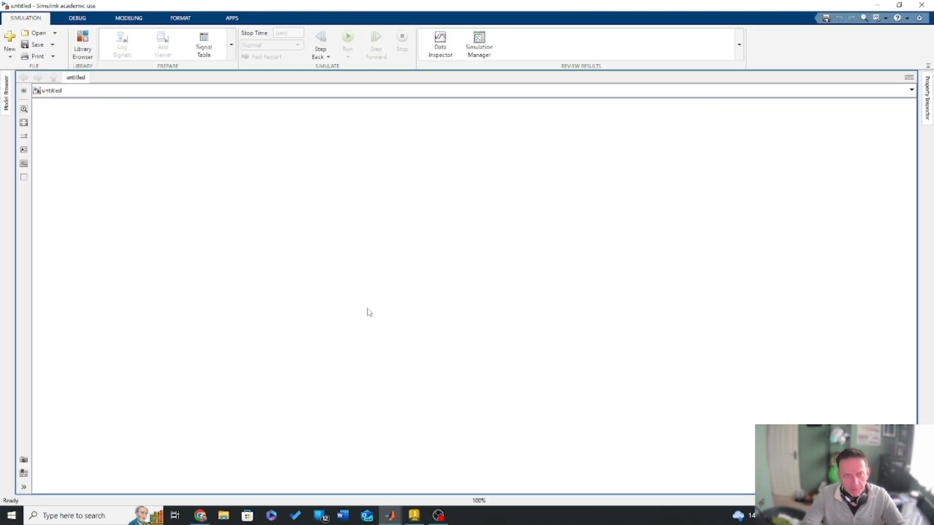
left_click(88, 49)
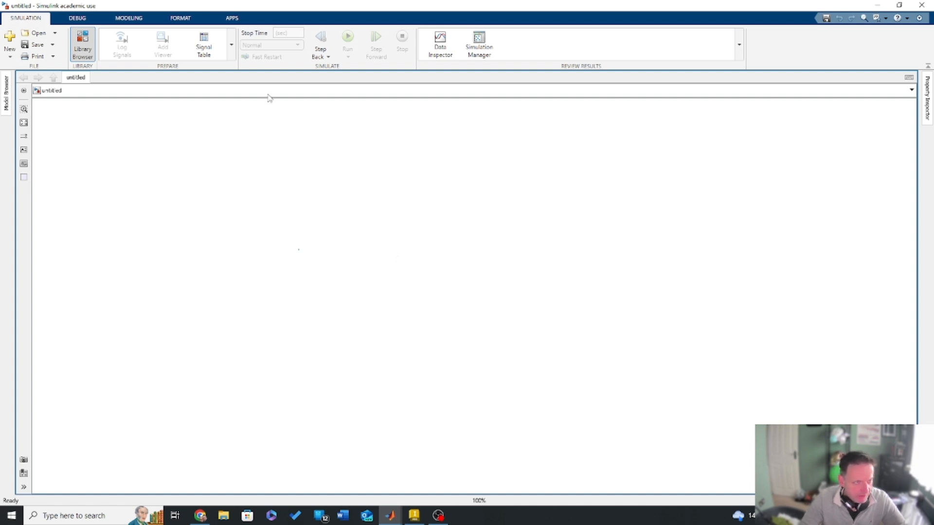
left_click(84, 46)
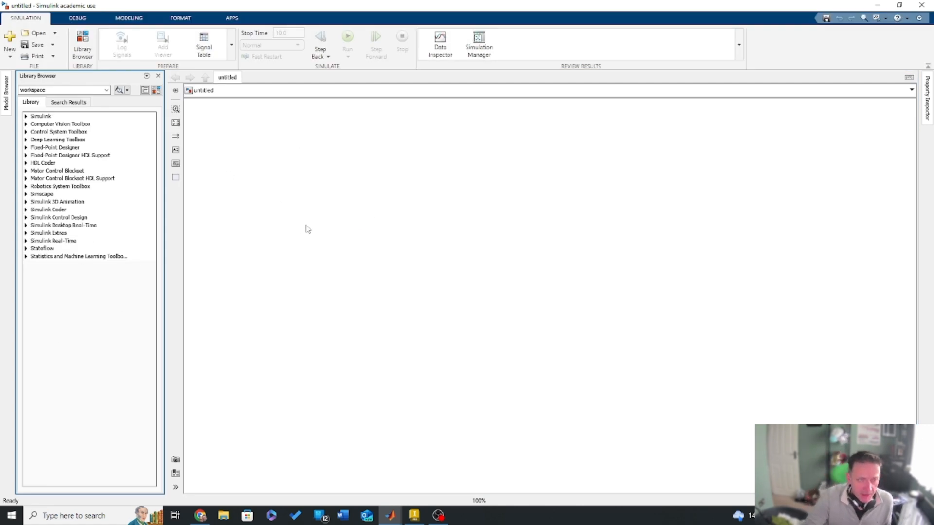
- Add a World Frame block to the empty model canvas
left_click(384, 181)
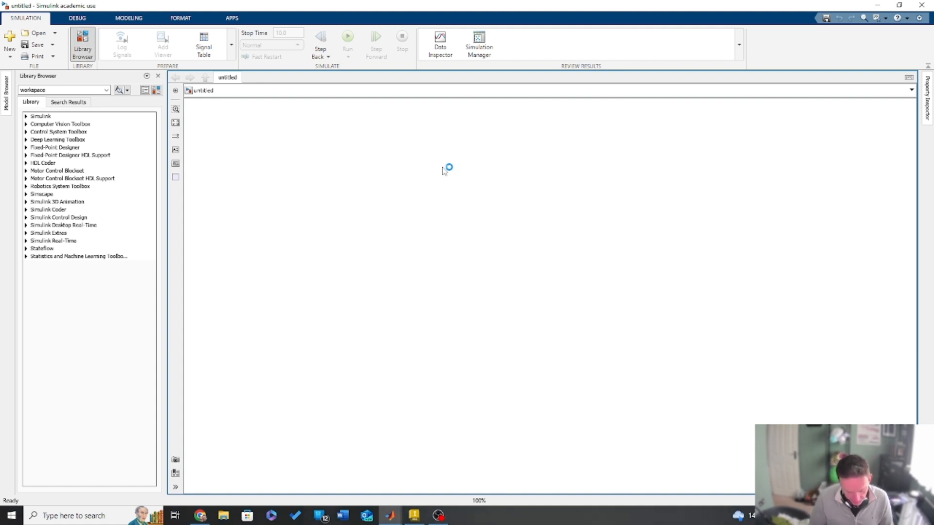
double_click(443, 170)
type("wrld")
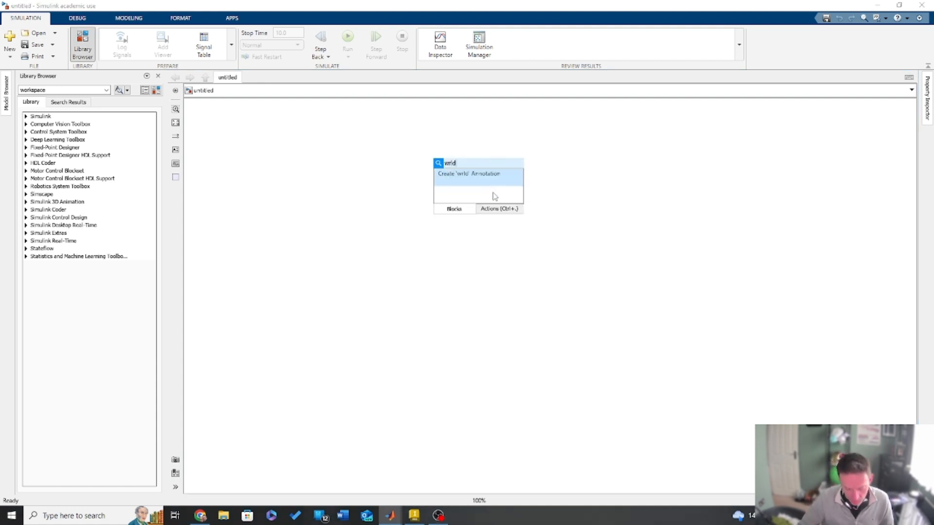
key("BackSpace")
key("BackSpace")
key("BackSpace")
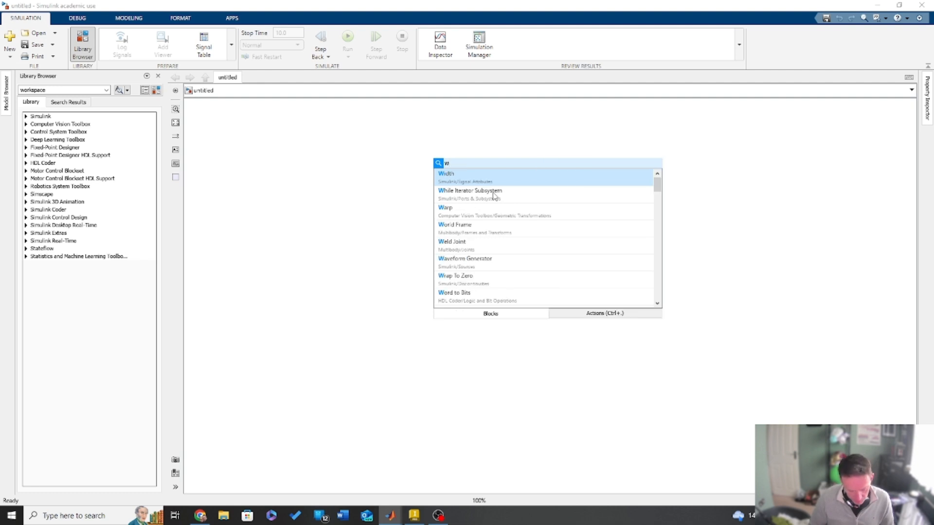
type("orld")
left_click(483, 181)
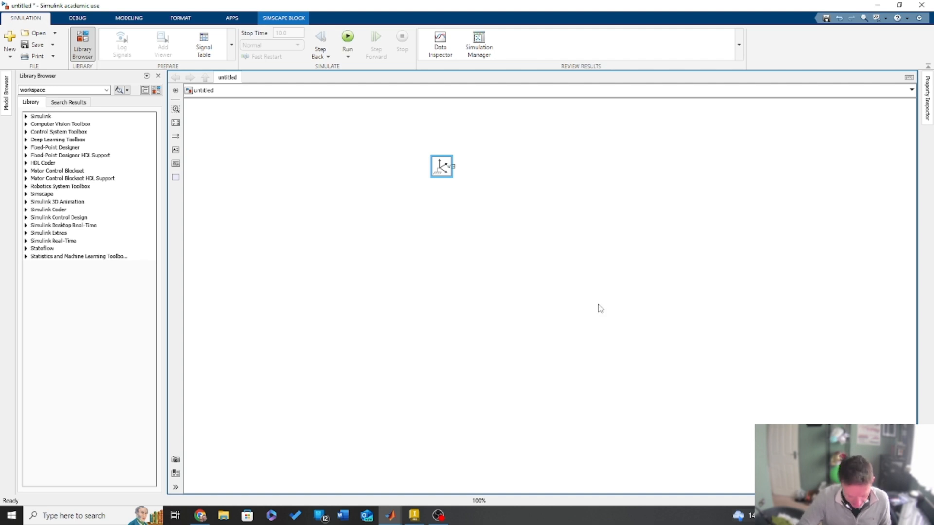
key("space")
left_click_drag(700, 358, 608, 250)
left_click(579, 335)
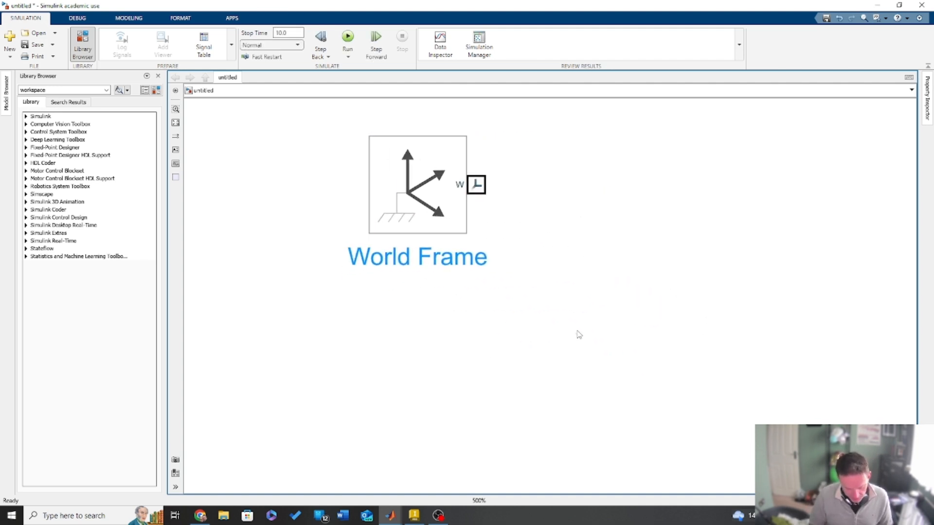
type("mech")
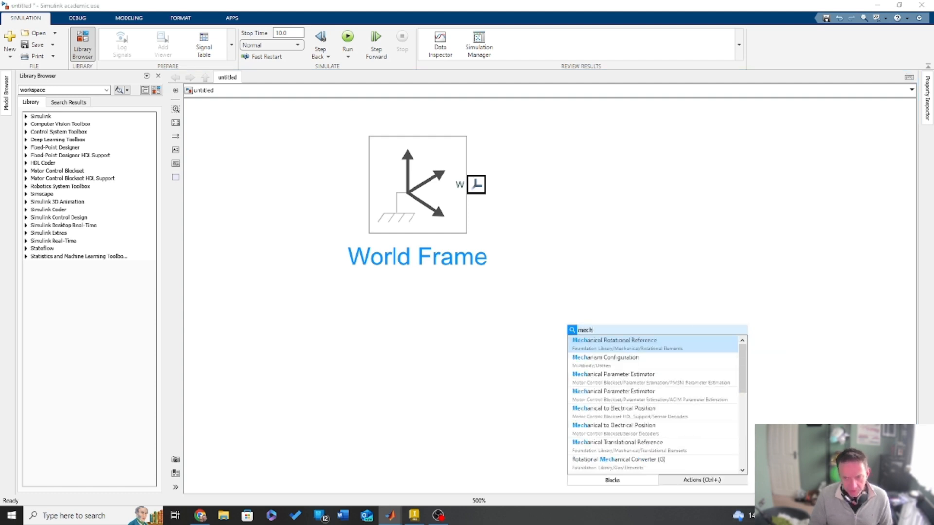
left_click(591, 357)
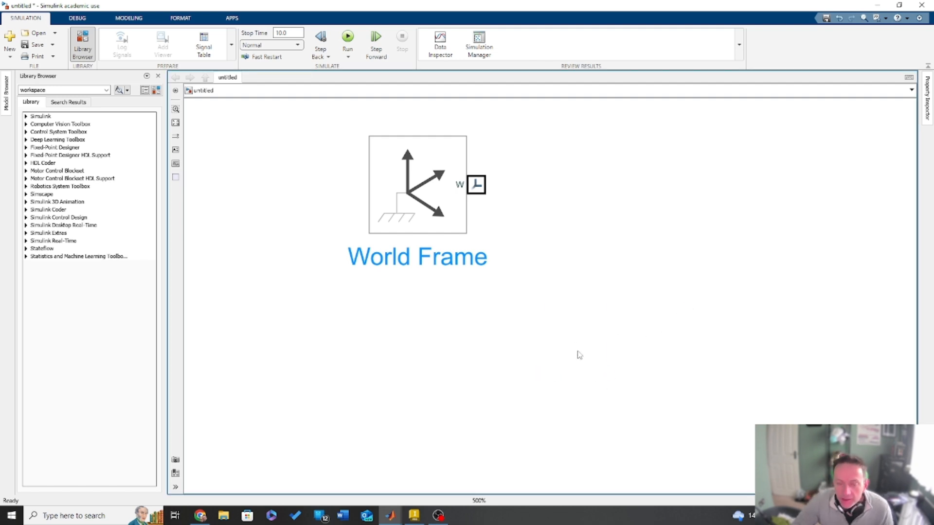
left_click(692, 295)
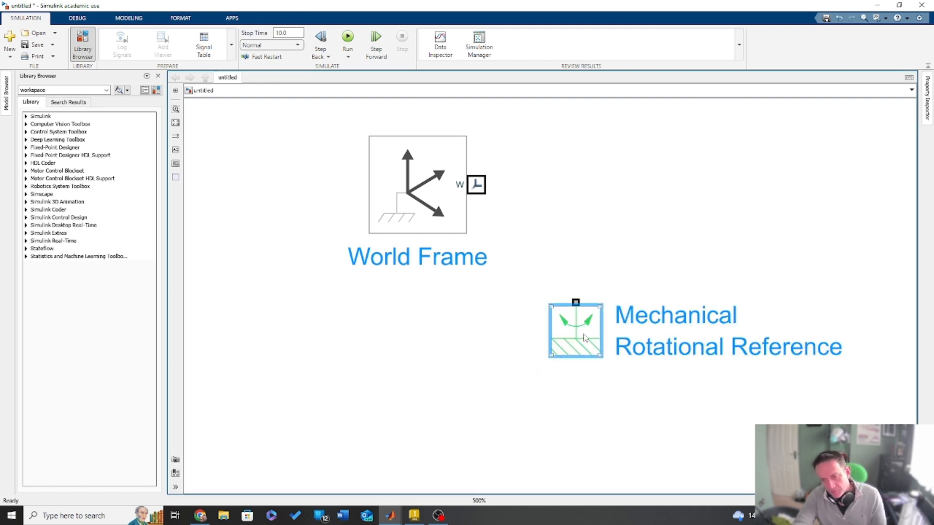
key("Delete")
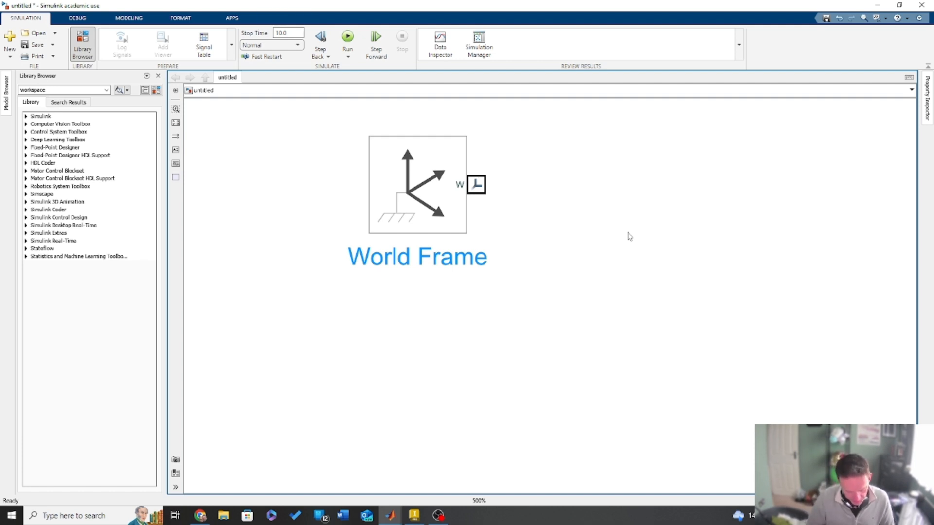
- Add a Mechanism Configuration block and place it below and beside the World Frame block
type("mech")
key("Down")
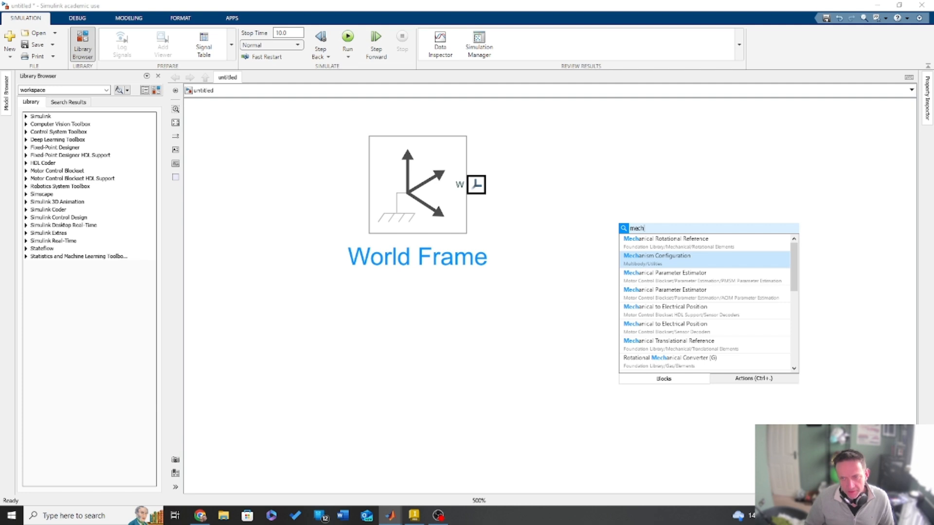
key("Return")
left_click_drag(667, 258, 542, 376)
left_click(674, 303)
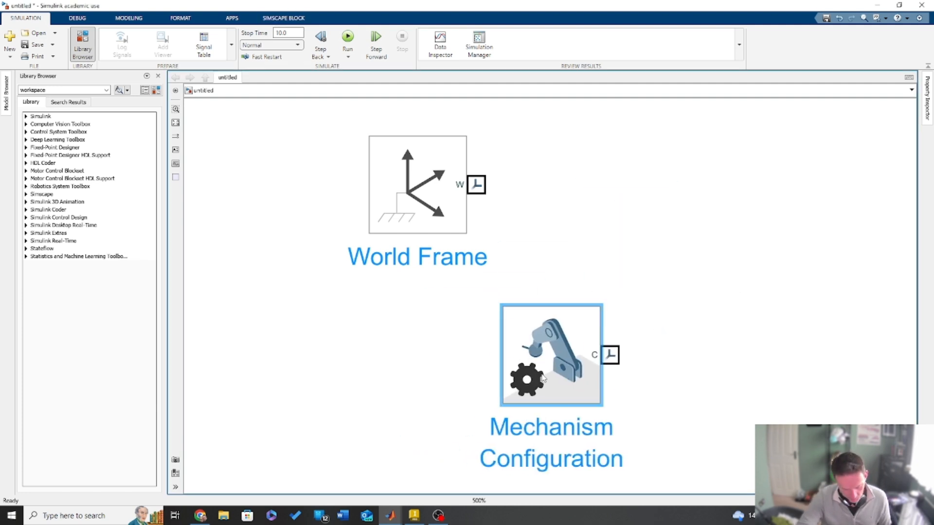
- Rotate the Mechanism Configuration block so that its port C points upward
key("ctrl+r")
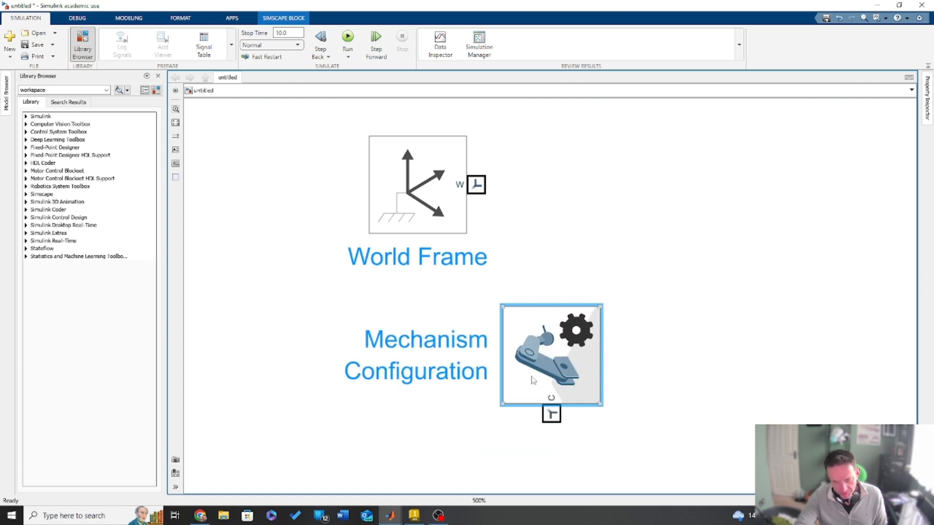
key("ctrl+r")
key("ctrl+r")
mouse_move(533, 338)
left_mouse_down()
mouse_move(546, 313)
mouse_move(535, 342)
left_mouse_up()
left_click(802, 217)
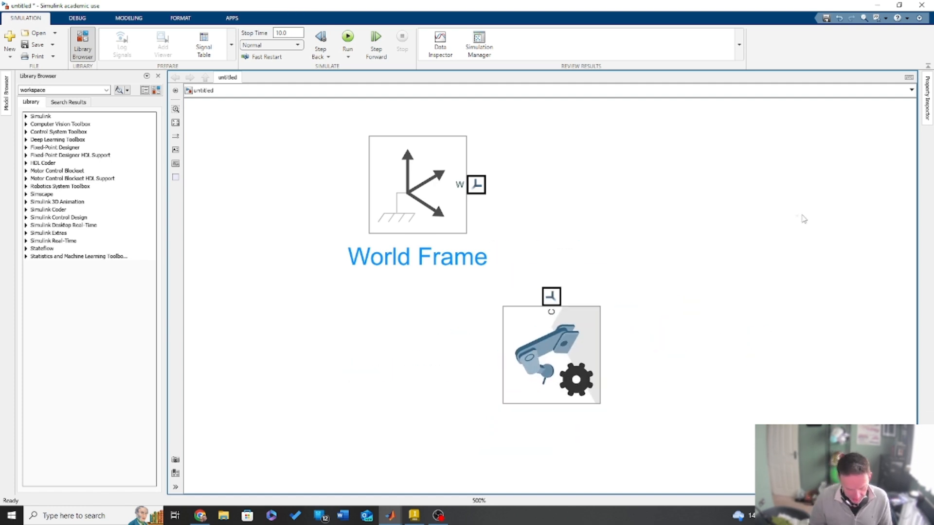
- Add a Solver Configuration block beside the World Frame and rotate it 180° so its port faces the World Frame
double_click(803, 218)
type("solve")
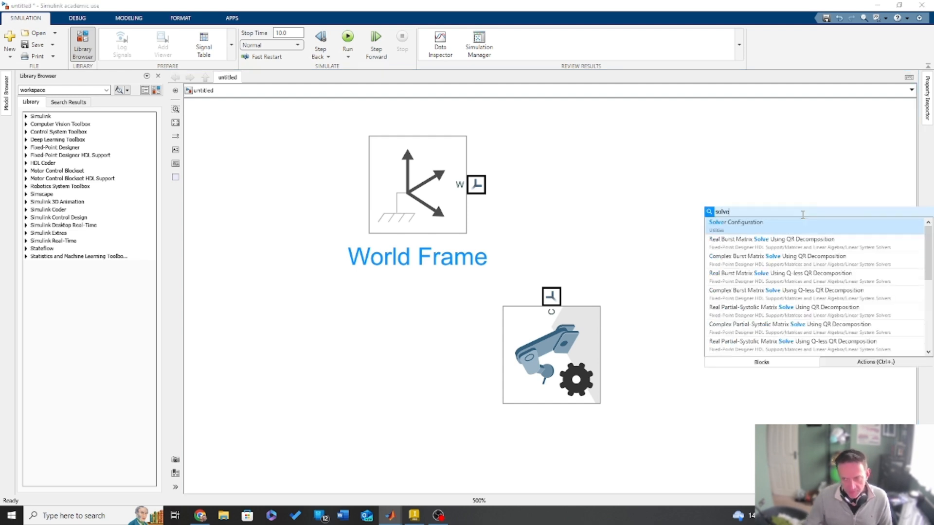
left_click(759, 223)
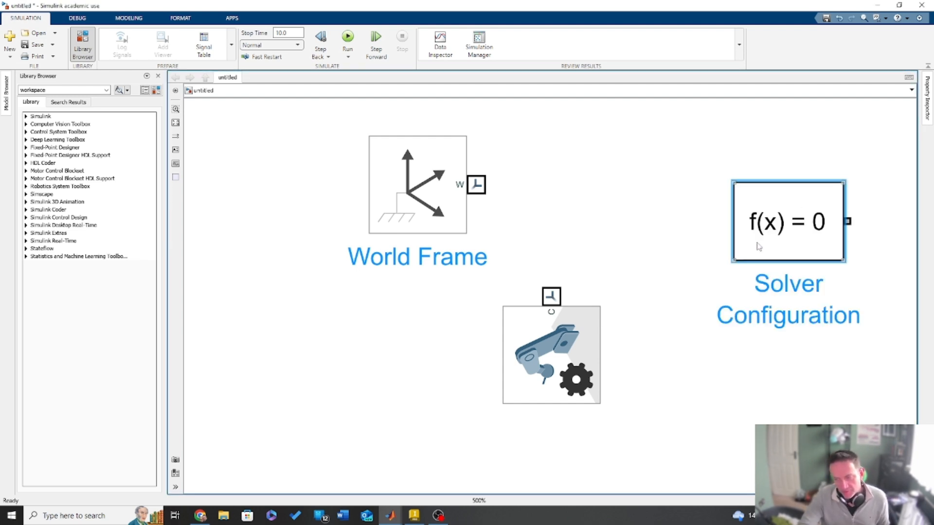
key("ctrl+r")
key("ctrl+r")
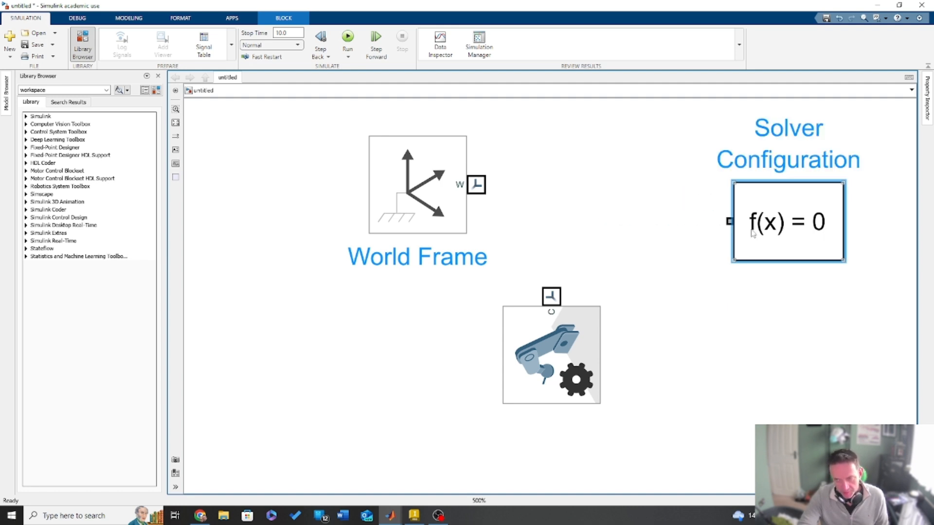
- Align the Solver Configuration block with the World Frame and join the World Frame, Mechanism Configuration and Solver Configuration ports on one line
left_click_drag(754, 234, 551, 311)
left_click_drag(476, 184, 554, 185)
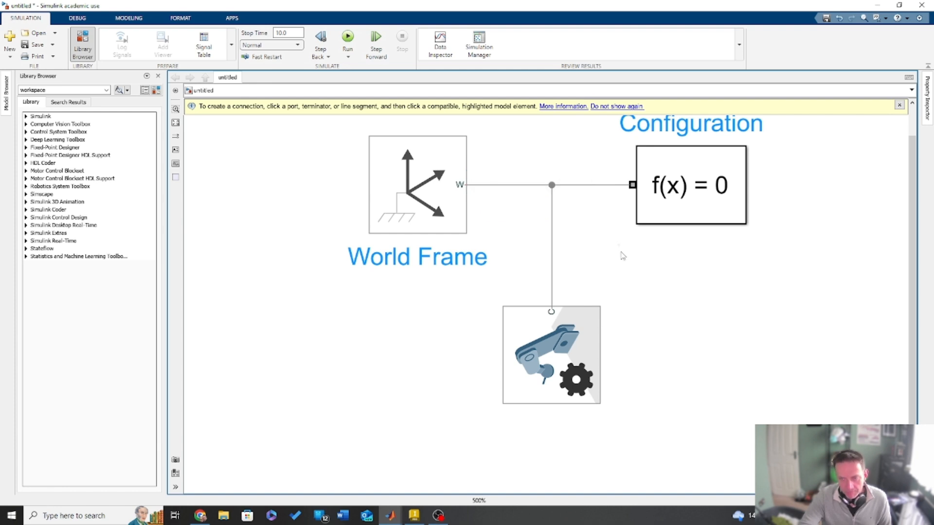
scroll(623, 255, "down", 5)
scroll(592, 229, "up", 4)
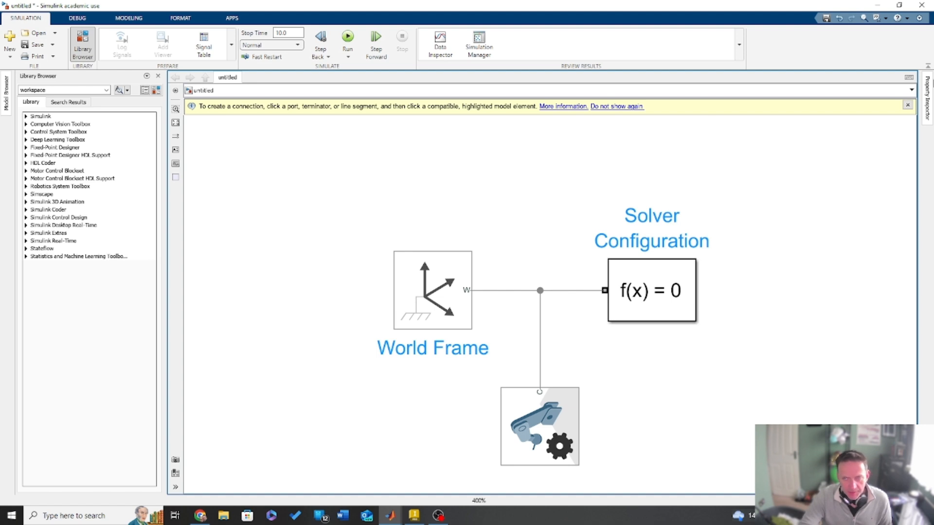
left_click(907, 105)
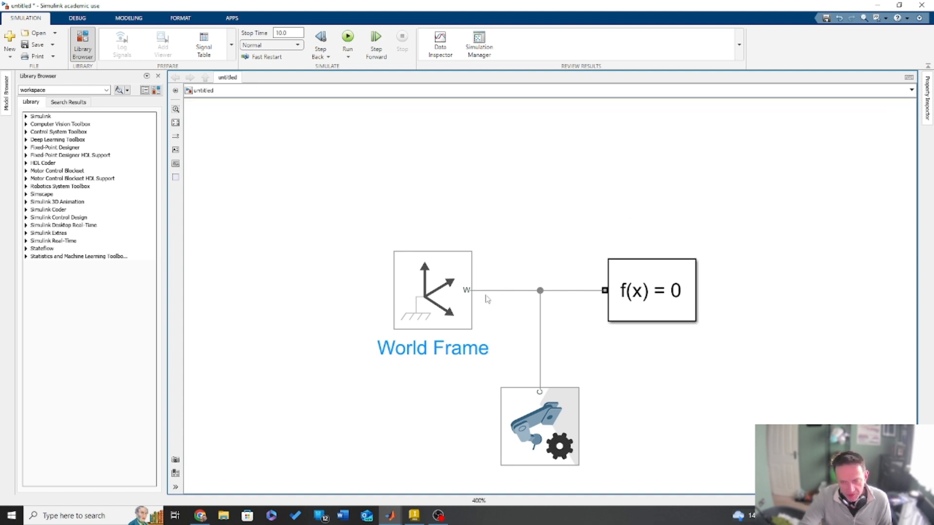
- Switch to Inventor, examine how the gantry plate and its wheels sit on the rail, and return to the Simulink model
left_click(414, 516)
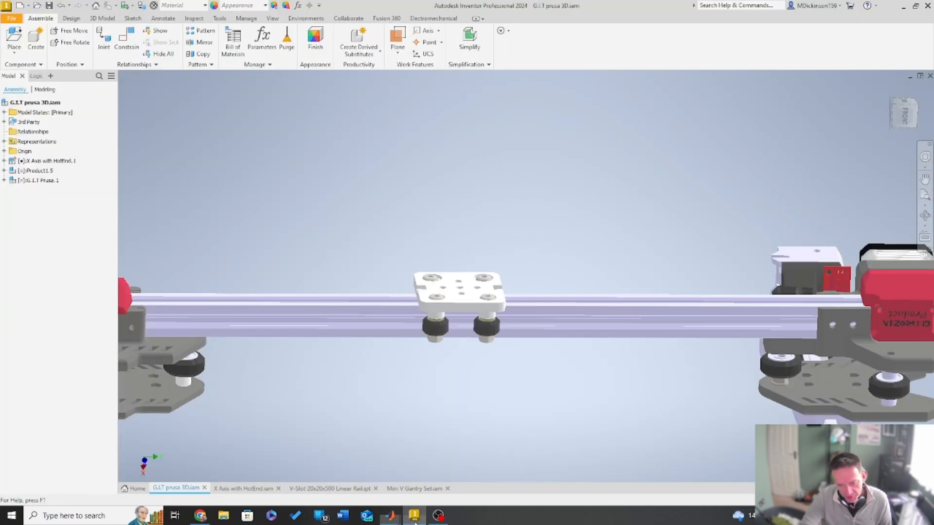
left_click(328, 310)
scroll(449, 312, "up", 3)
scroll(468, 324, "down", 6)
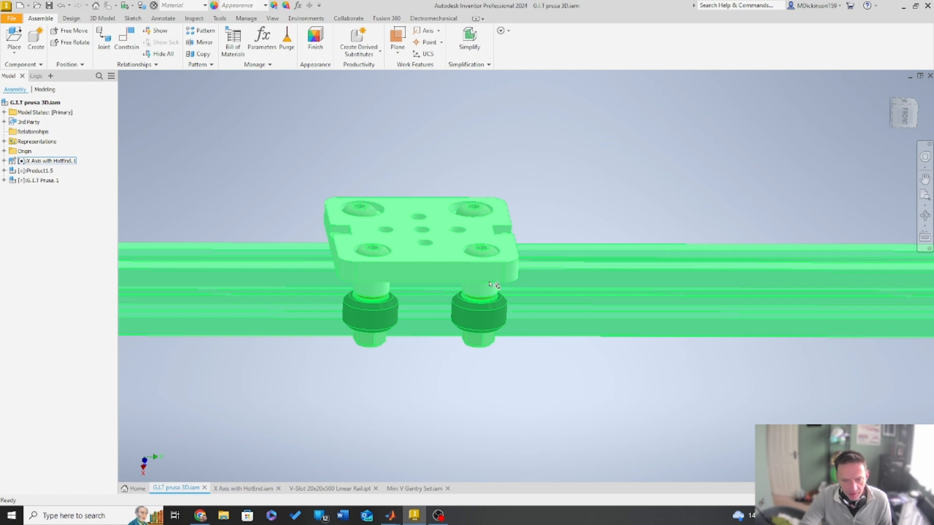
scroll(458, 344, "up", 2)
scroll(428, 312, "down", 5)
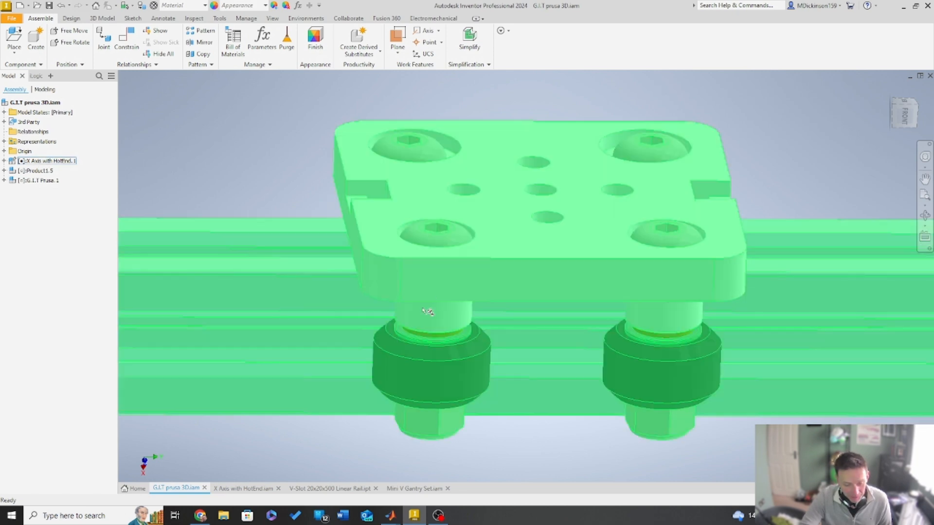
scroll(423, 310, "up", 3)
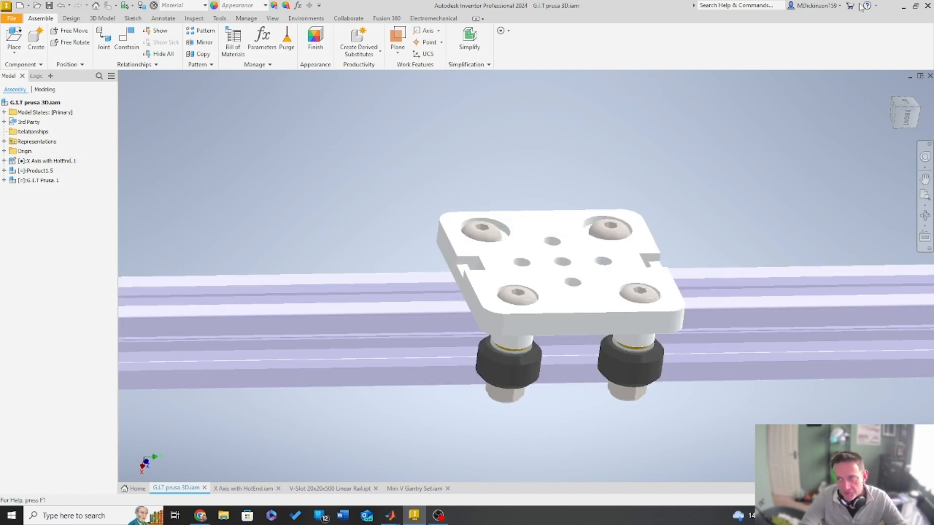
left_click(904, 8)
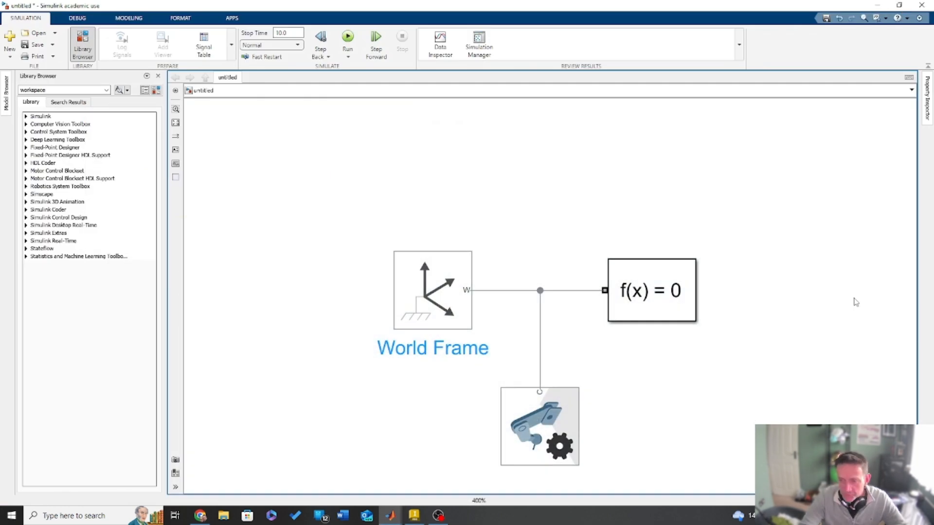
- Add a File Solid block above the World Frame block
double_click(531, 130)
type("body")
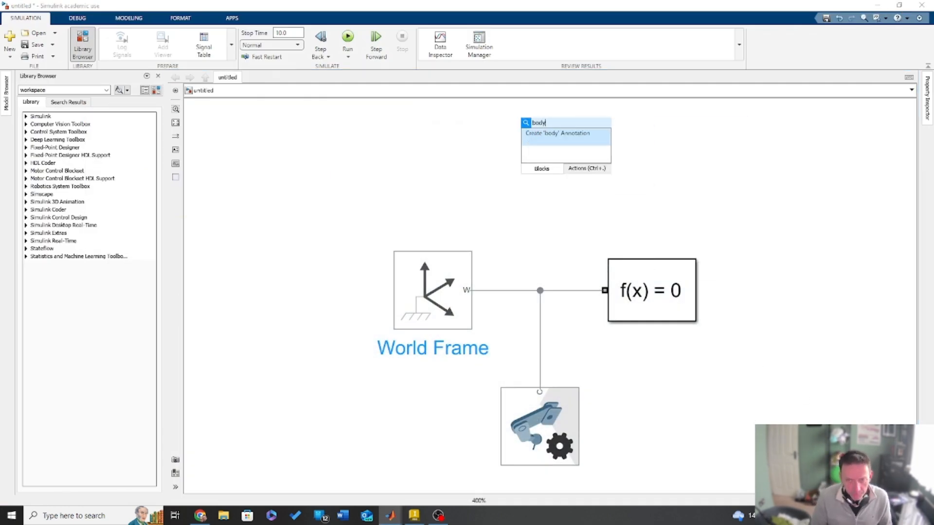
key("BackSpace")
key("BackSpace")
key("BackSpace")
key("BackSpace")
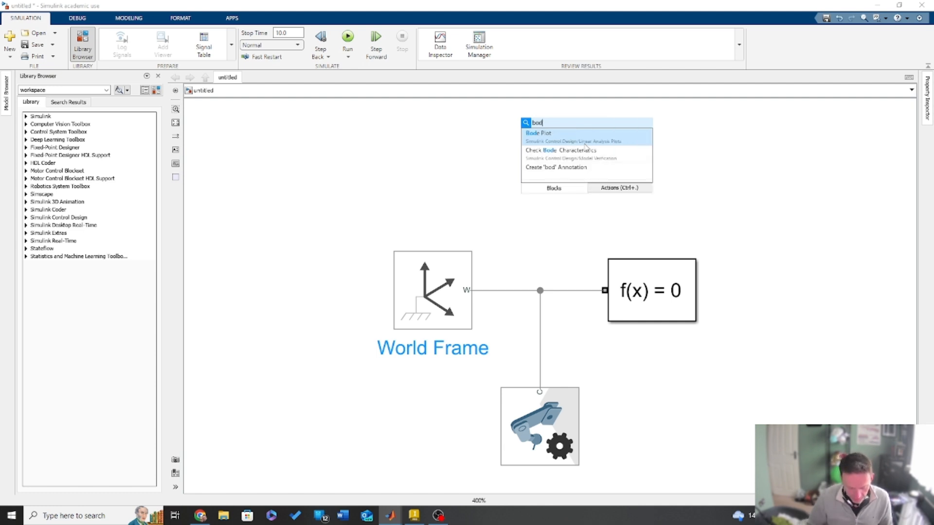
type("file")
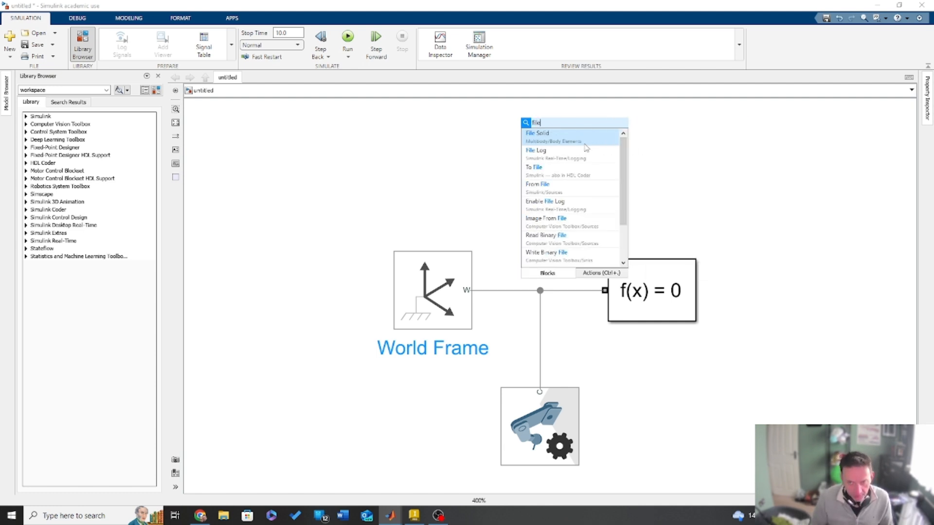
left_click(586, 145)
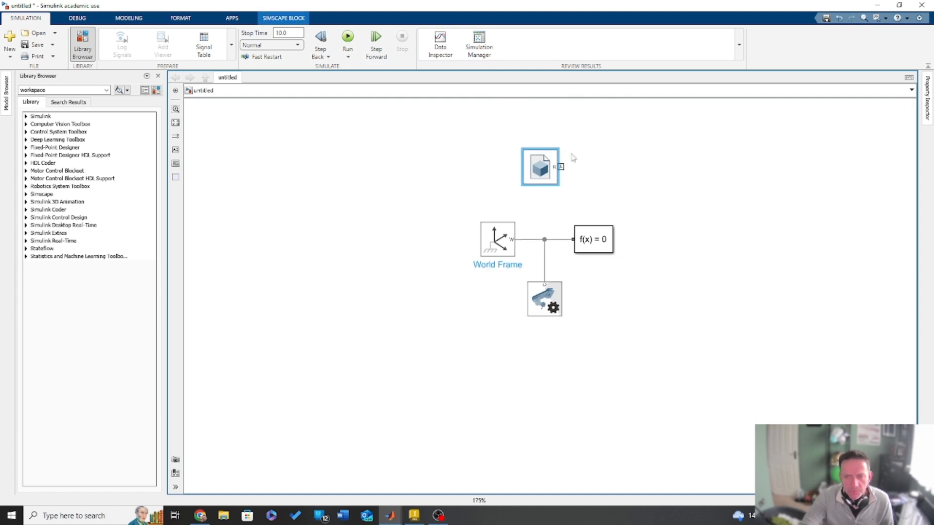
- Rename the File Solid block as extrustion
double_click(474, 247)
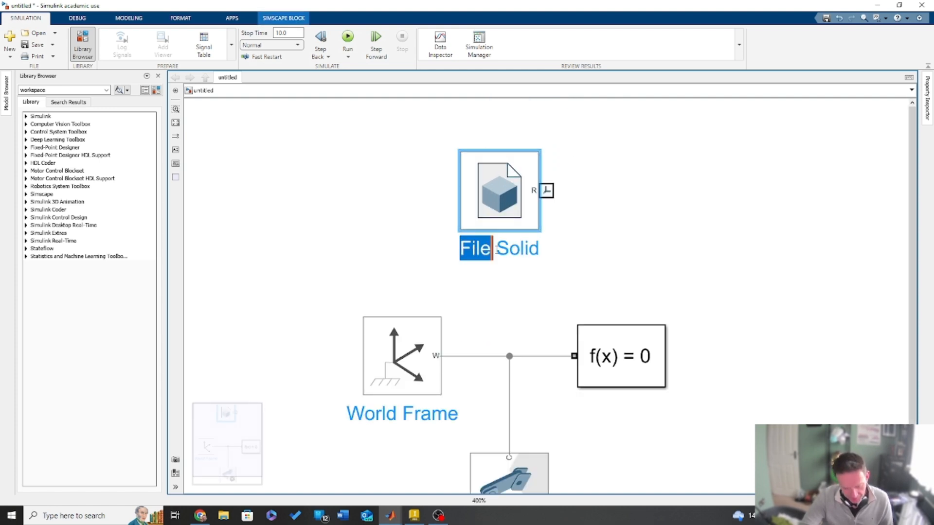
key("shift+End")
type("extrustion")
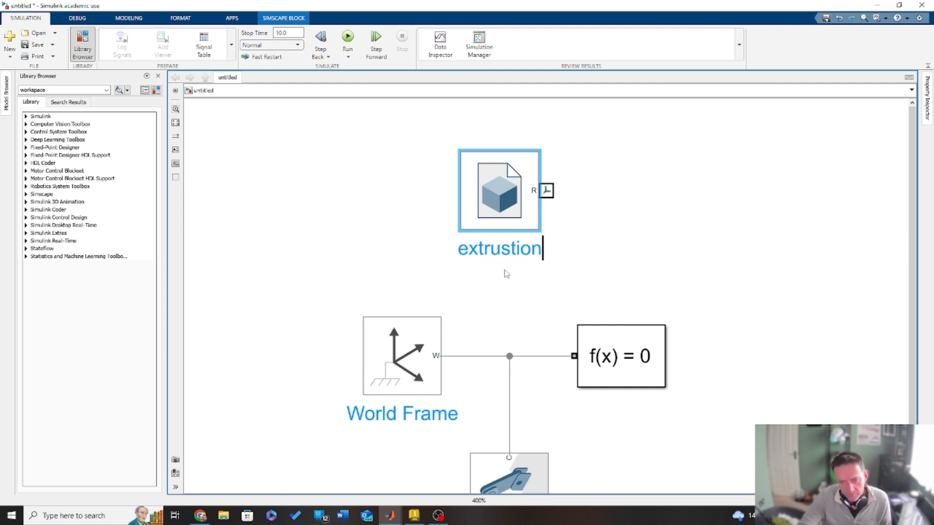
left_click(512, 288)
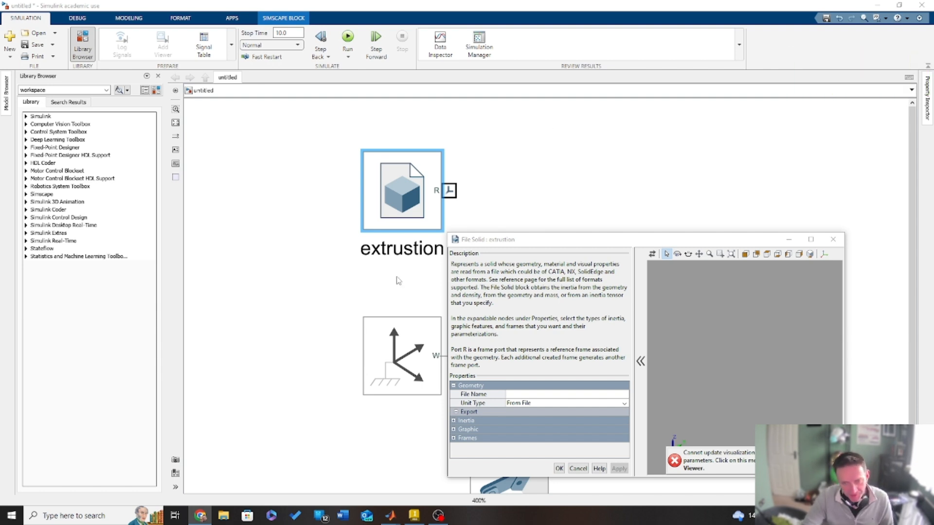
- Load V-Slot 20x20x500 Linear Rail.stp from the Travel folder on the Desktop as the extrustion block's geometry file
left_click(625, 395)
left_click(624, 395)
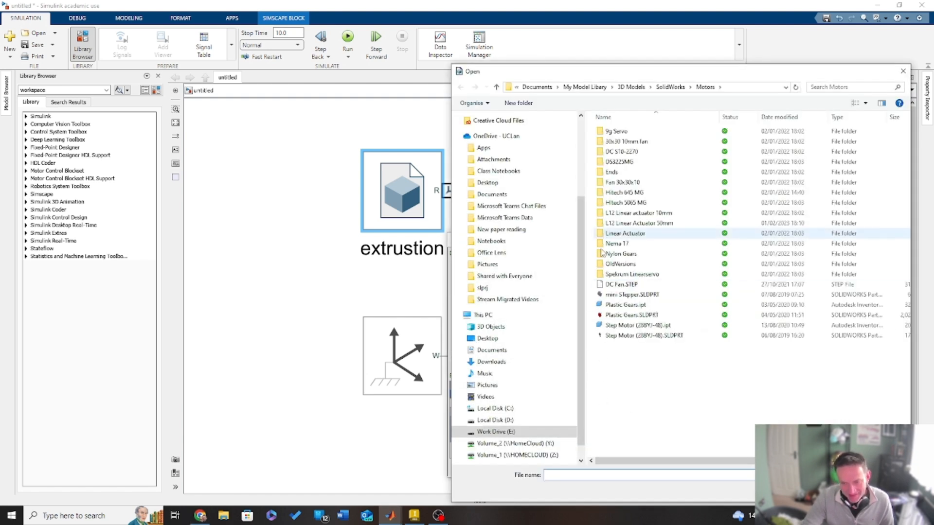
left_click(487, 338)
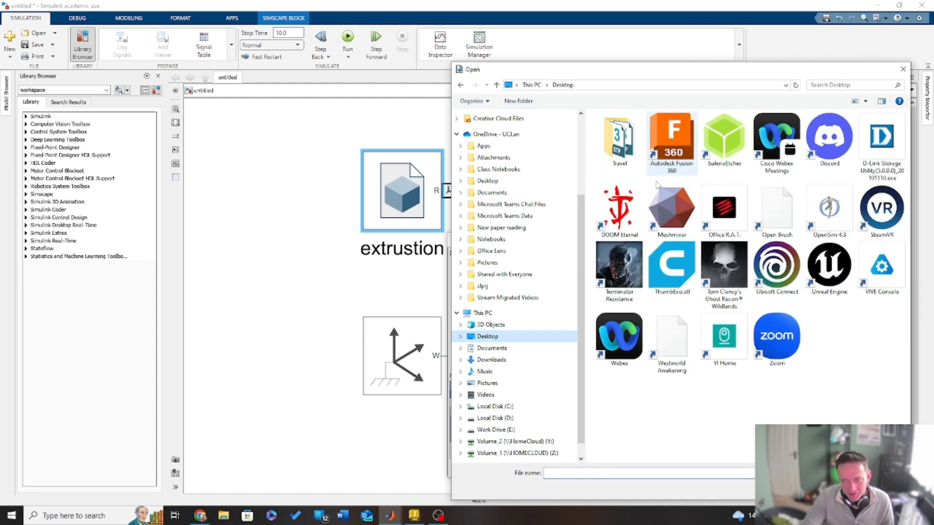
double_click(621, 137)
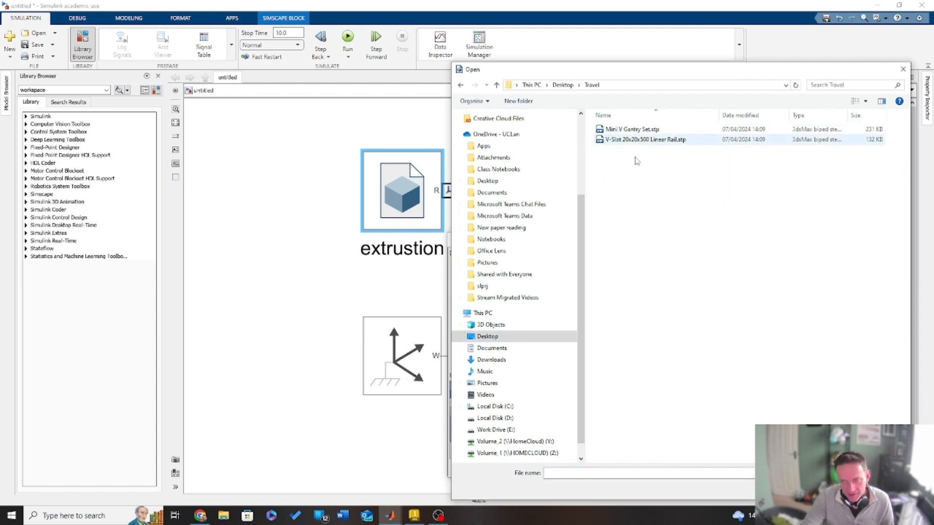
left_click(673, 140)
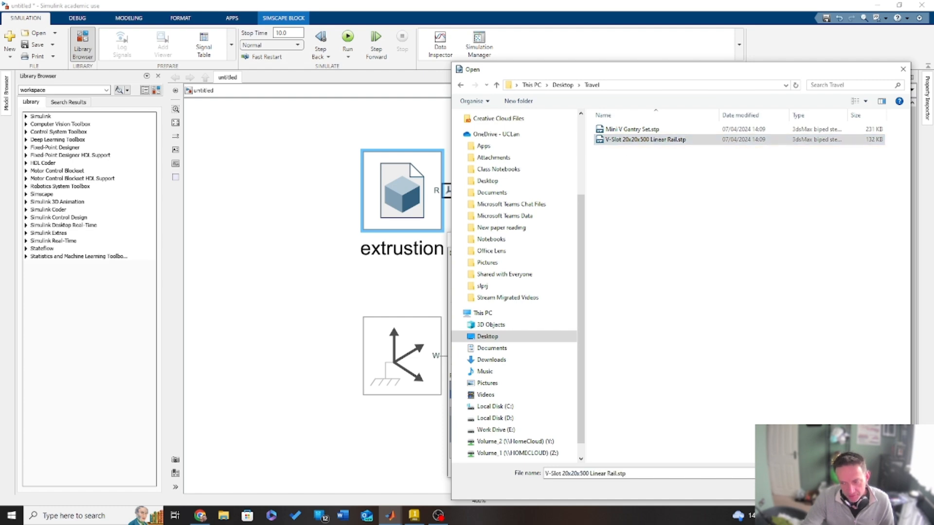
double_click(674, 140)
- Enlarge the extrustion block's properties window and inspect the imported rail, fitting it in the preview
left_click_drag(706, 240, 619, 111)
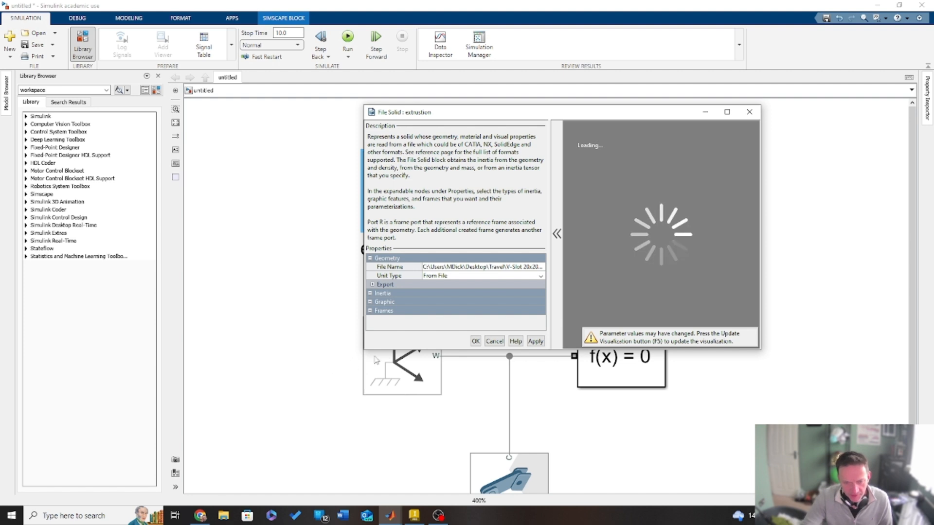
left_click_drag(364, 349, 137, 411)
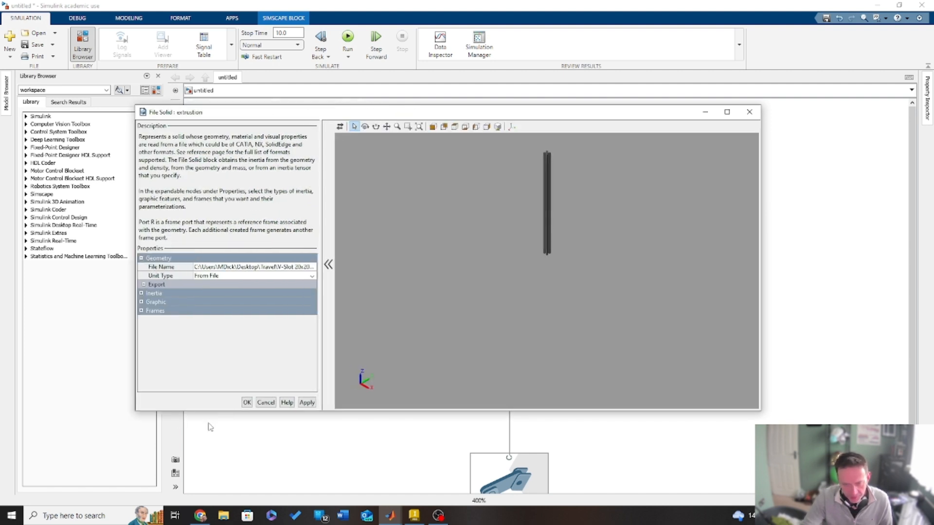
left_click(419, 127)
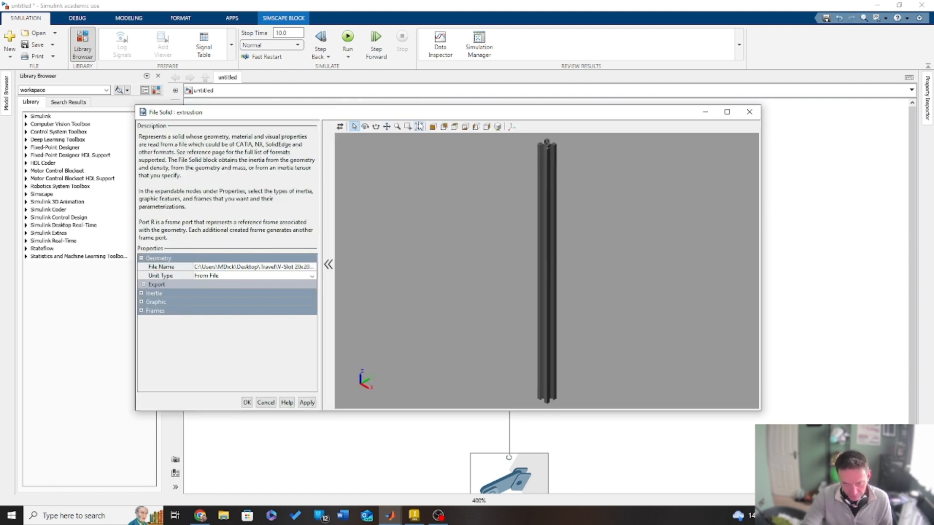
left_click_drag(524, 222, 524, 201)
scroll(608, 268, "up", 2)
scroll(607, 269, "down", 2)
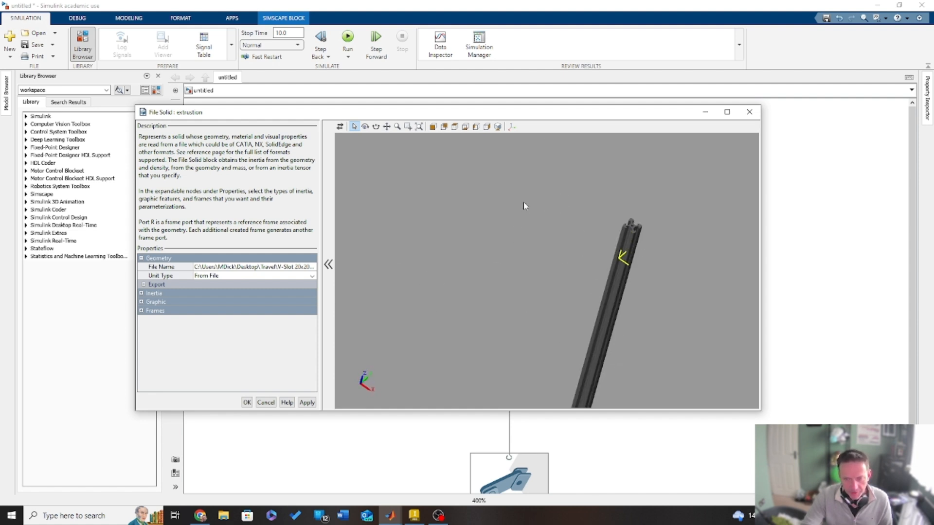
left_click(419, 127)
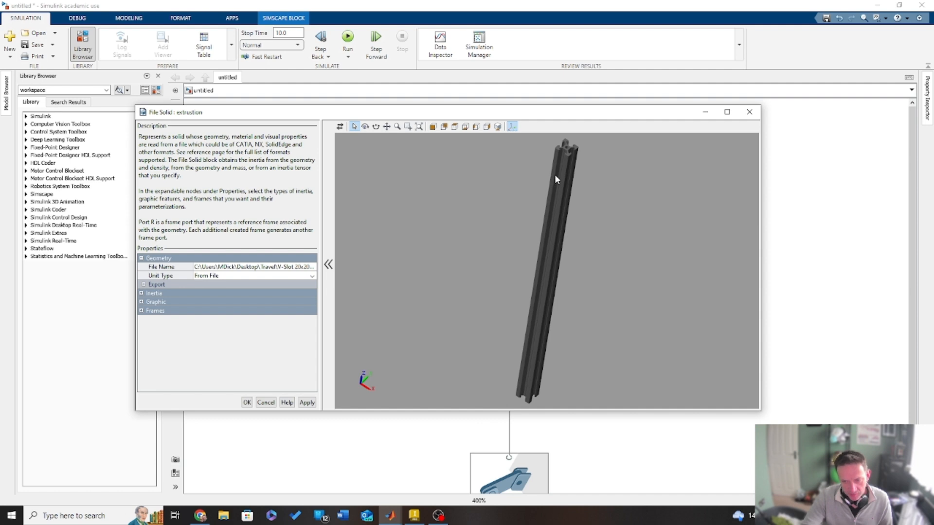
- Show the frames in the rail preview and examine where the reference frame sits relative to the rail's end
left_click(512, 127)
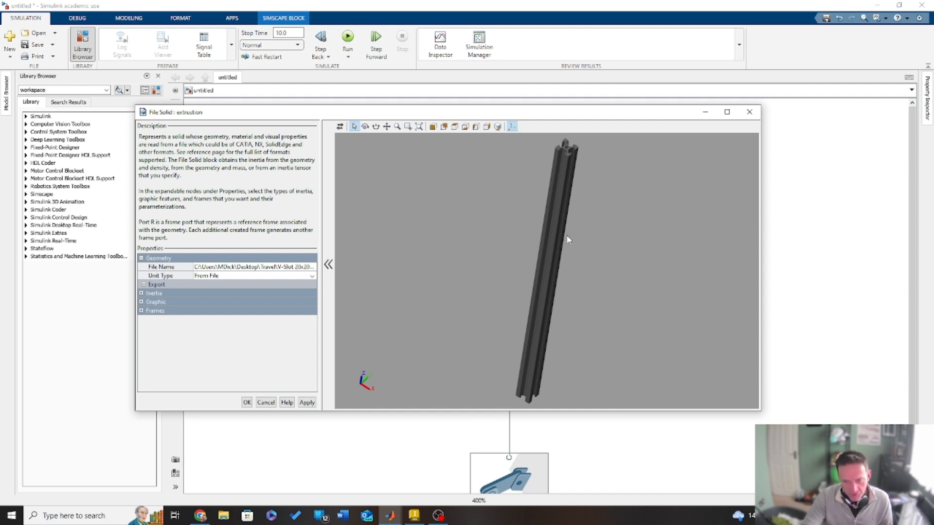
scroll(559, 354, "up", 6)
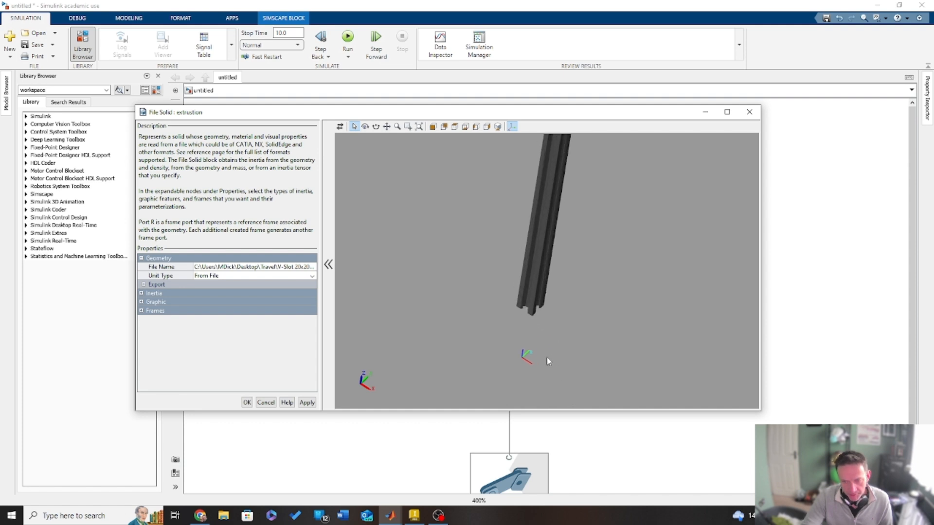
scroll(500, 319, "down", 4)
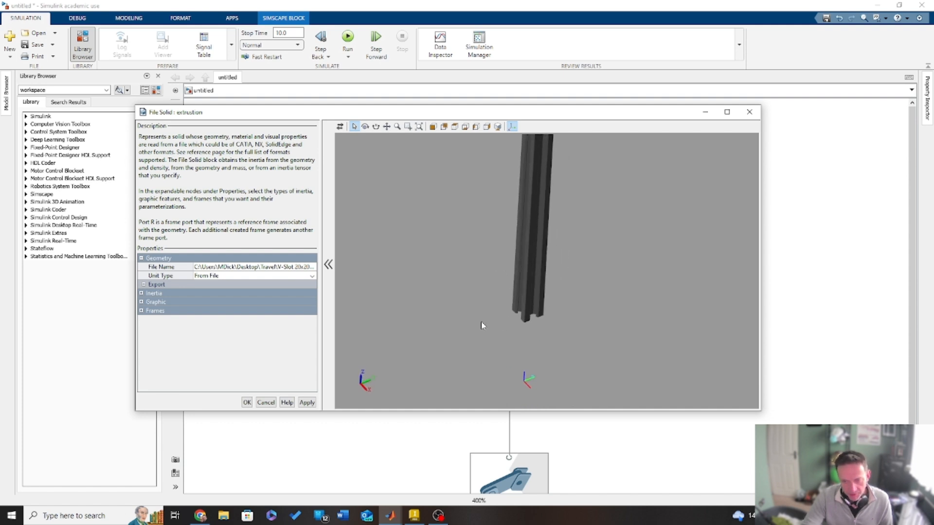
scroll(565, 208, "up", 3)
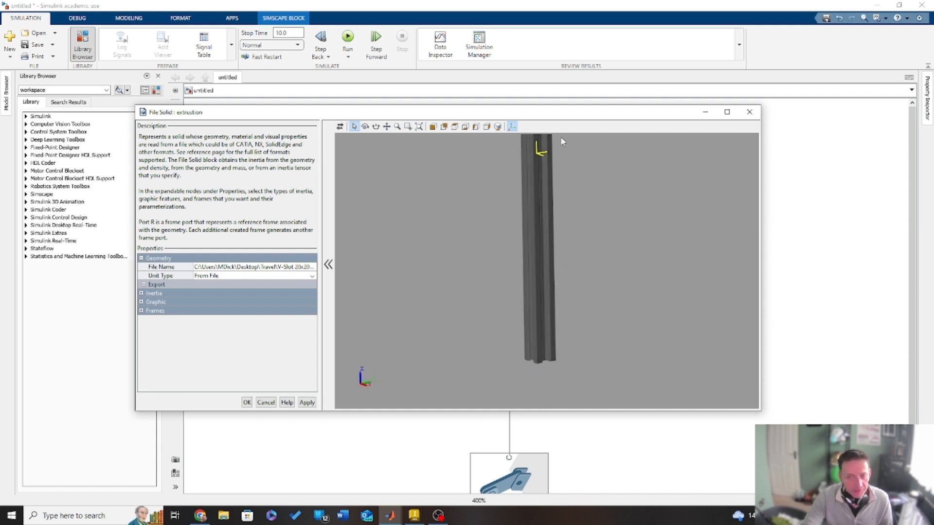
scroll(530, 224, "down", 4)
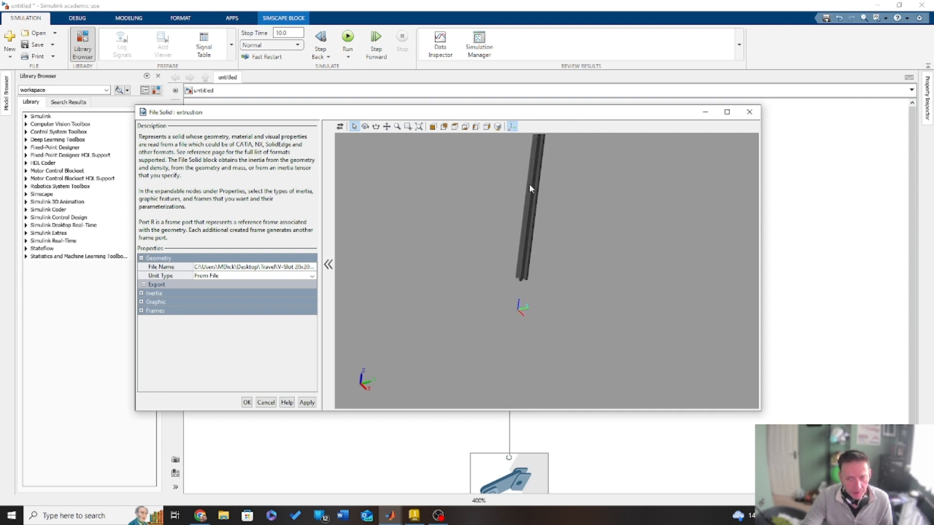
scroll(529, 191, "down", 2)
scroll(535, 142, "up", 2)
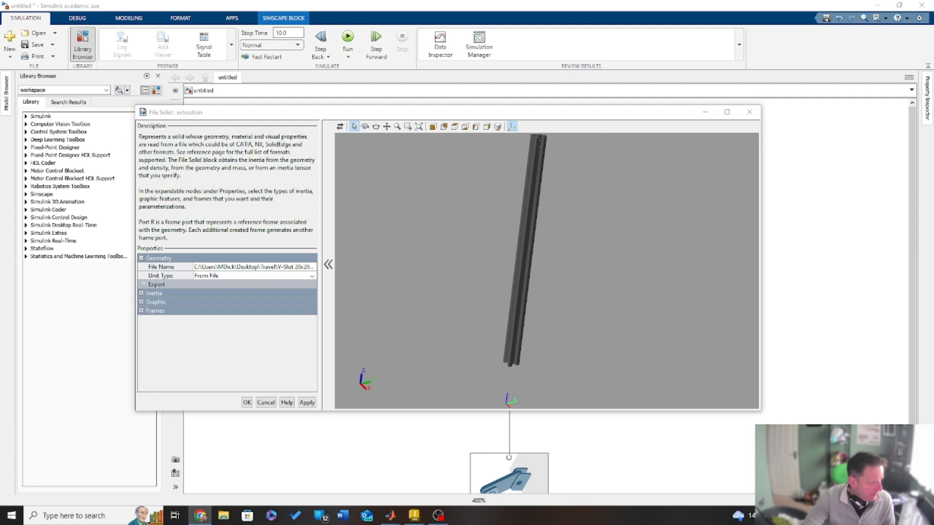
- Base the extrustion block's inertia calculation on Custom Density and change the density unit to g/cm^3
left_click(141, 293)
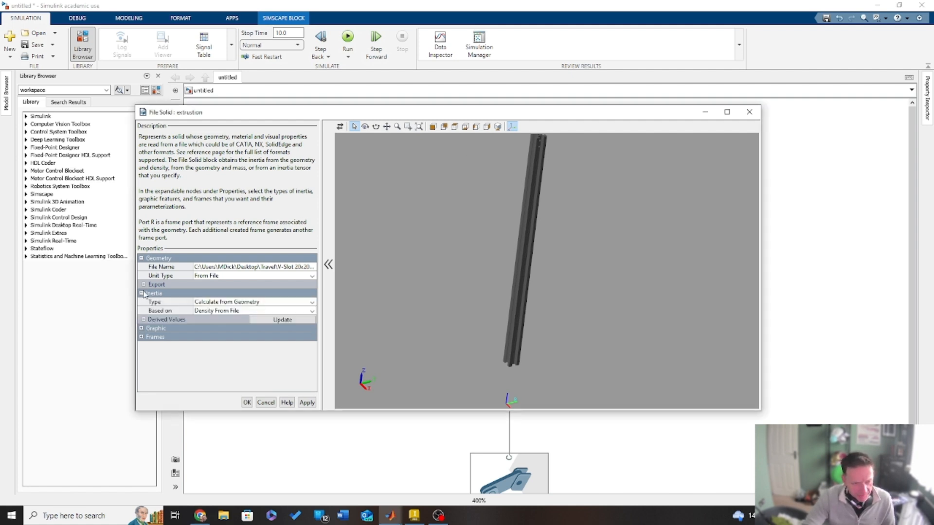
left_click(218, 313)
left_click(237, 331)
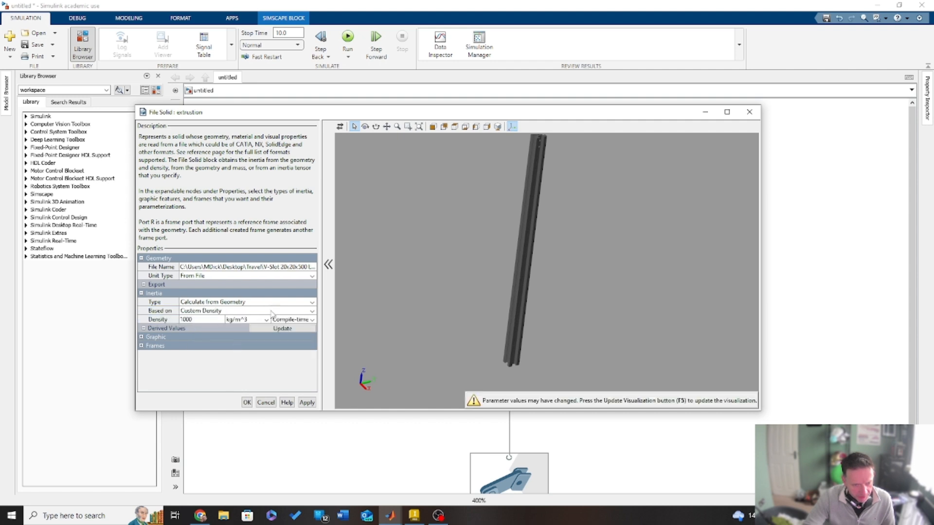
left_click(211, 320)
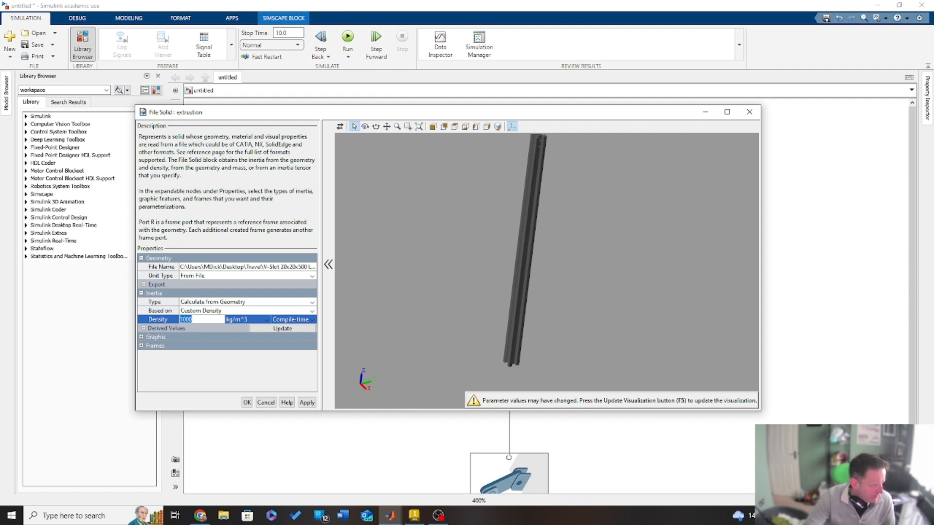
left_click(245, 319)
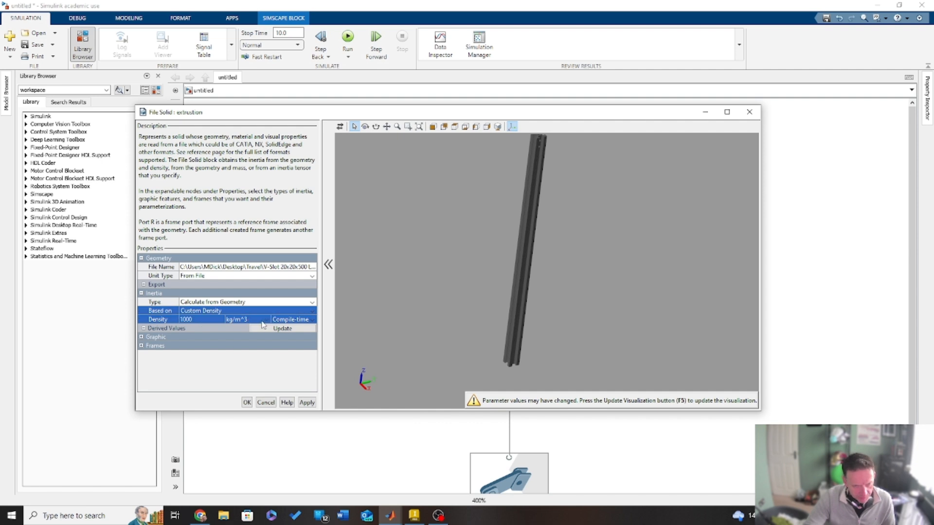
left_click(267, 320)
left_click(238, 338)
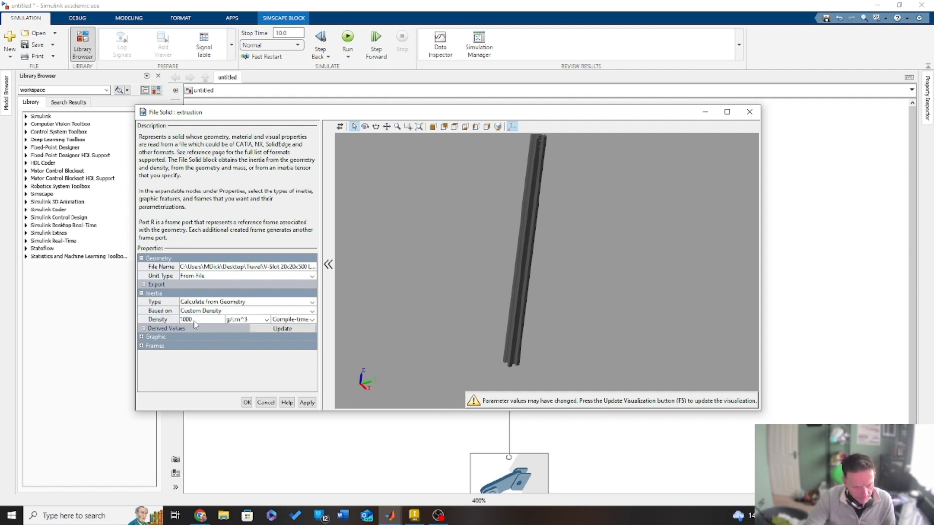
- Set the rail's density to 2.7 g/cm^3, apply it, and update the derived inertia values
double_click(186, 319)
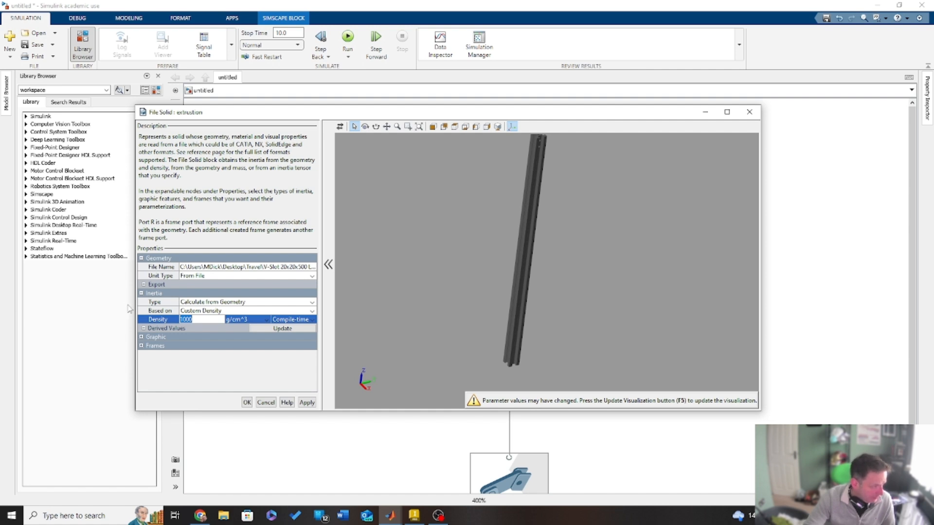
type("2.7")
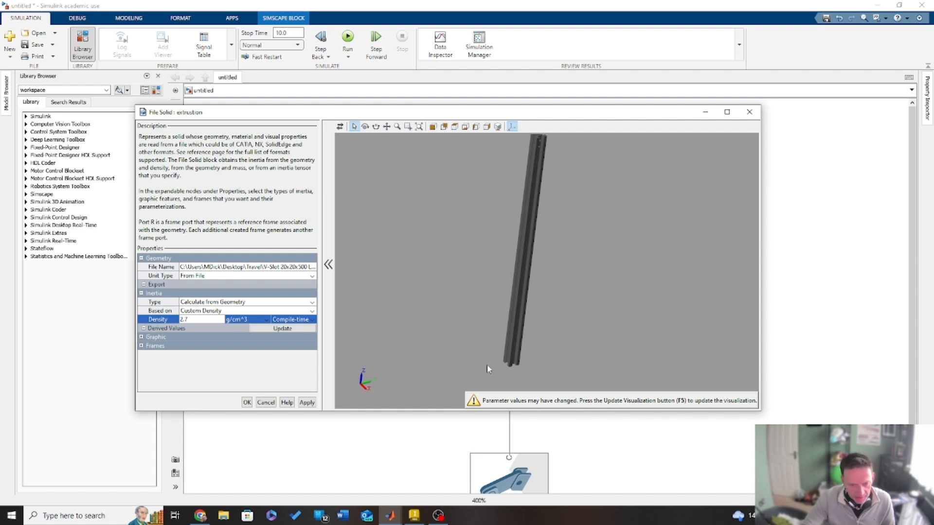
key("F5")
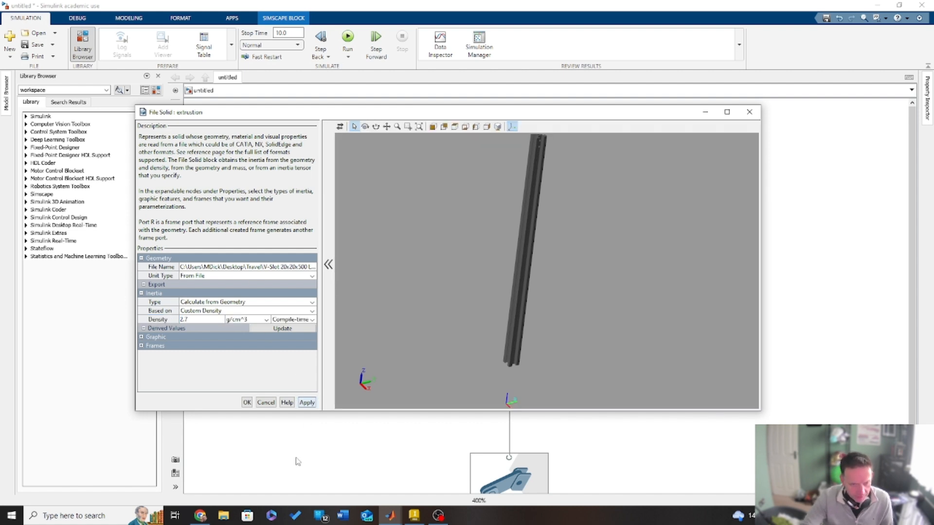
left_click(308, 403)
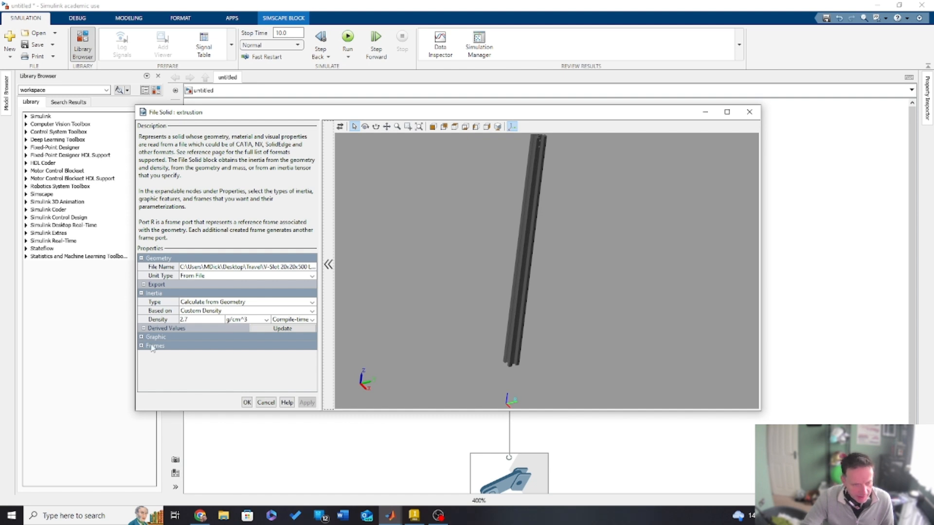
left_click(283, 329)
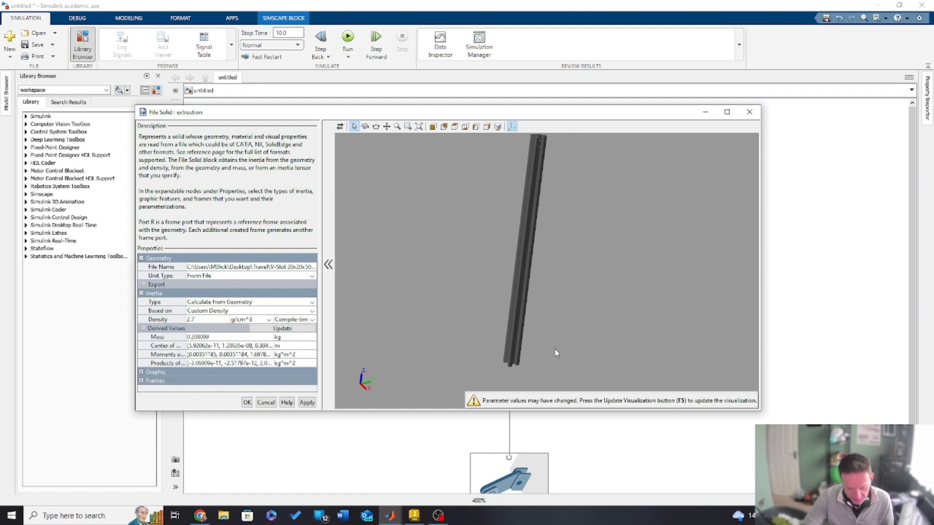
key("F5")
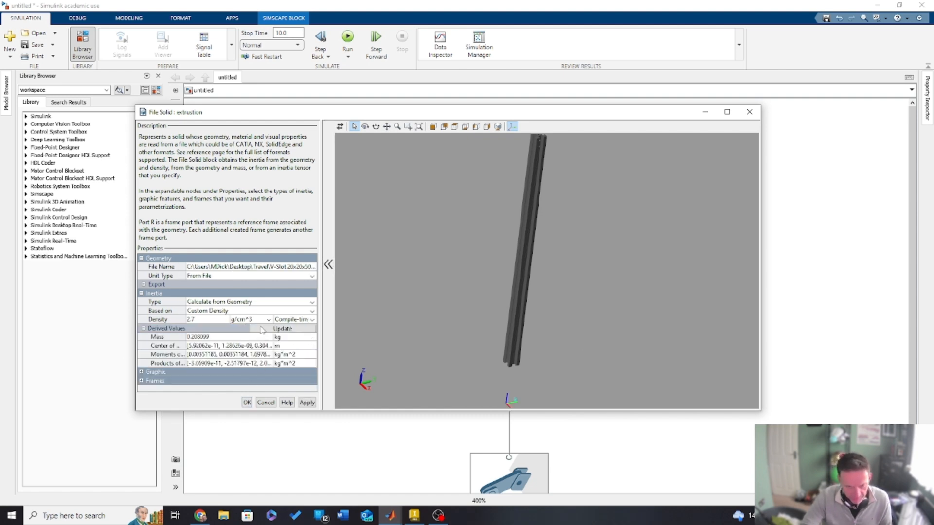
- Set the rail's graphic colour to light grey [0.8 0.8 0.8] and apply it to the preview
left_click(142, 373)
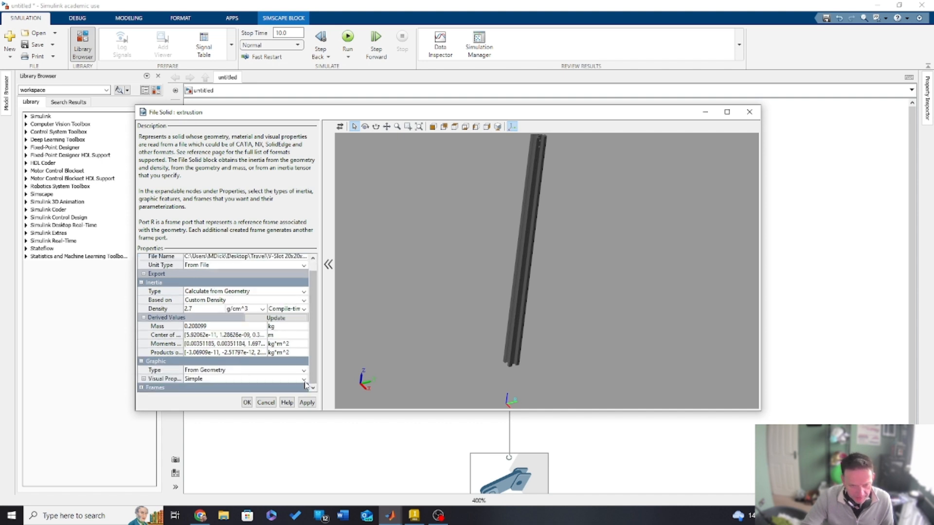
left_click(303, 379)
left_click(266, 372)
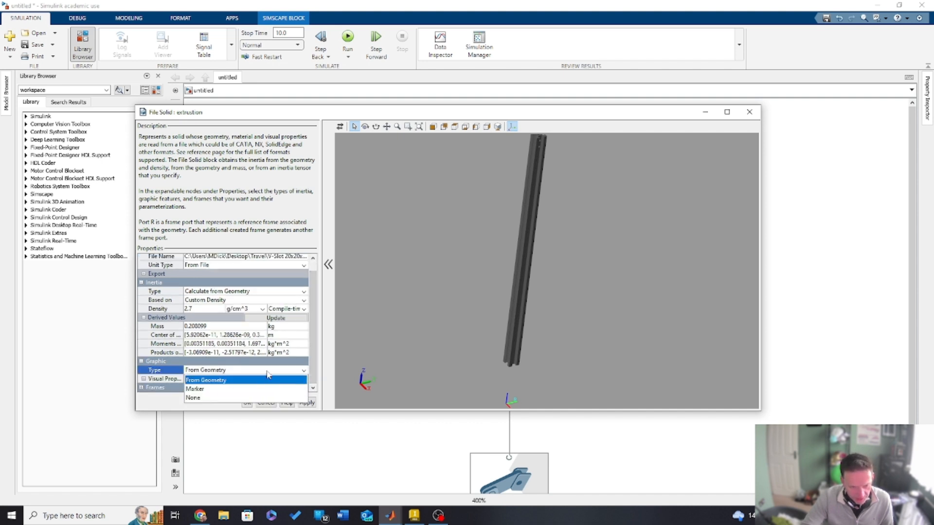
left_click(149, 380)
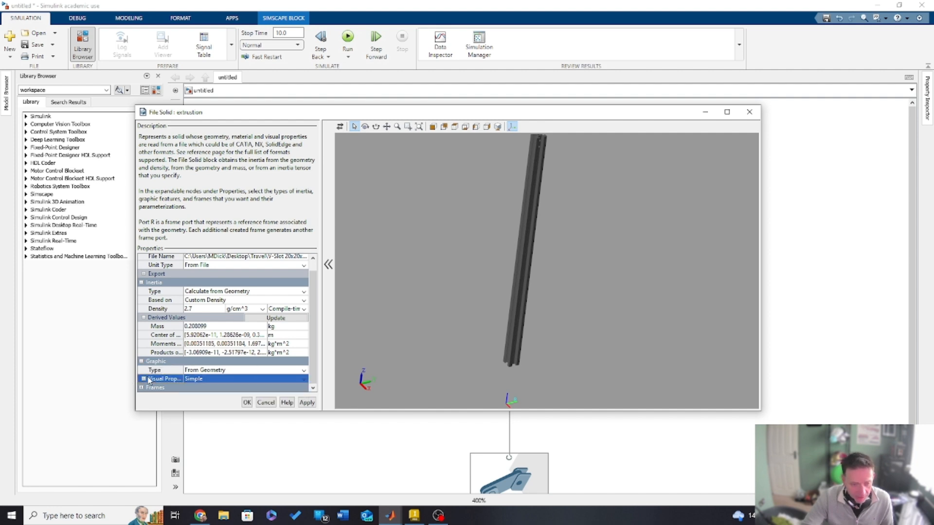
left_click(148, 378)
left_click(251, 388)
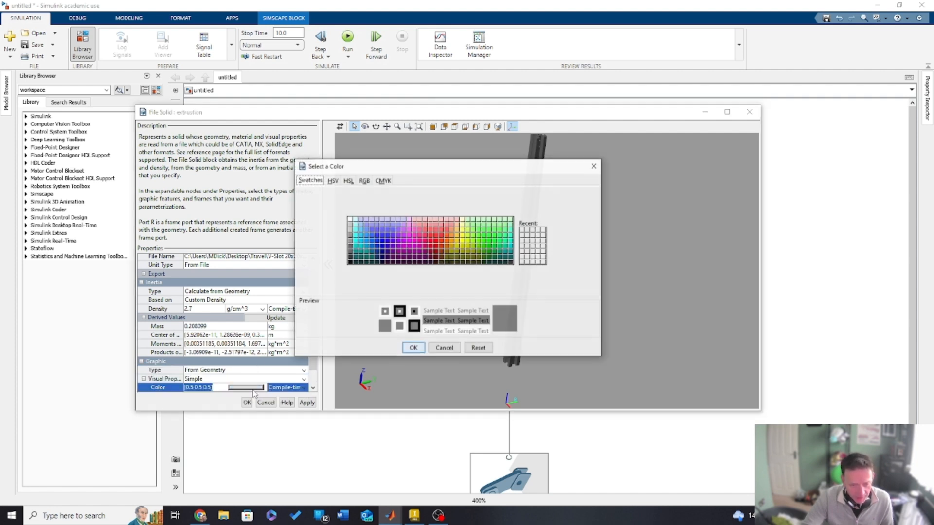
left_click(350, 225)
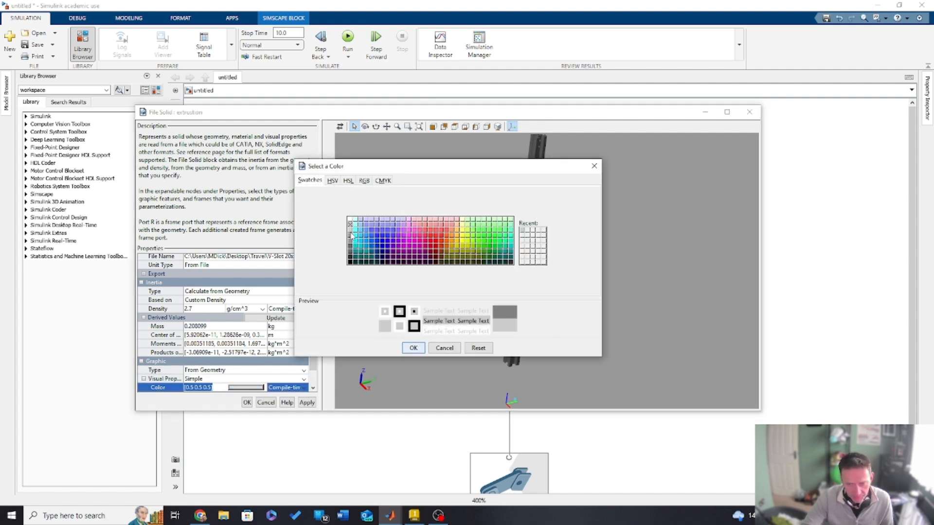
left_click(420, 349)
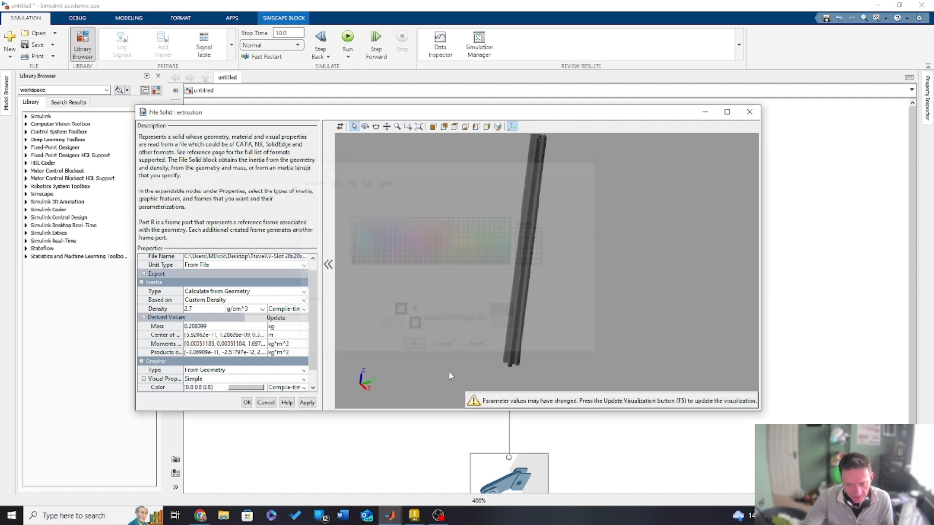
left_click(307, 403)
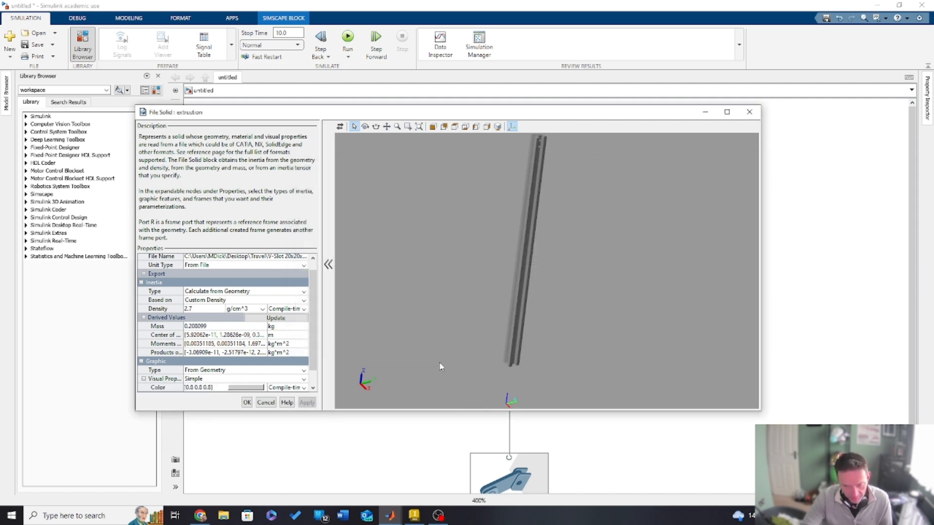
scroll(541, 277, "up", 3)
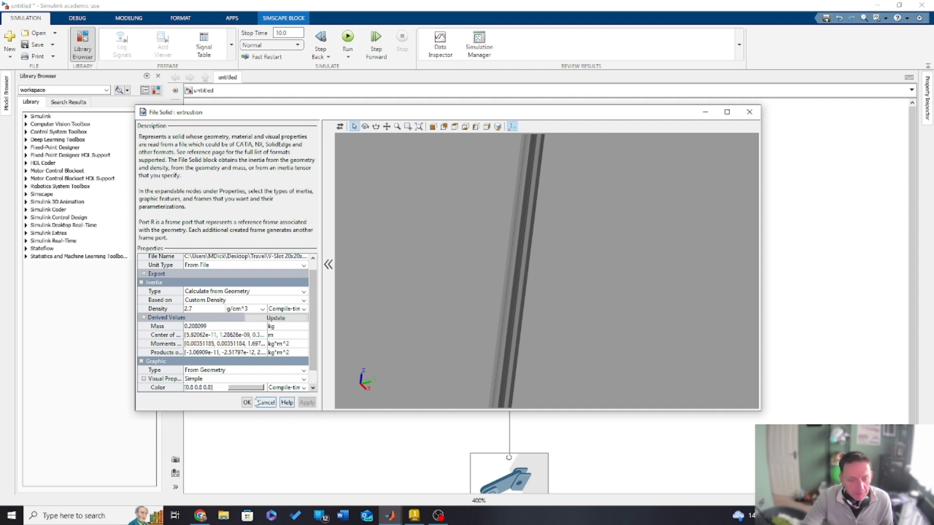
- Create a new frame named COG on the extrustion block with its origin at the center of mass, and save it
scroll(284, 343, "down", 1)
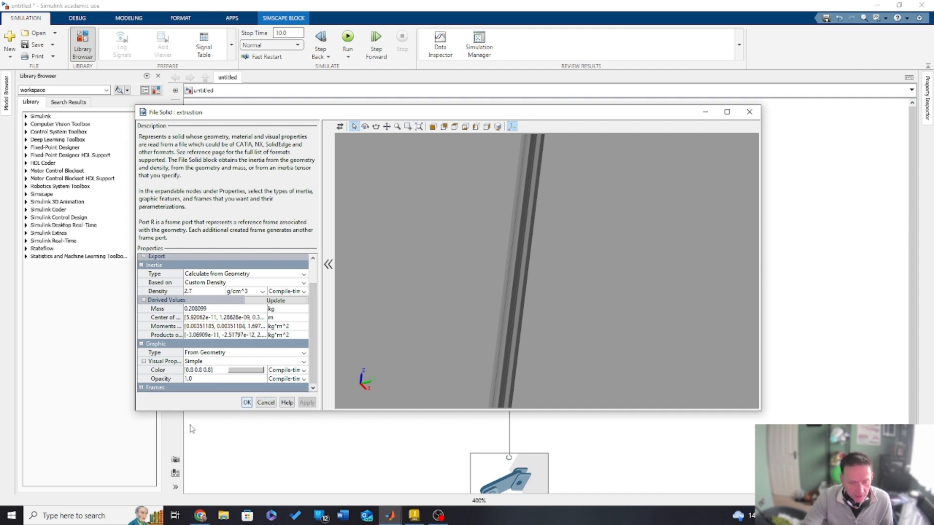
left_click(141, 388)
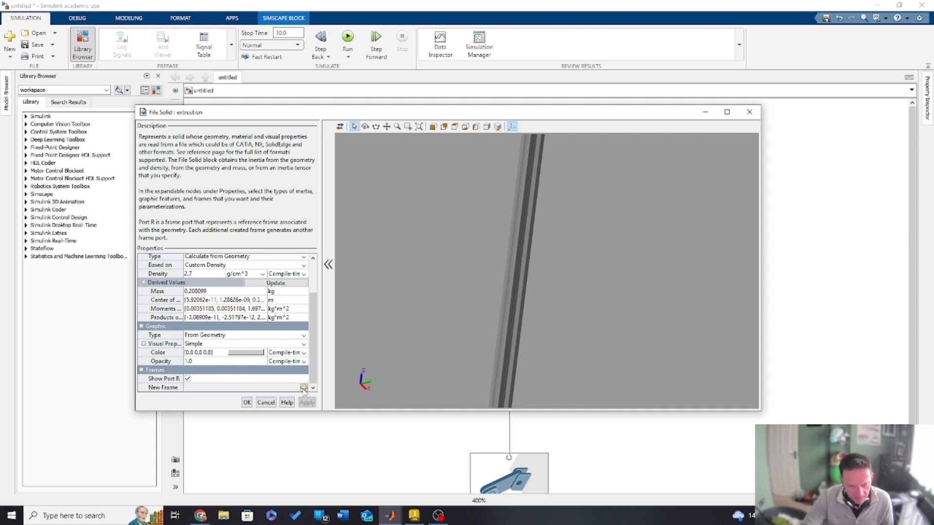
left_click(304, 388)
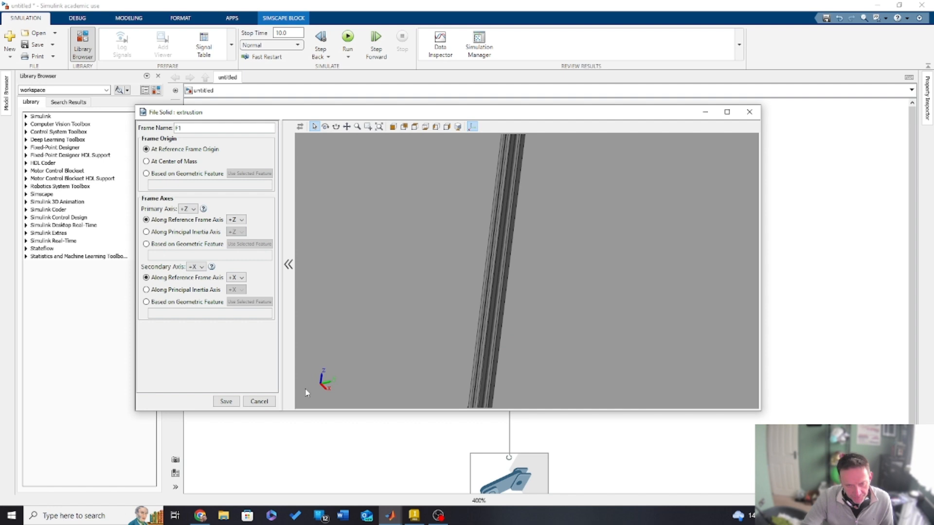
left_click(182, 163)
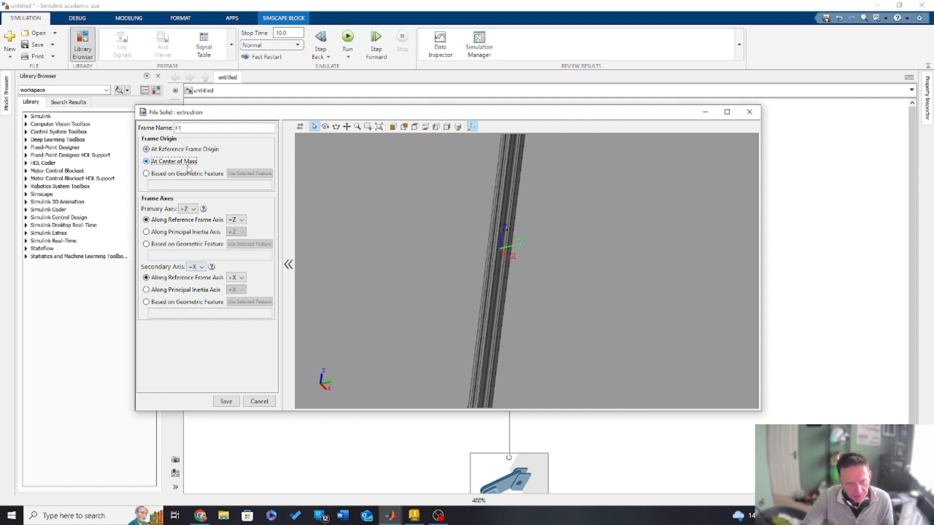
left_click(207, 128)
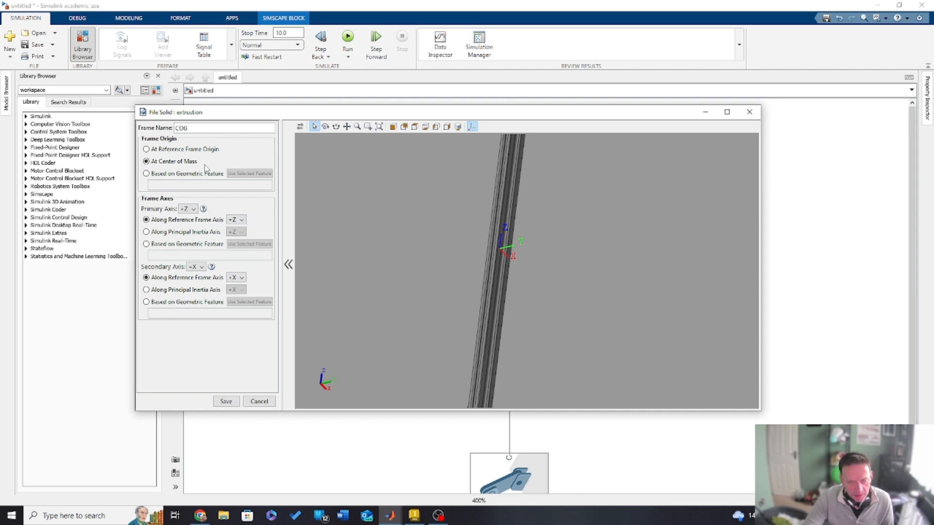
left_click(226, 401)
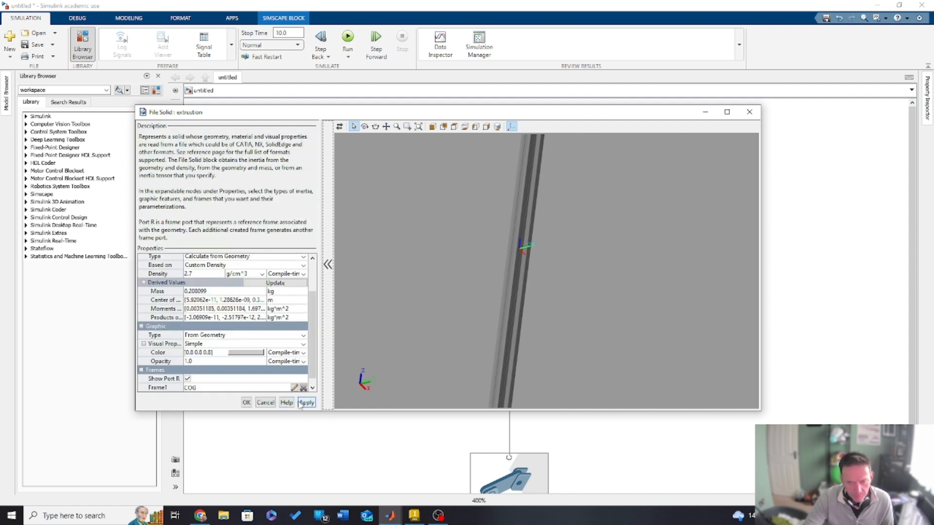
- Inspect the COG frame's position along the rail in the preview and apply the new frame to the block
left_click_drag(502, 192, 622, 263)
scroll(565, 286, "down", 3)
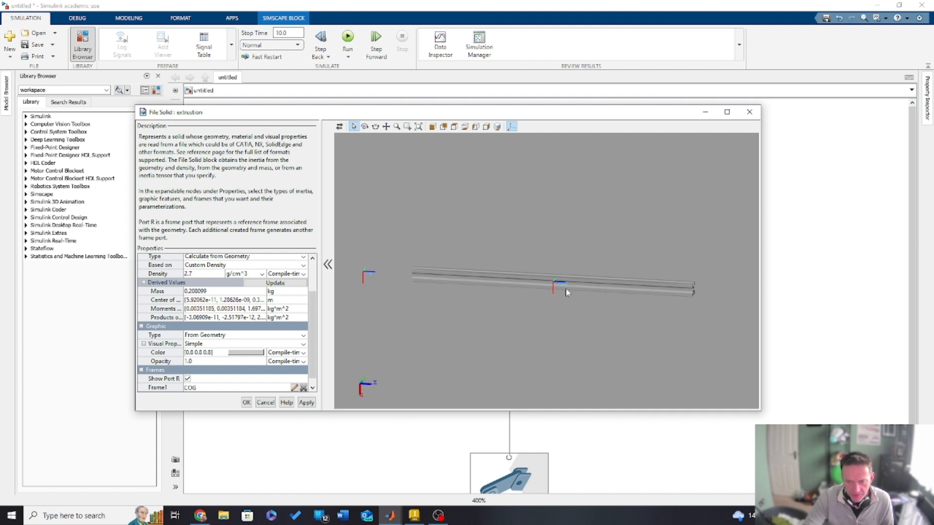
scroll(563, 292, "up", 5)
scroll(538, 274, "up", 3)
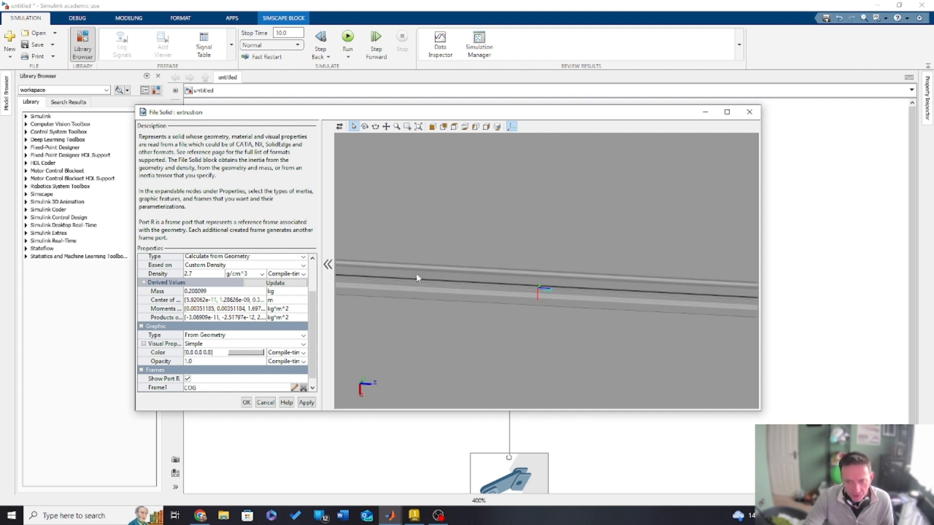
left_click(307, 403)
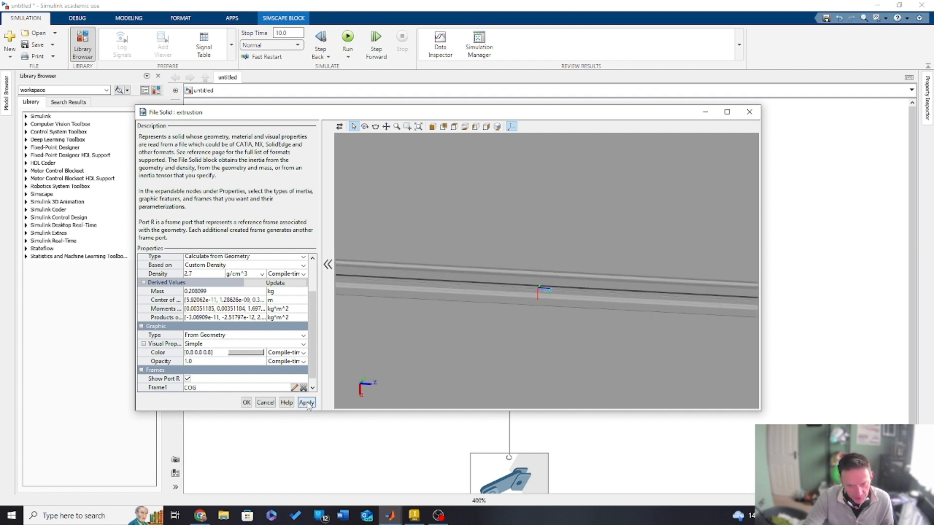
left_click(246, 405)
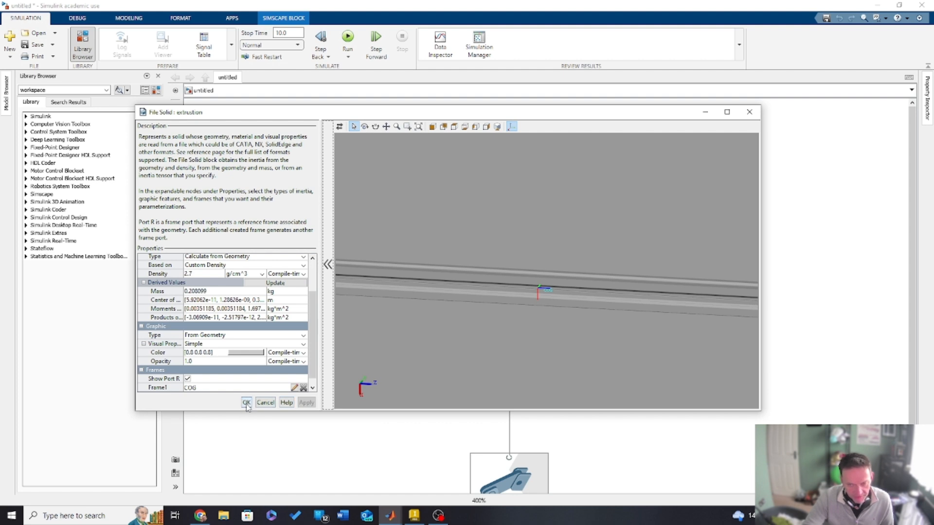
- Hide reference port R on the extrustion block, apply the change, and close the block's properties
left_click(188, 379)
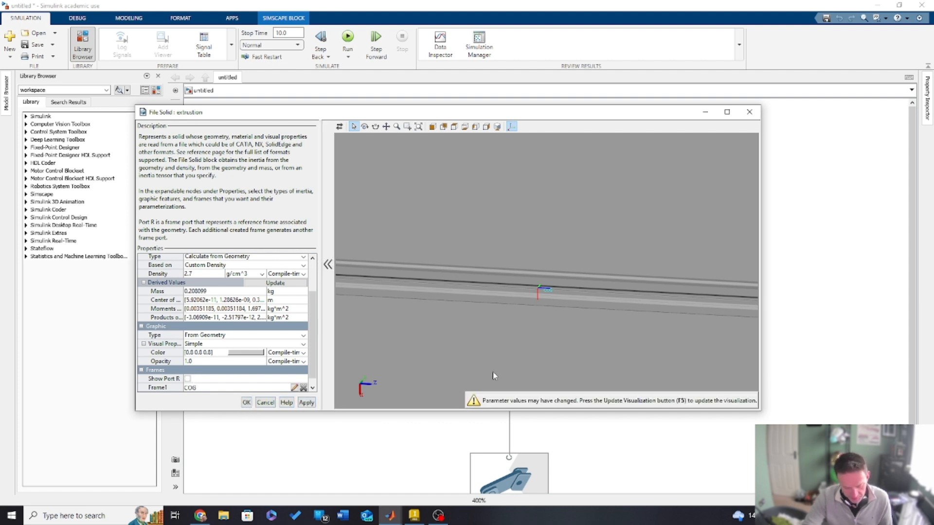
left_click(307, 403)
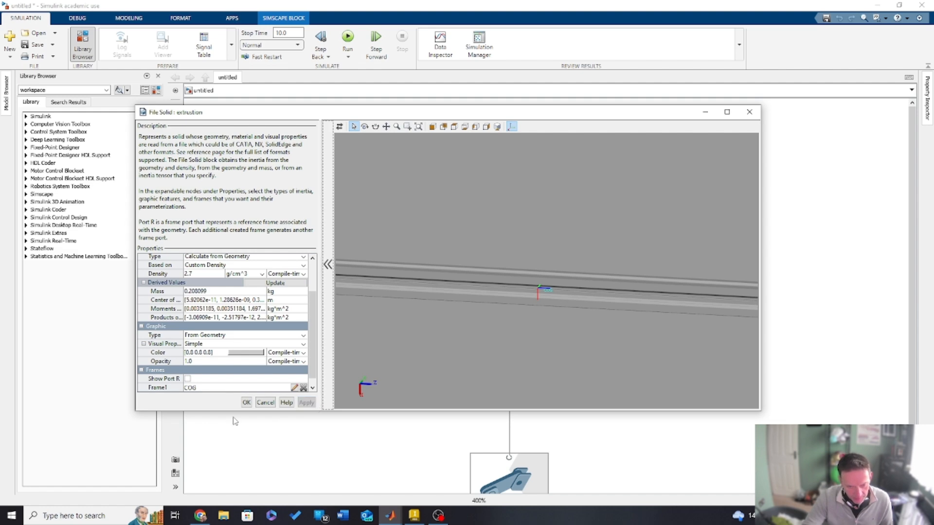
left_click(246, 403)
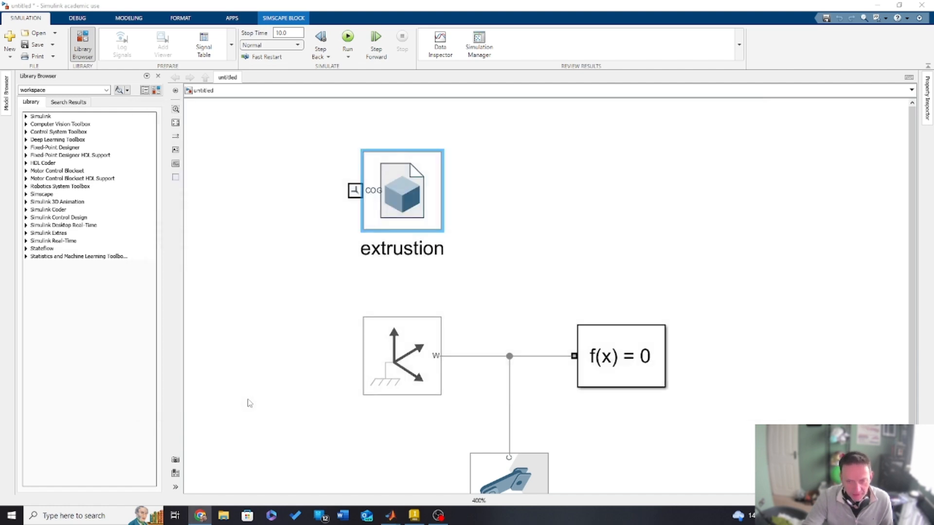
- Rotate the extrustion block by 180 degrees and resize it to a wider, shorter rectangle
left_click(423, 195)
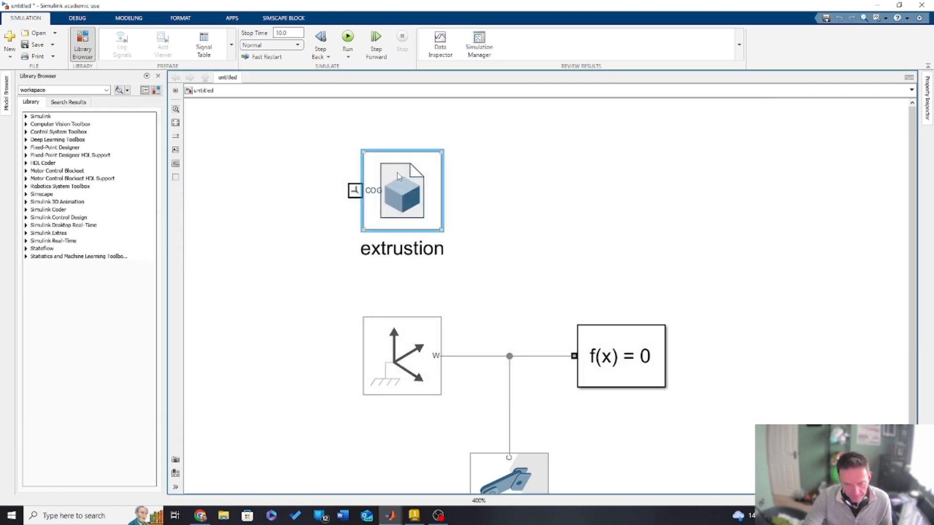
key("ctrl+r")
key("ctrl+r")
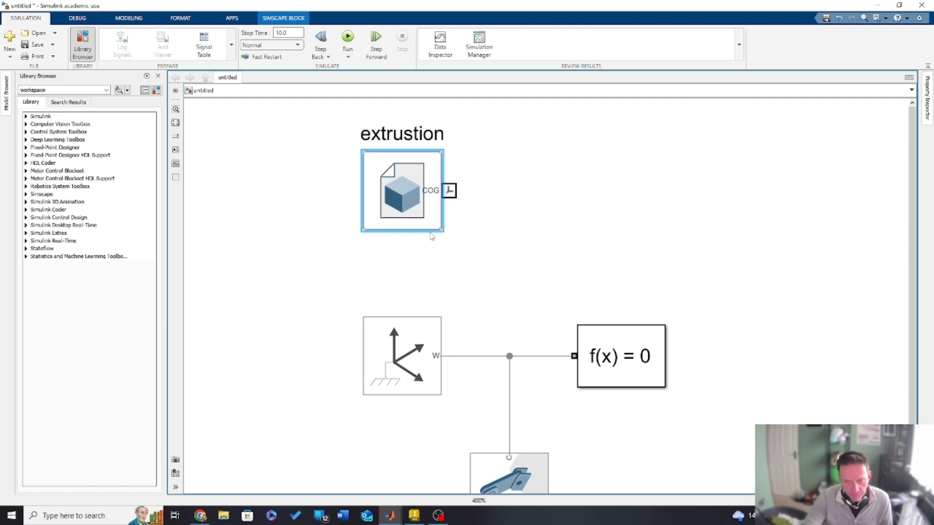
left_click_drag(437, 226, 464, 207)
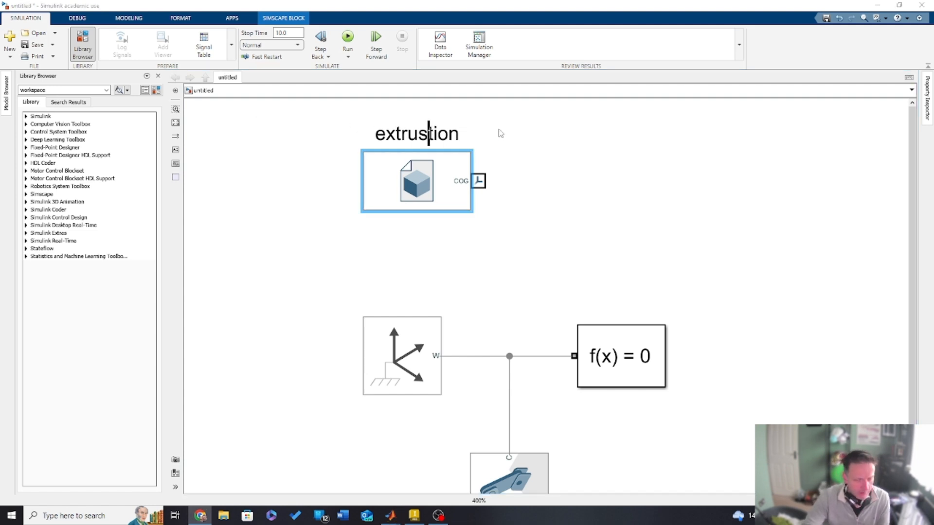
- Correct the rail block's name to extrusion and connect its COG port to the World Frame and Solver Configuration junction
left_click(430, 139)
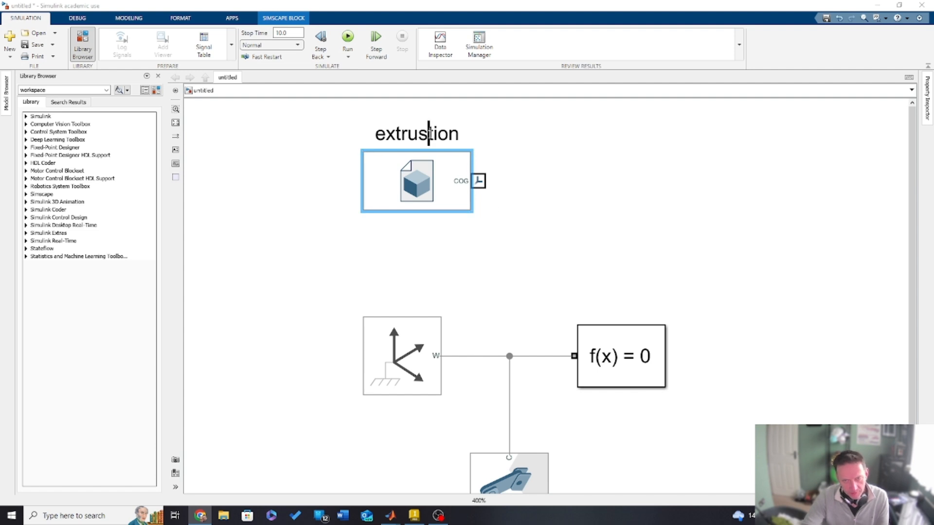
key("Delete")
left_click(552, 249)
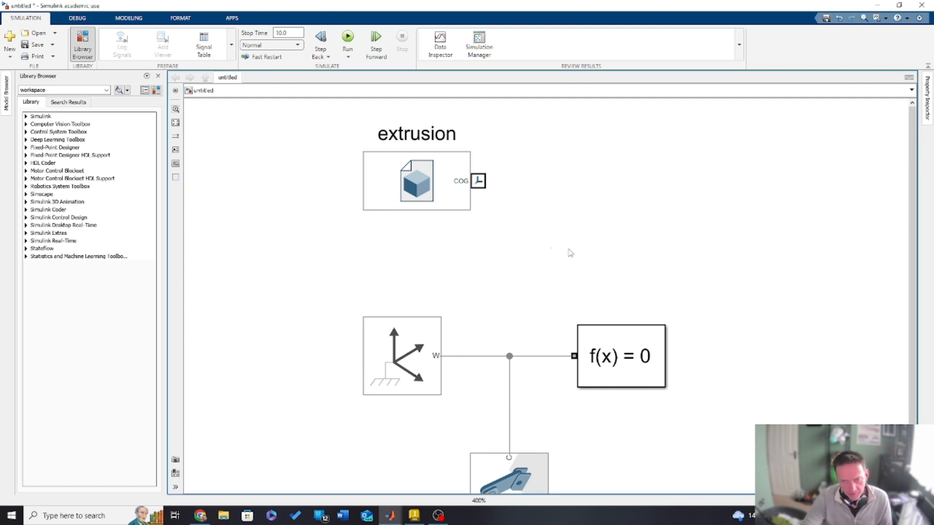
mouse_move(440, 181)
left_mouse_down()
mouse_move(440, 200)
mouse_move(501, 202)
mouse_move(517, 371)
mouse_move(509, 356)
left_mouse_up()
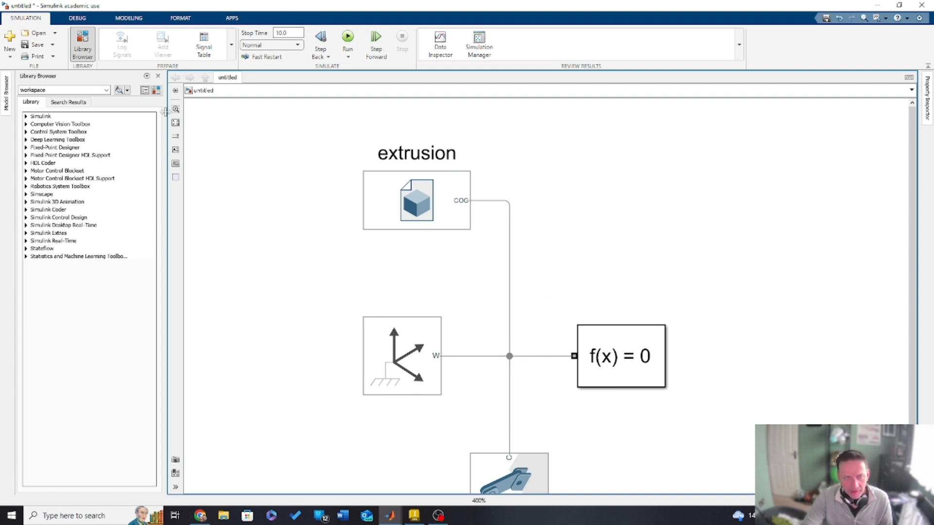
- Save the model as Travel in the Travel folder on the Desktop
left_click(38, 33)
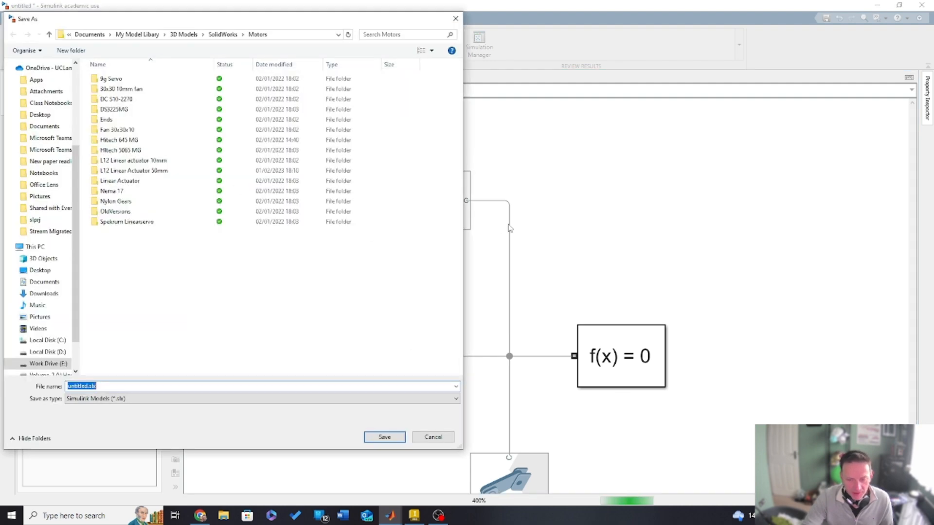
left_click(49, 271)
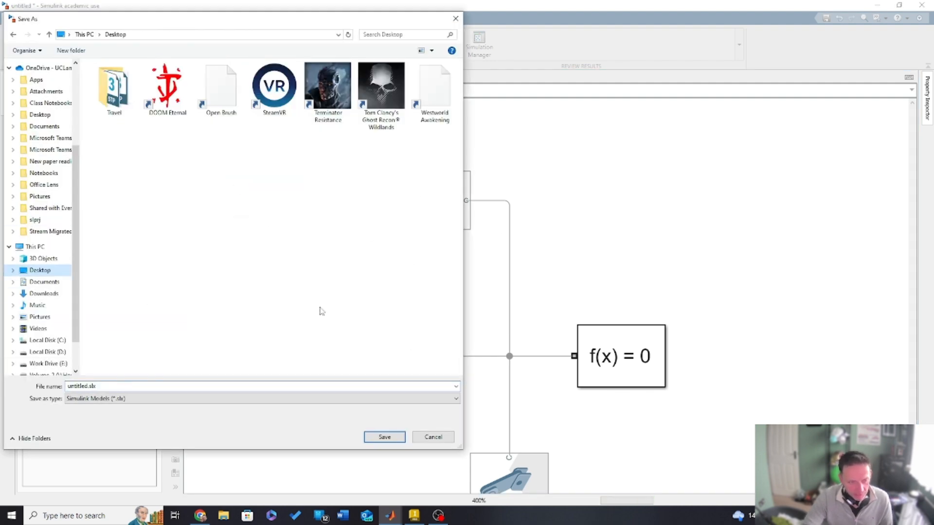
double_click(115, 87)
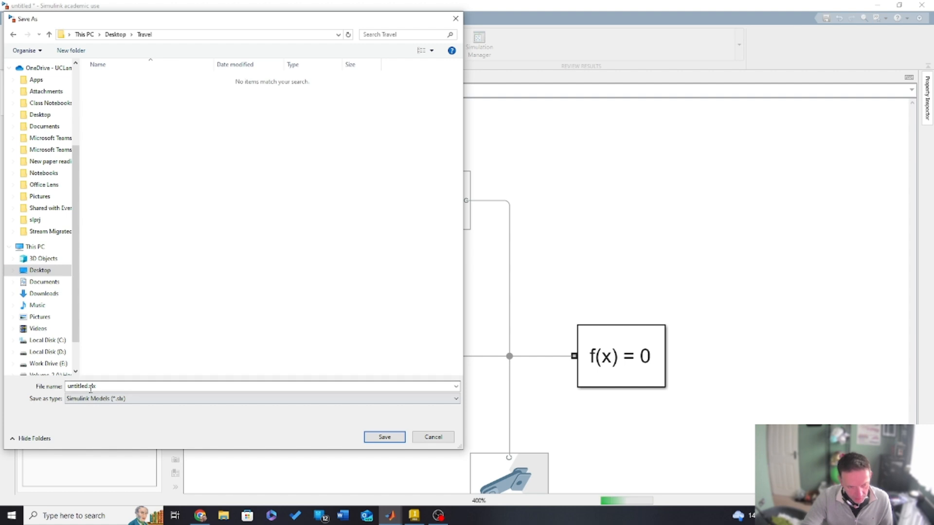
left_click(138, 385)
type("Travell")
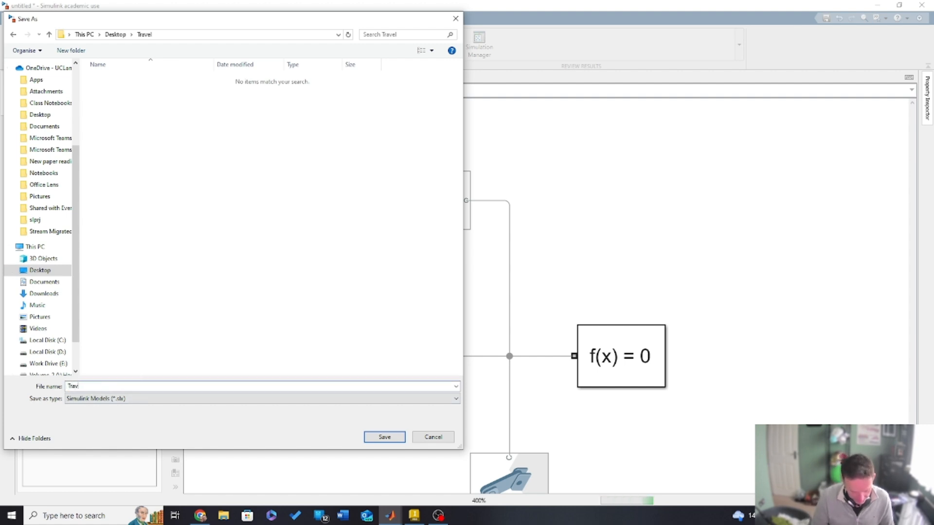
left_click(384, 436)
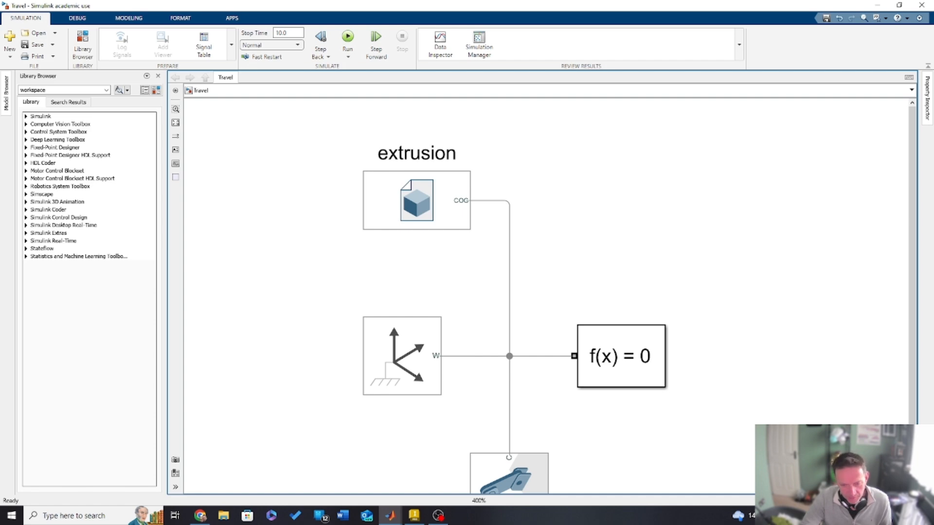
- Switch to Inventor, examine how the gantry plate and its wheels sit on the rail from above and below, and return to Simulink
left_click(414, 516)
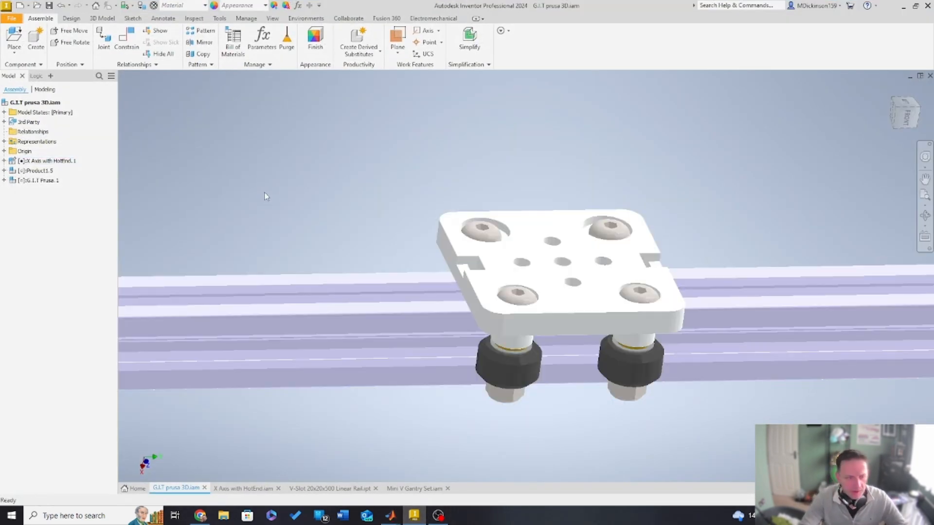
scroll(425, 315, "down", 4)
left_click_drag(427, 317, 578, 207)
scroll(526, 336, "up", 6)
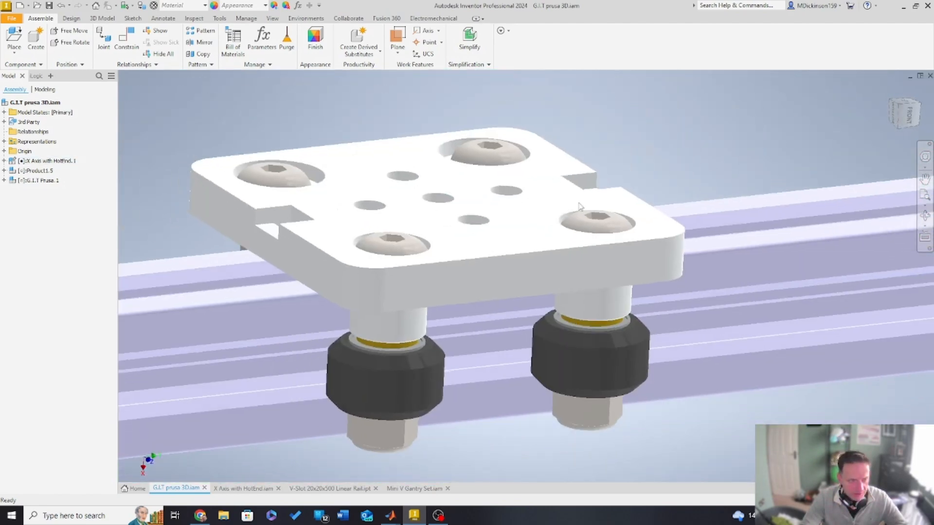
left_click(560, 430)
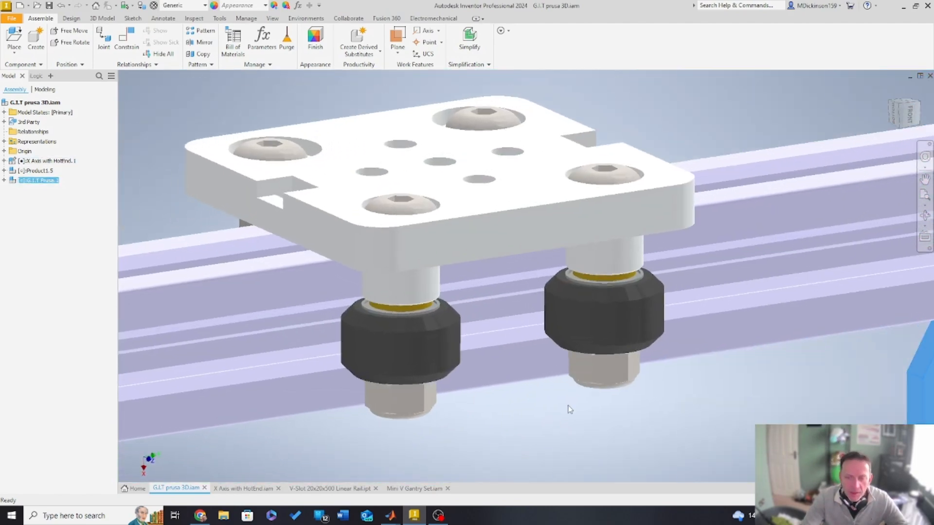
left_click_drag(536, 407, 474, 208)
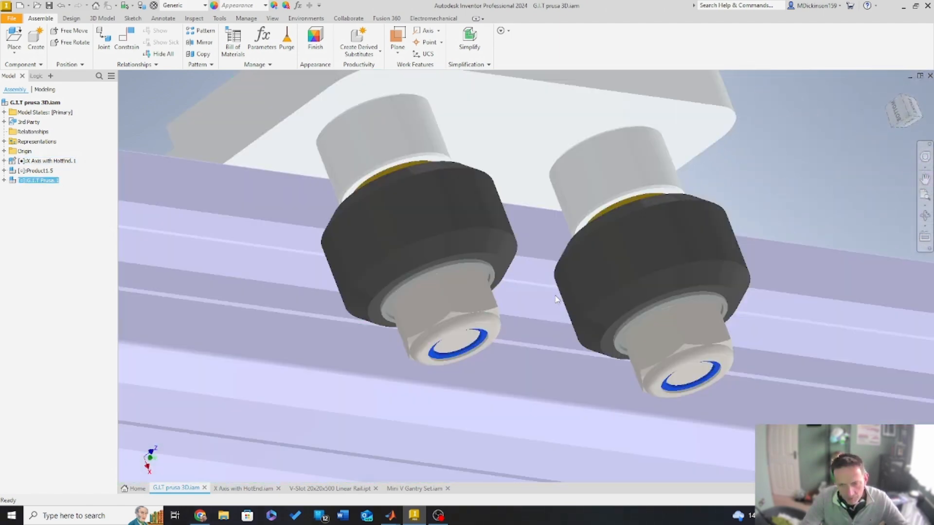
left_click_drag(555, 296, 305, 259)
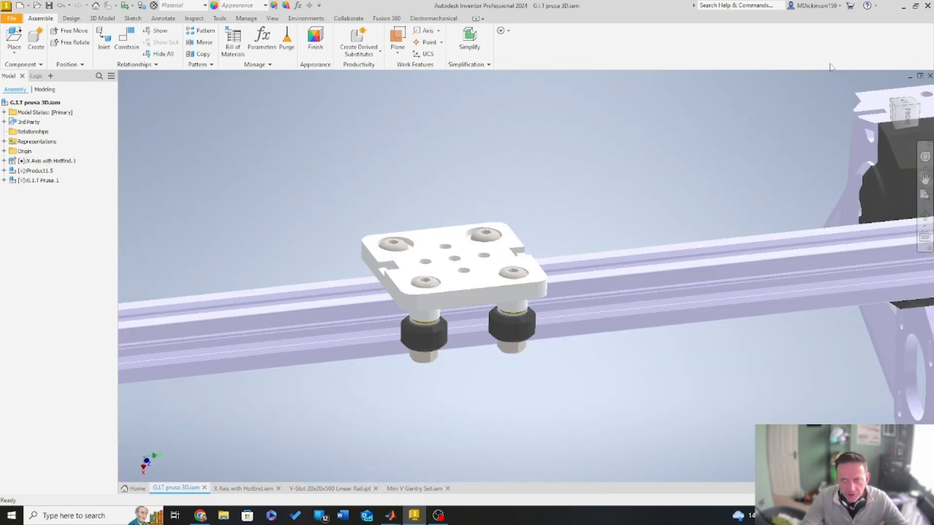
left_click(904, 6)
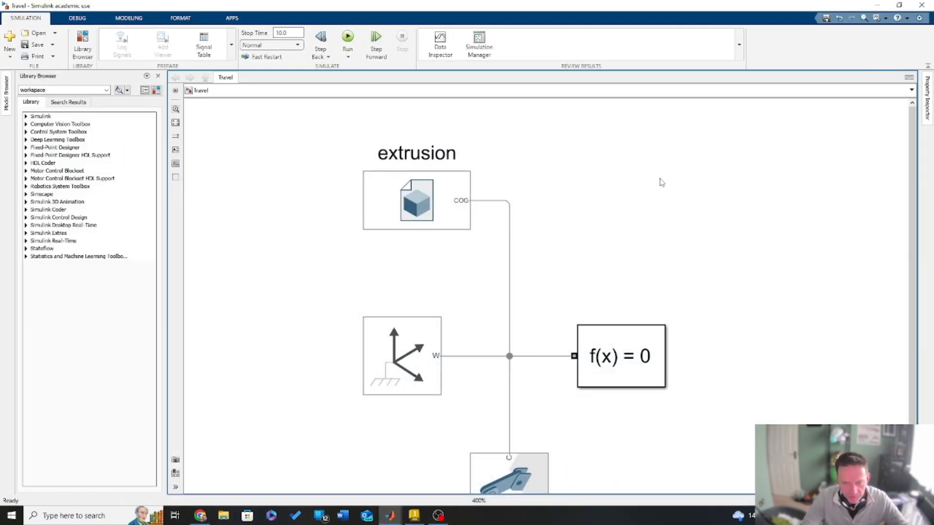
- Move the extrusion block closer to the World Frame and add a Multibody Prismatic Joint with its base port connected to the COG line
left_click_drag(389, 191, 379, 240)
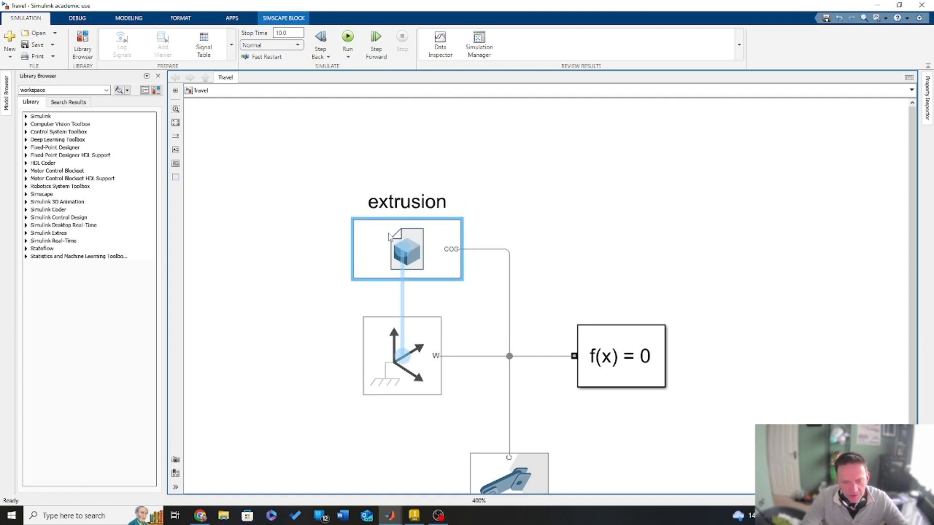
left_click(694, 184)
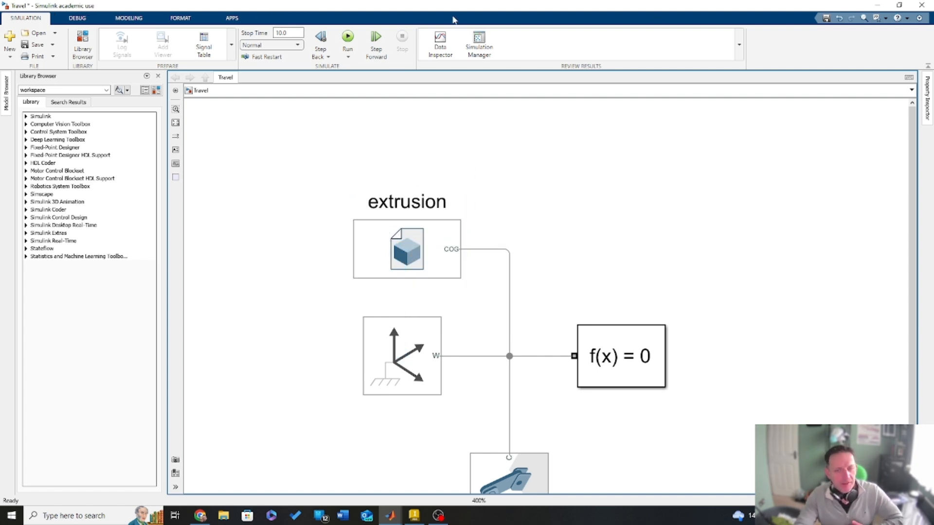
left_click(28, 194)
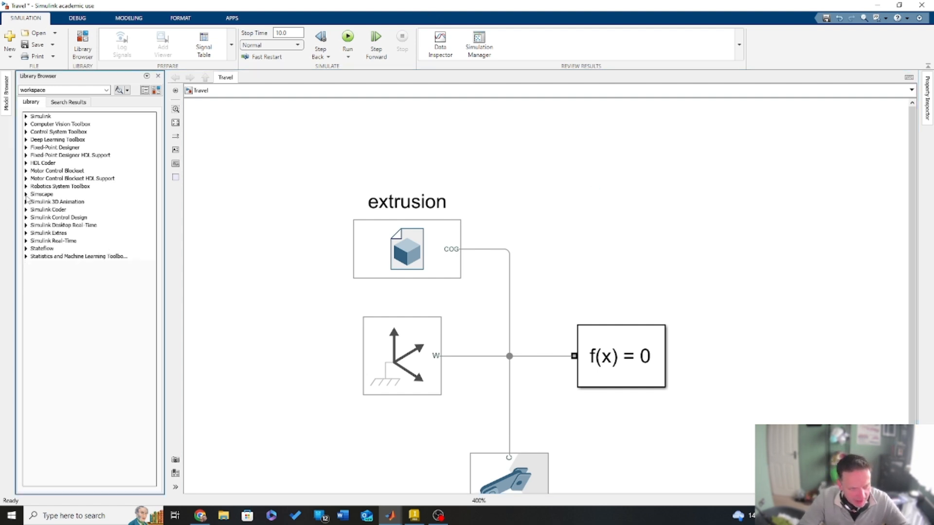
left_click(26, 194)
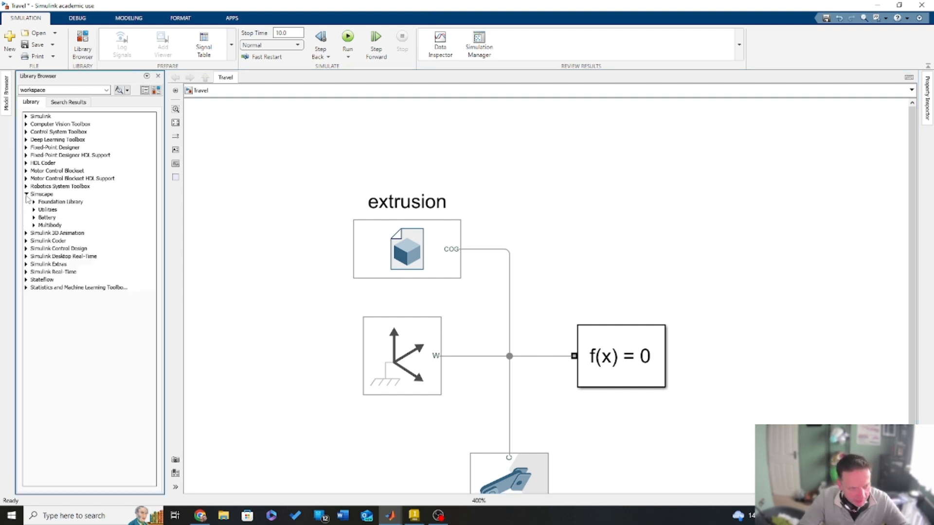
left_click(34, 226)
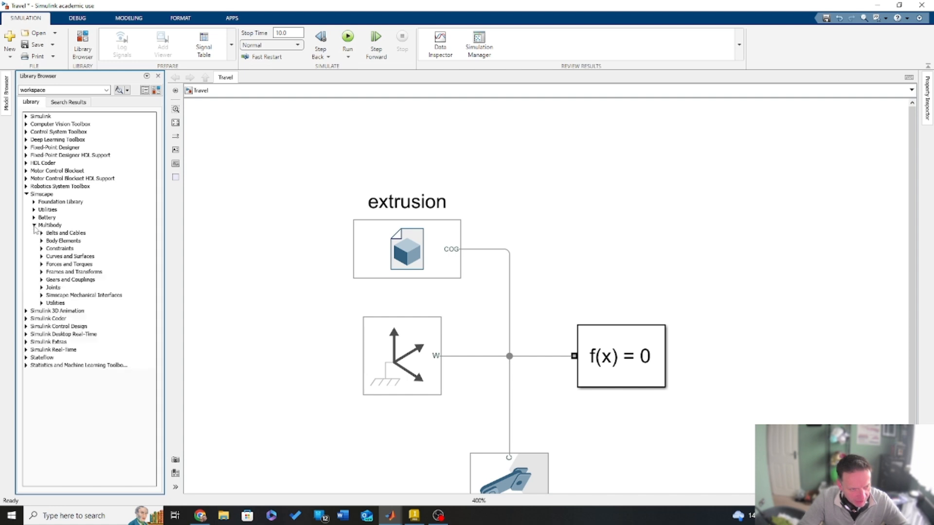
left_click(41, 288)
scroll(125, 311, "down", 5)
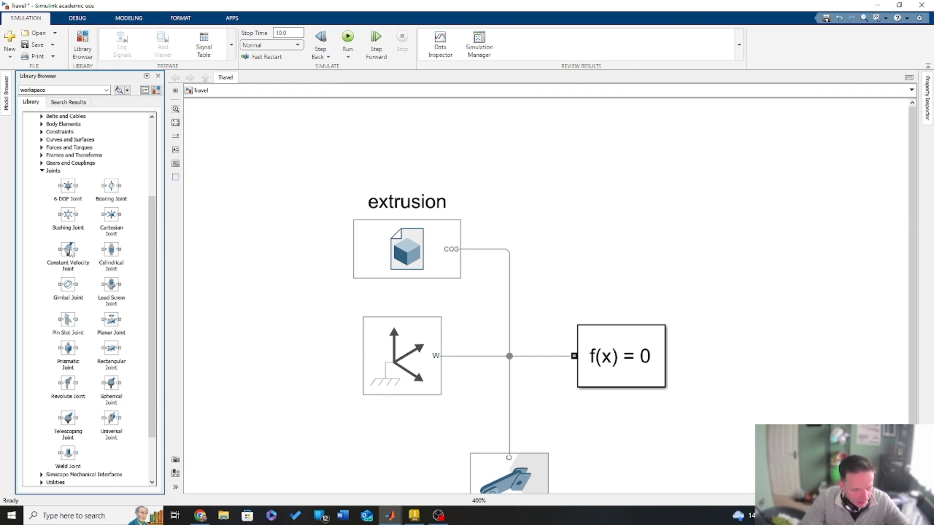
left_click(115, 258)
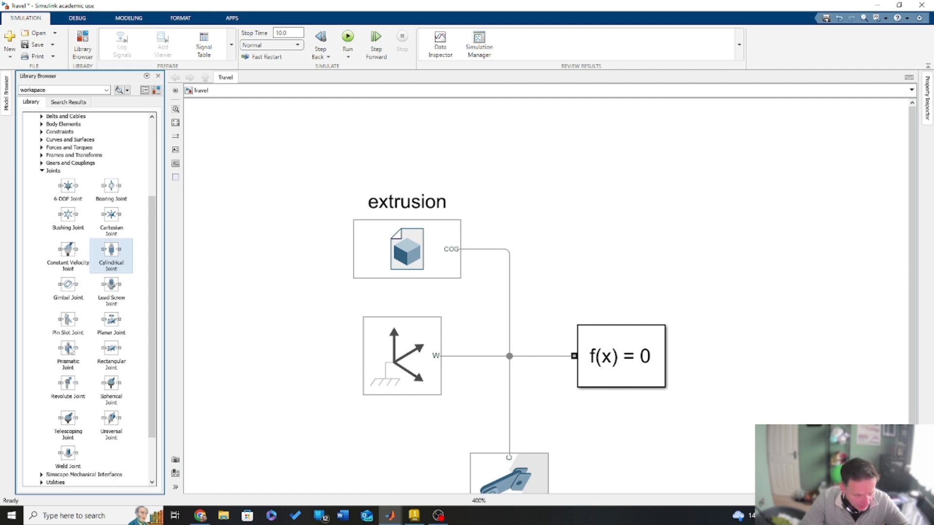
left_click(76, 356)
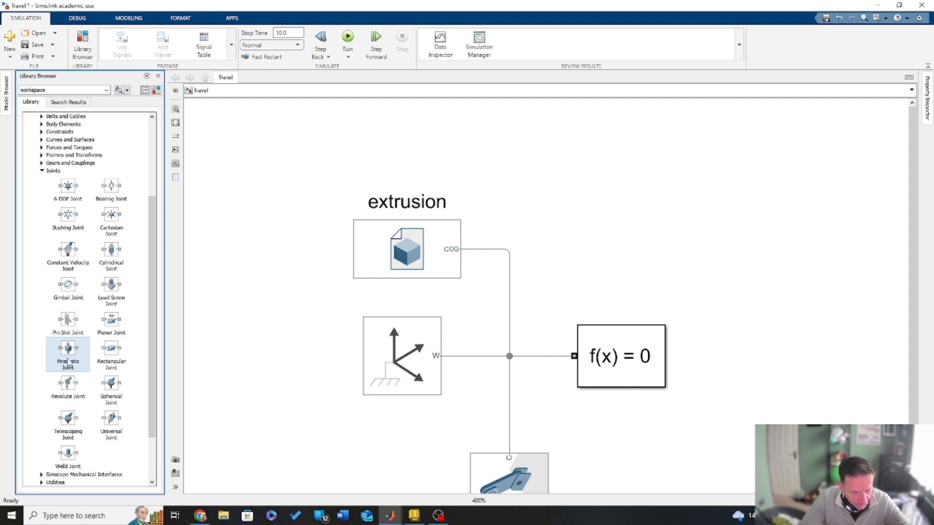
left_click_drag(72, 351, 507, 249)
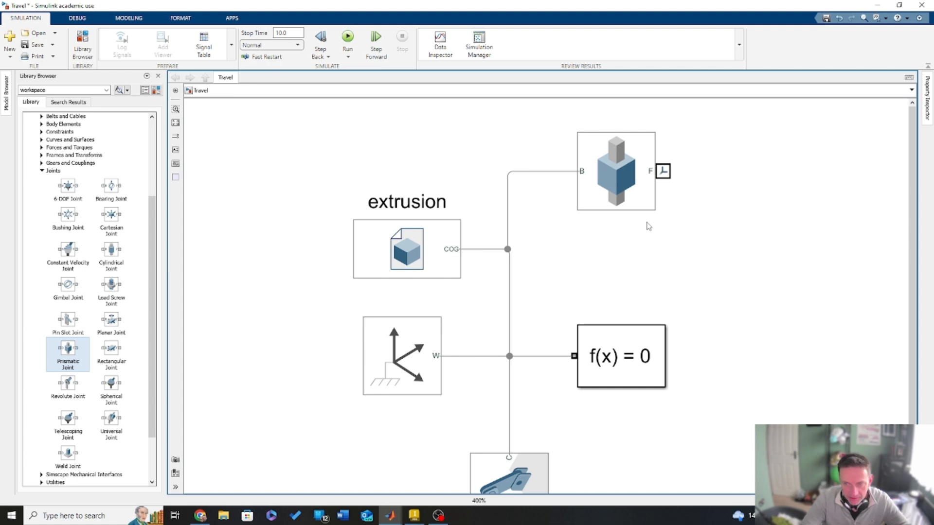
- Duplicate the extrusion block above the Prismatic Joint and rename the copy Float
scroll(649, 226, "down", 1)
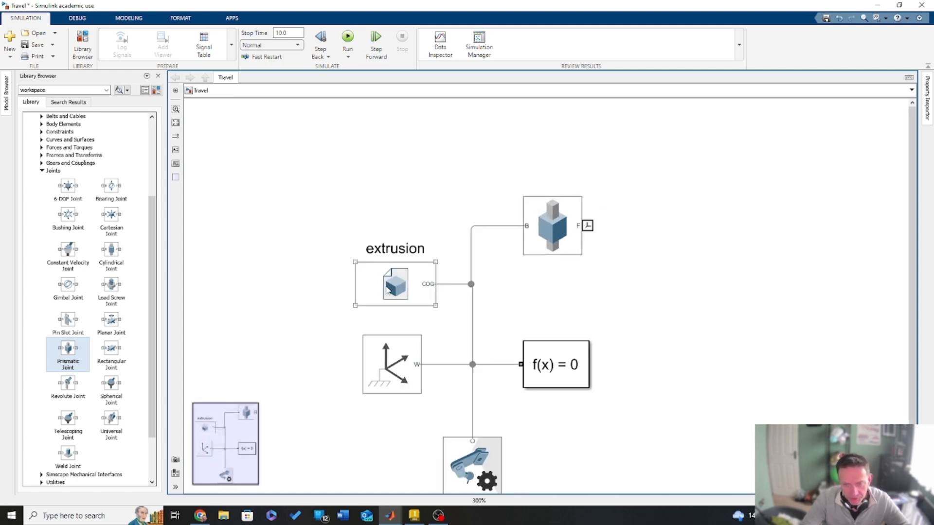
left_click(647, 271)
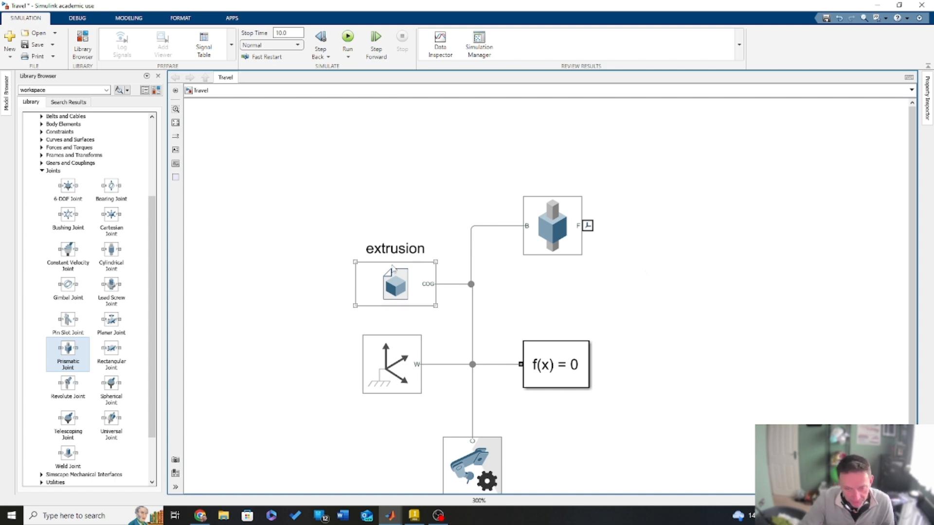
left_click_drag(392, 266, 619, 162)
double_click(631, 117)
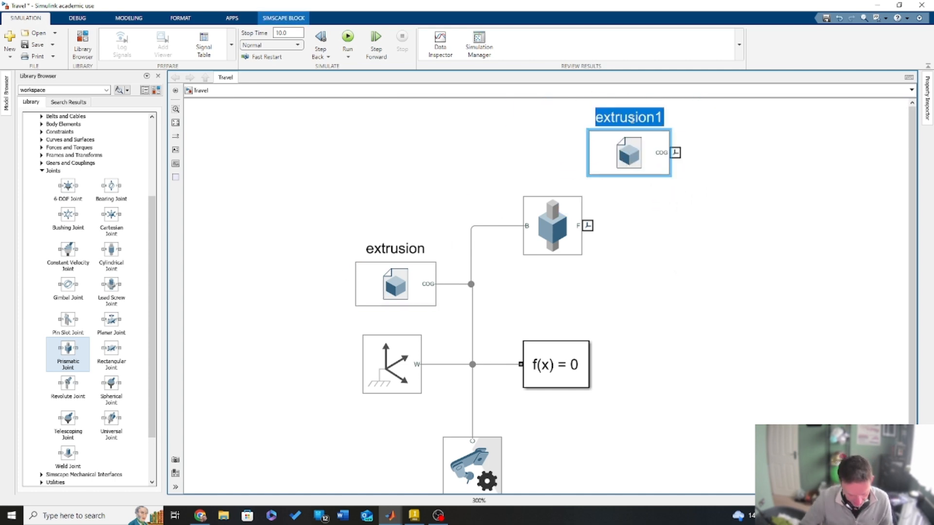
type("Float")
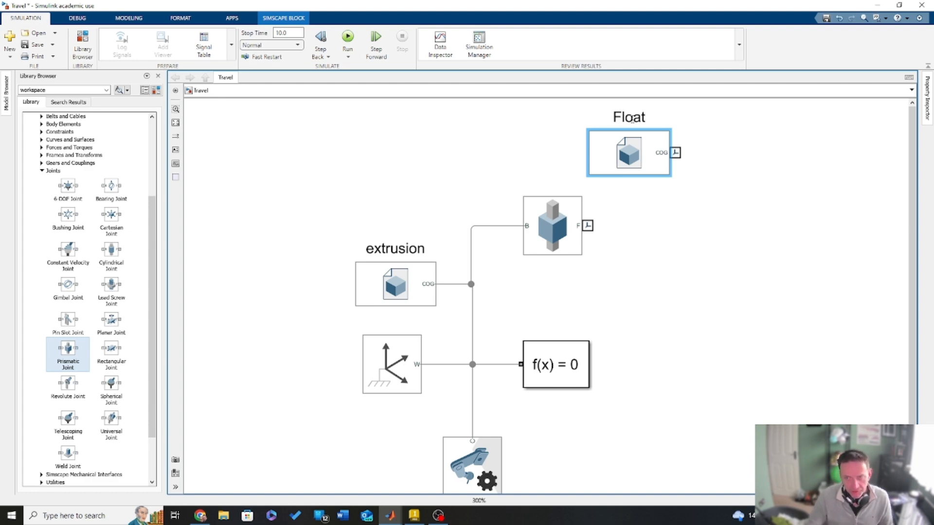
- Try to load Mini V Gantry Set.stp as the Float block's geometry and update its visualization
double_click(622, 166)
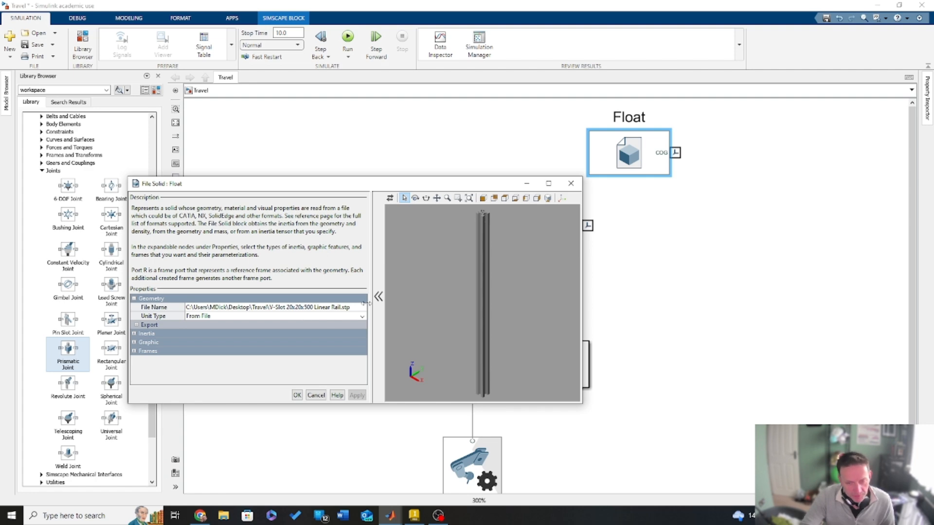
left_click(366, 304)
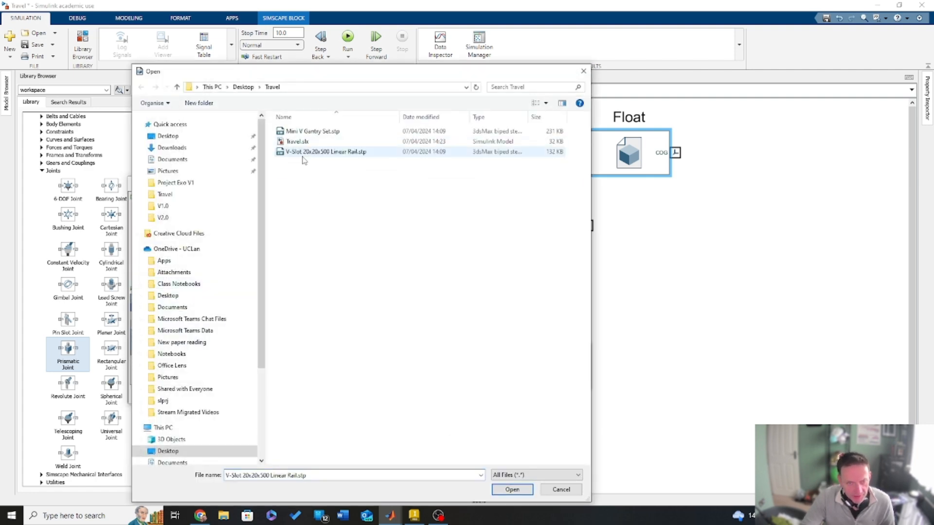
left_click(315, 131)
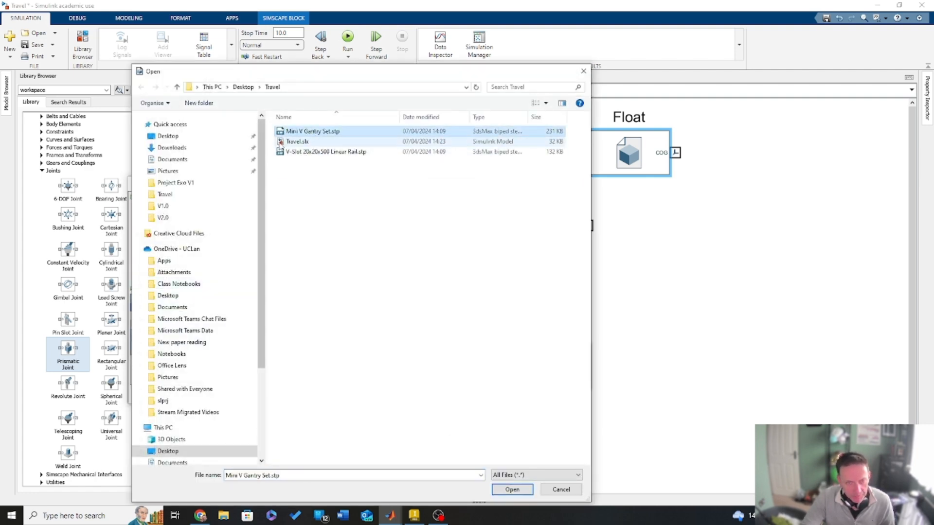
left_click(512, 489)
key("F5")
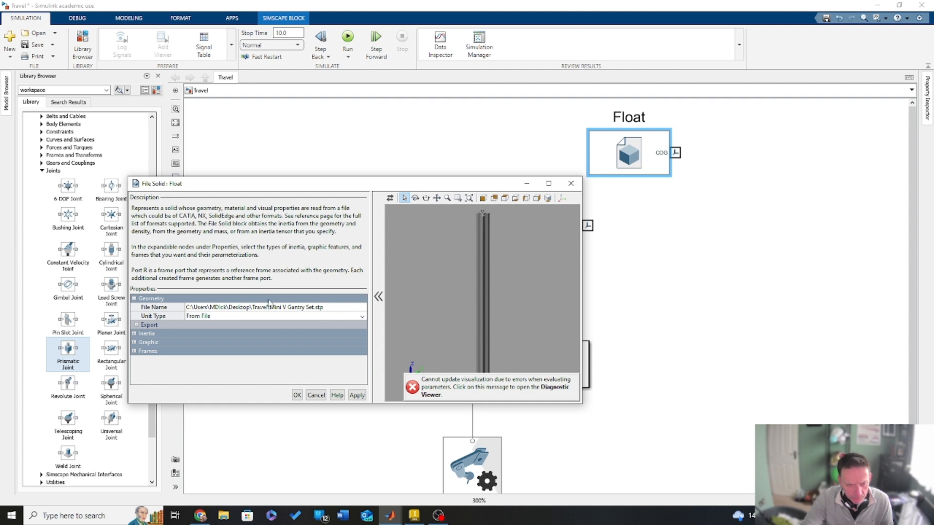
- Set the Float block's geometry file back to V-Slot 20x20x500 Linear Rail.stp
left_click(334, 308)
left_click(363, 307)
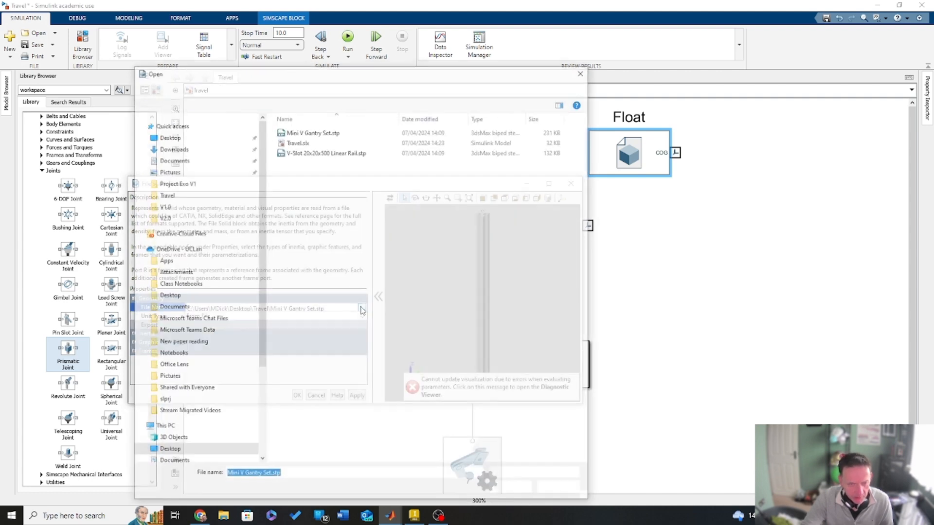
left_click(327, 152)
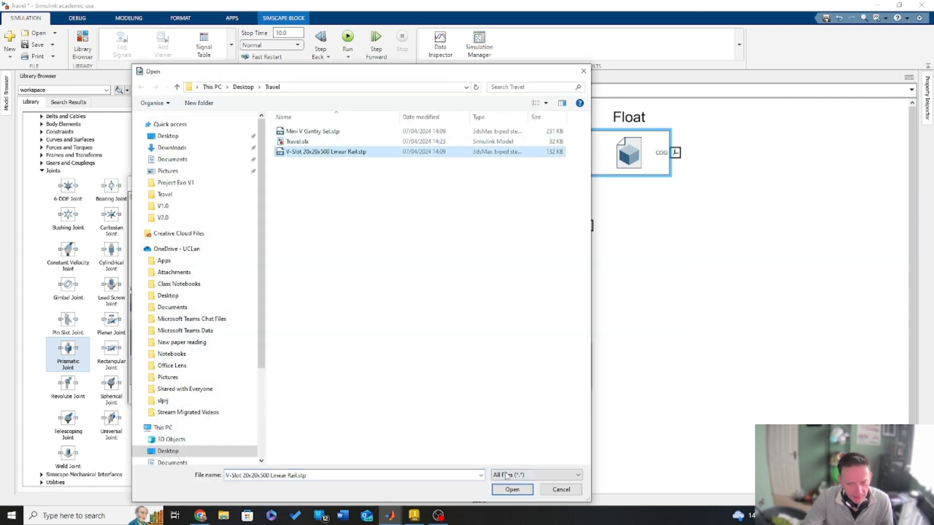
left_click(512, 489)
left_click(364, 311)
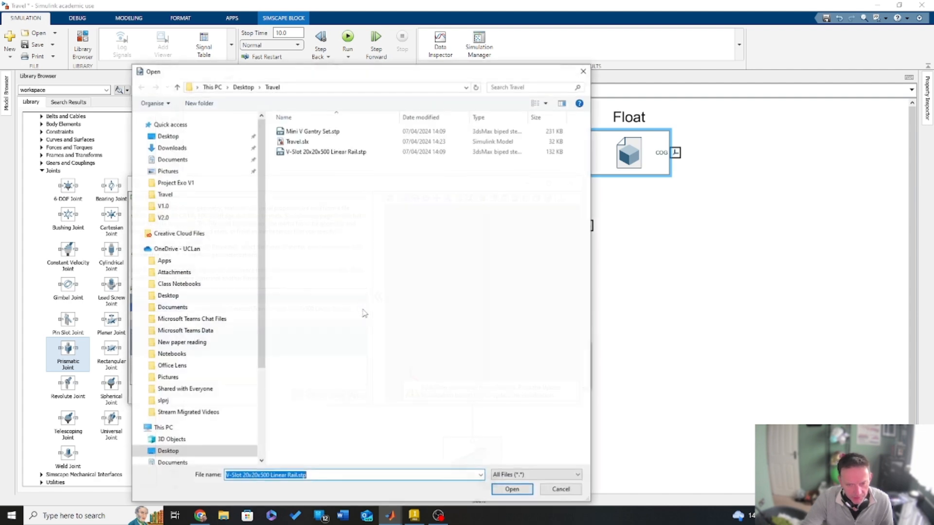
left_click(512, 489)
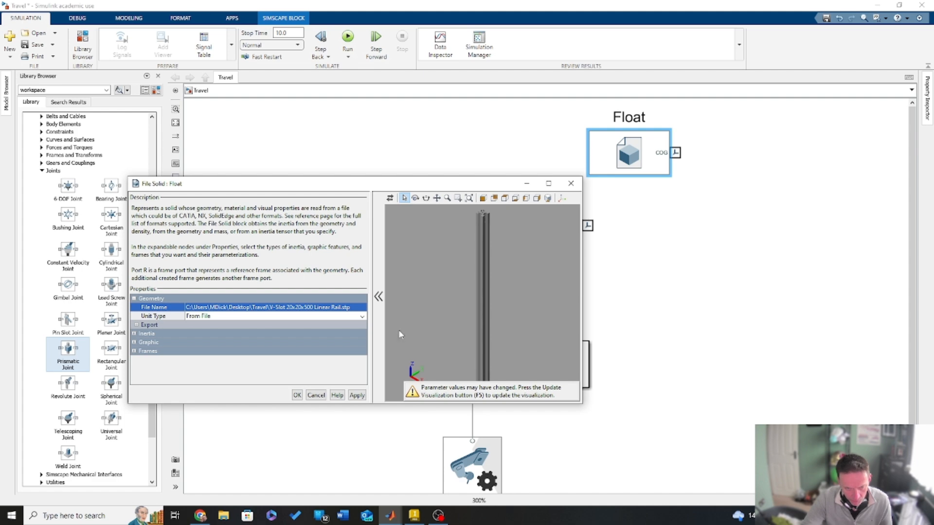
- Apply V-Slot 20x20x500 Linear Rail.stp as the Float block's geometry file and close its settings
left_click(339, 307)
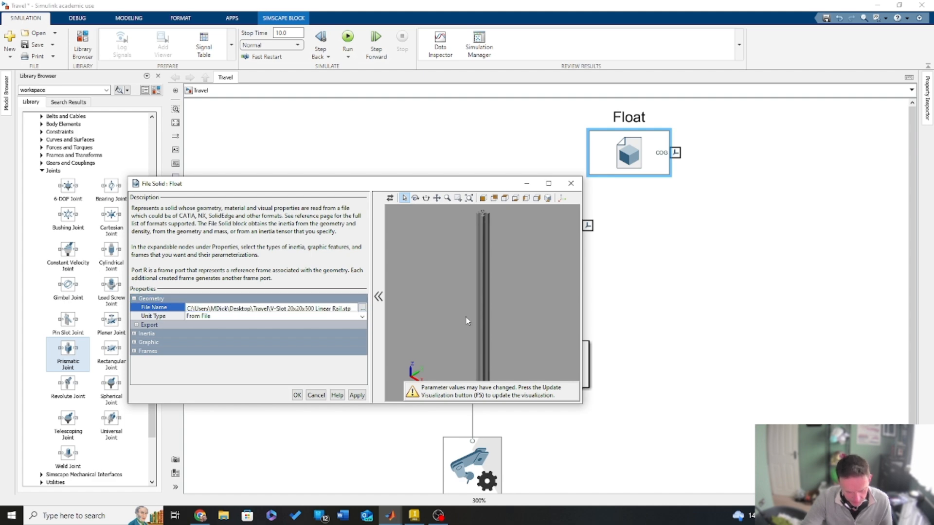
left_click(357, 395)
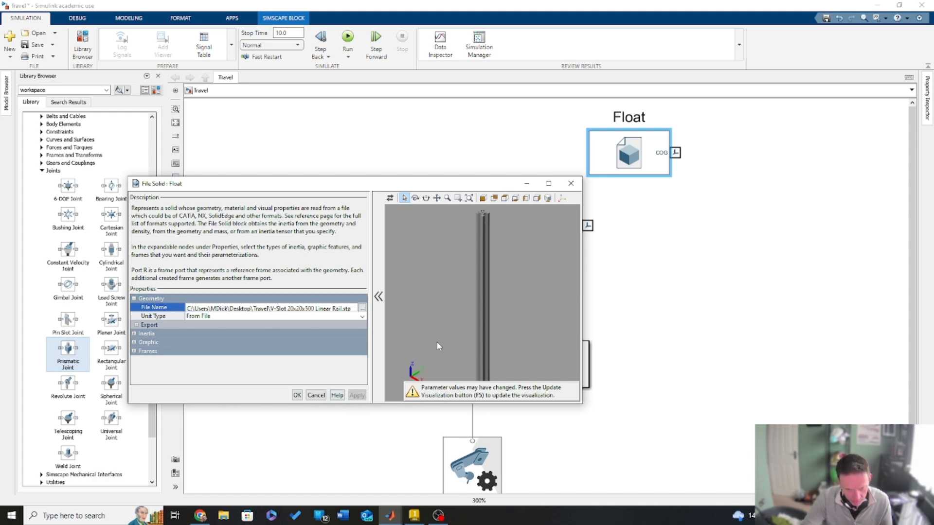
left_click(297, 395)
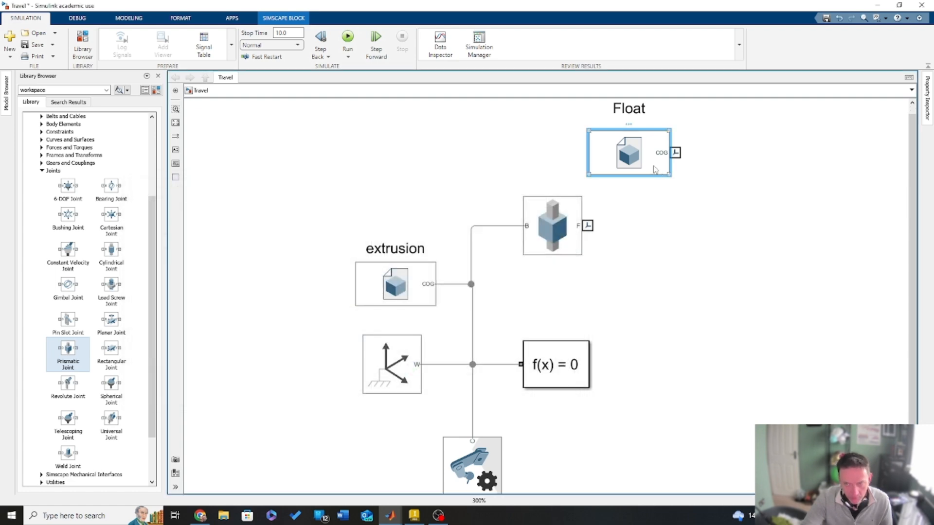
- Try again to load Mini V Gantry Set.stp as the Float block's geometry and update its visualization
double_click(635, 152)
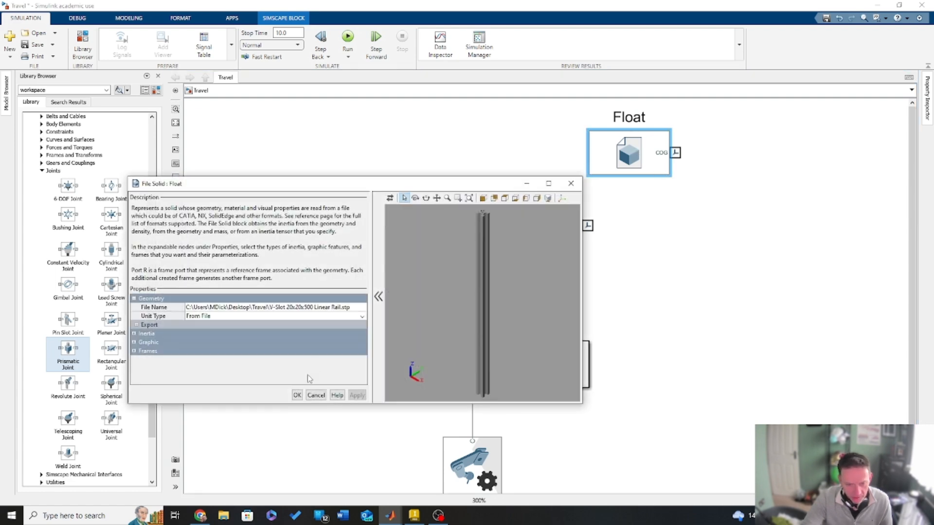
left_click(348, 308)
left_click(361, 309)
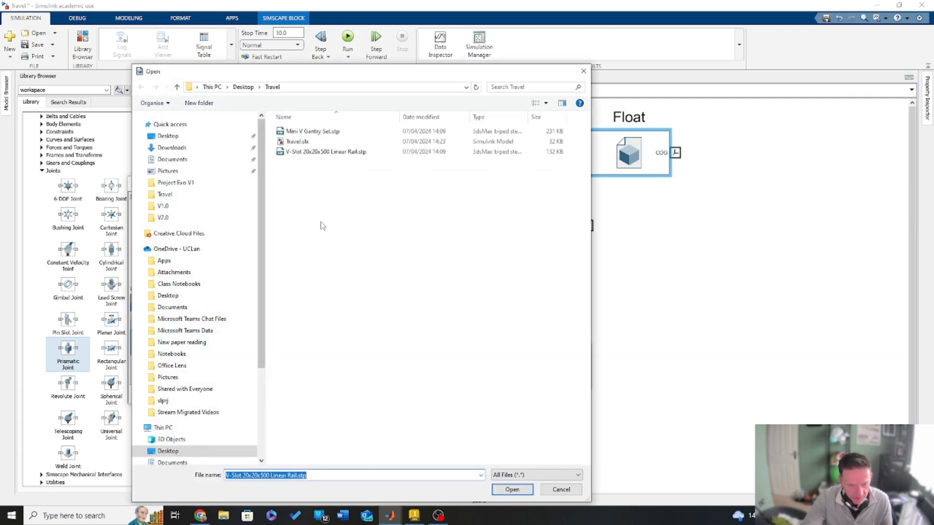
left_click(322, 132)
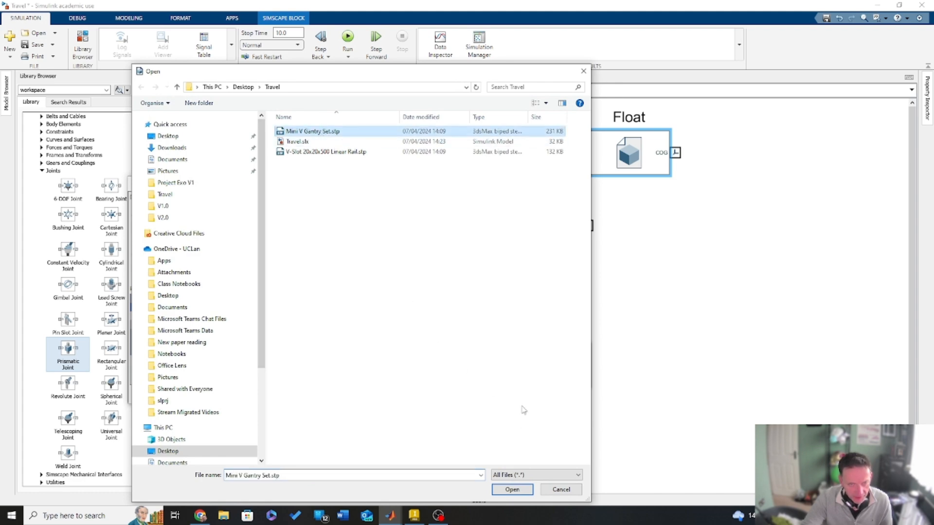
left_click(511, 490)
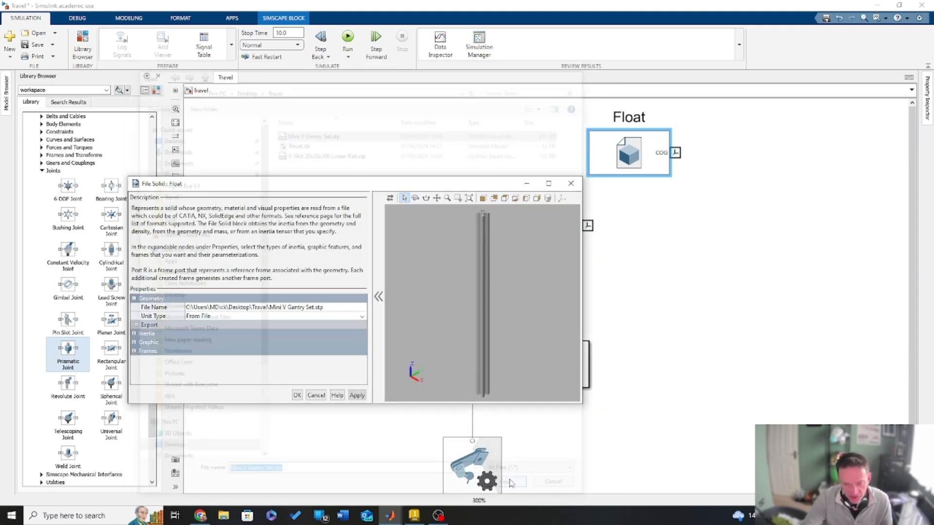
key("F5")
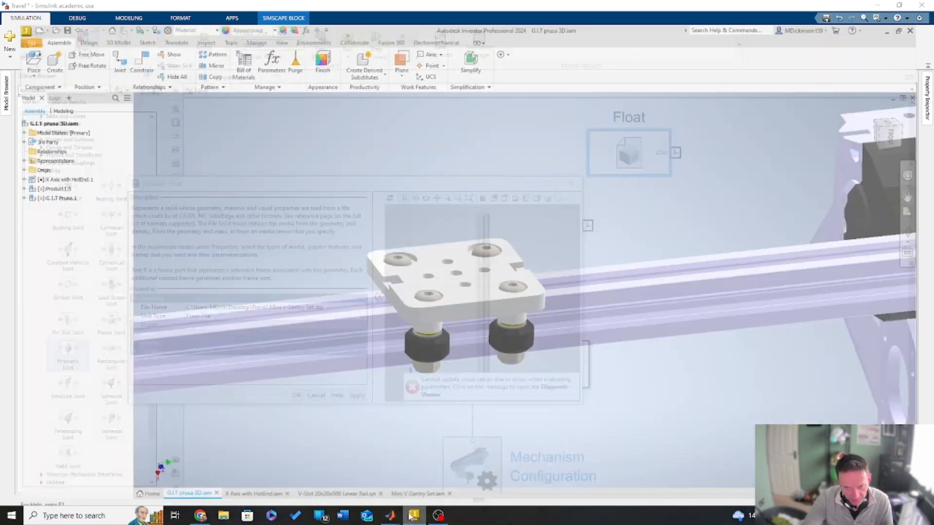
- Switch to Inventor and bring up the Mini V Gantry Set.iam assembly
left_click(415, 517)
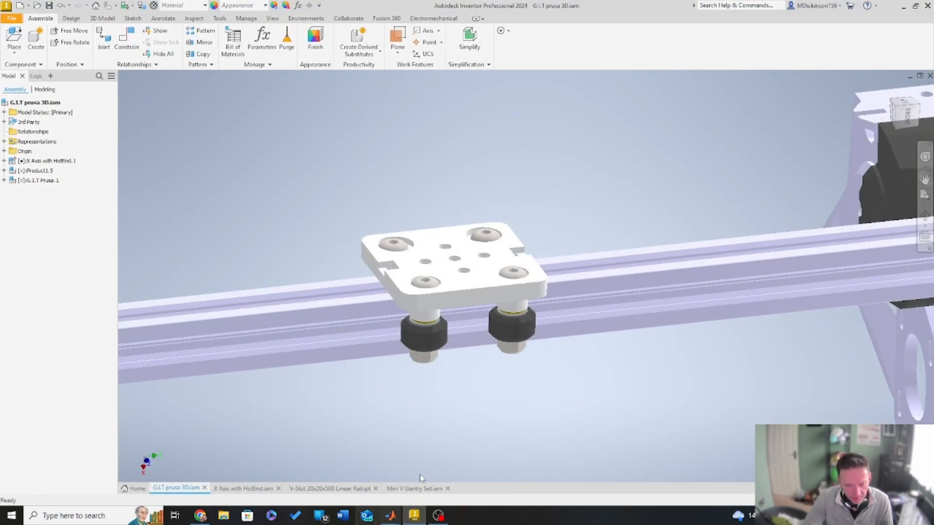
left_click(422, 489)
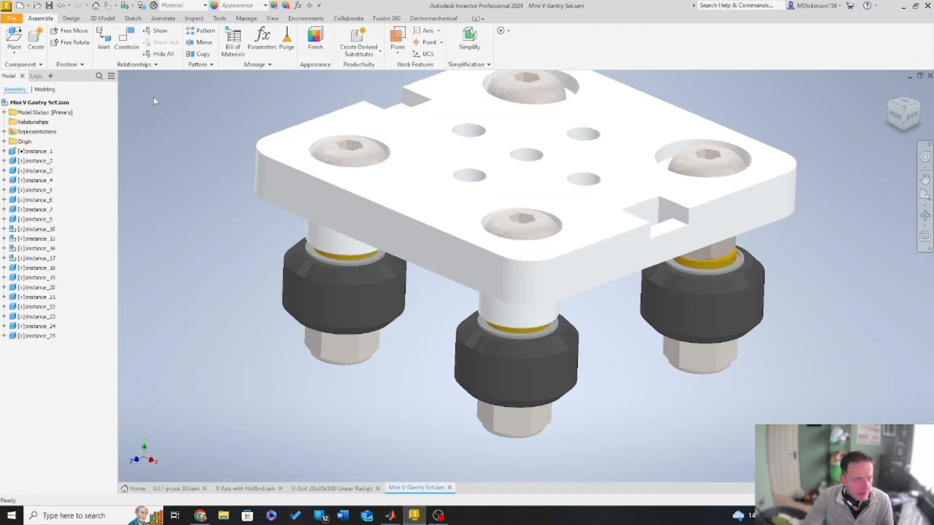
left_click(12, 18)
mouse_move(35, 124)
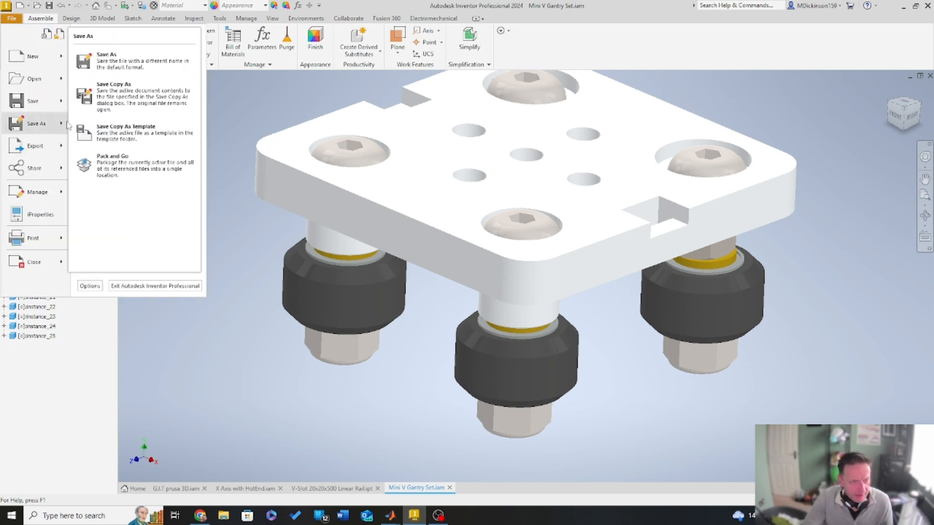
left_click(127, 61)
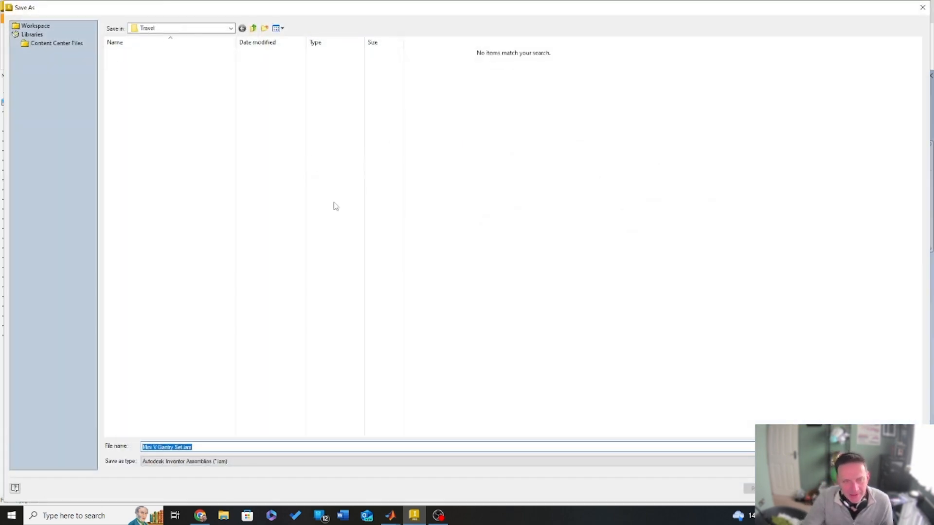
left_click(183, 465)
left_click(389, 395)
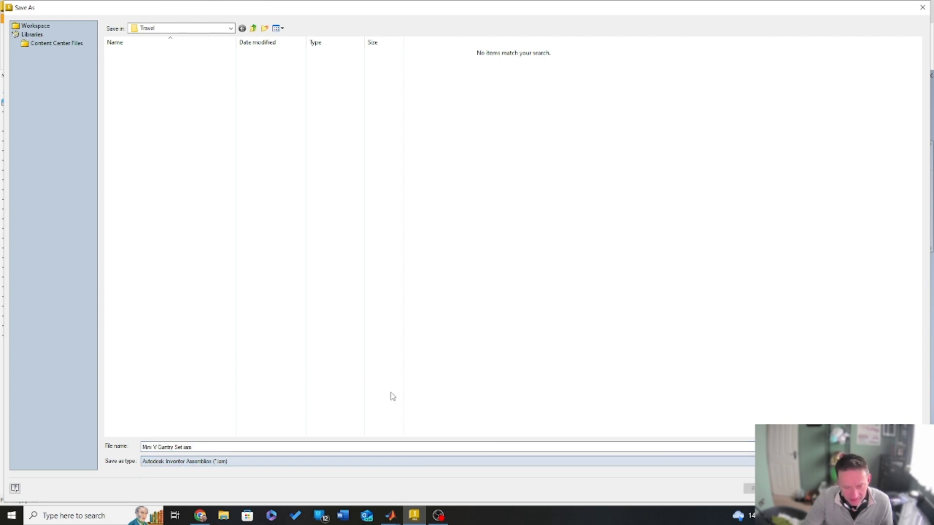
left_click(902, 489)
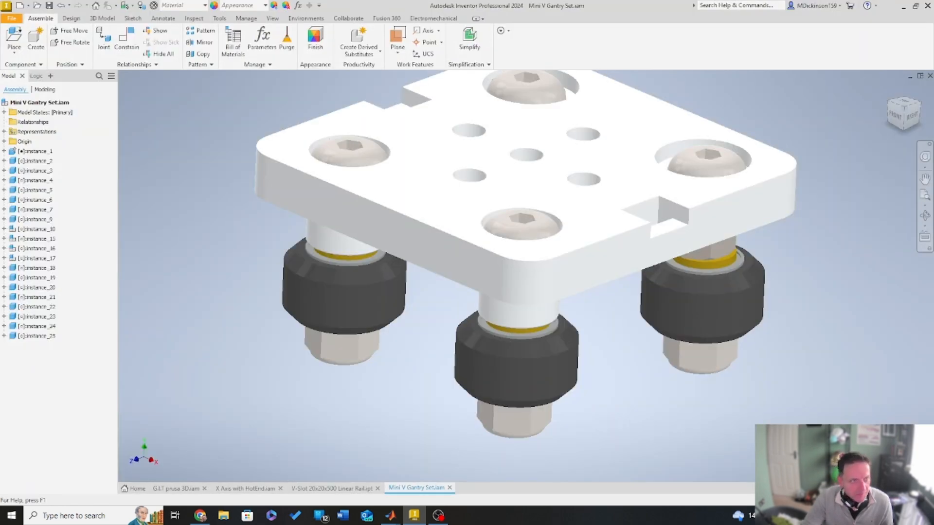
- Export the gantry assembly as STEP file Mini V Gantry Set.stp in the Travel folder, using protocol 214 - Automotive Design and replacing the existing file
left_click(9, 19)
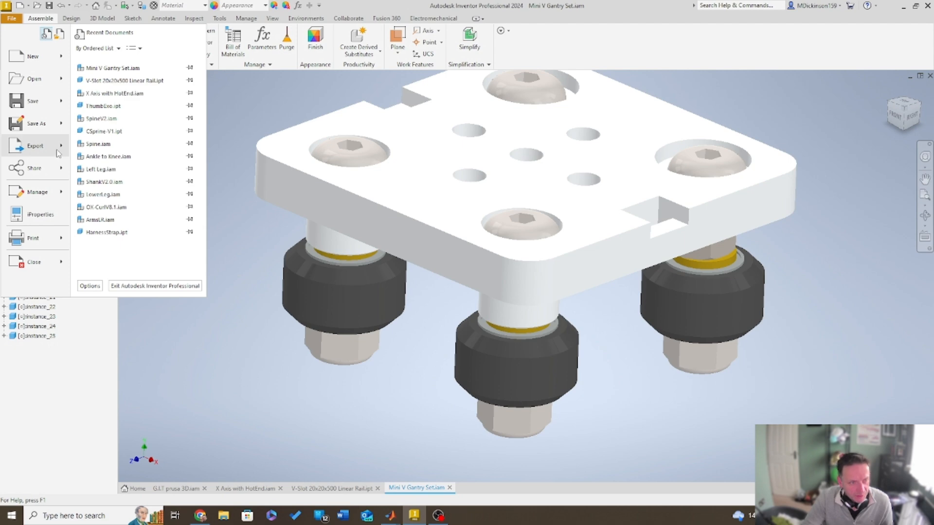
mouse_move(35, 146)
left_click(114, 141)
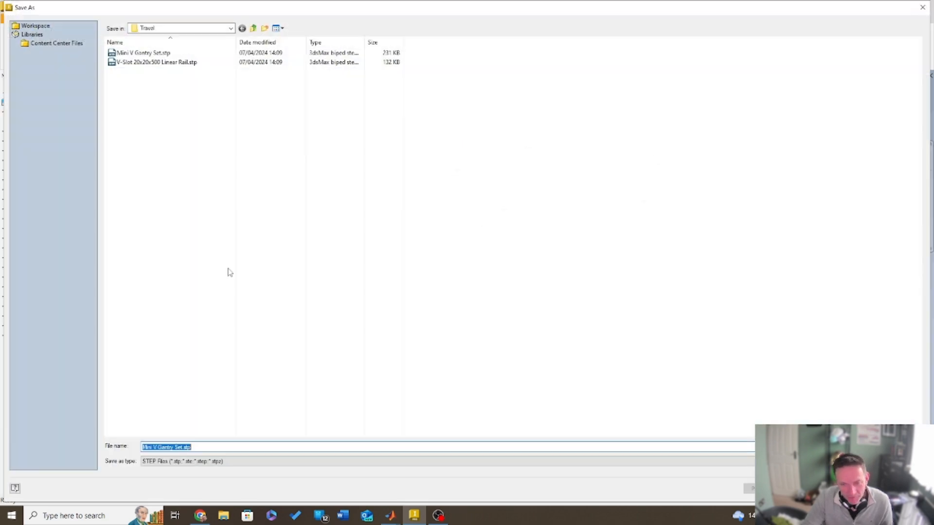
left_click(187, 463)
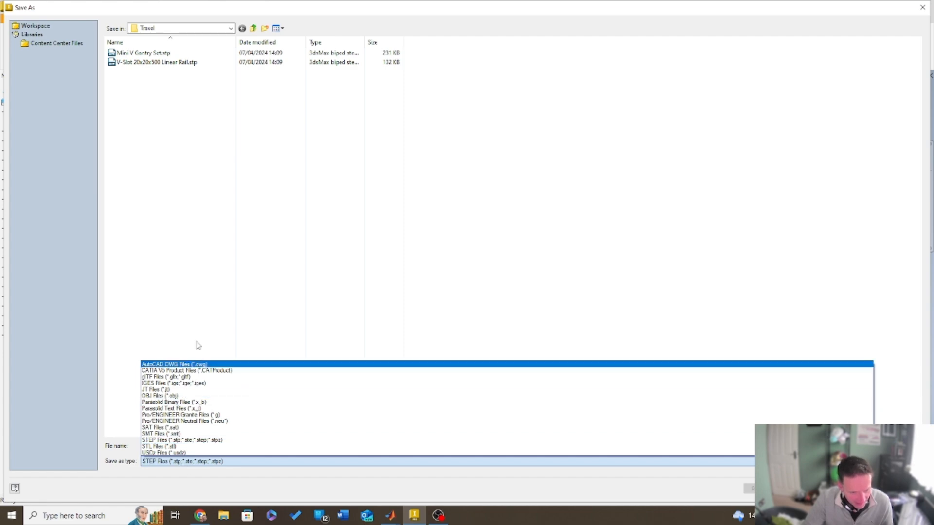
left_click(214, 440)
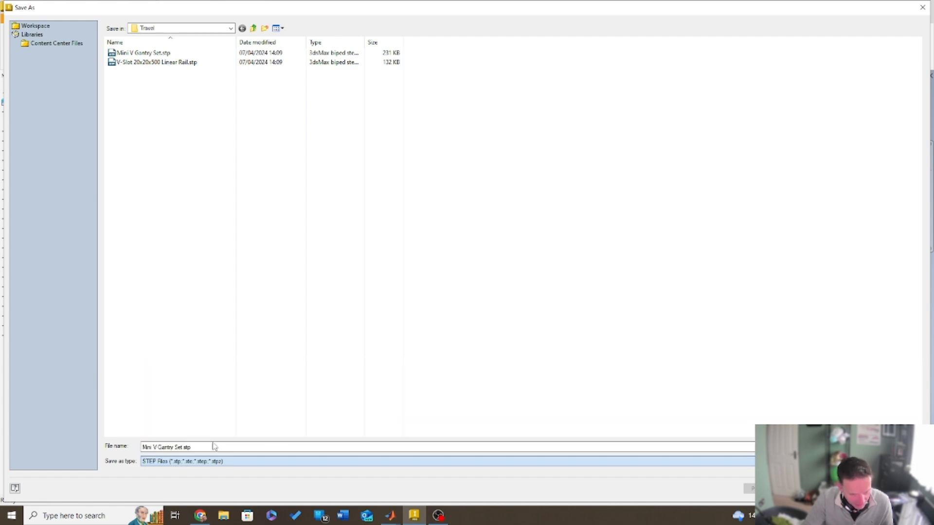
left_click(809, 489)
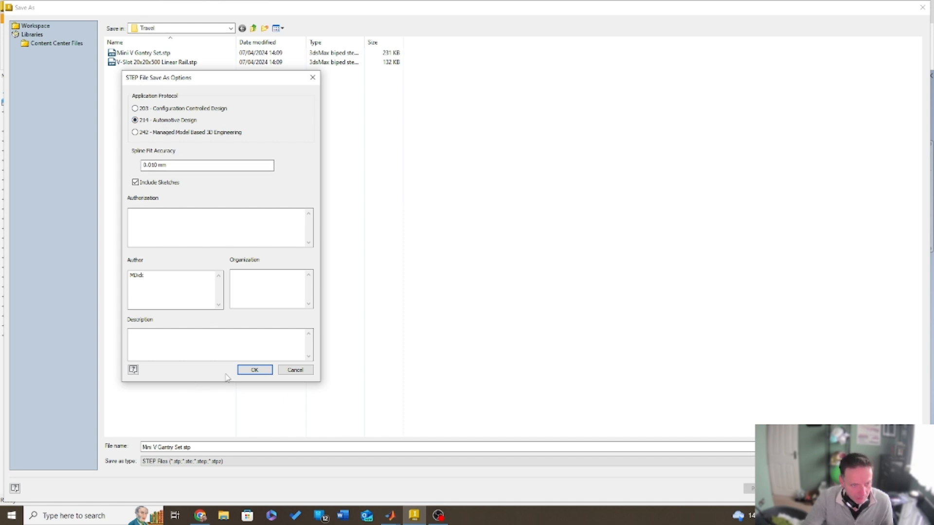
left_click(254, 371)
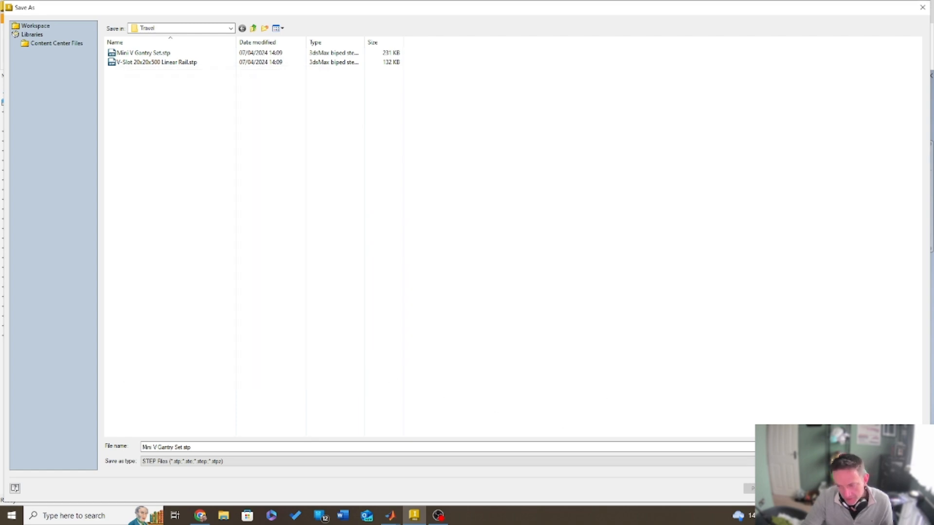
key("Return")
left_click(488, 257)
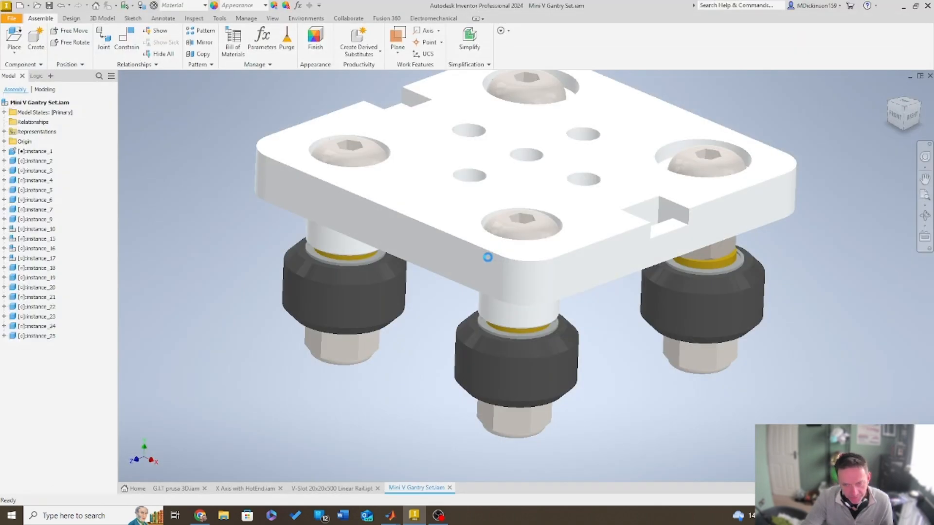
- Switch back to Simulink, discard the Float block's pending settings and delete the block from the Travel model
mouse_move(390, 515)
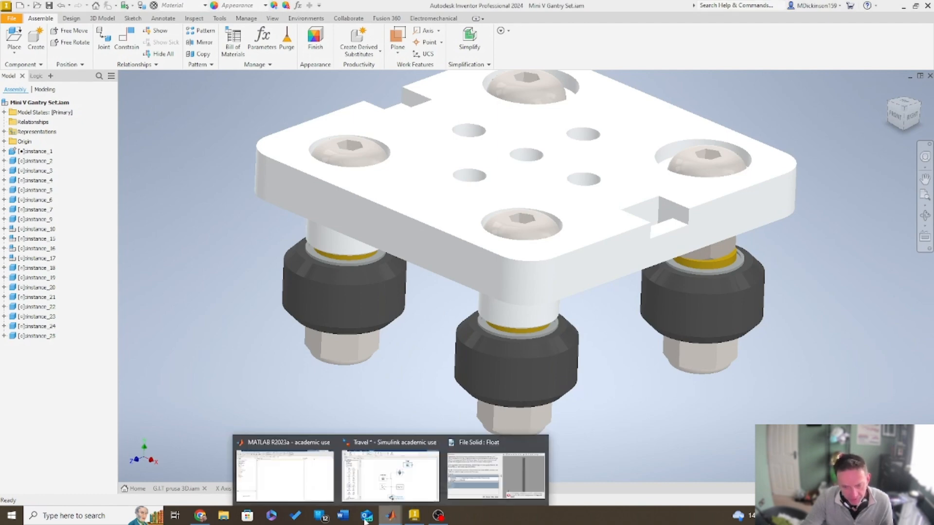
left_click(470, 473)
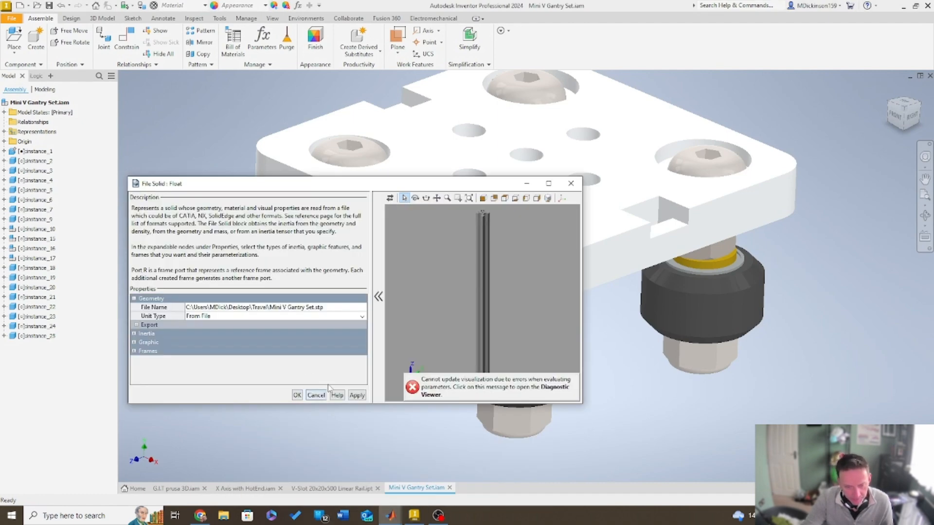
left_click(316, 395)
mouse_move(390, 515)
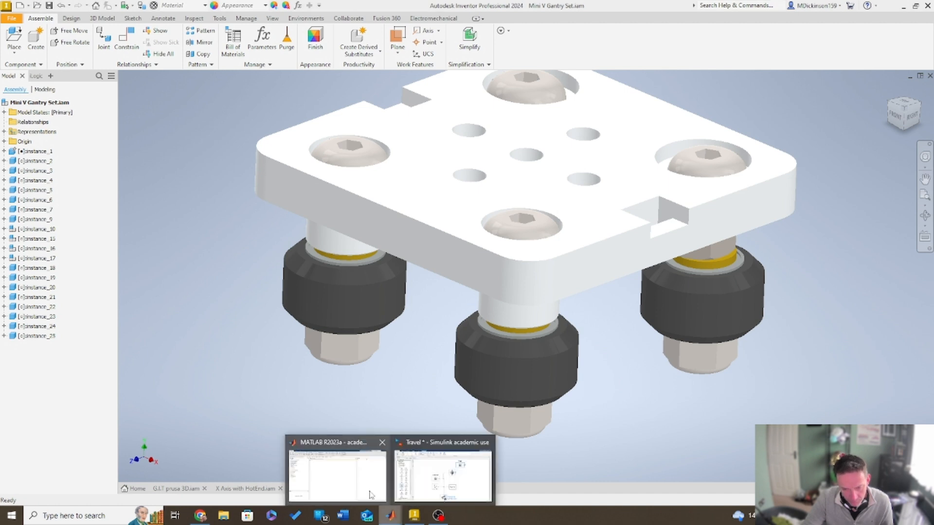
left_click(438, 472)
left_click(609, 150)
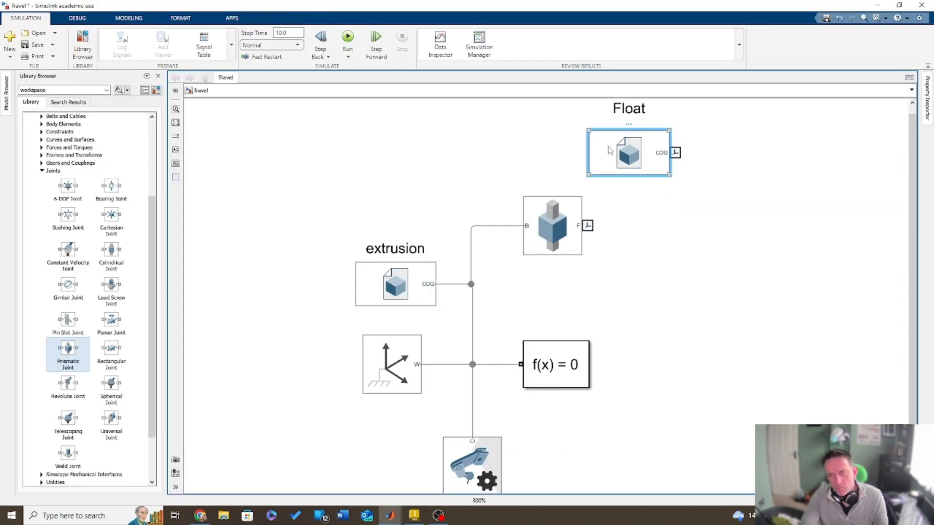
key("Delete")
- Add a Multibody File Solid block beside the Prismatic Joint's follower port and open its settings
double_click(705, 217)
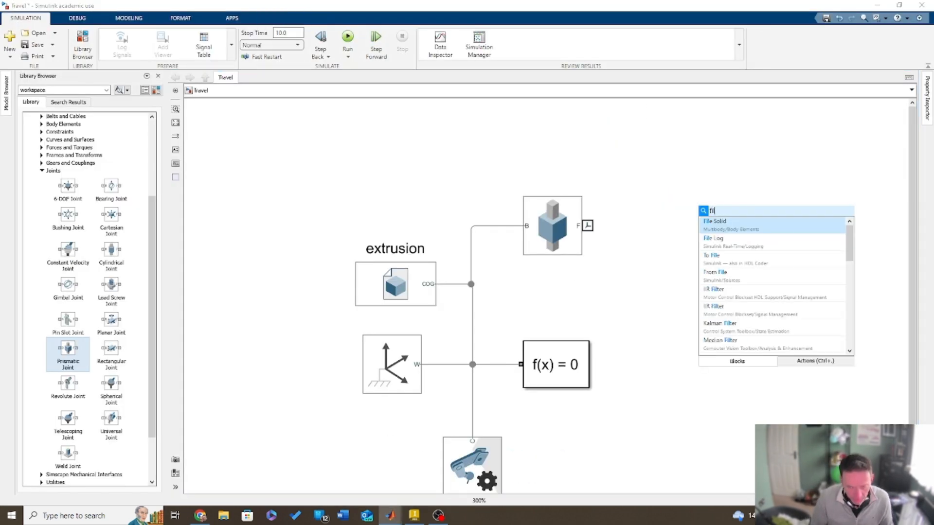
type("file")
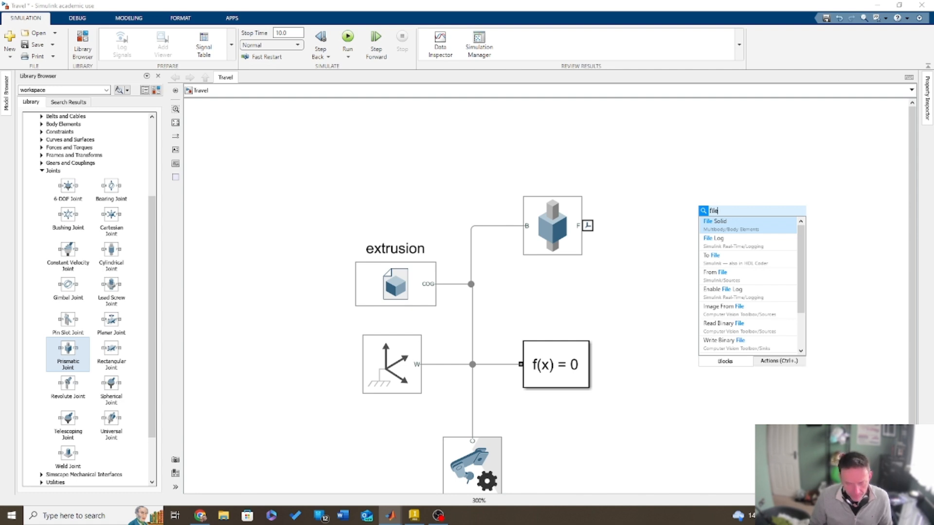
key("Return")
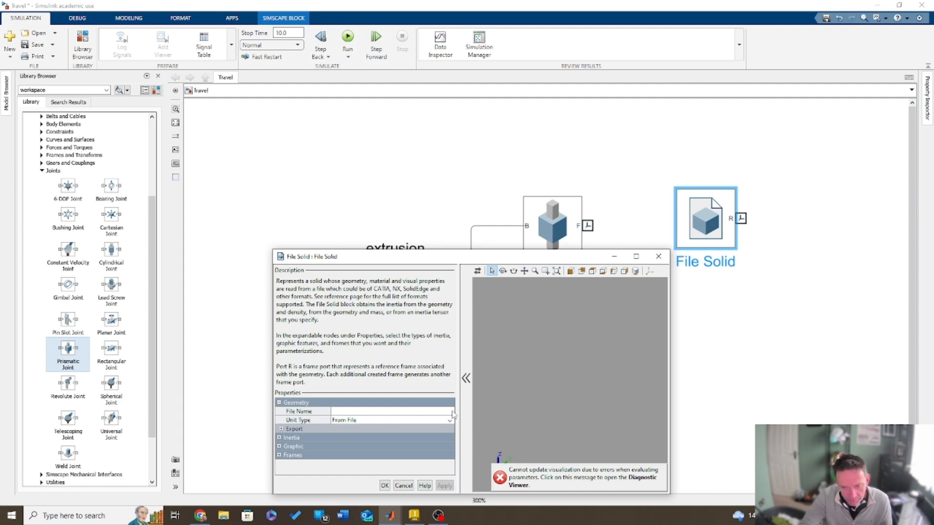
- Set the new File Solid block's geometry file to Mini V Gantry Set.stp from the Desktop's Travel folder
left_click(452, 414)
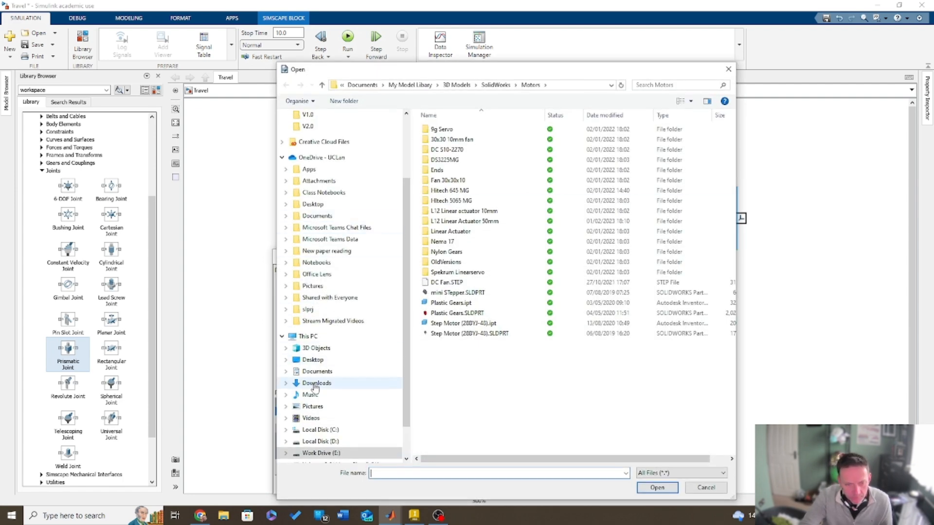
left_click(312, 360)
double_click(444, 143)
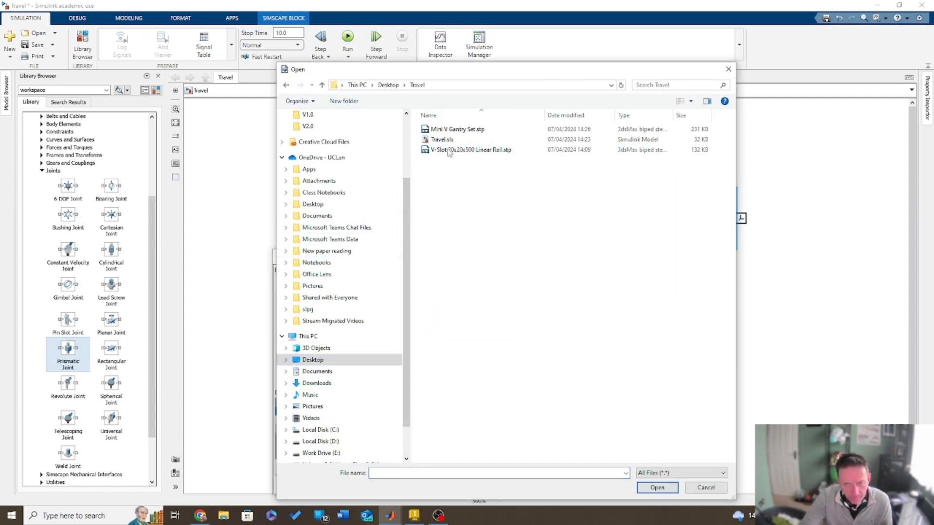
left_click(450, 130)
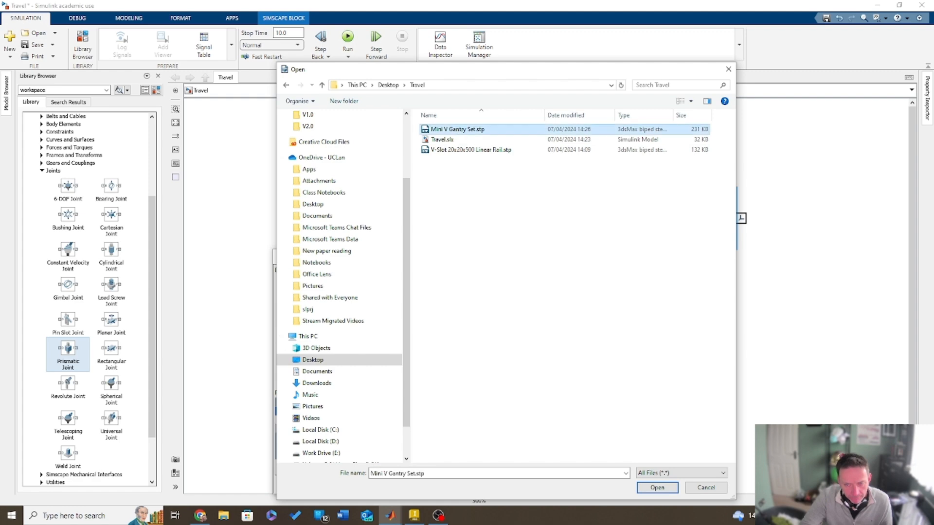
left_click(648, 492)
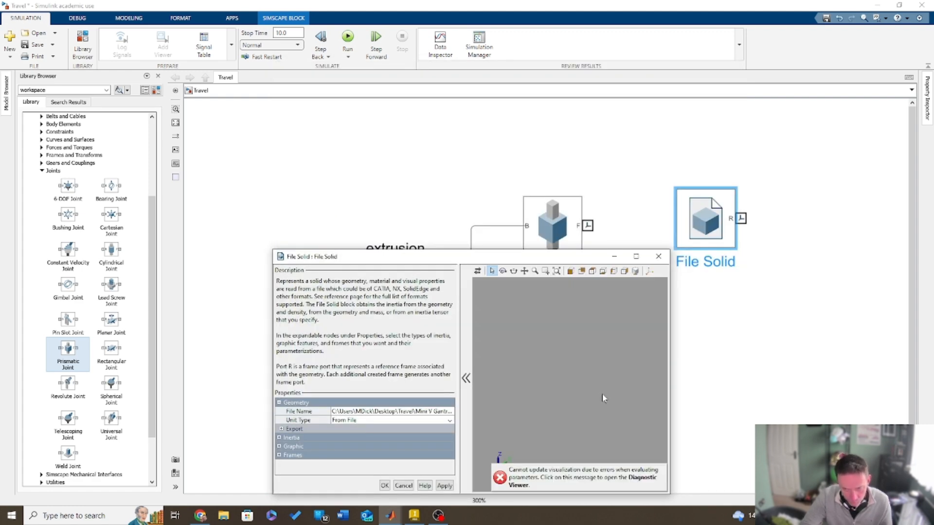
left_click_drag(553, 260, 560, 161)
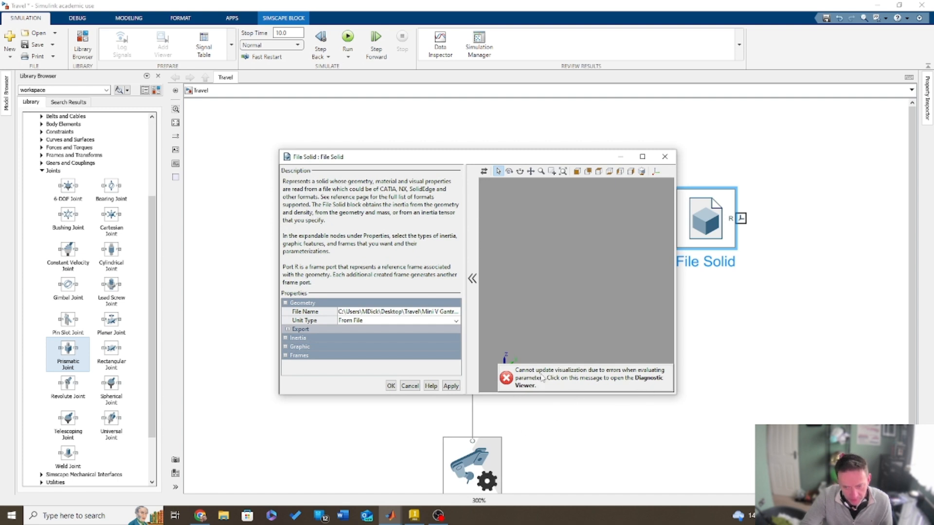
- Switch to Inventor and inspect the Mini V Gantry Set assembly's component structure, highlighting the grounded top plate (instance_1)
left_click(416, 513)
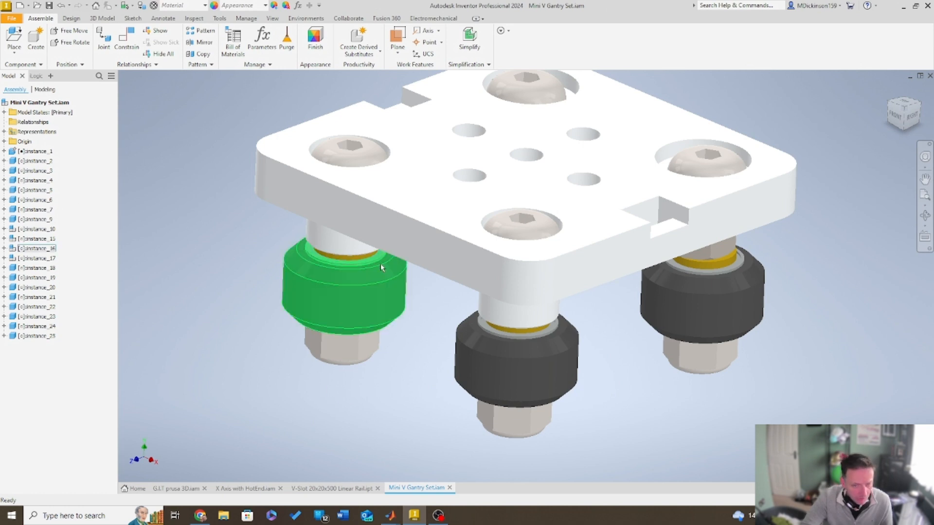
left_click(37, 317)
key("Escape")
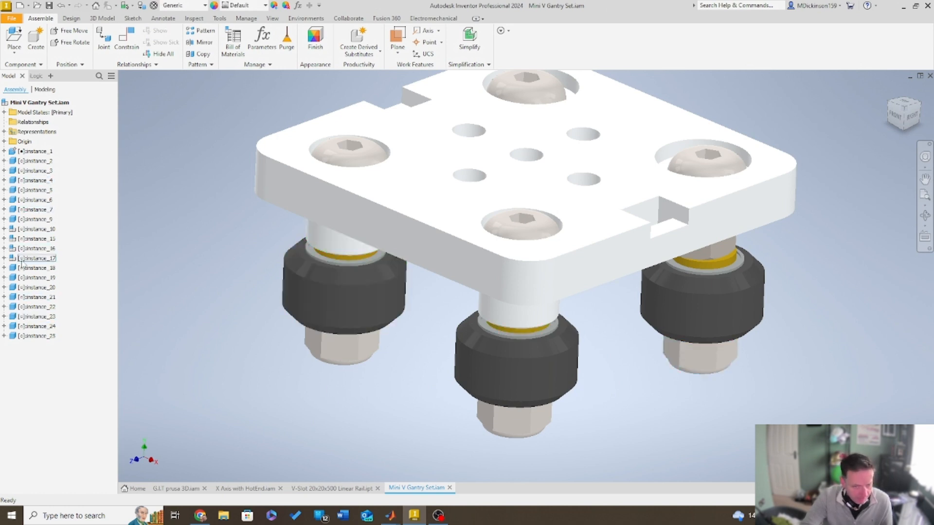
left_click(40, 152)
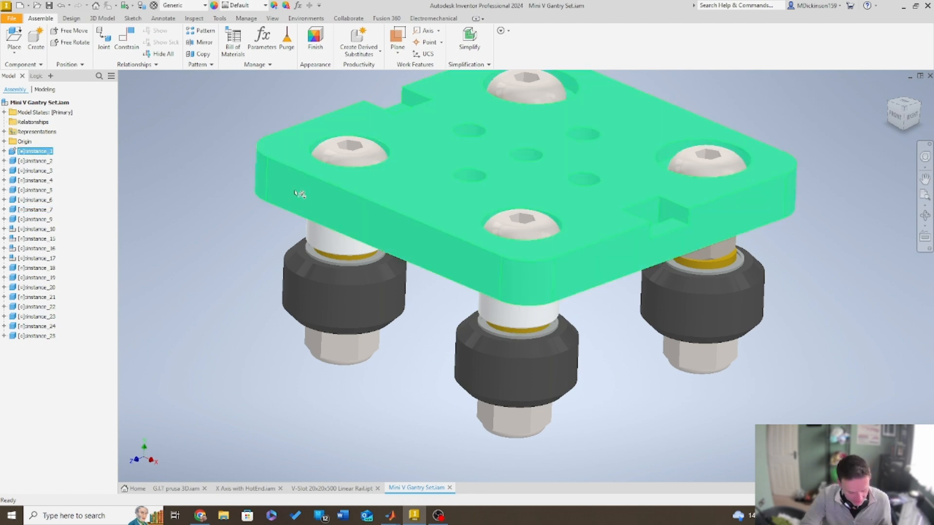
mouse_move(290, 228)
left_mouse_down()
mouse_move(193, 247)
mouse_move(439, 221)
mouse_move(439, 174)
mouse_move(522, 254)
mouse_move(264, 219)
left_mouse_up()
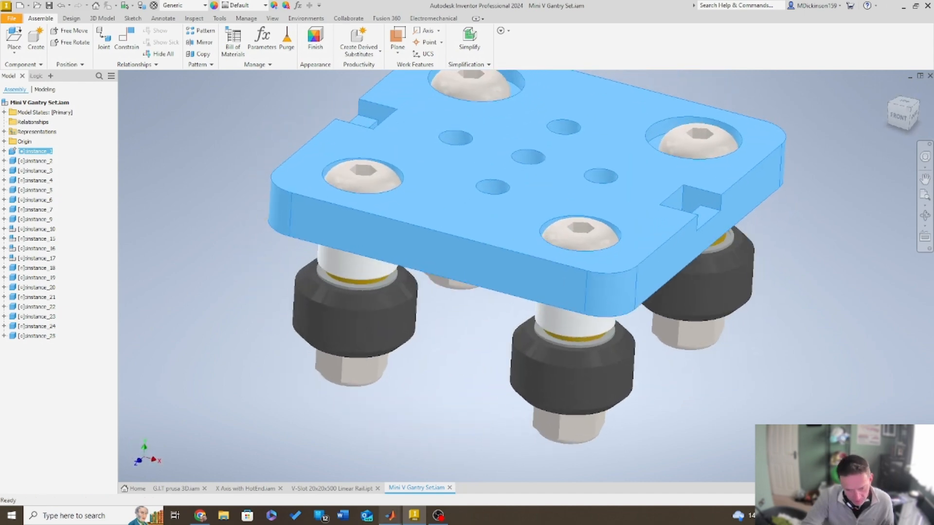
- Return to the File Solid settings and check which geometry file types its file browser accepts, leaving the chosen file as it is
mouse_move(391, 515)
left_click(505, 487)
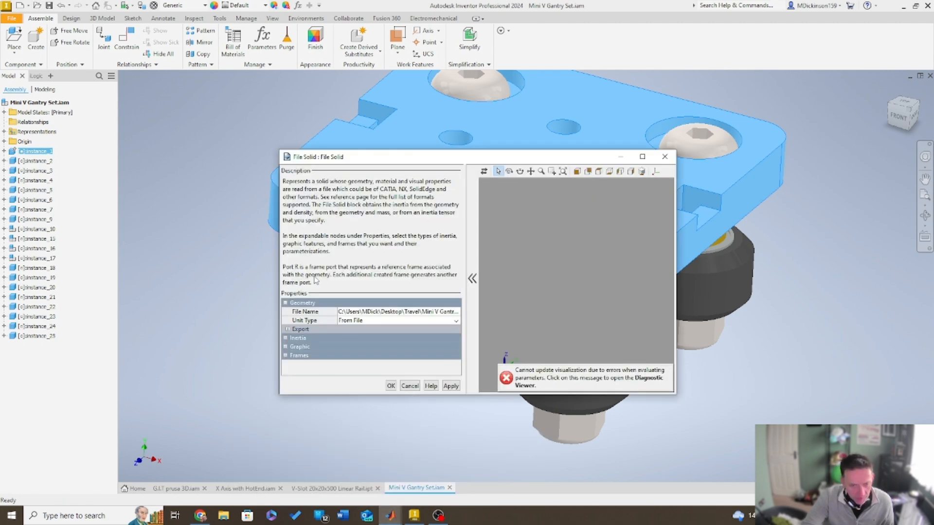
left_click(458, 311)
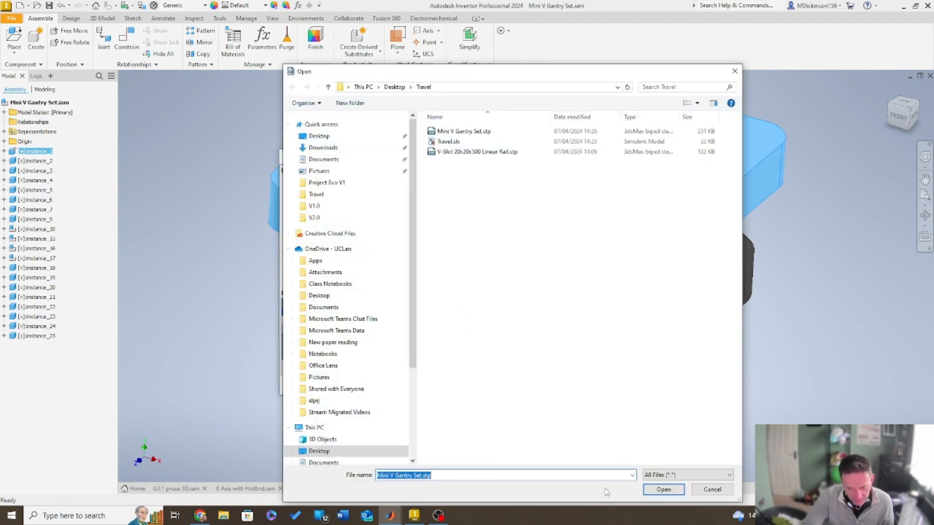
left_click(669, 477)
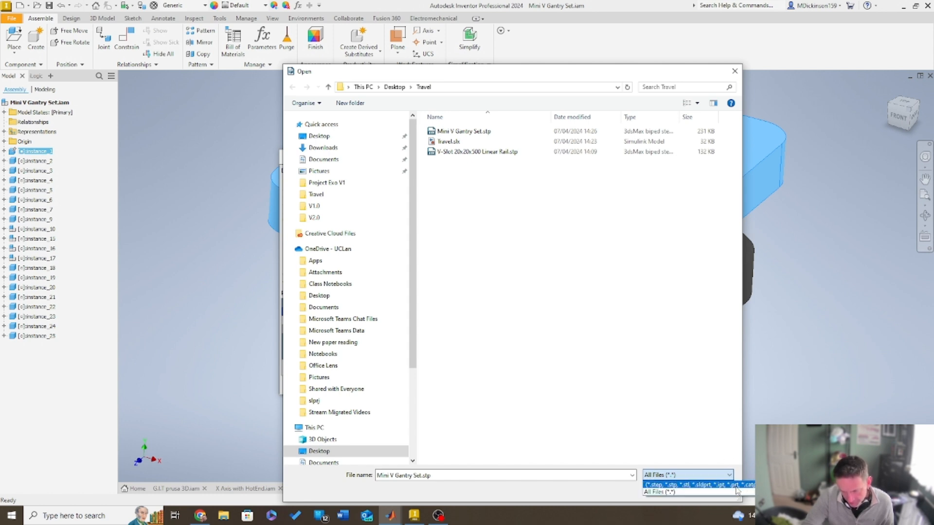
left_click(715, 439)
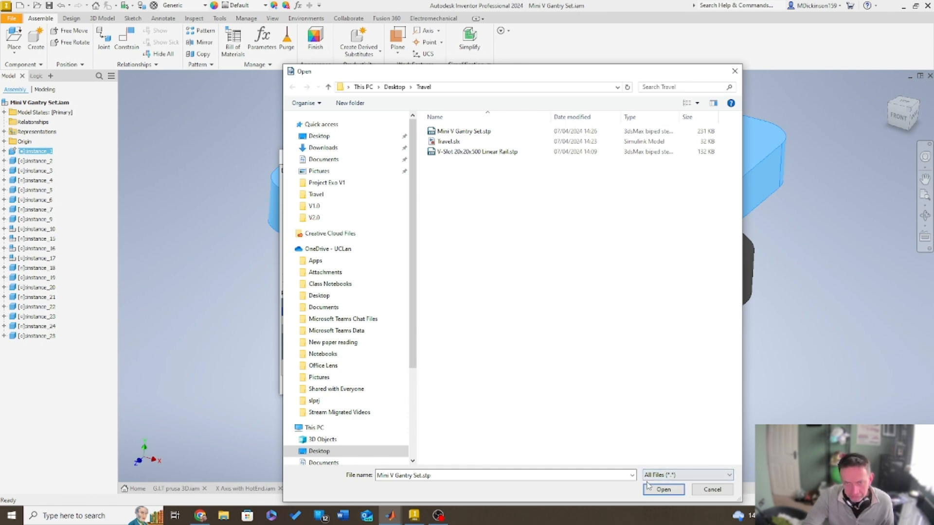
left_click(731, 492)
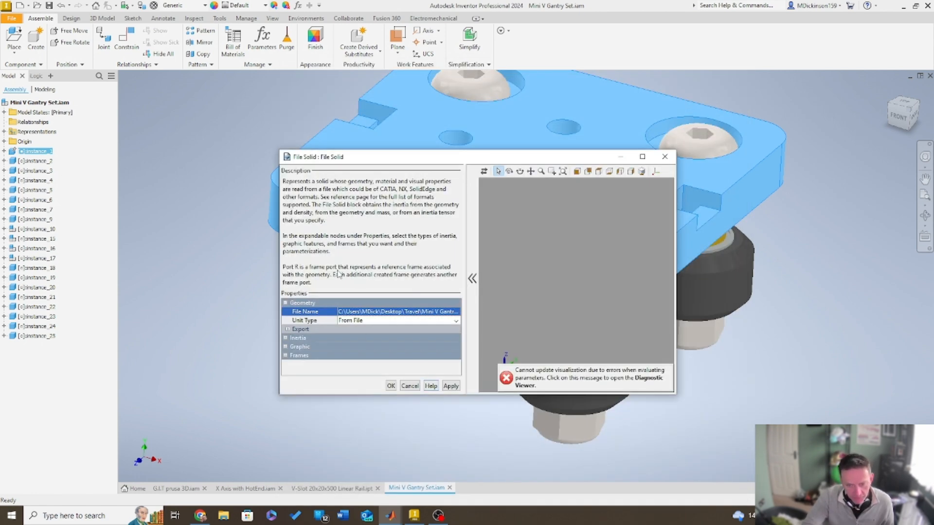
key("Escape")
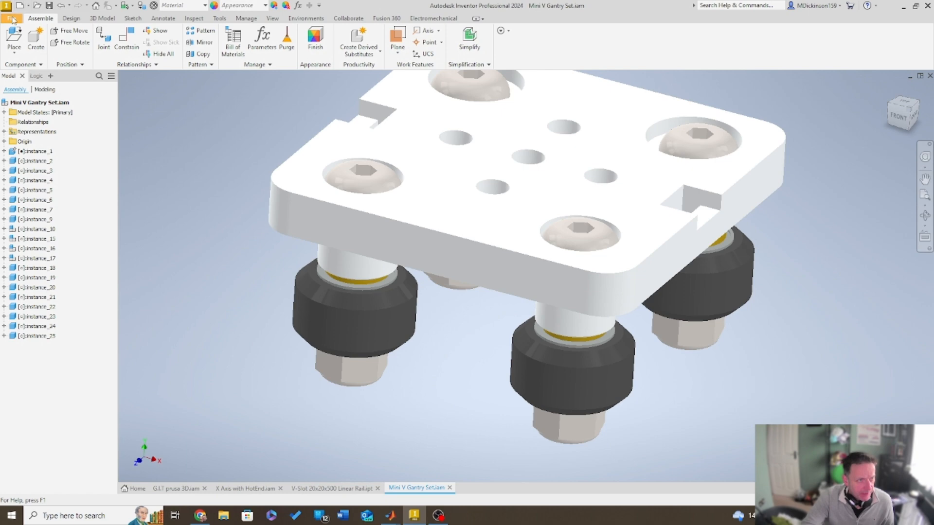
- Export the gantry assembly from Inventor as IGES file Mini V Gantry Set.igs in the Travel folder
left_click(12, 18)
mouse_move(57, 148)
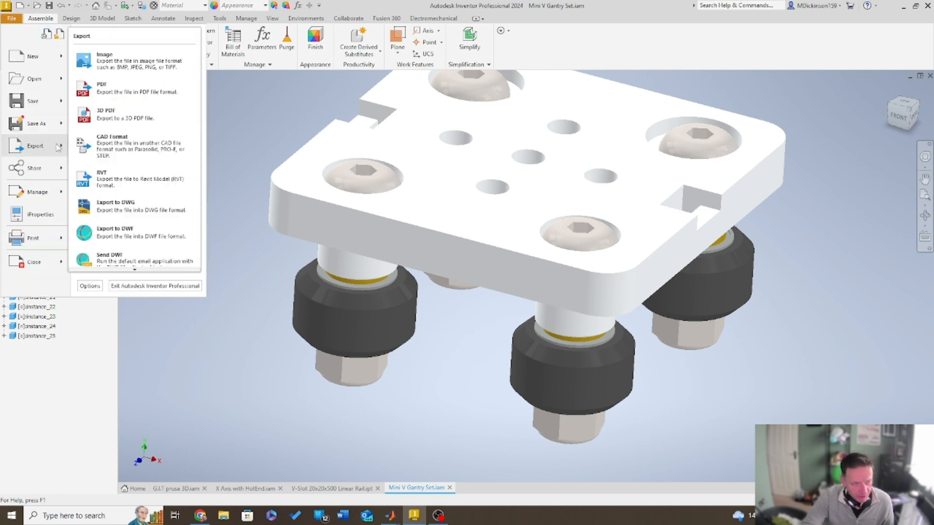
left_click(117, 148)
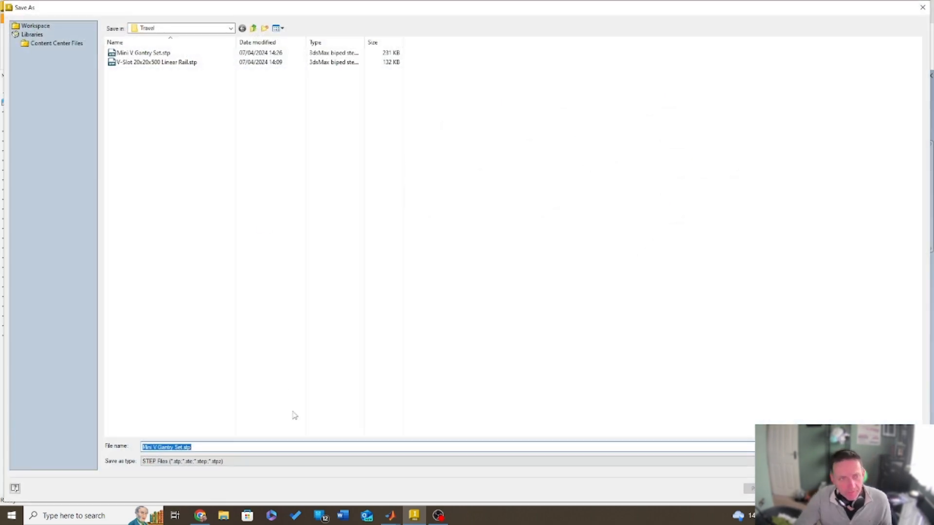
left_click(211, 464)
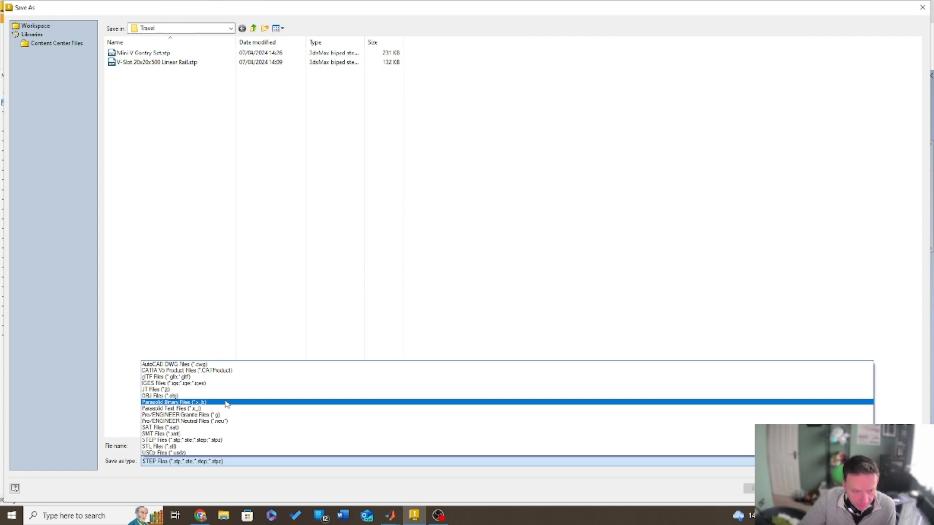
left_click(214, 384)
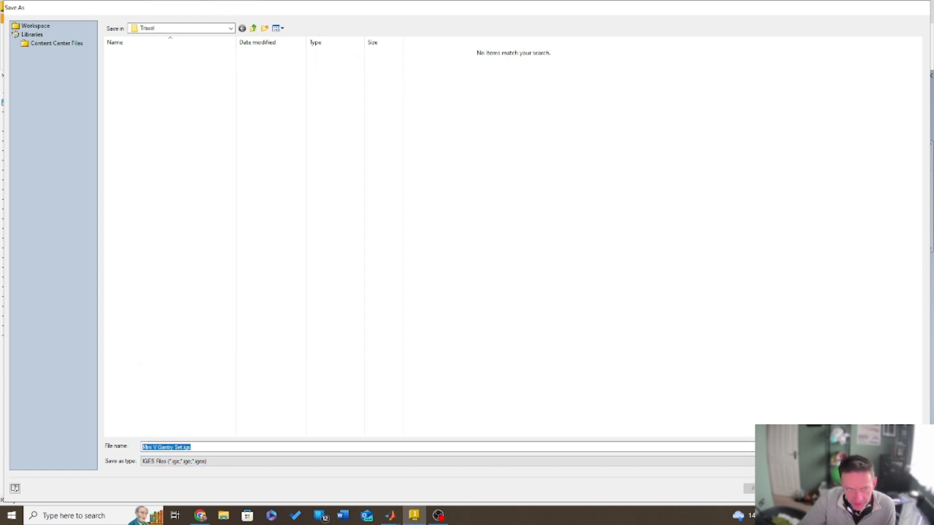
key("Return")
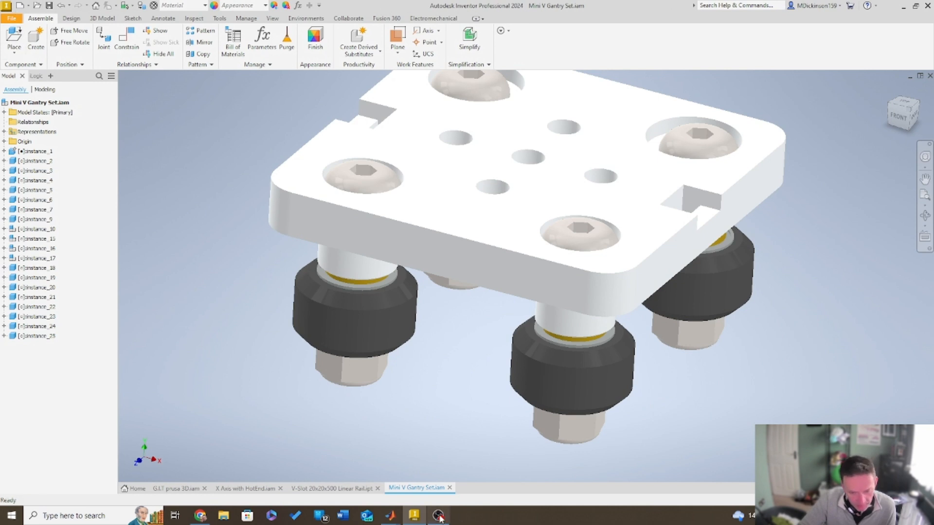
- Export the gantry assembly as OBJ file Mini V Gantry Set.obj in the Travel folder
left_click(8, 18)
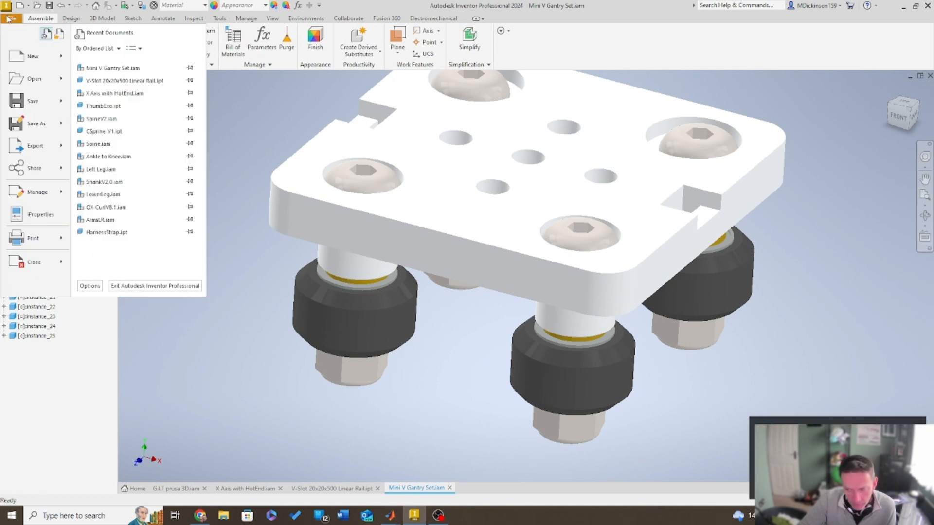
left_click(11, 19)
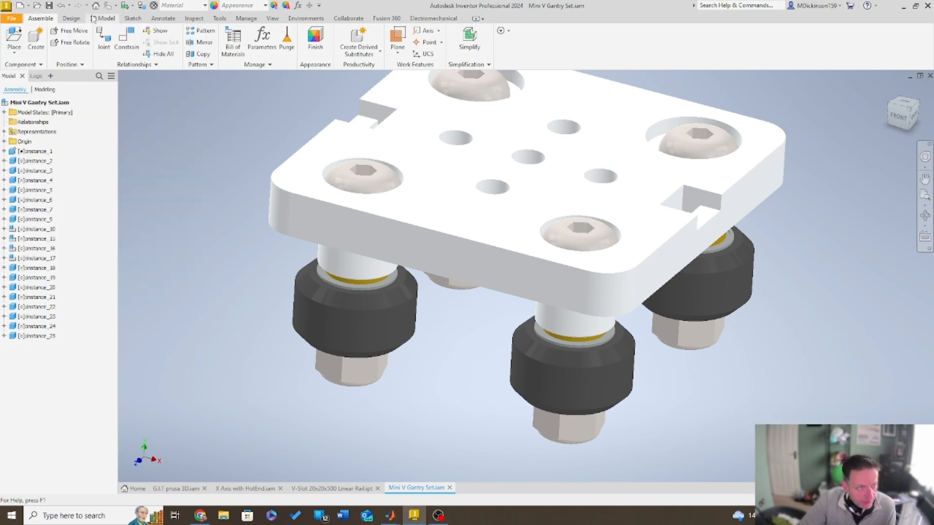
left_click(11, 19)
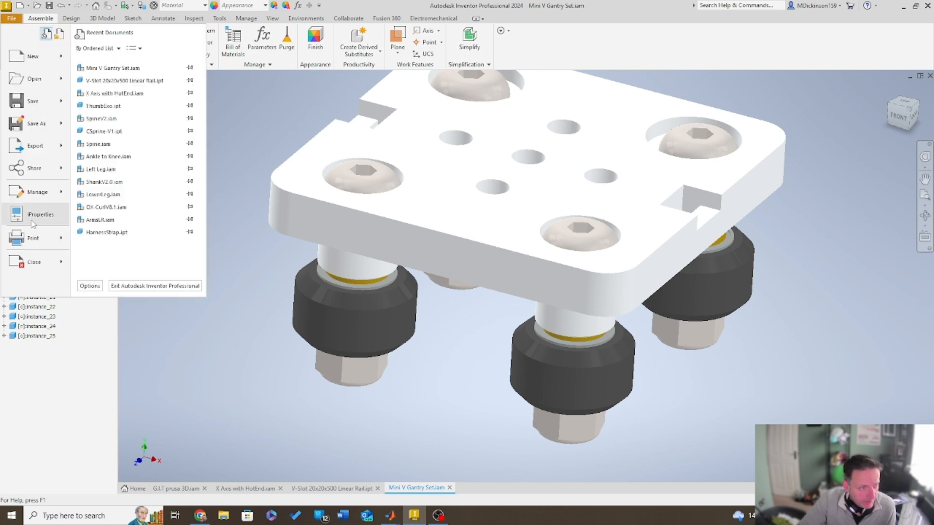
mouse_move(62, 156)
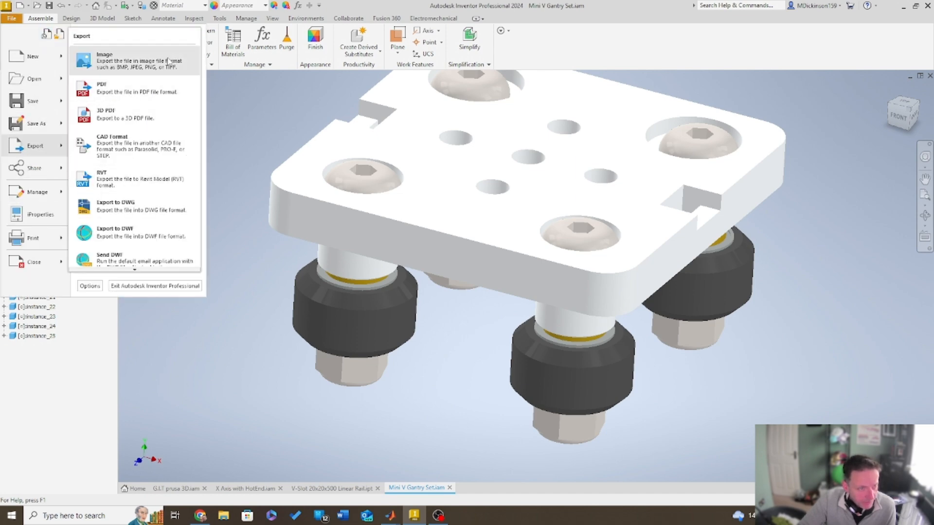
left_click(141, 144)
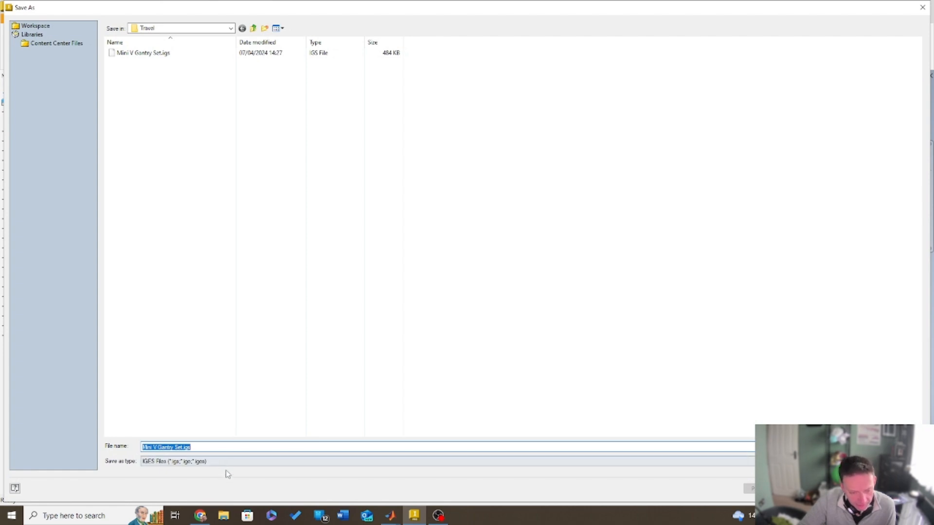
left_click(229, 462)
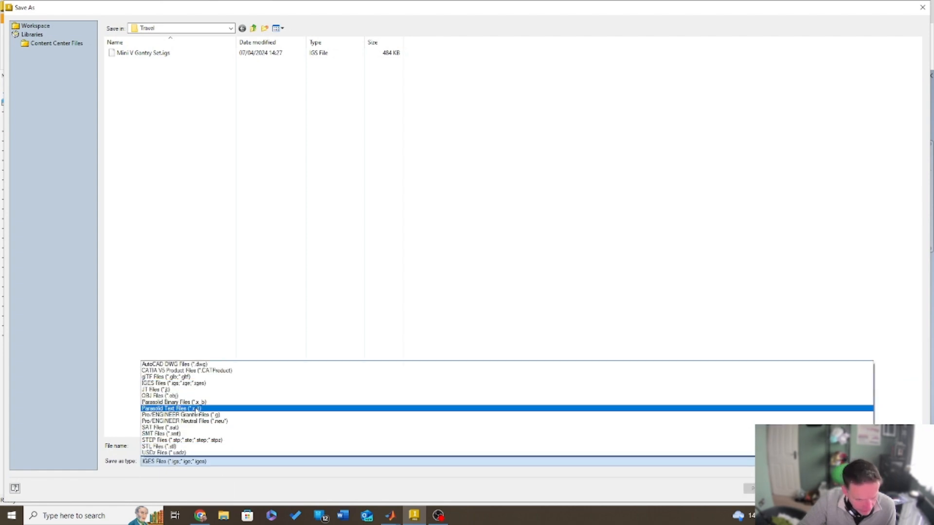
left_click(207, 396)
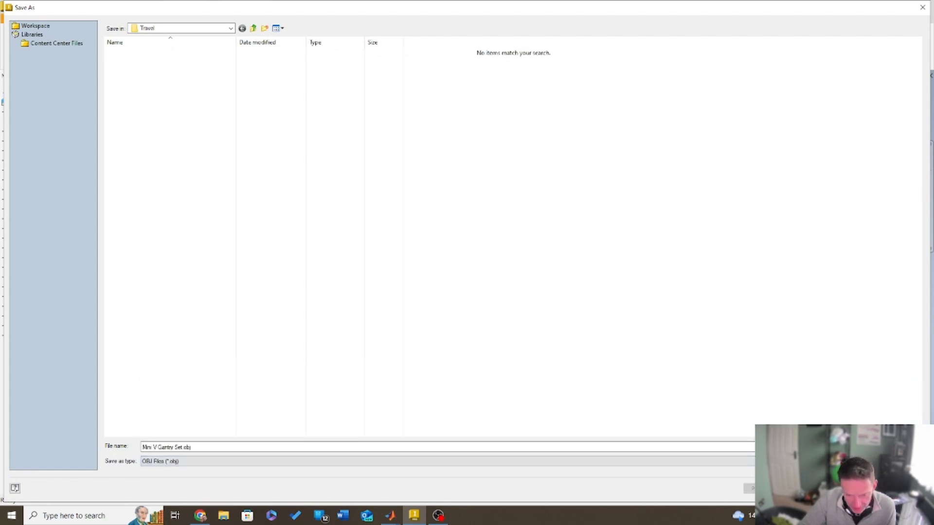
left_click(856, 488)
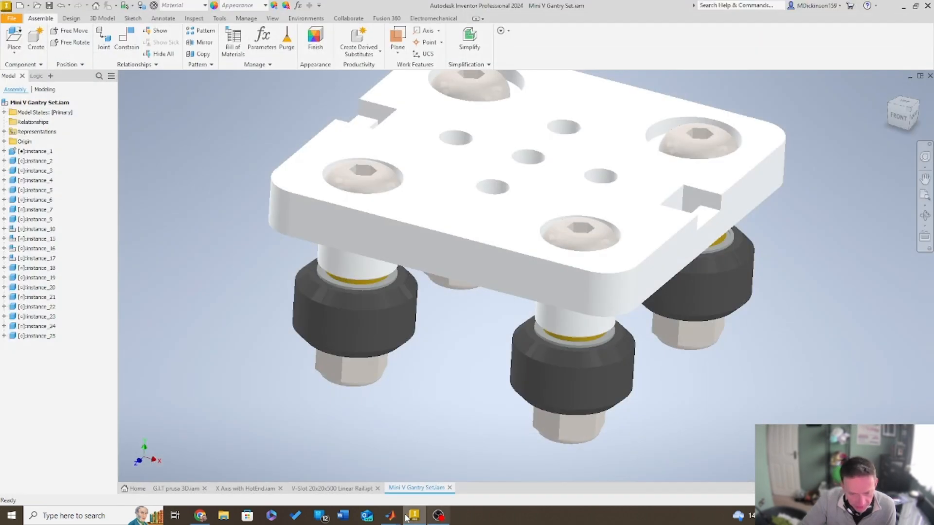
- Switch to the File Solid settings and apply Mini V Gantry Set.igs from the Travel folder as the geometry file
left_click(389, 517)
left_click(491, 467)
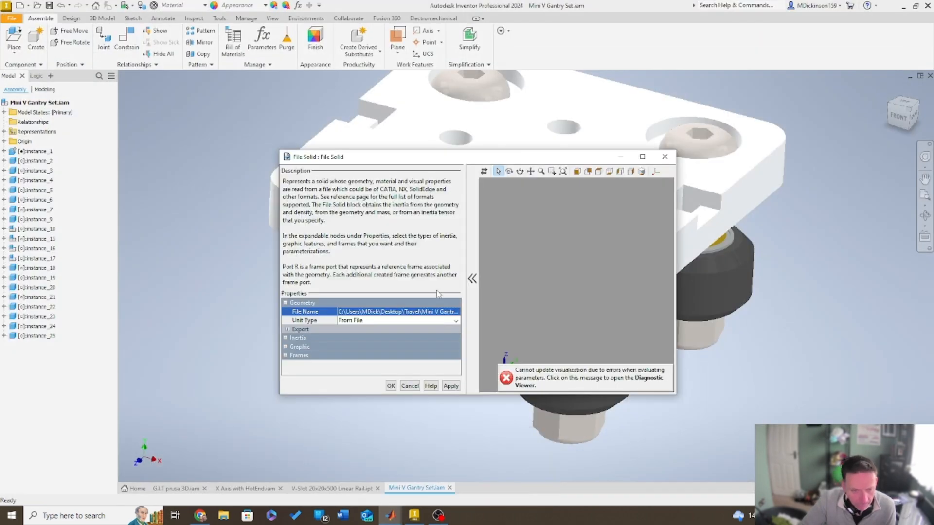
left_click(458, 310)
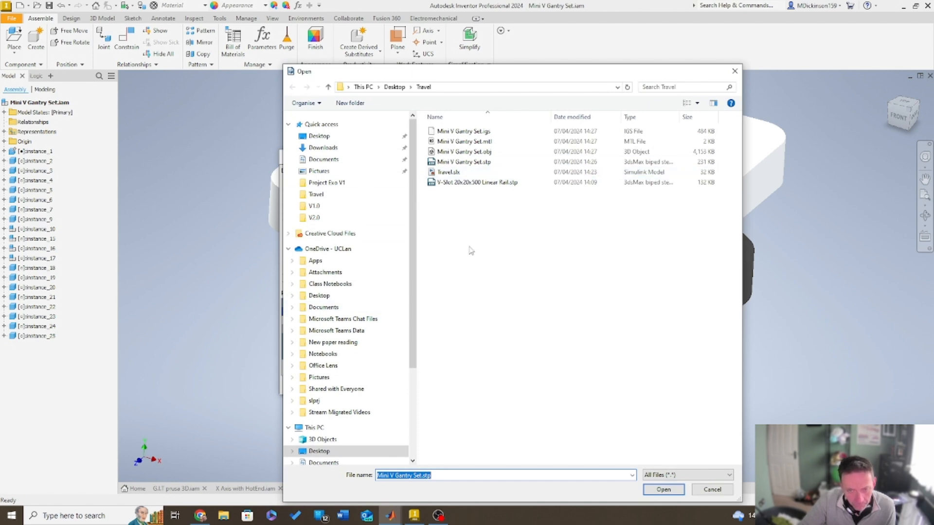
left_click(492, 129)
left_click(655, 489)
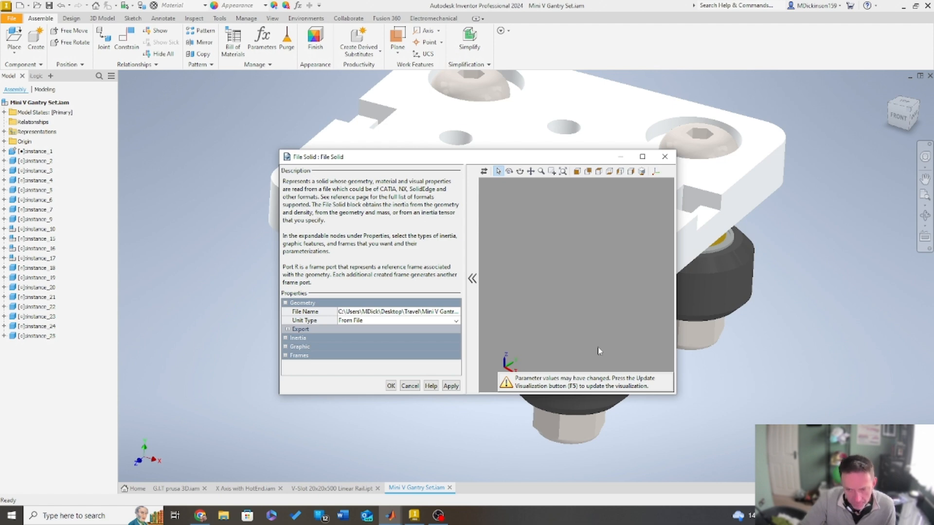
left_click(451, 386)
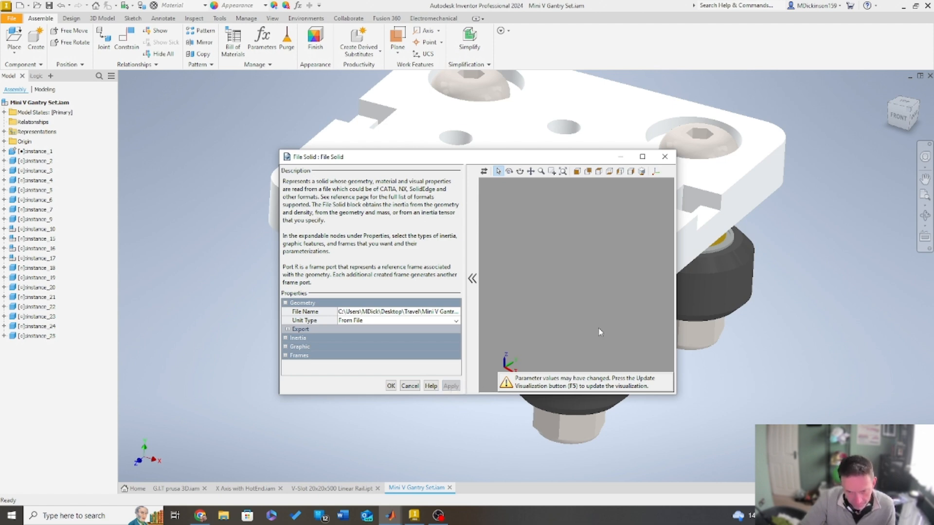
left_click(390, 385)
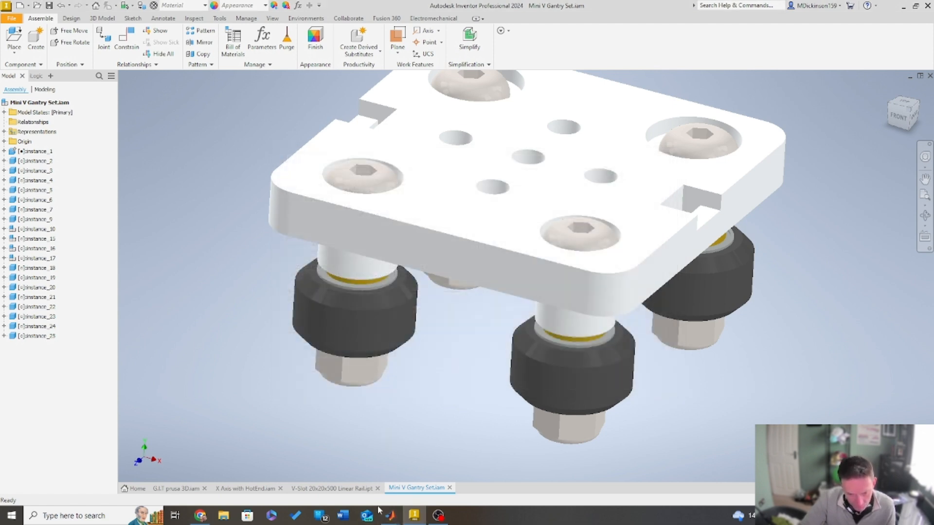
- In the Simulink Travel model, set the File Solid block's geometry file to Mini V Gantry Set.obj and reopen its settings to check the preview
mouse_move(394, 519)
left_click(443, 474)
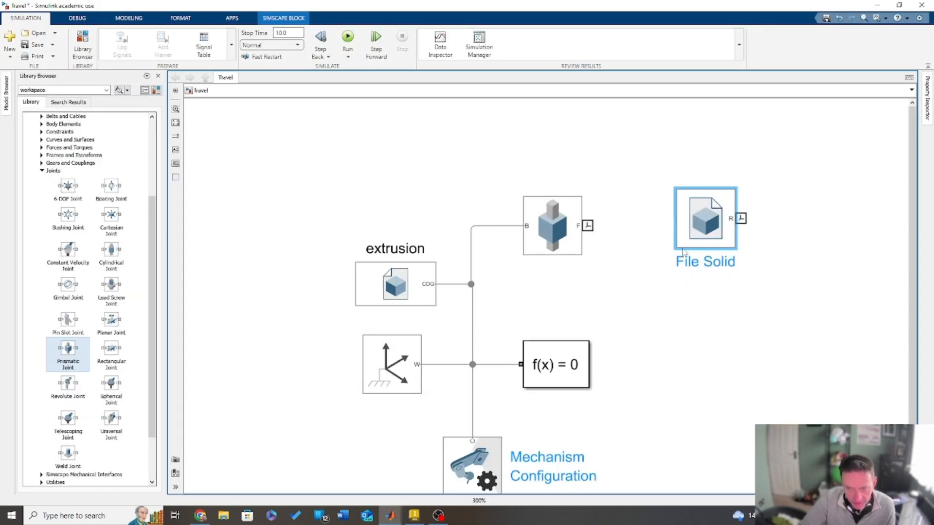
double_click(721, 220)
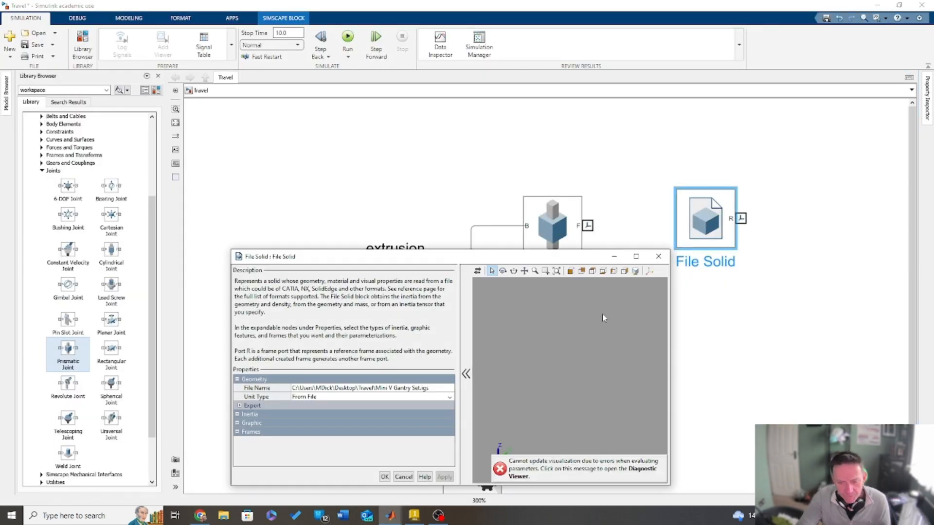
left_click(444, 388)
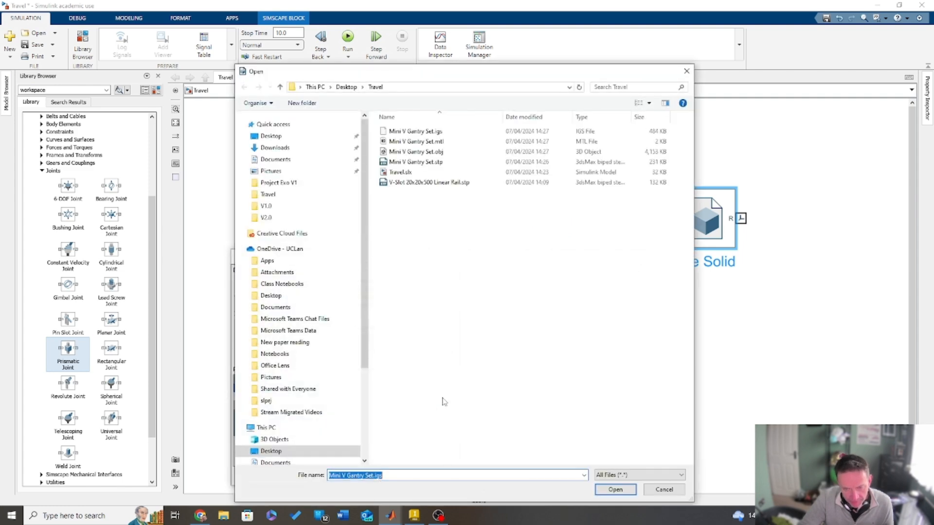
left_click(445, 151)
left_click(615, 490)
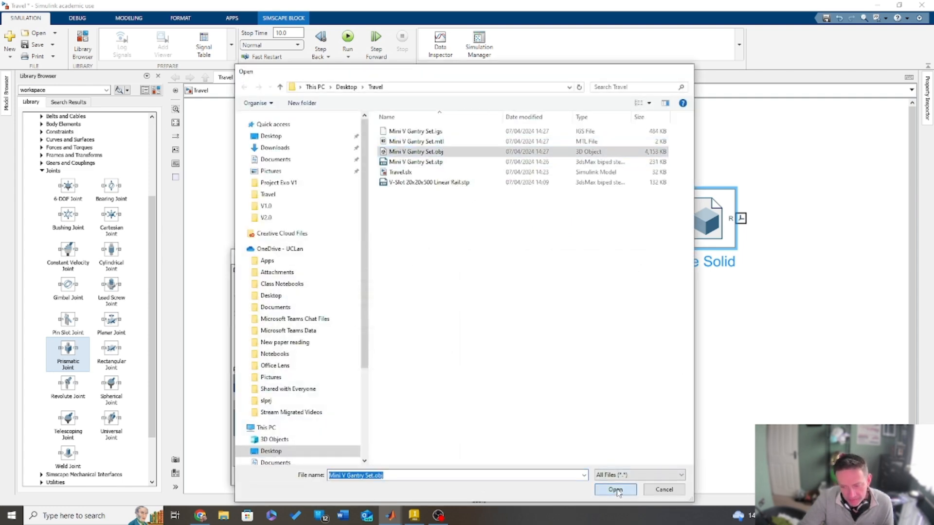
left_click(444, 477)
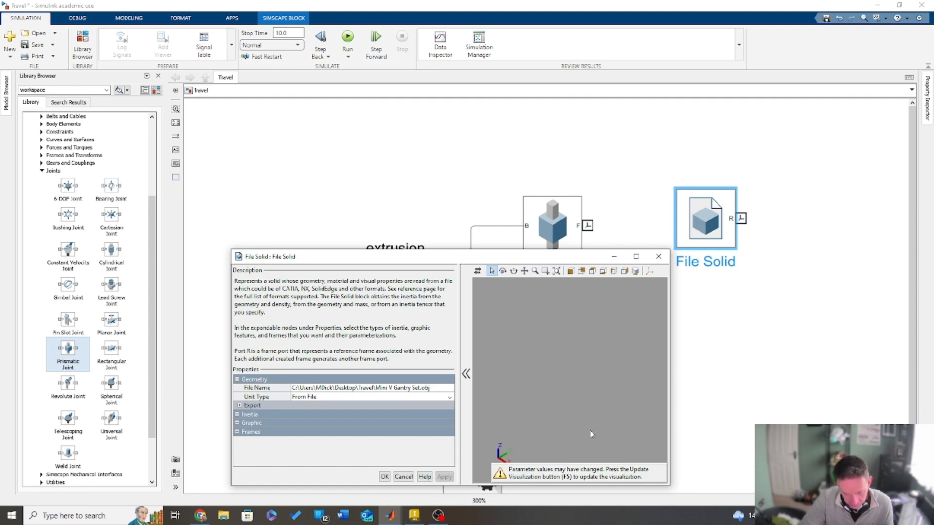
left_click(385, 477)
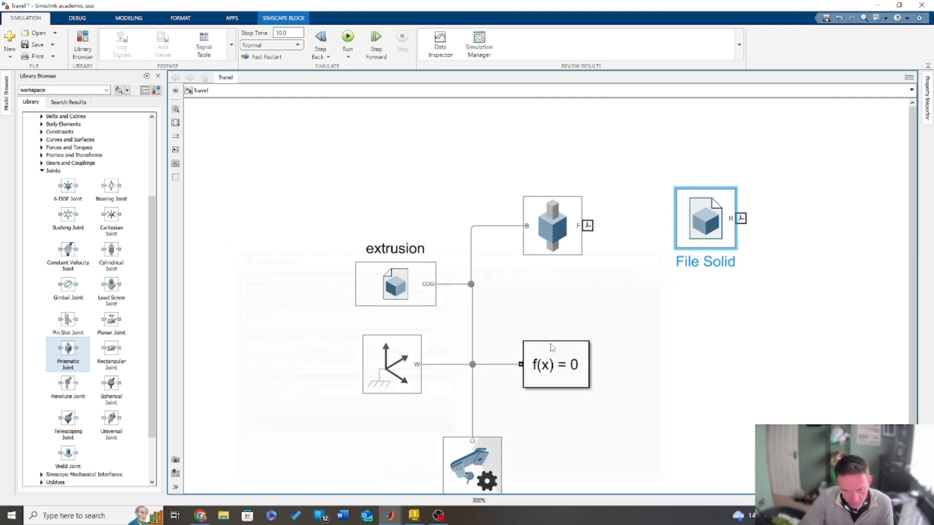
double_click(703, 211)
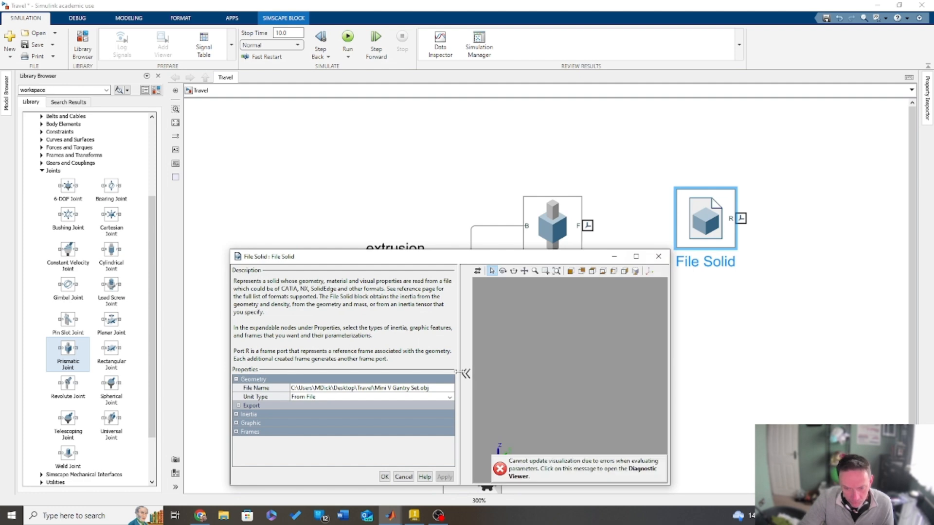
- Close the File Solid settings and examine the M5x25 screw, gantry plate and gantry assembly in Inventor, returning to the Simulink model
left_click(658, 256)
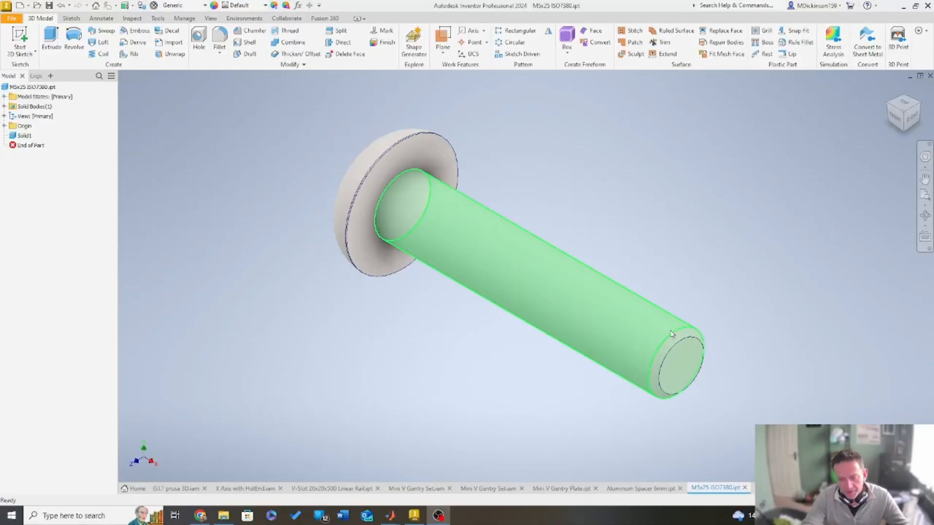
left_click_drag(462, 477, 636, 522)
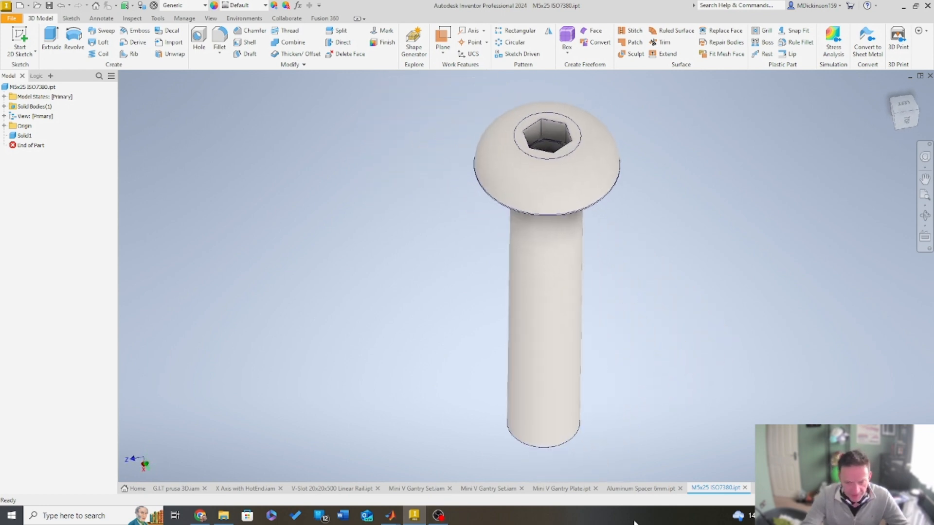
left_click(645, 493)
left_click(560, 494)
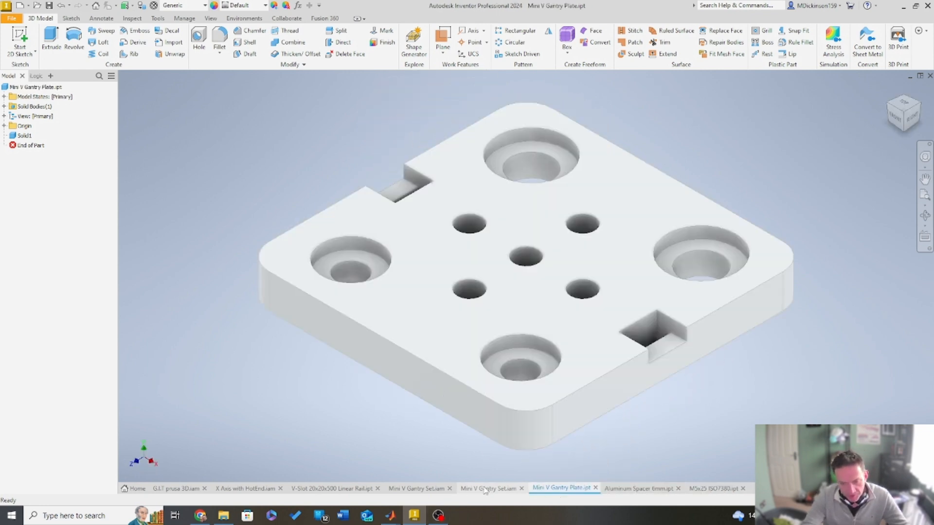
left_click(501, 494)
left_click_drag(344, 311, 482, 365)
left_click_drag(774, 160, 575, 185)
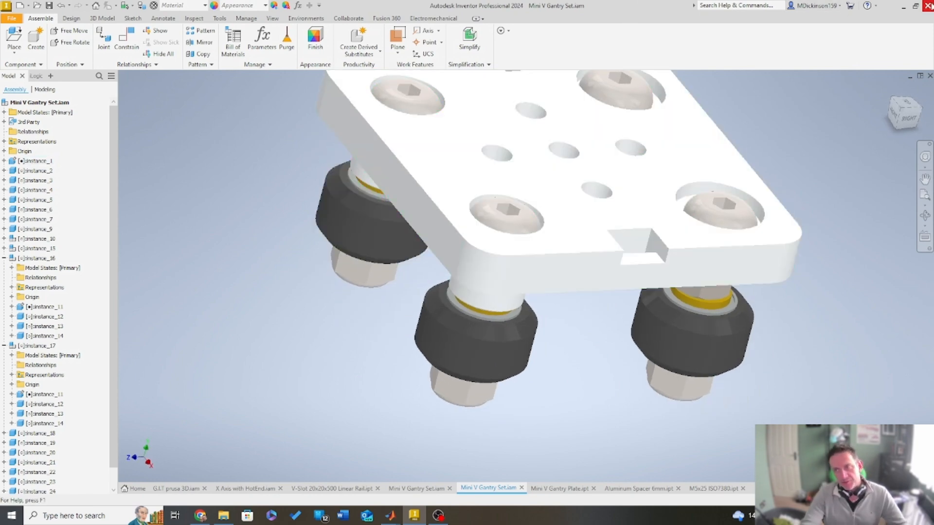
left_click(903, 7)
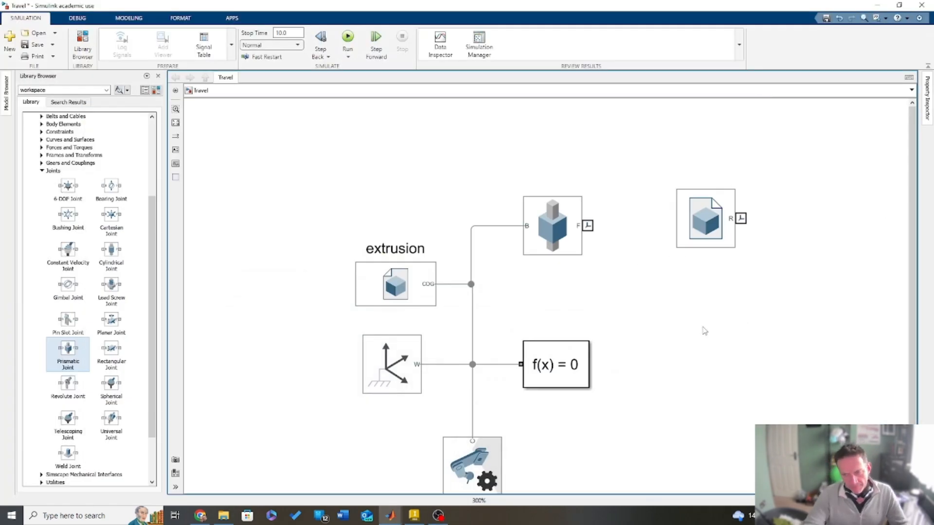
- Move the File Solid block up, clear of the prismatic joint, and rename it Top
scroll(686, 288, "down", 2)
scroll(759, 175, "up", 1)
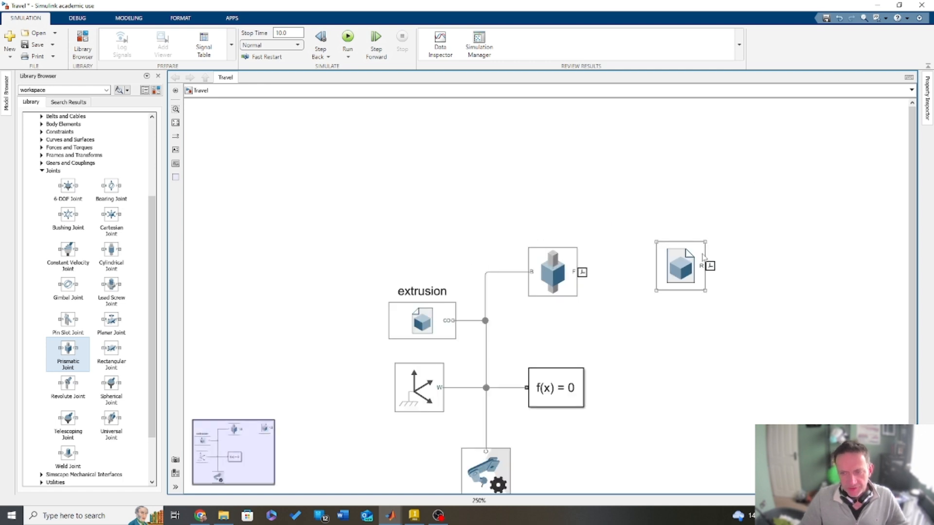
left_click_drag(679, 274, 723, 183)
double_click(736, 212)
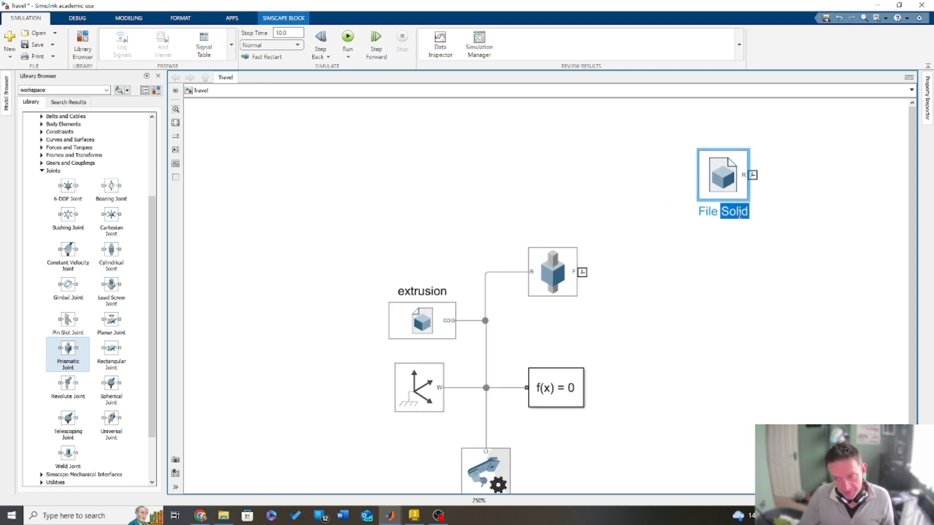
key("BackSpace")
key("BackSpace")
key("BackSpace")
key("BackSpace")
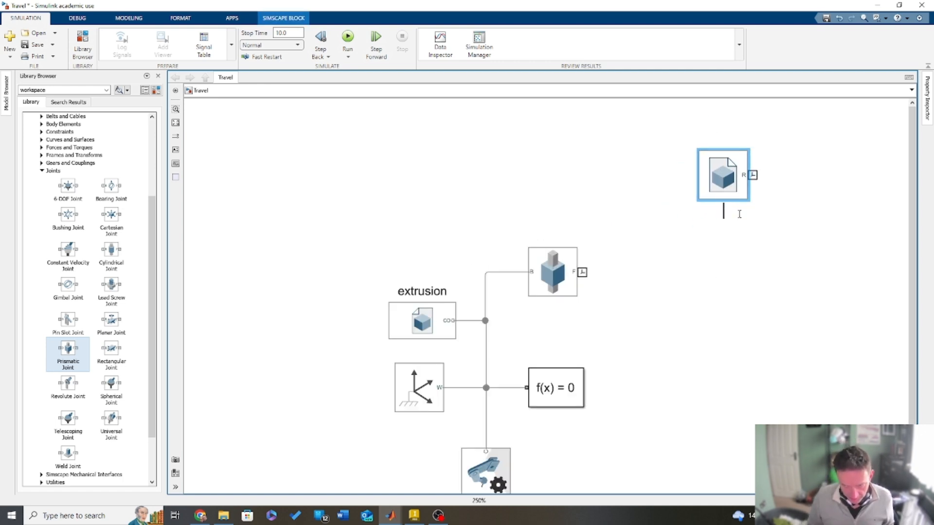
type("Top")
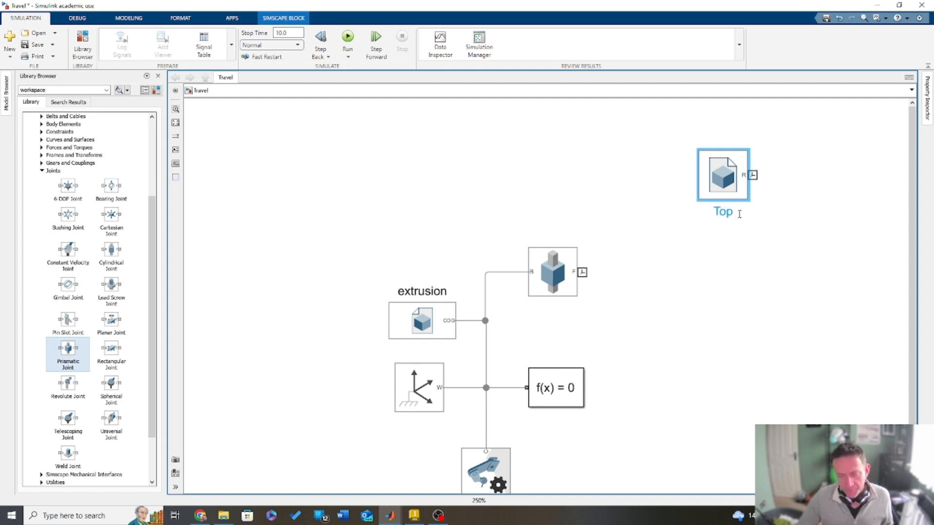
- Set the Top block's geometry file to Mini V Gantry Plate.stp from the Float folder and update the preview to inspect the plate
double_click(723, 176)
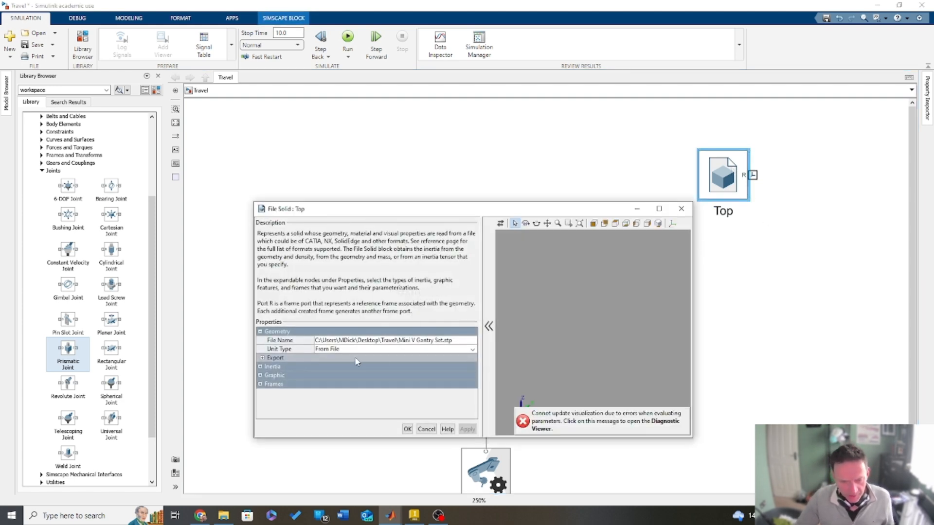
left_click(466, 340)
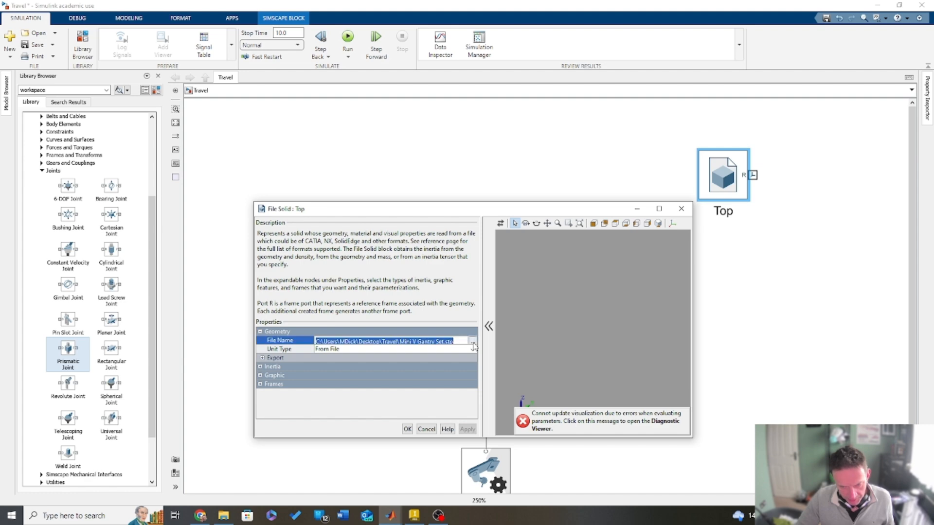
left_click(473, 340)
double_click(425, 133)
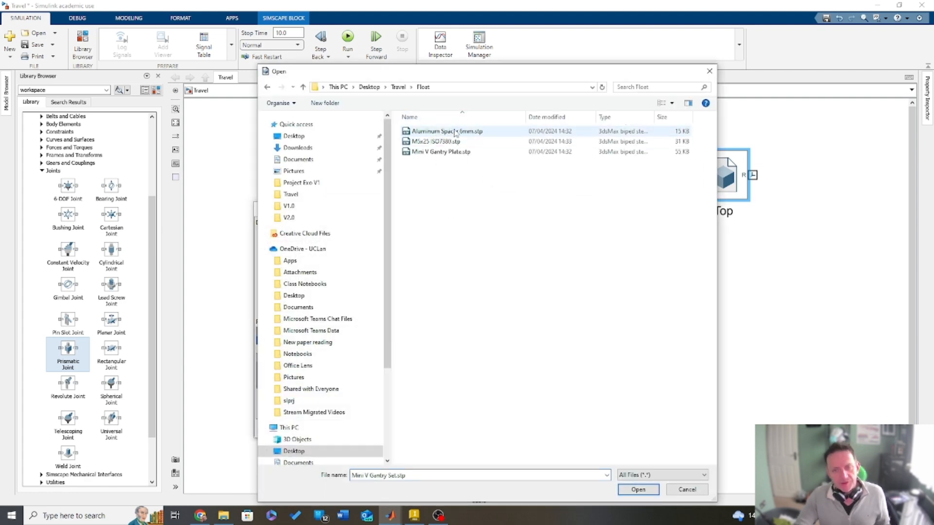
left_click(444, 151)
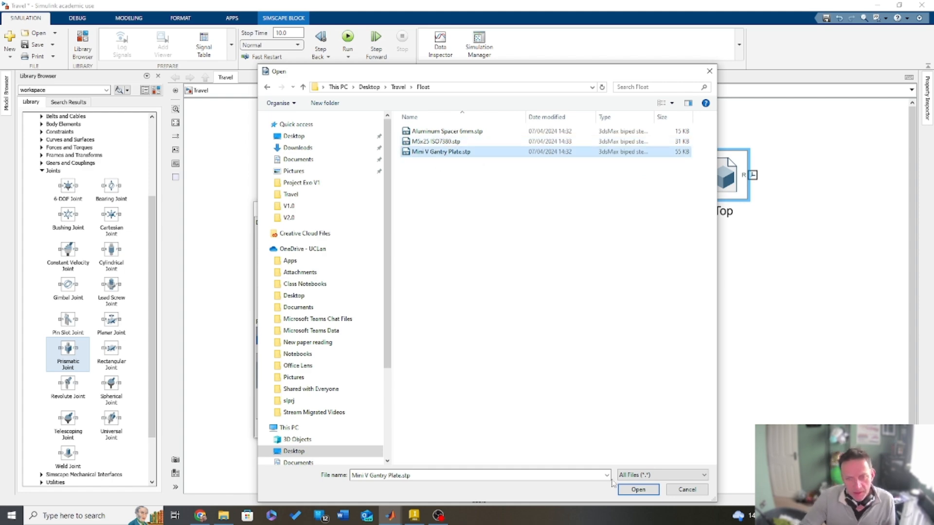
left_click(636, 490)
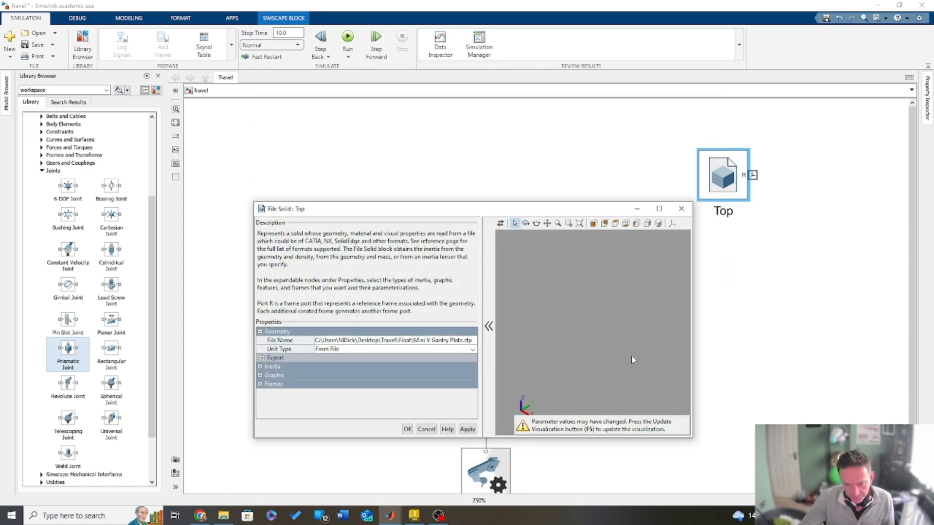
key("F5")
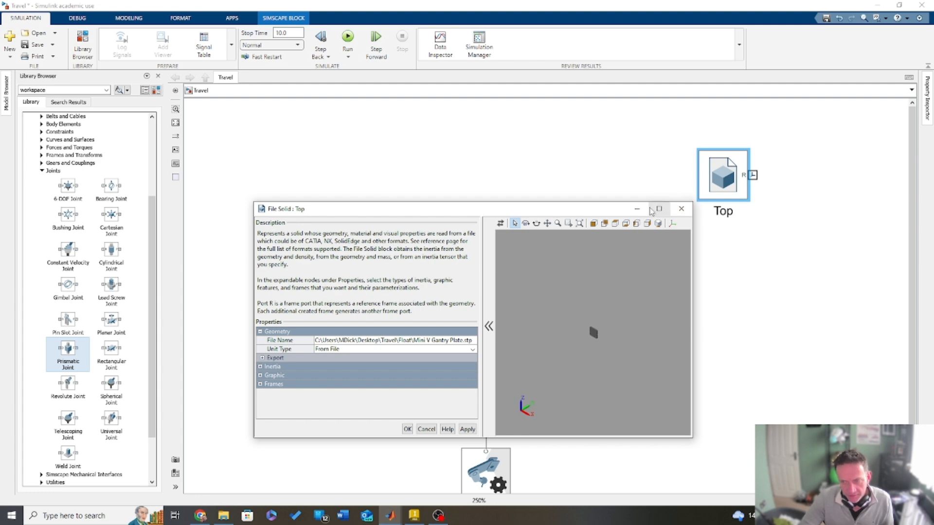
left_click(660, 209)
scroll(582, 294, "up", 6)
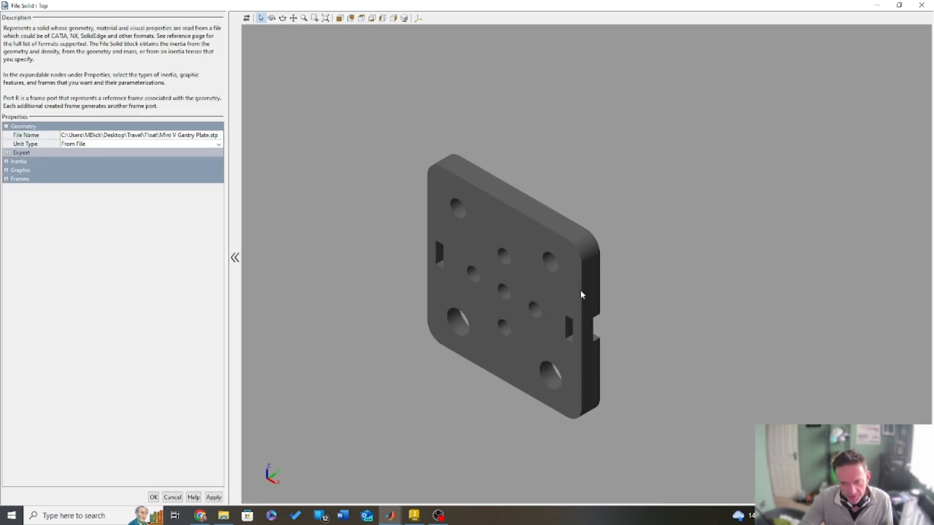
mouse_move(581, 294)
left_mouse_down()
mouse_move(579, 271)
mouse_move(614, 429)
mouse_move(531, 270)
mouse_move(437, 321)
mouse_move(568, 283)
mouse_move(445, 161)
mouse_move(415, 278)
mouse_move(506, 300)
left_mouse_up()
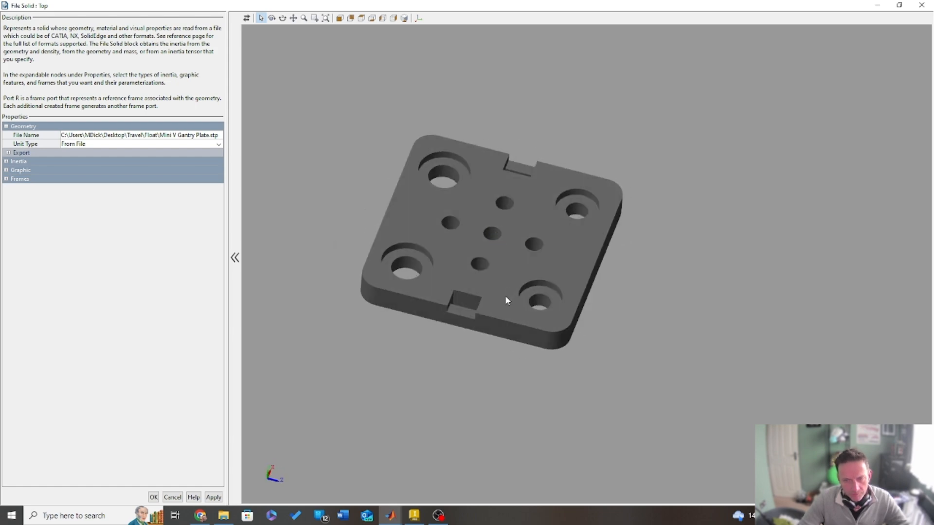
- Switch to Inventor to check how the screws and wheels attach to the gantry plate, returning to the Top block's settings
left_click(414, 516)
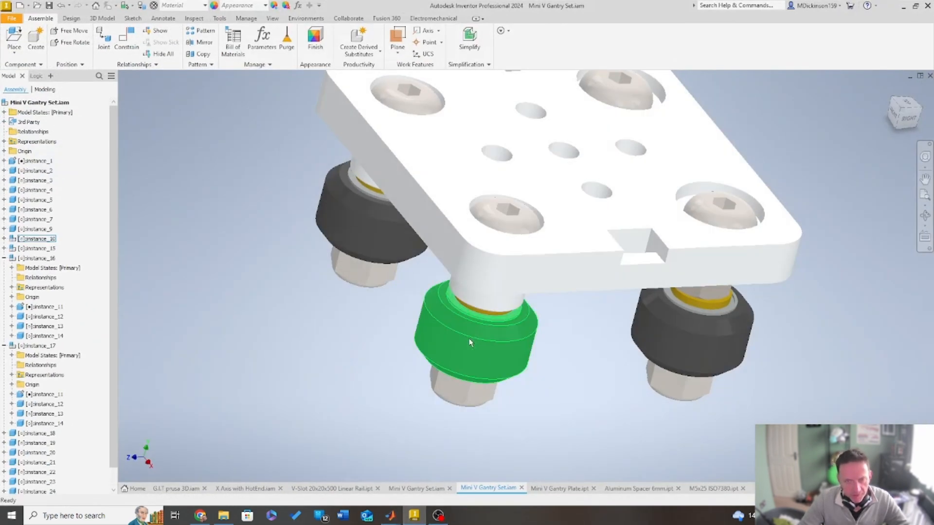
scroll(674, 204, "up", 5)
scroll(667, 193, "down", 6)
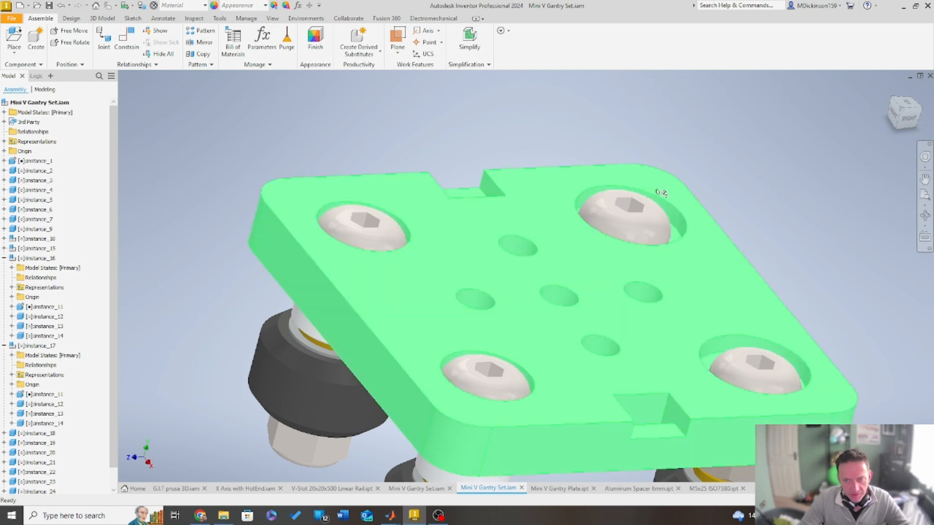
left_click(904, 6)
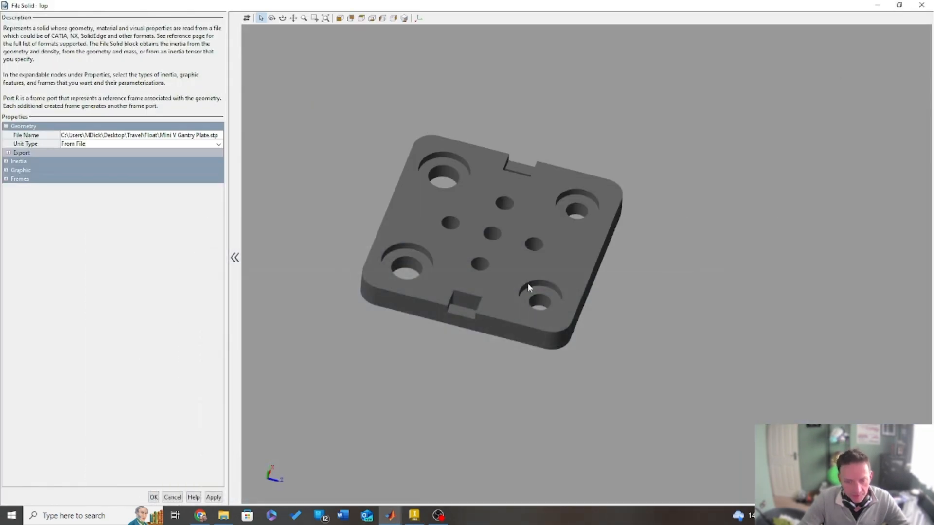
- Start a new frame on the Top block's gantry plate with the corner holes on its underside exposed
left_click(7, 179)
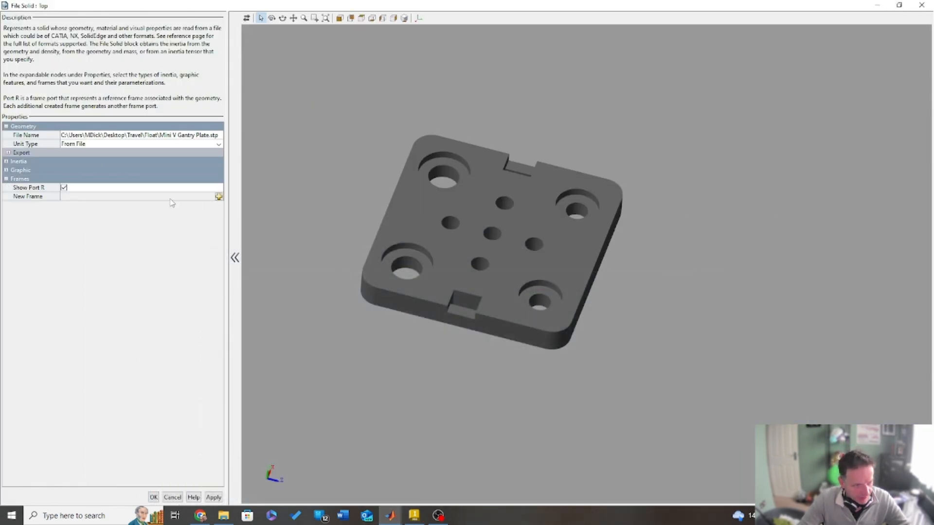
left_click(218, 197)
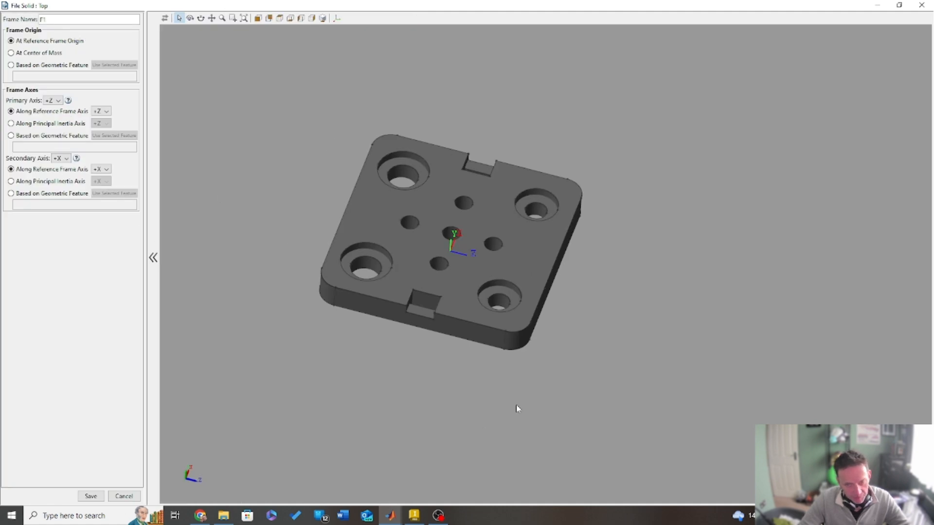
scroll(497, 407, "up", 3)
scroll(325, 343, "down", 2)
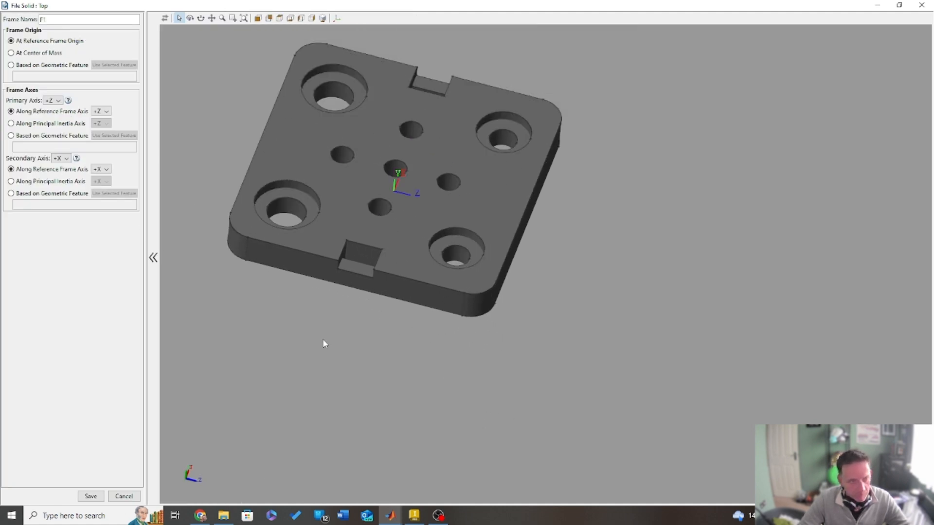
scroll(324, 341, "down", 2)
left_click_drag(265, 325, 593, 204)
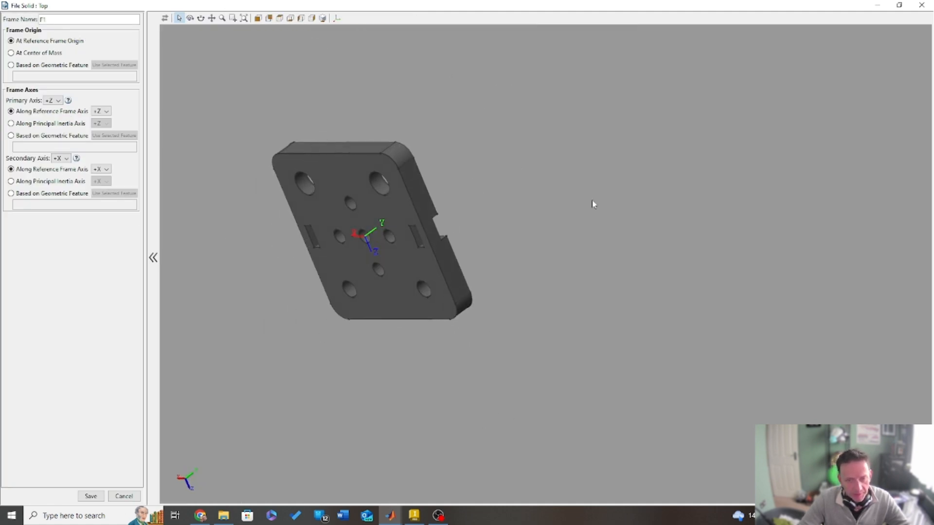
scroll(296, 181, "up", 5)
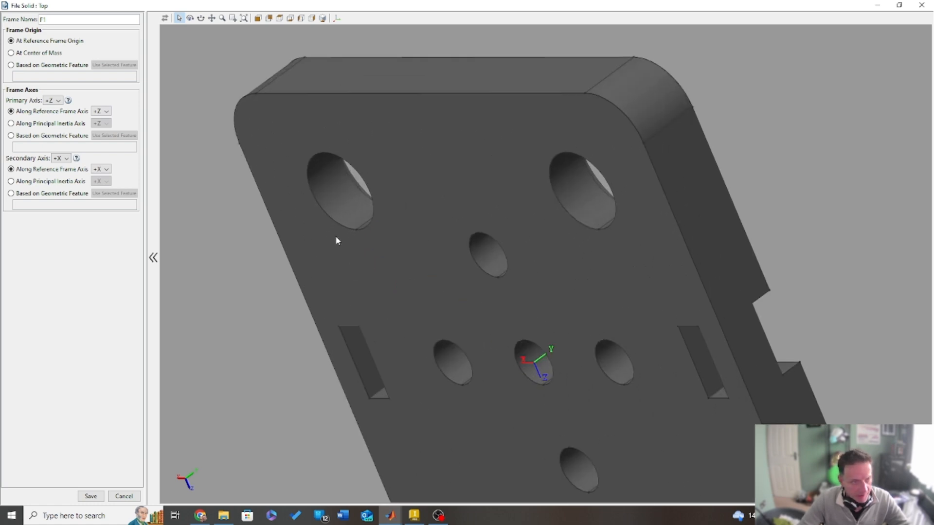
scroll(415, 212, "down", 2)
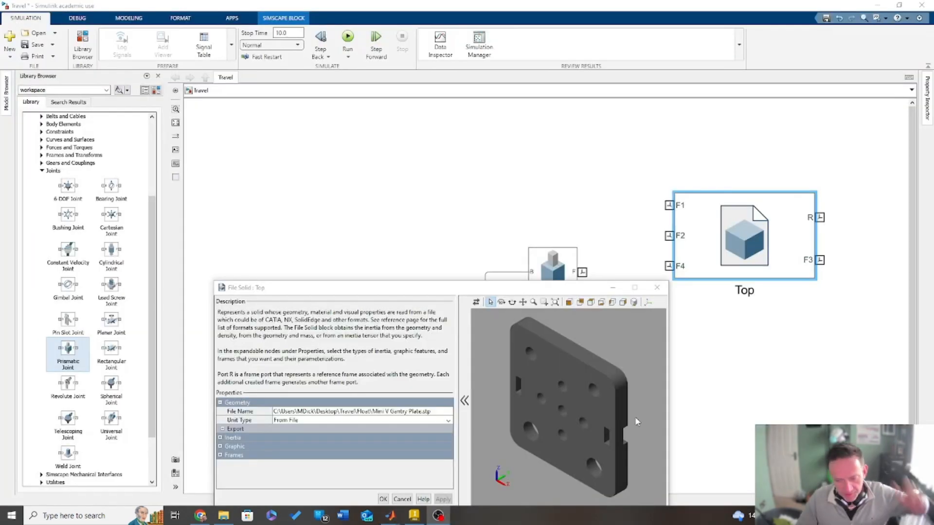
- Add a frame named COD at the center of mass of the Top block's gantry plate, keeping the reference frame axes
left_click_drag(534, 298, 532, 157)
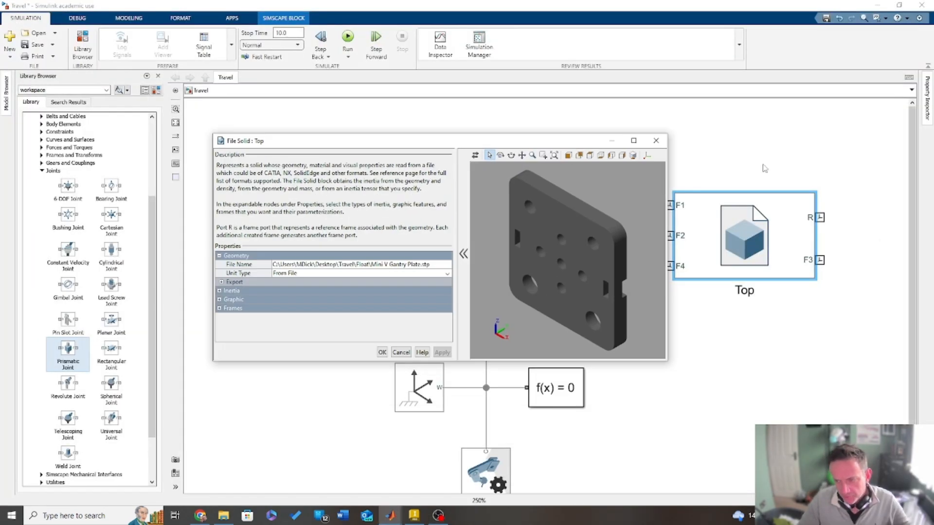
left_click(220, 308)
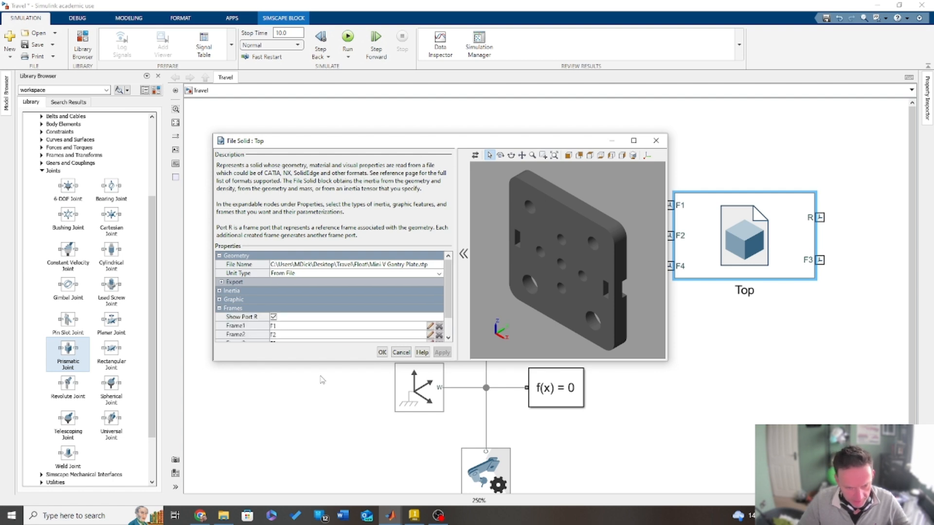
left_click_drag(338, 361, 362, 460)
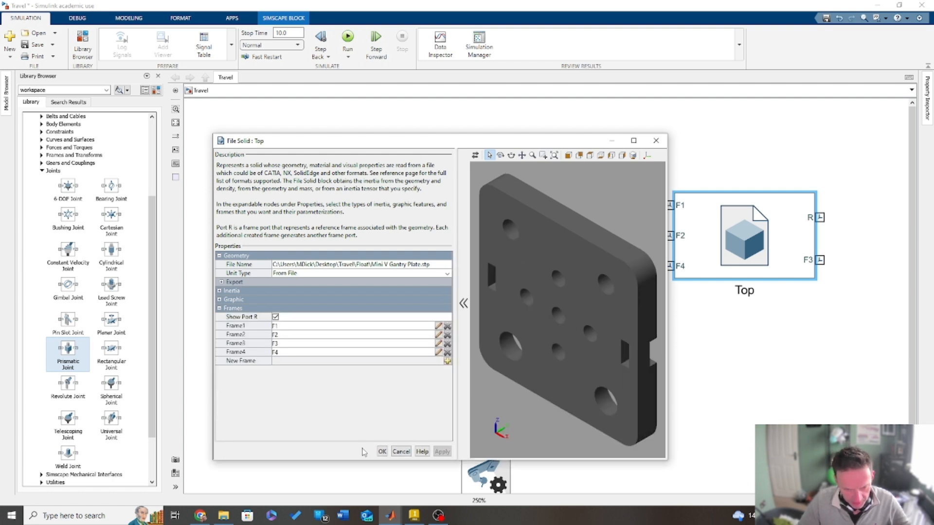
left_click(447, 362)
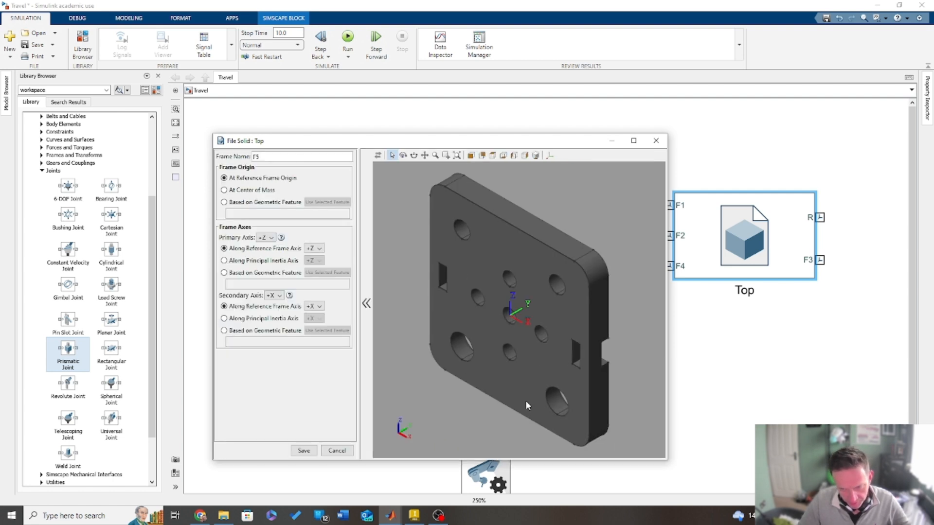
left_click(249, 191)
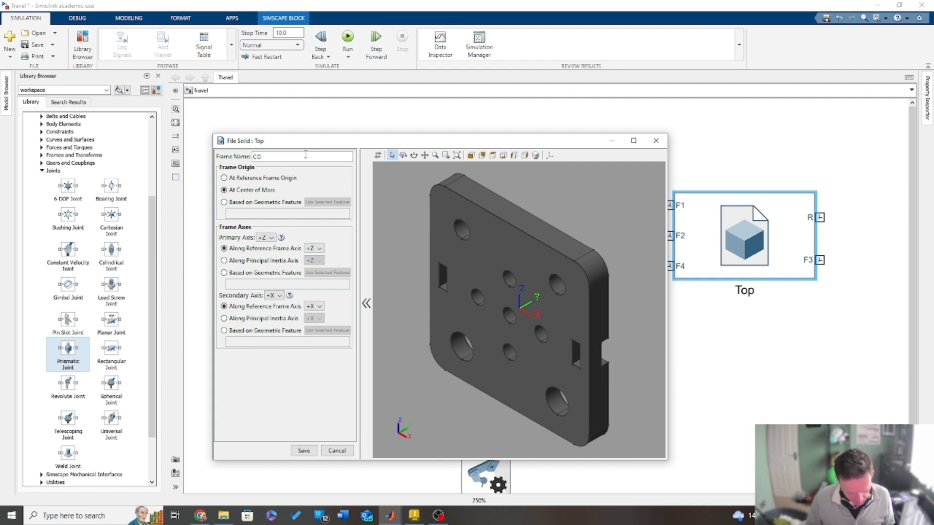
right_click(565, 287)
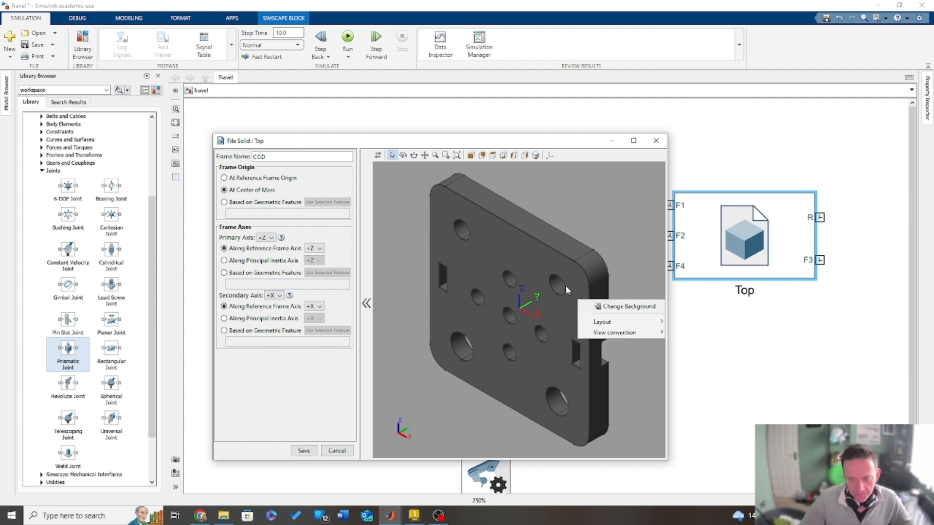
left_click(478, 235)
left_click(567, 205)
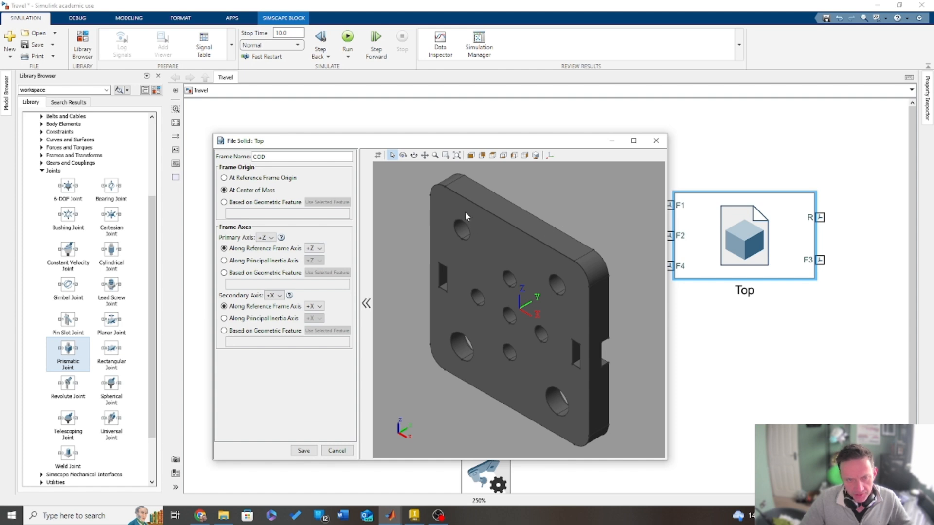
left_click_drag(466, 214, 516, 191)
scroll(515, 219, "up", 3)
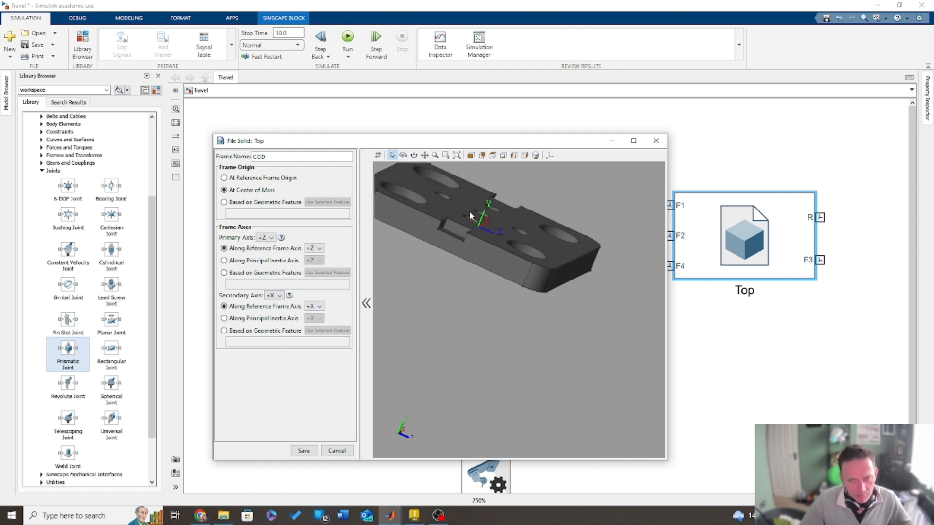
left_click_drag(470, 216, 474, 275)
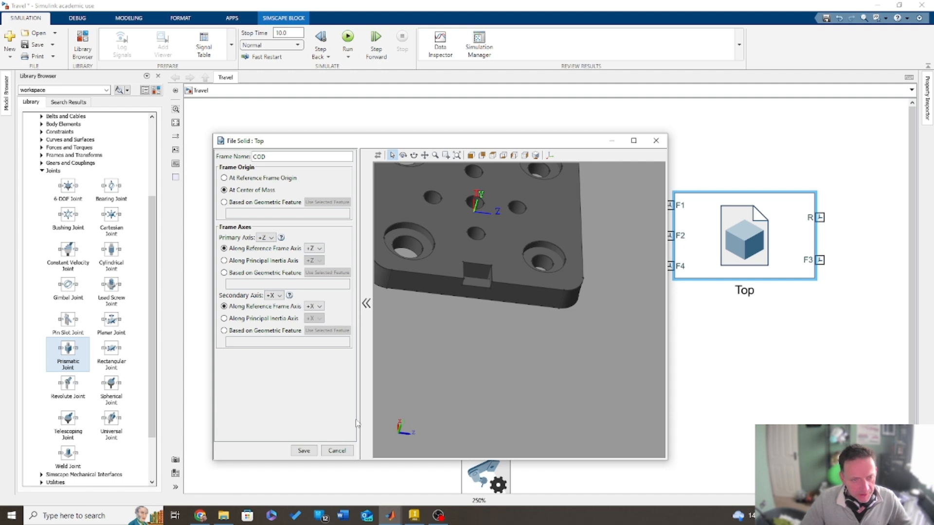
left_click(303, 451)
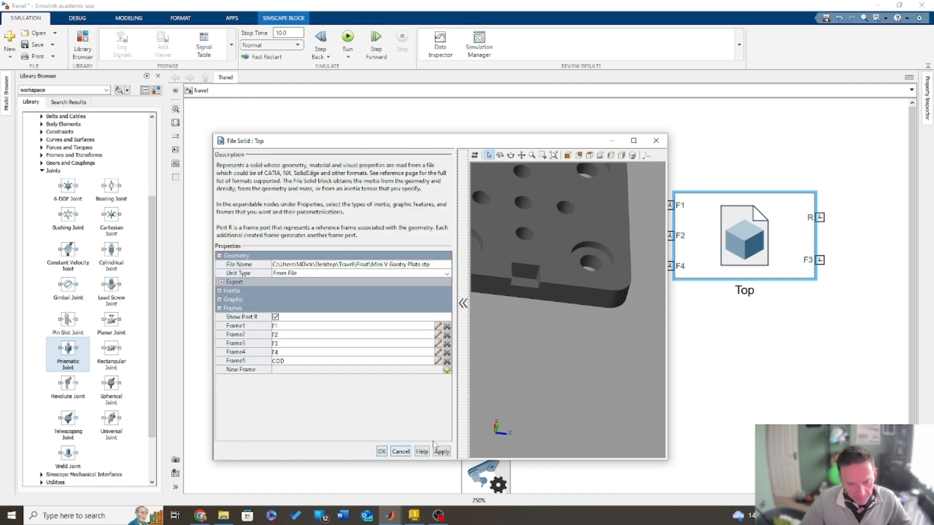
- Hide reference port R on the Top block and apply the frame changes
left_click(275, 317)
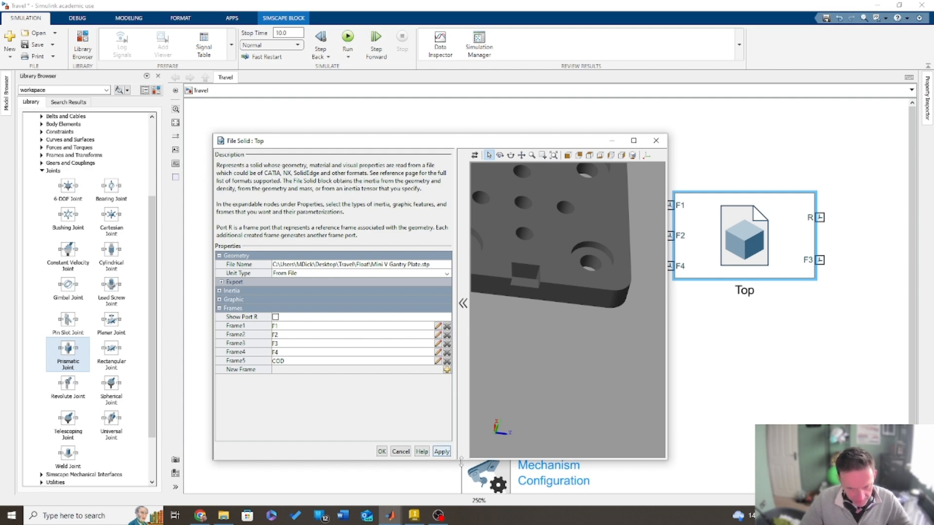
left_click(441, 451)
left_click(383, 452)
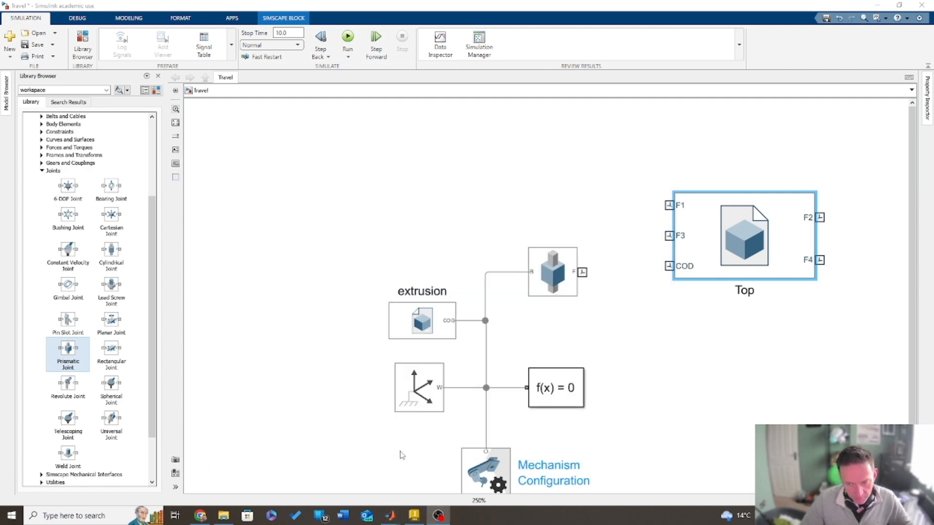
- Reopen the Top block's settings to check its list of frames, and close them
double_click(727, 236)
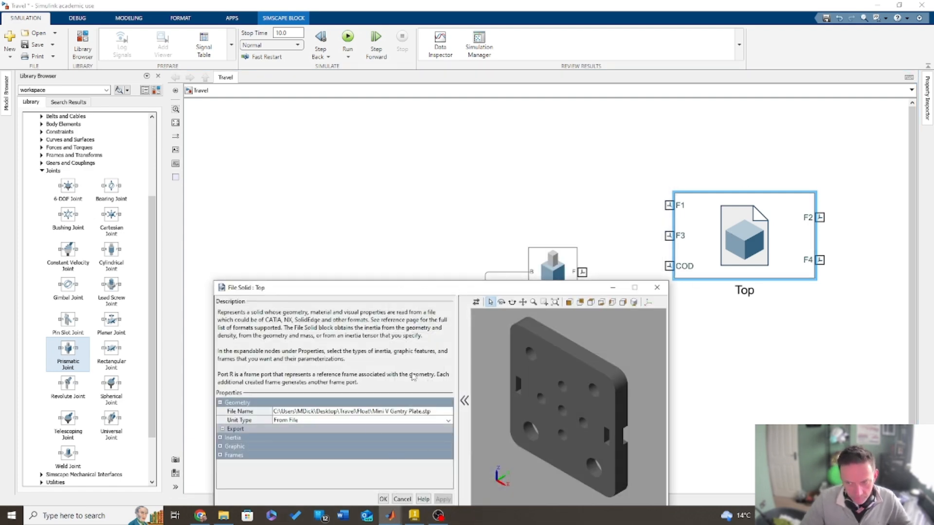
left_click(220, 455)
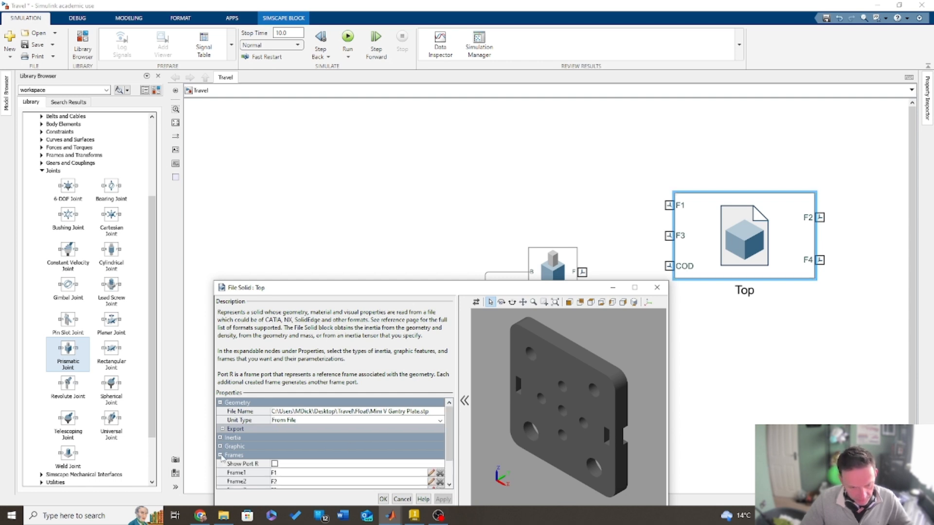
scroll(378, 475, "down", 2)
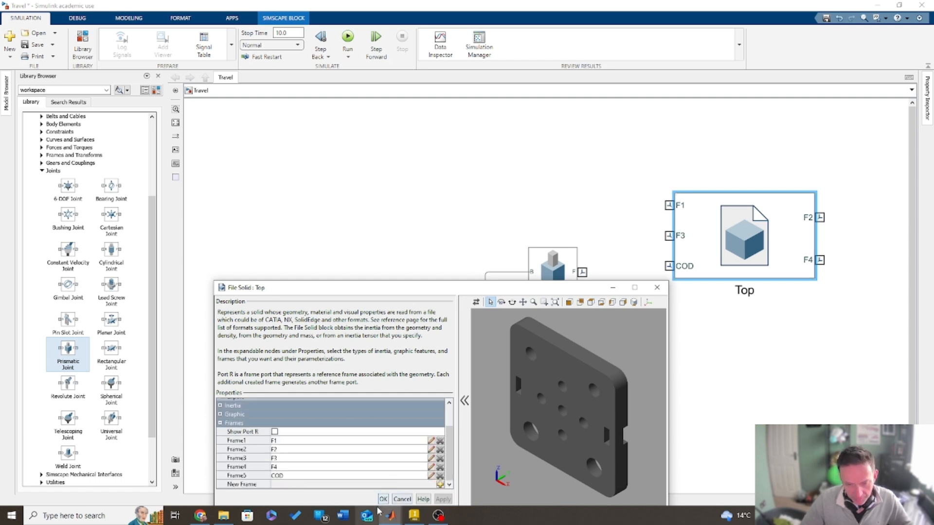
left_click(384, 499)
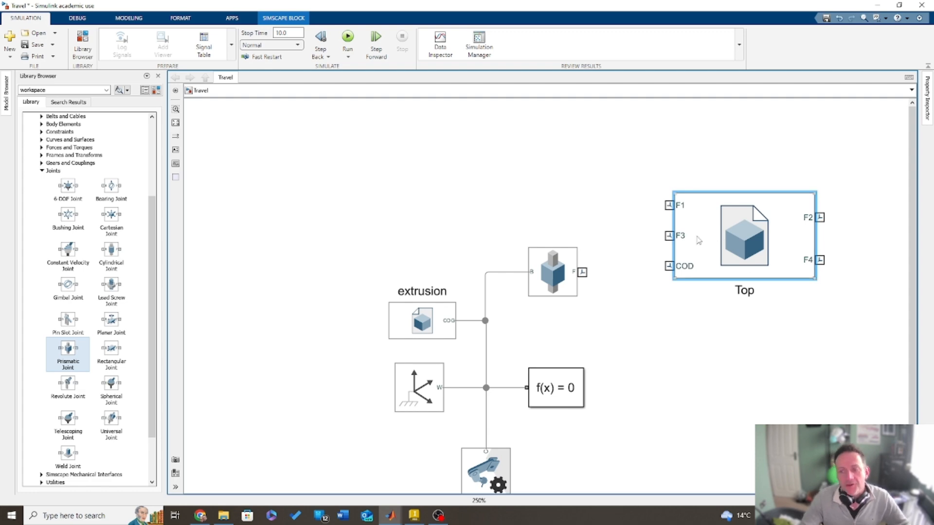
- Try to rename the Top block's center-of-mass frame to COG
double_click(717, 237)
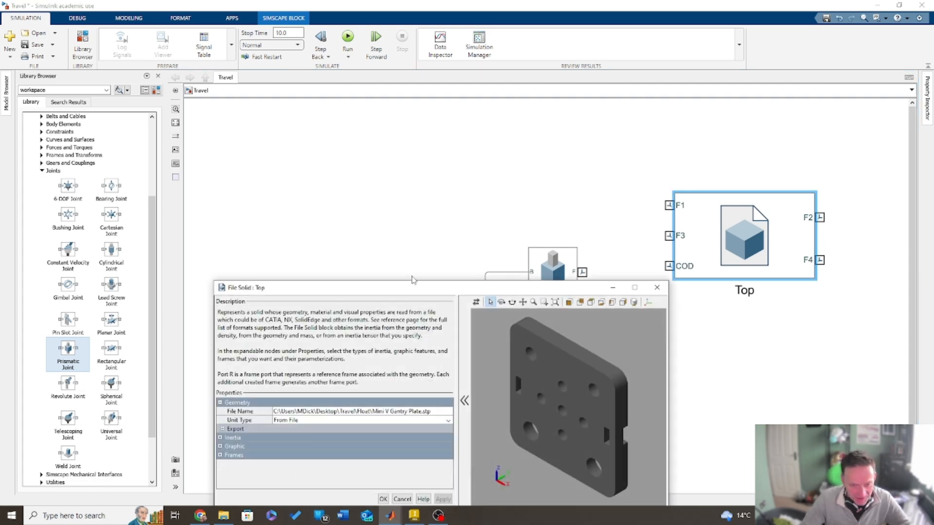
left_click_drag(412, 281, 390, 139)
left_click(219, 312)
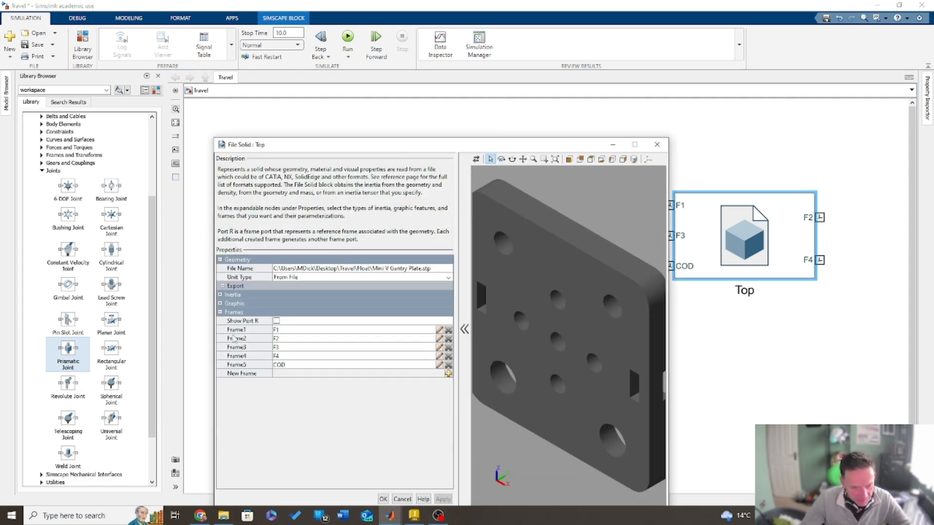
left_click(439, 365)
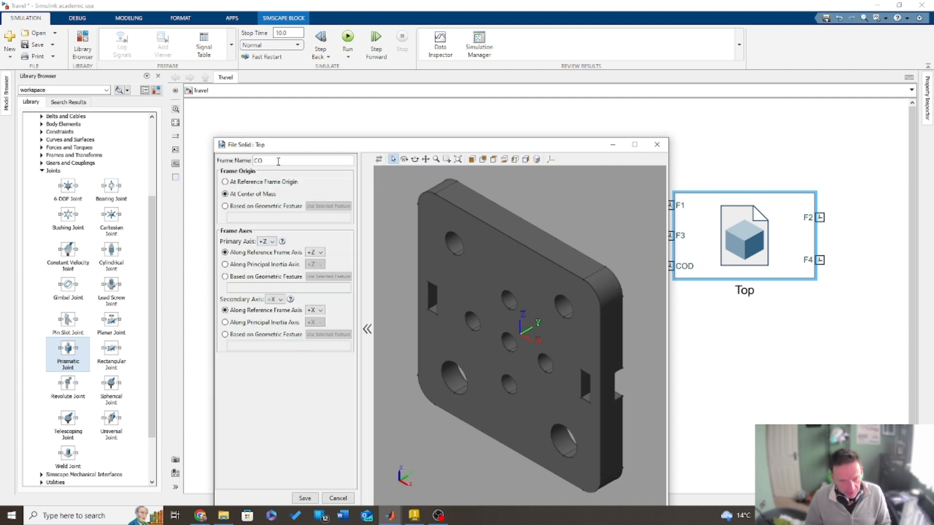
type("G")
left_click(303, 498)
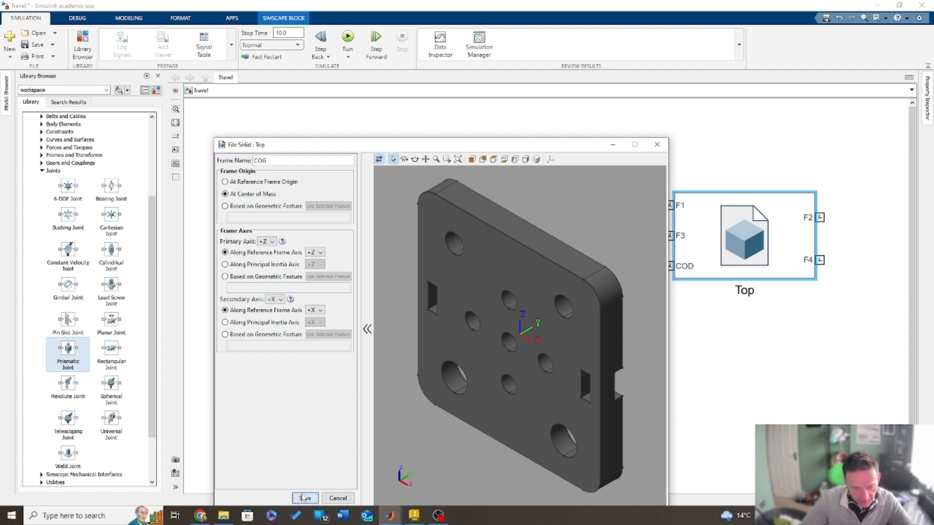
left_click(767, 357)
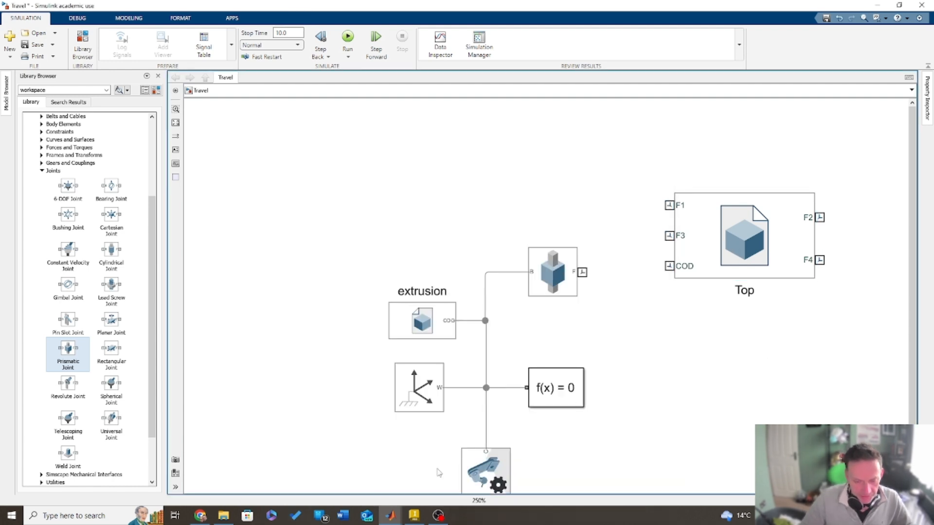
mouse_move(391, 516)
left_click(506, 464)
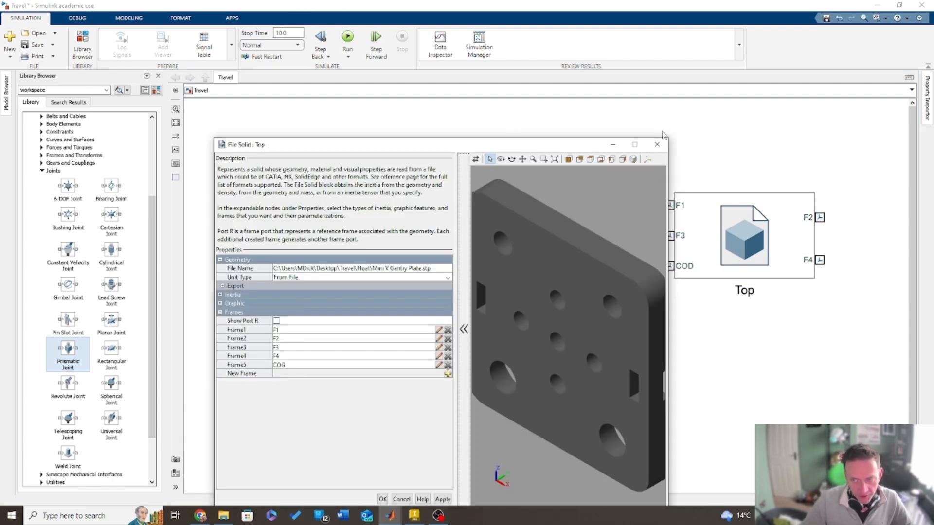
left_click(657, 145)
- Move the Top block up and farther away from the prismatic joint
mouse_move(724, 242)
left_mouse_down()
mouse_move(726, 259)
mouse_move(737, 247)
left_mouse_up()
left_click(667, 355)
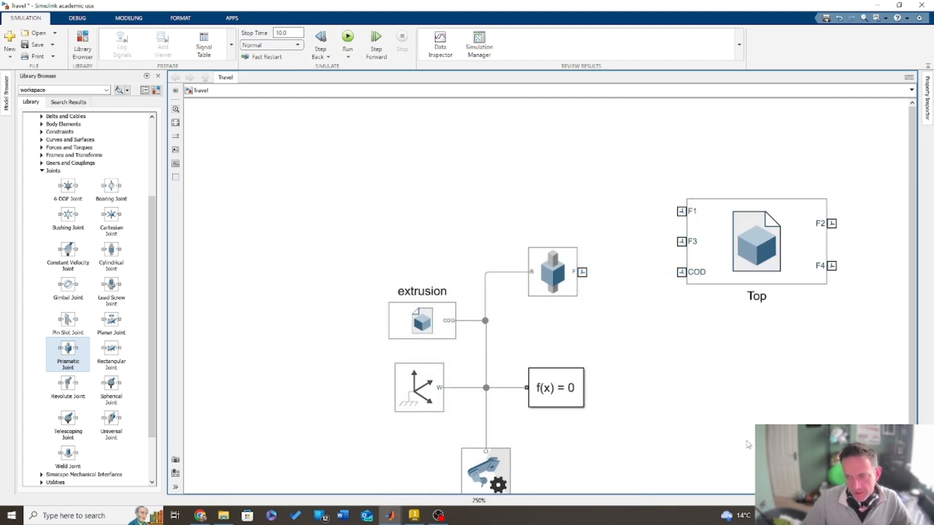
left_click_drag(750, 228, 773, 191)
left_click(721, 339)
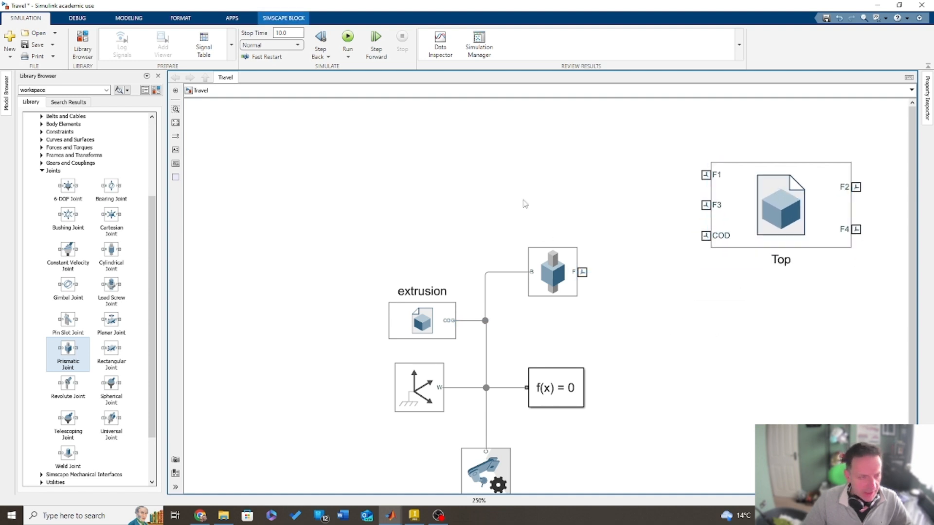
- Add a File Solid block above the extrusion block and rename it M5 Bolt
double_click(752, 322)
type("file")
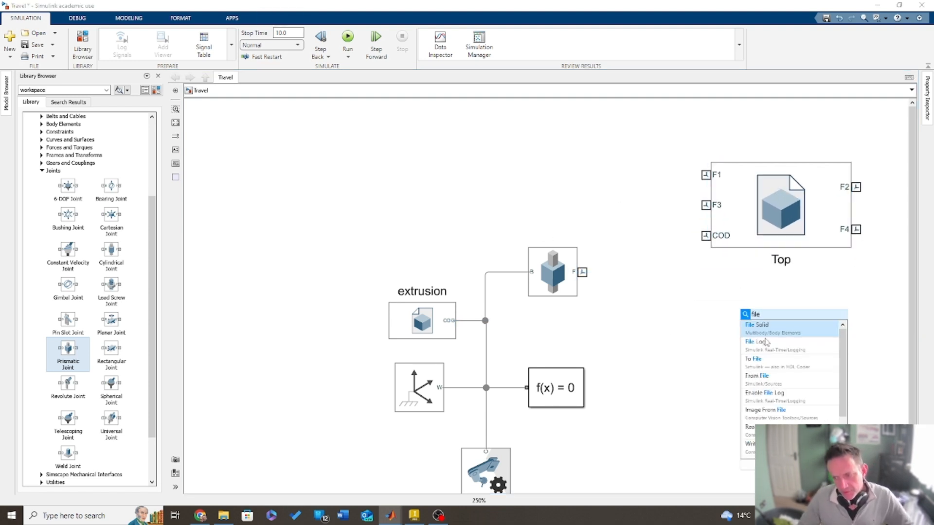
key("Return")
left_click_drag(767, 320, 488, 167)
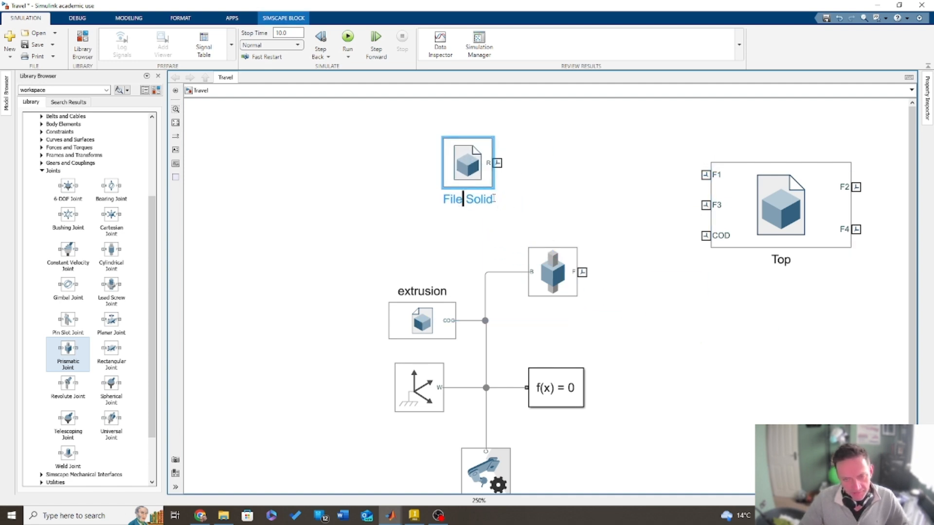
left_click_drag(493, 200, 443, 198)
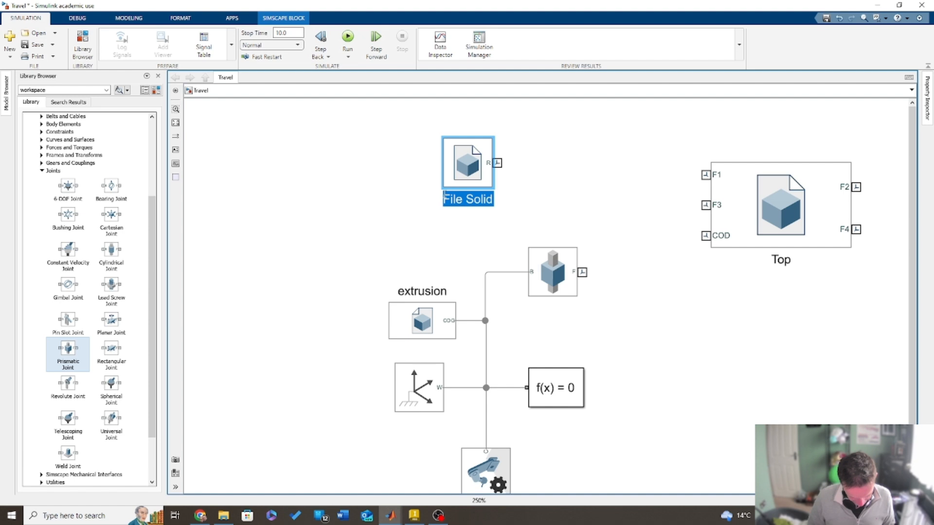
type("M5 ")
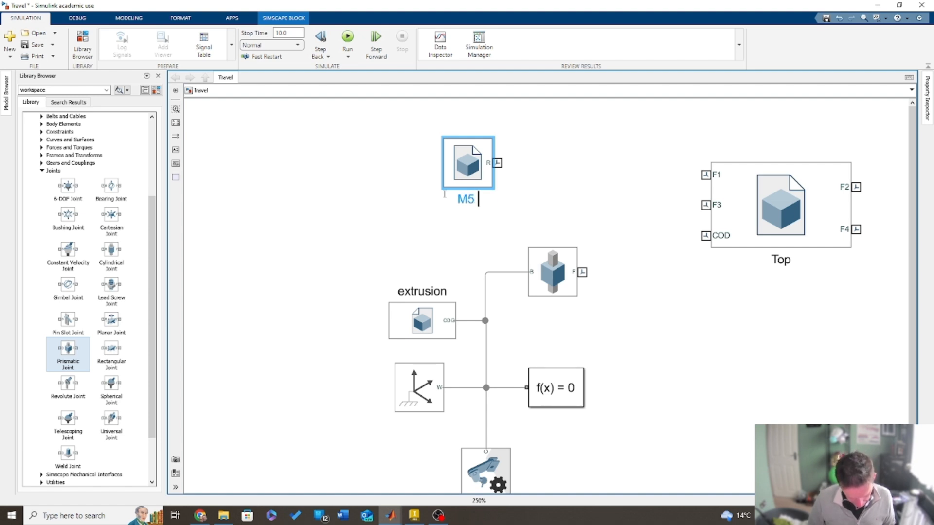
type("Bolt")
left_click(550, 184)
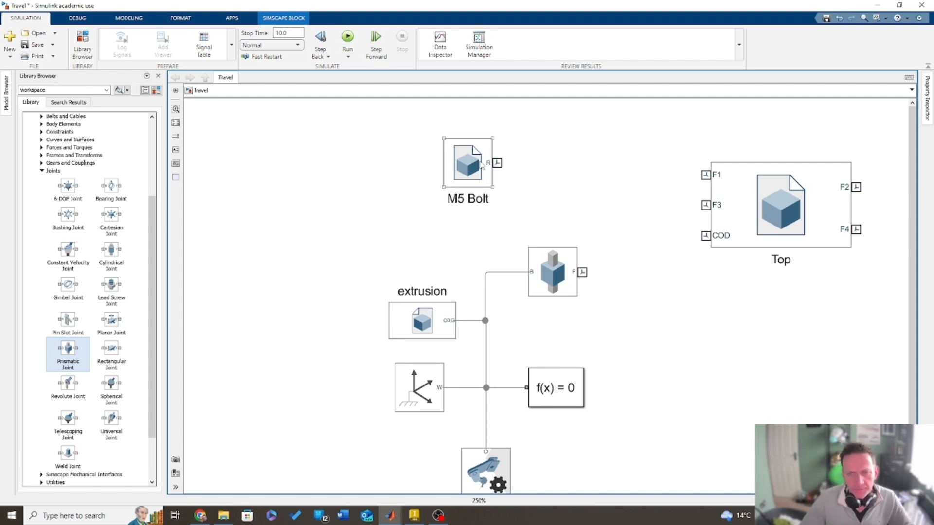
- Set the M5 Bolt block's geometry file to M5x25 ISO7380.stp from the Travel\Float folder and enlarge its settings window to full screen
double_click(467, 163)
left_click(598, 352)
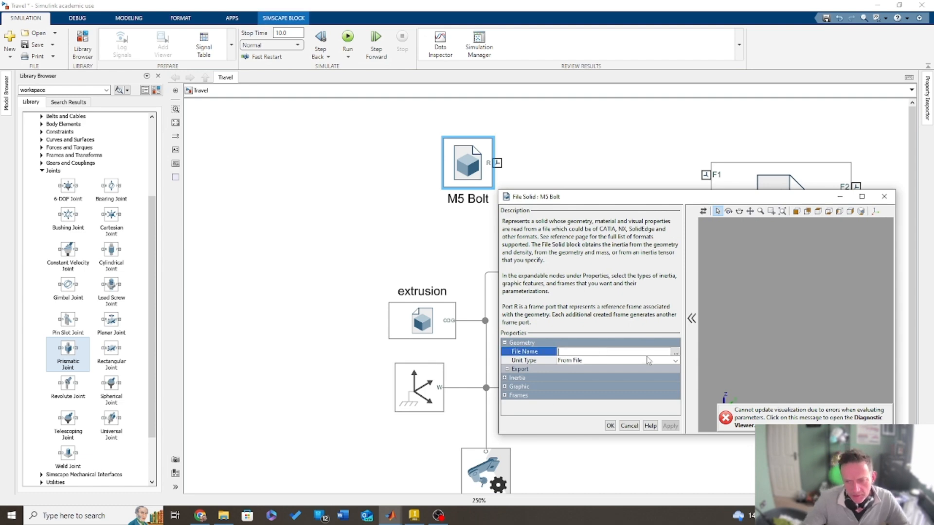
left_click(676, 350)
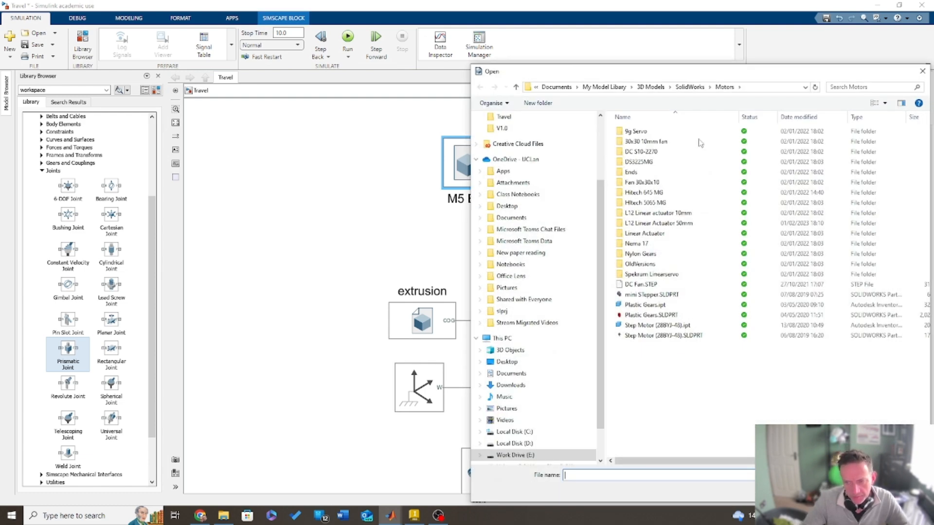
left_click(507, 361)
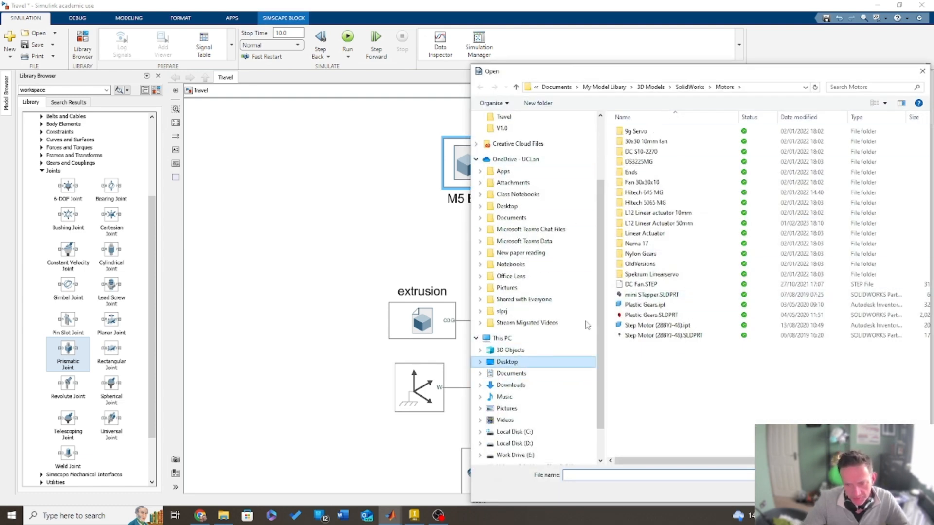
double_click(639, 141)
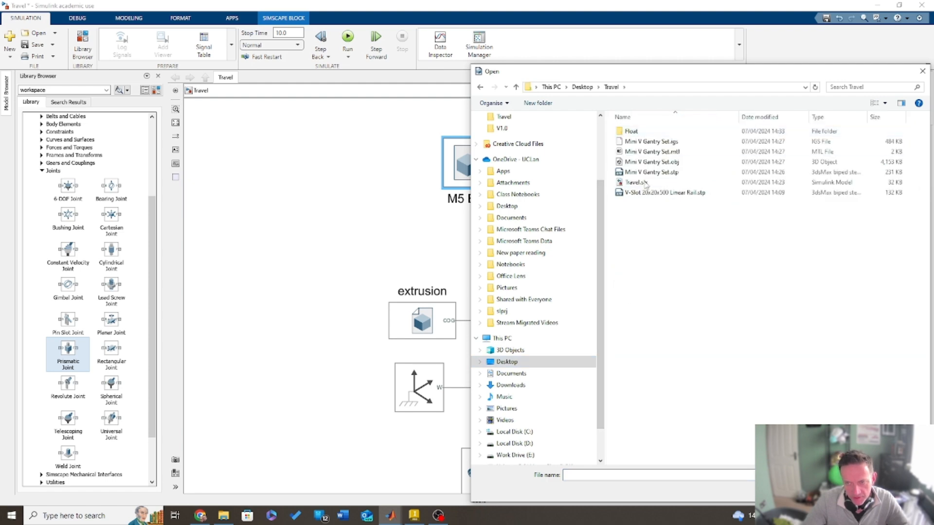
double_click(638, 128)
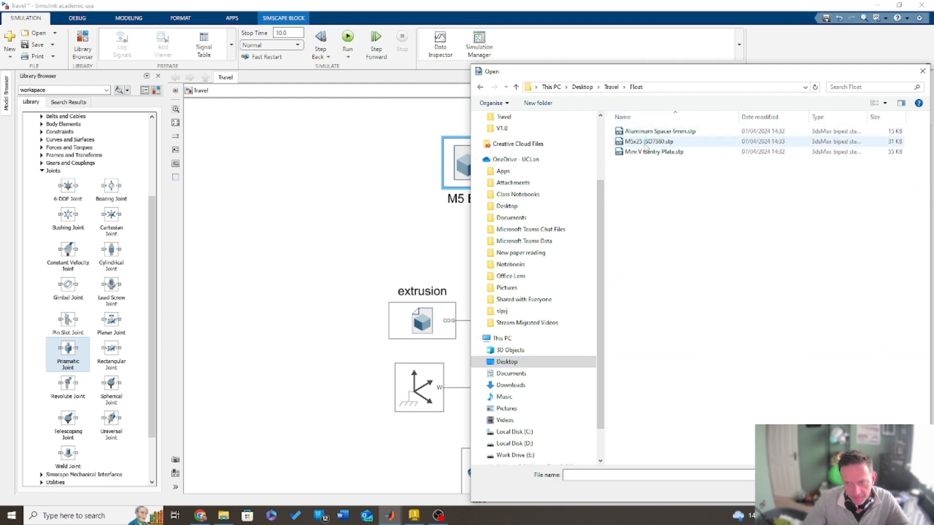
double_click(650, 141)
left_click_drag(714, 202, 524, 59)
left_click_drag(455, 40, 455, 1)
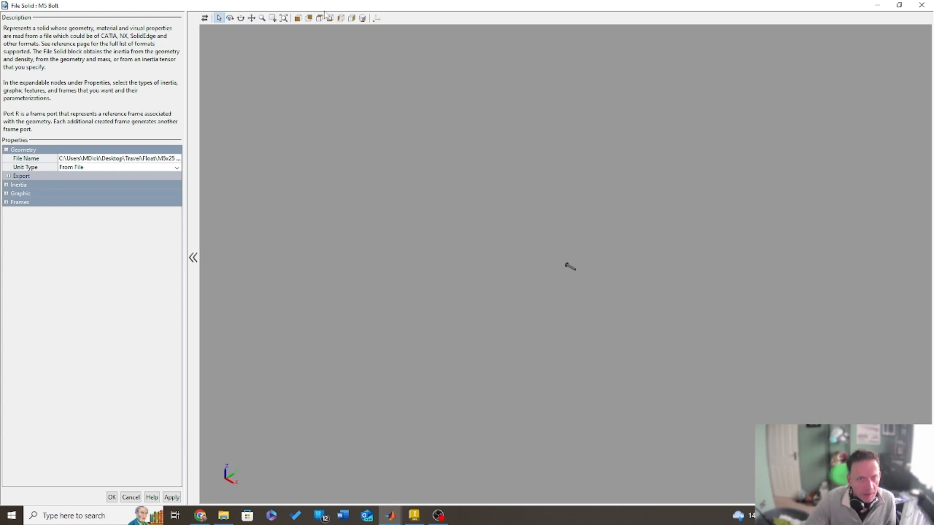
- Add a frame F1 to the M5 Bolt with its origin at the center of the circular edge where the shank meets the head
left_click(283, 19)
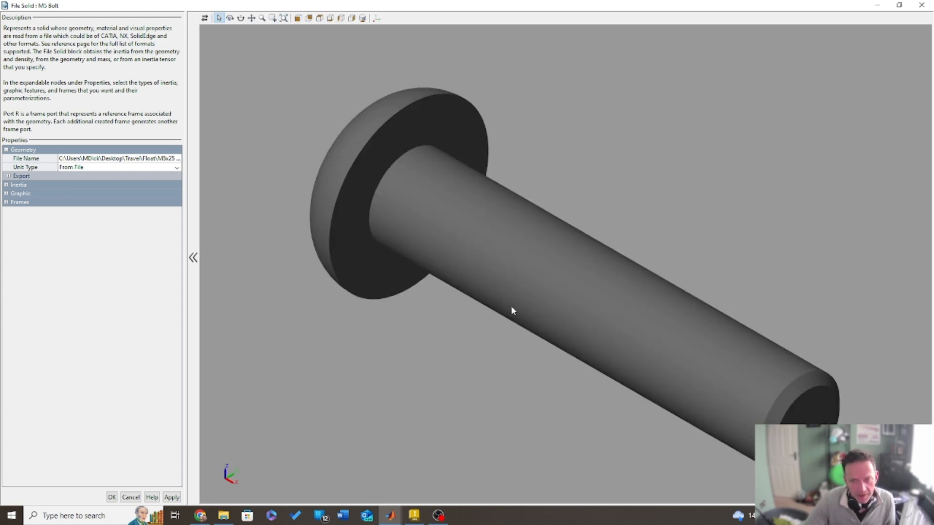
left_click(6, 202)
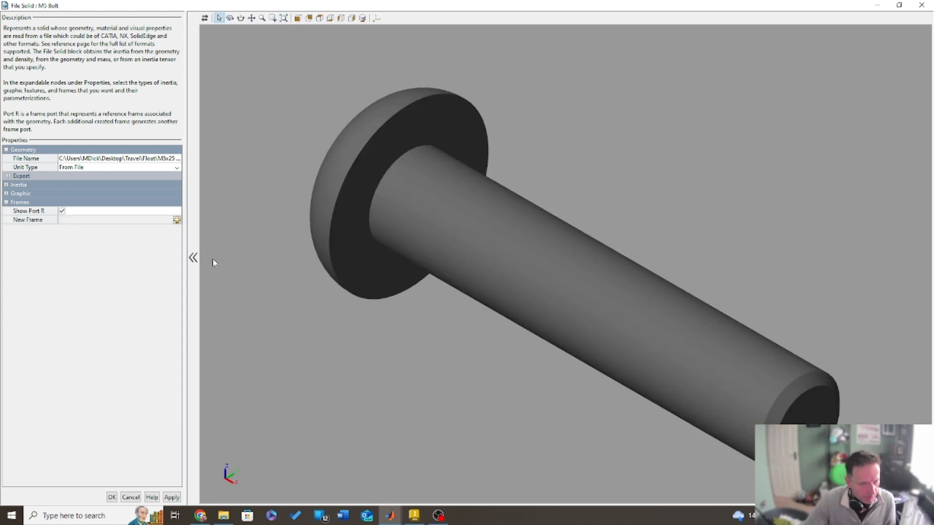
left_click(177, 221)
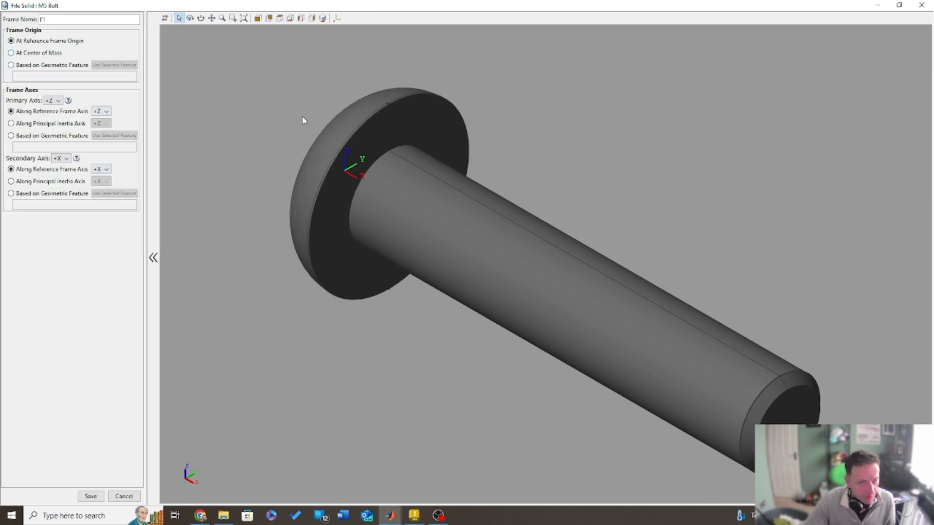
left_click(356, 195)
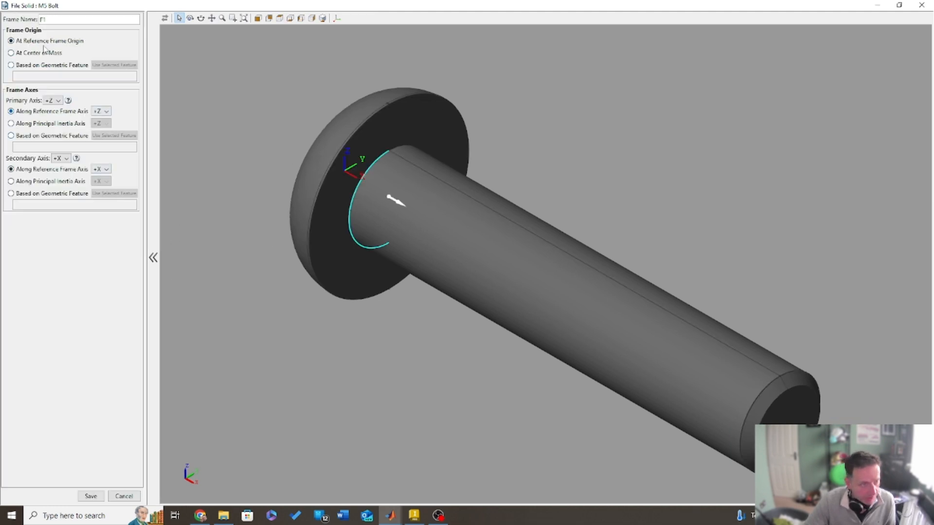
left_click(29, 65)
left_click(114, 65)
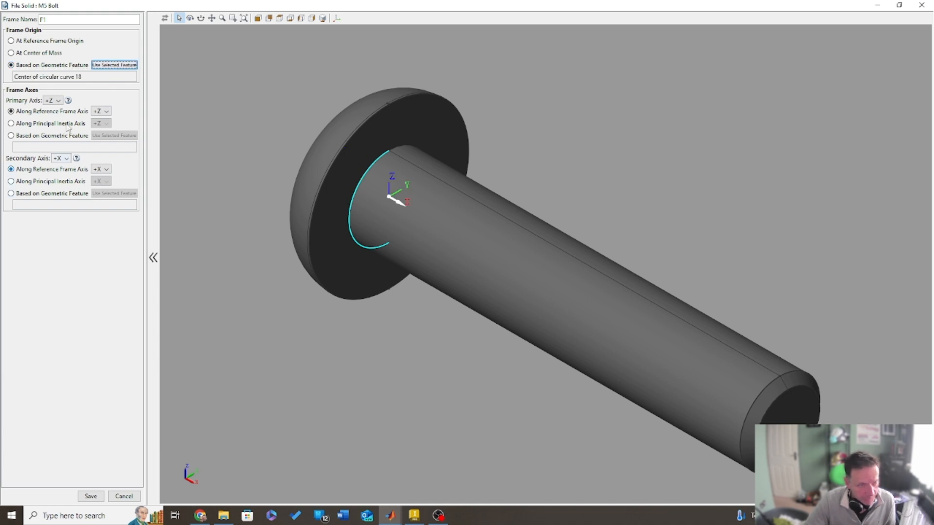
- Try aligning the bolt frame's primary +Z axis with the reference +Y axis, and return it to reference +Z
left_click(101, 111)
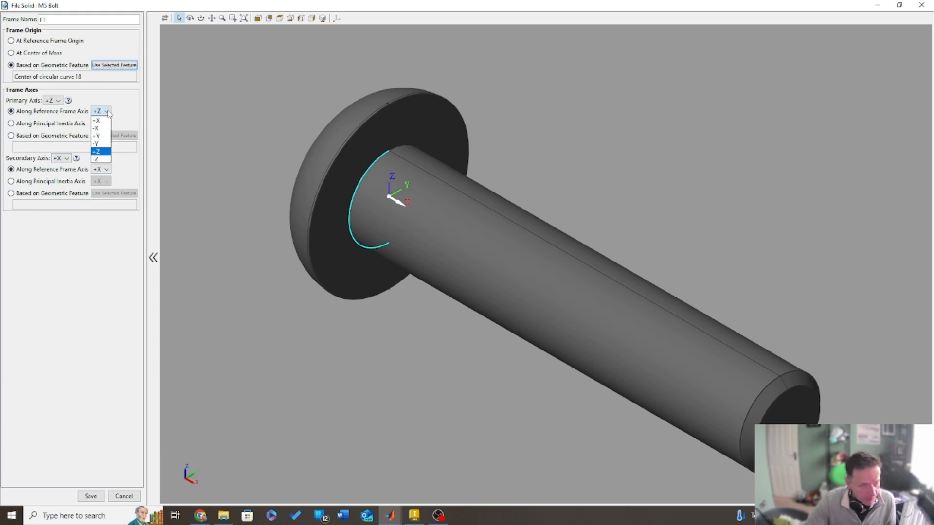
left_click(99, 133)
left_click_drag(375, 202, 414, 188)
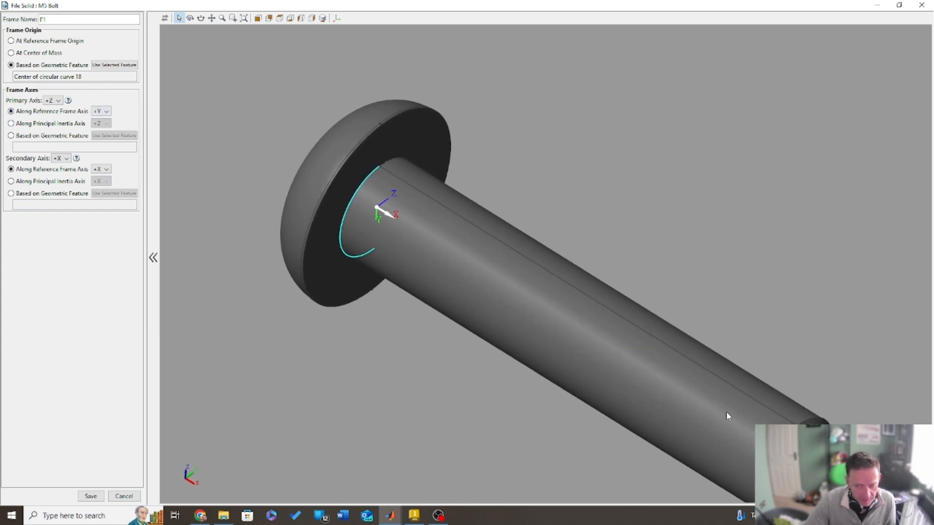
left_click(104, 111)
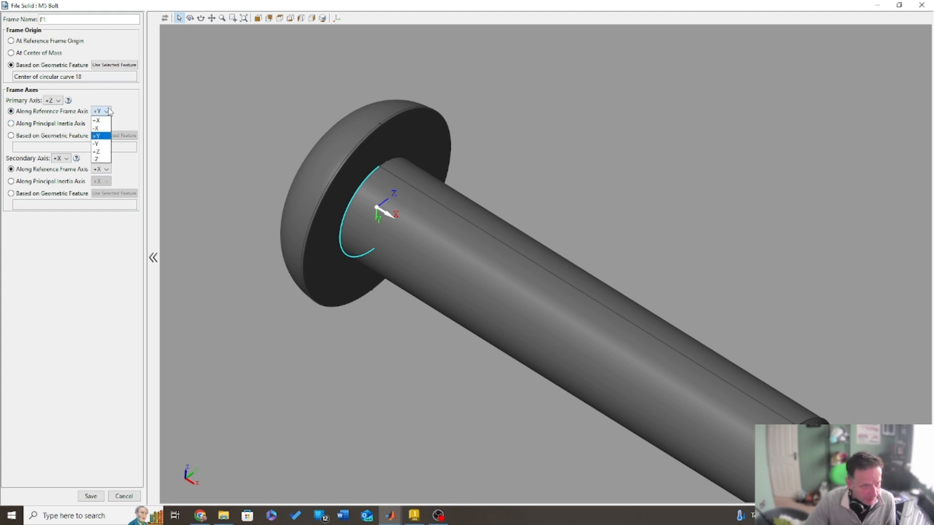
left_click(100, 151)
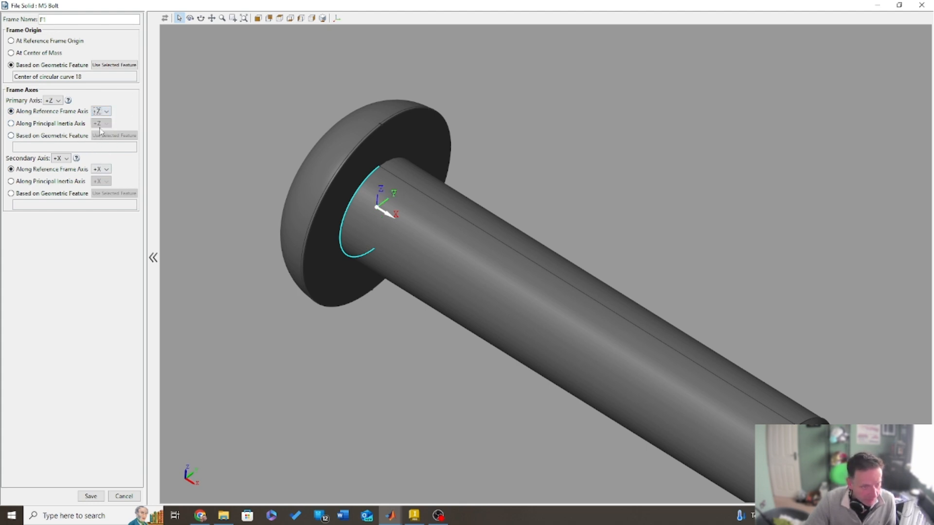
- Align frame F1's primary +Z axis with reference +X and its secondary +Y axis with reference +Y, and save the bolt settings
left_click(106, 112)
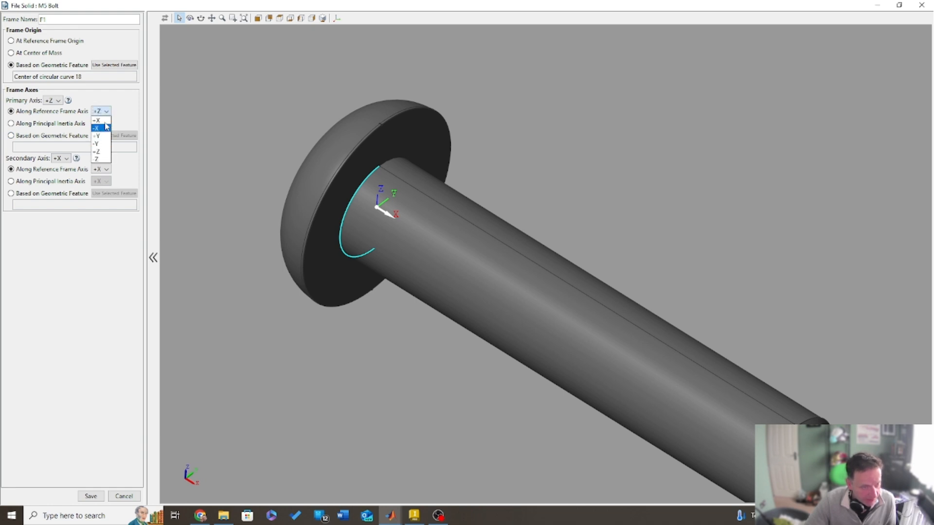
left_click(100, 120)
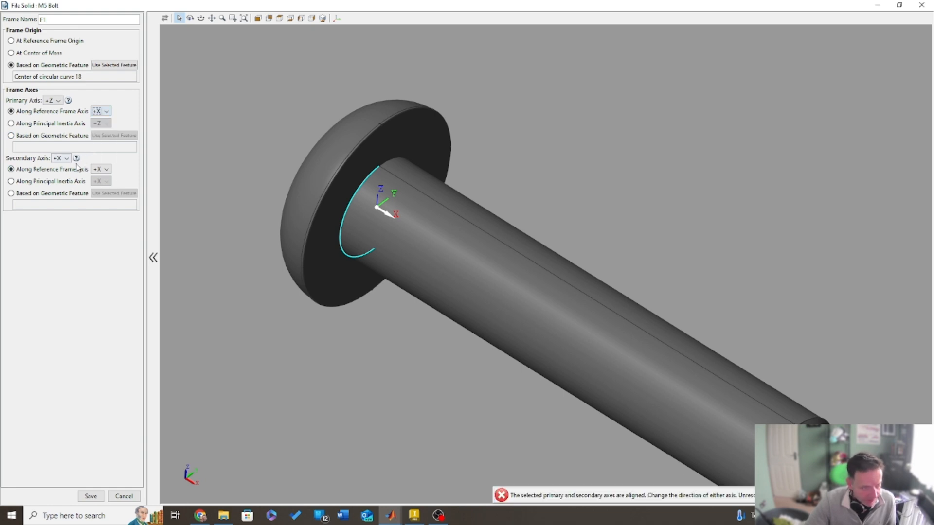
left_click(65, 158)
left_click(61, 184)
left_click(107, 169)
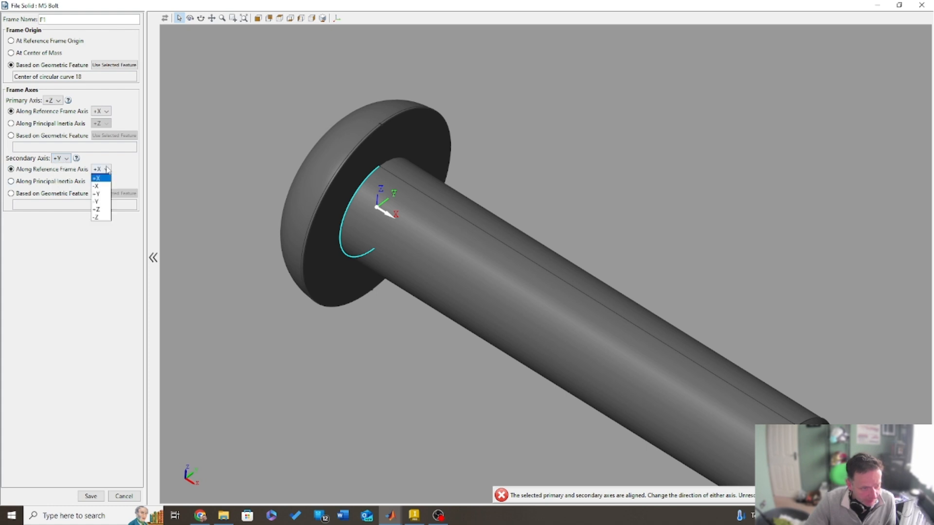
left_click(96, 193)
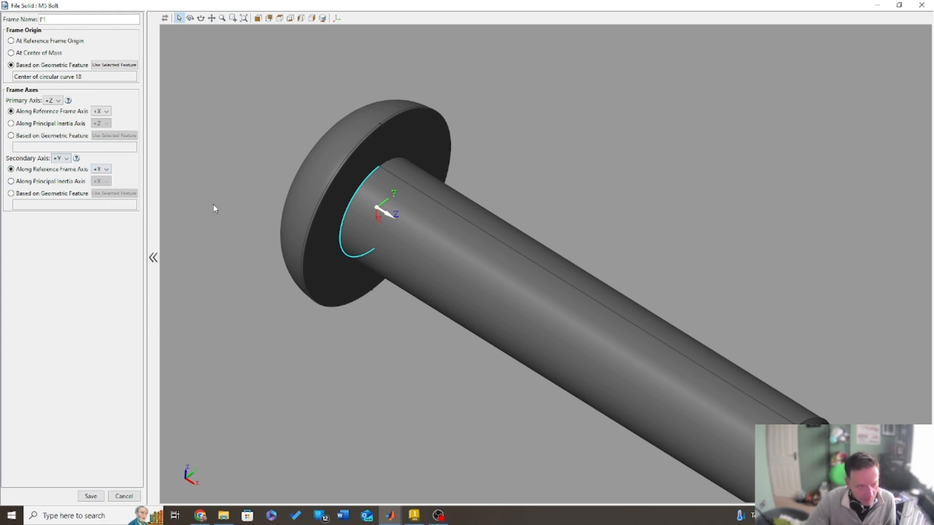
left_click(91, 497)
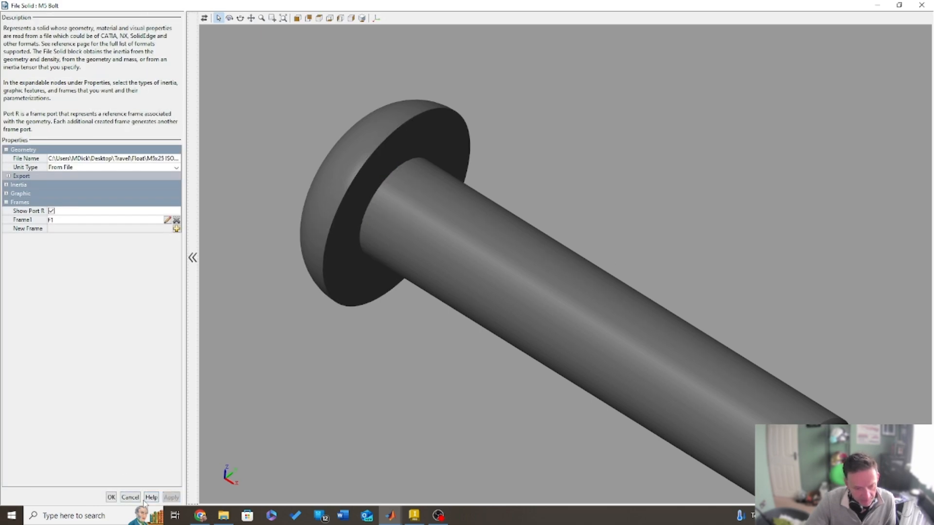
left_click(111, 497)
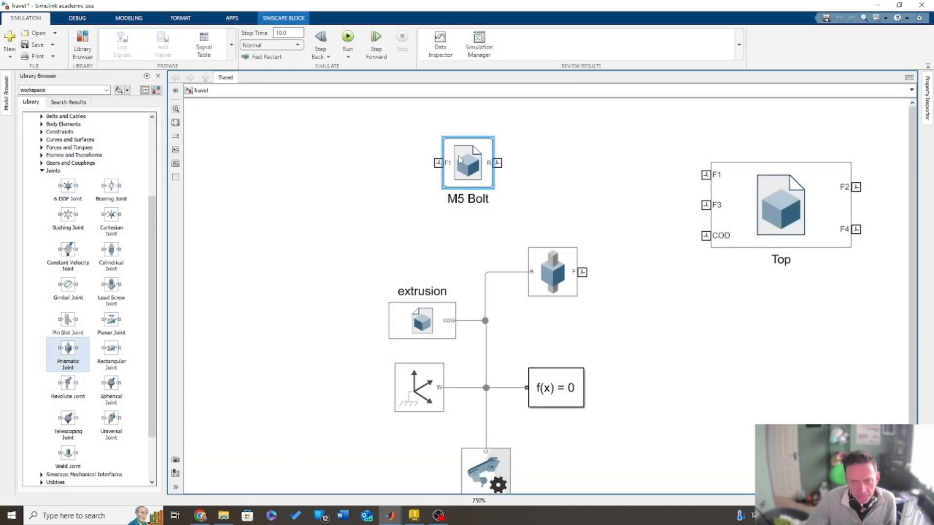
- Rotate the M5 Bolt block 180 degrees and place it beside the Top block, connecting its F1 port to Top's F1 port
left_click_drag(459, 160, 607, 178)
key("ctrl+r")
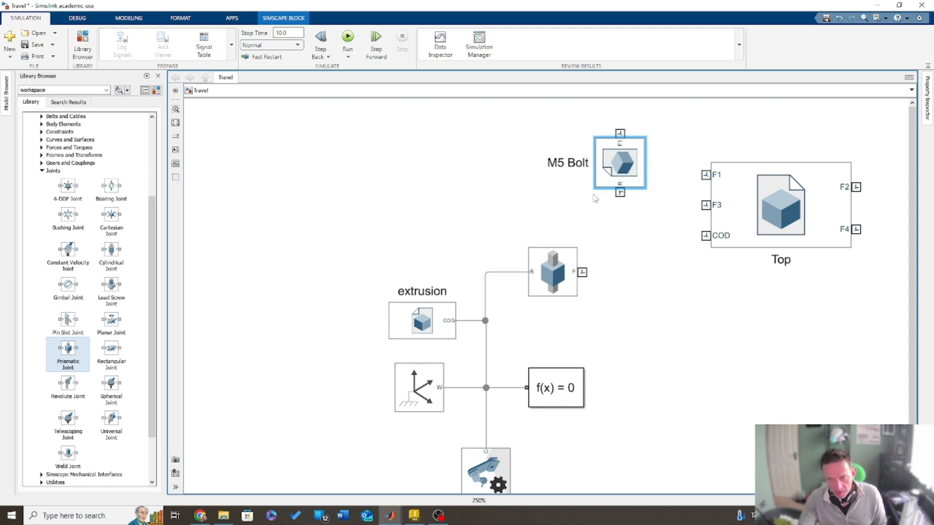
key("ctrl+r")
mouse_move(610, 161)
left_mouse_down()
mouse_move(616, 184)
mouse_move(623, 172)
left_mouse_up()
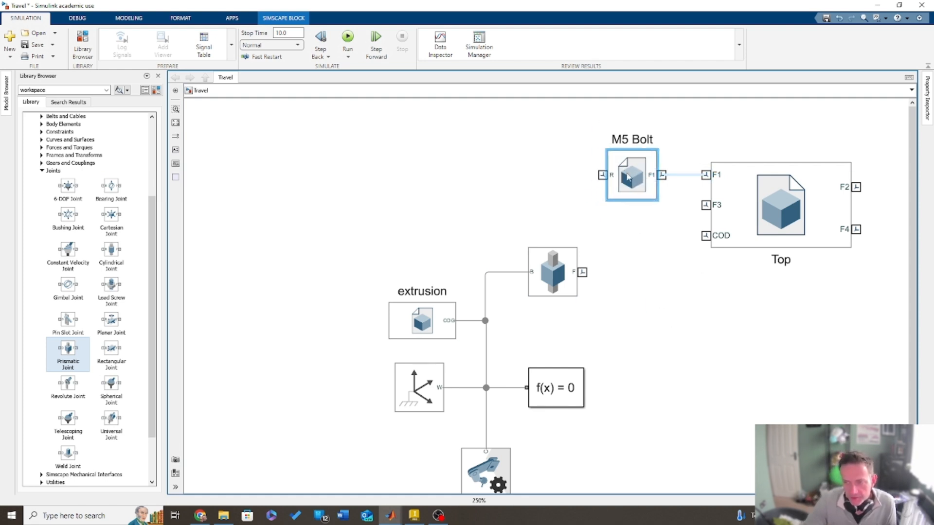
left_click(465, 150)
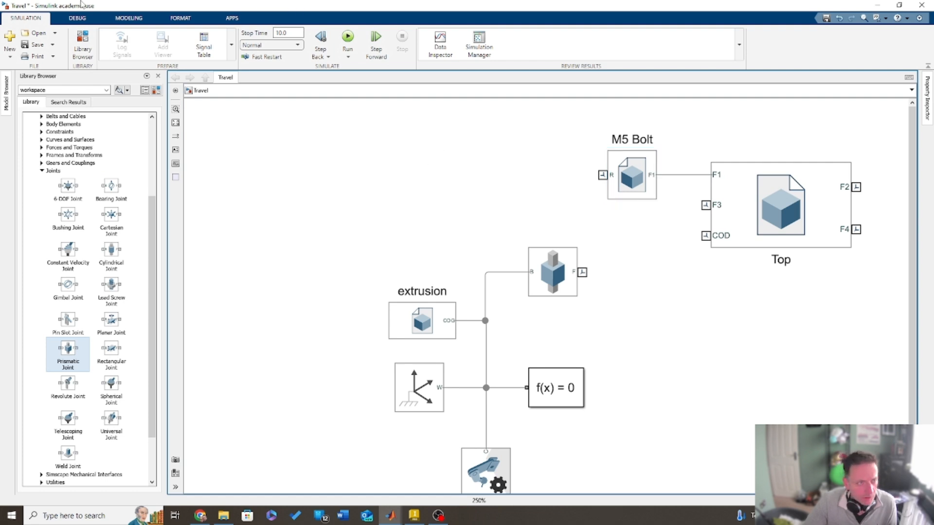
- Update the model and connect the prismatic joint's F port to the Top block's COD port
left_click(129, 18)
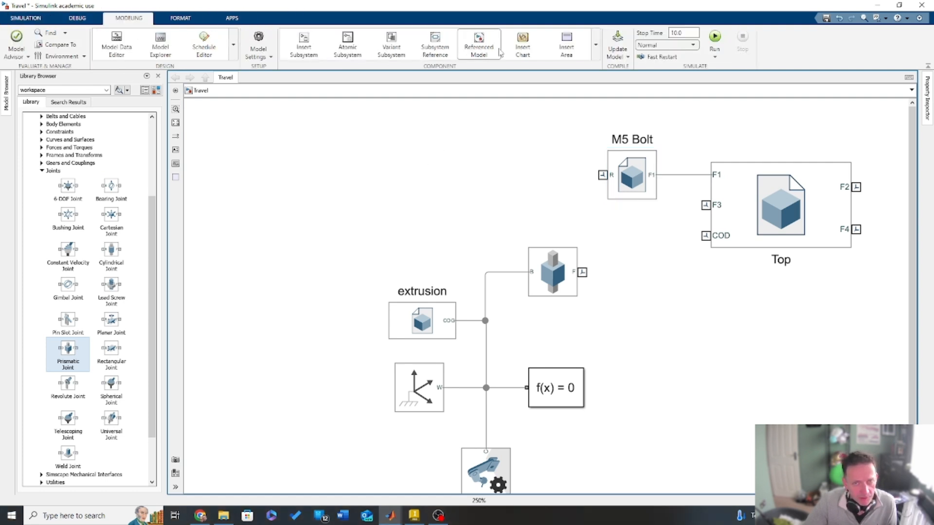
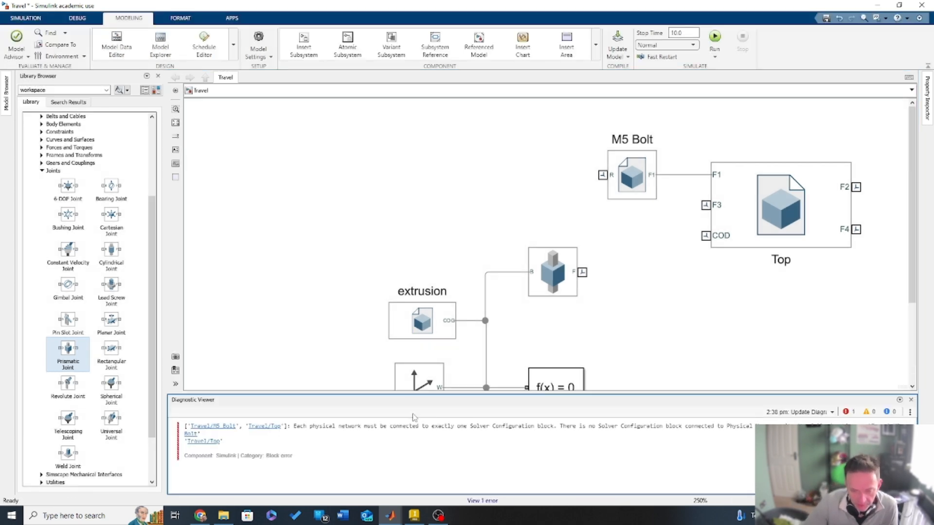
mouse_move(393, 519)
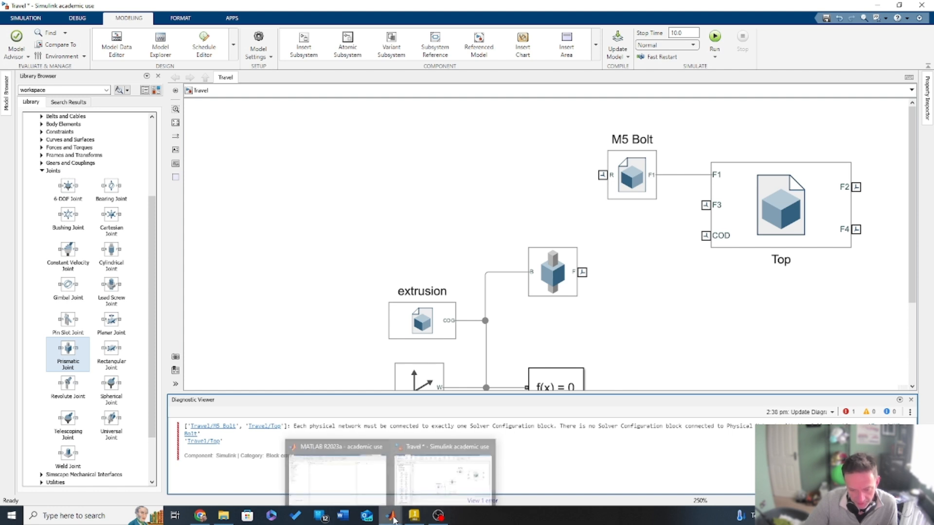
left_click(577, 280)
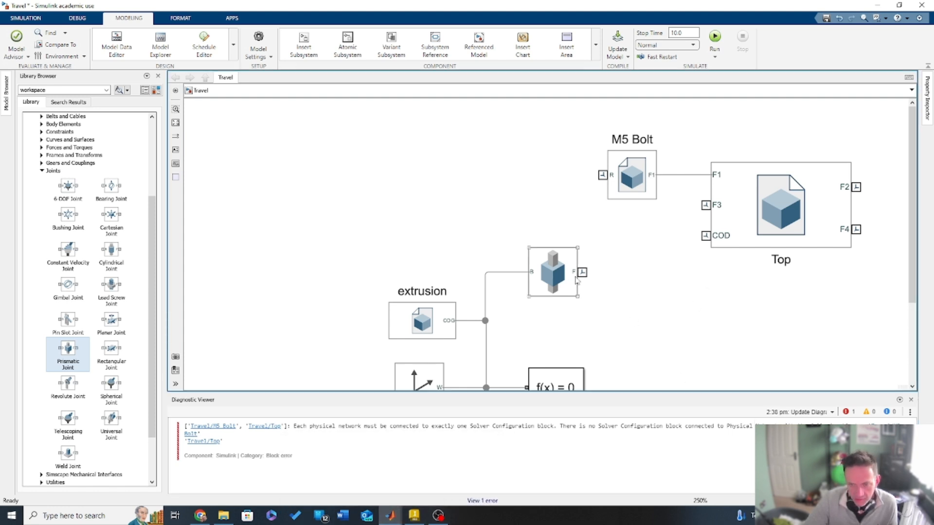
scroll(577, 280, "down", 1)
scroll(669, 314, "up", 2)
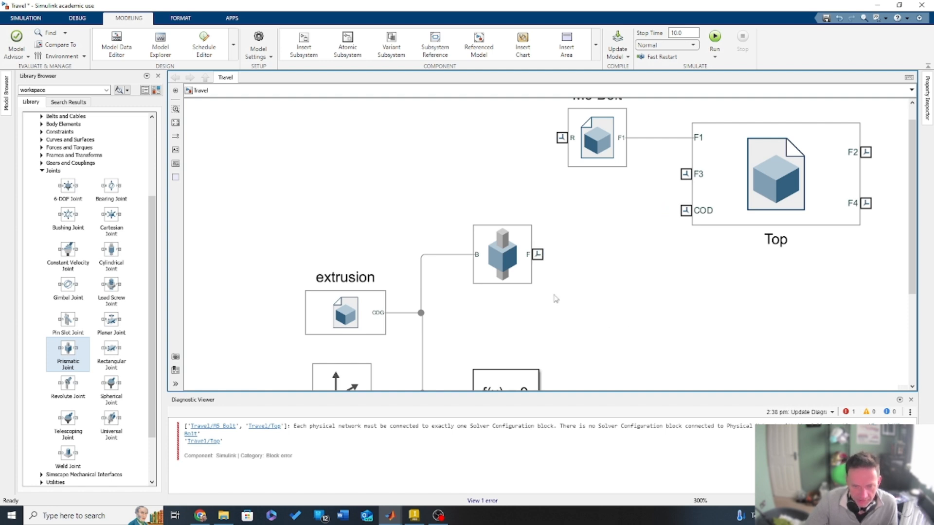
scroll(553, 294, "down", 3)
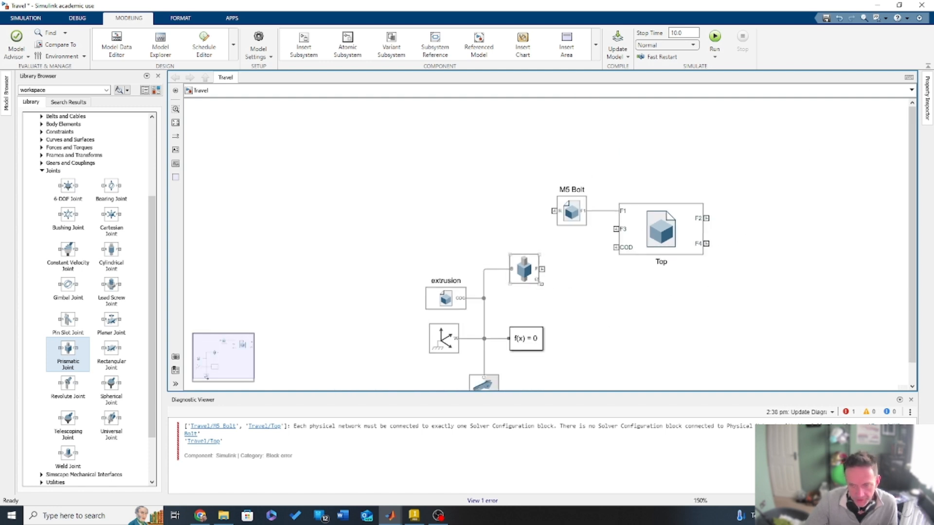
left_click_drag(542, 269, 617, 247)
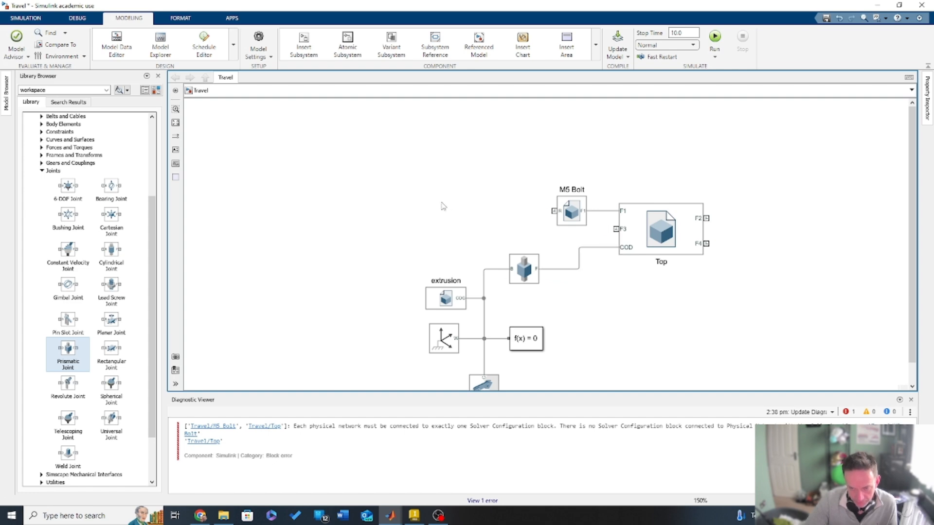
- Update the model again and examine in a full-screen Mechanics Explorer how the bolt is seated in the plate on the rail
left_click(605, 37)
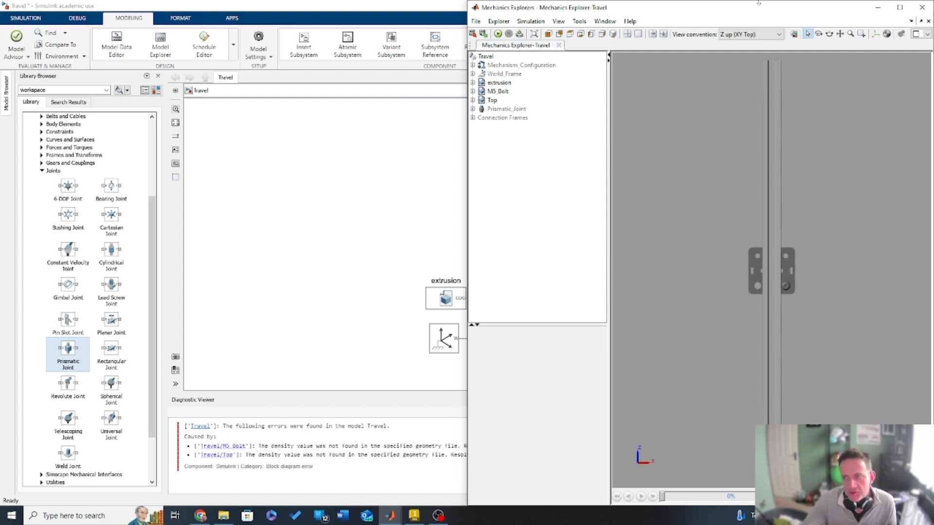
left_click(900, 8)
left_click_drag(612, 296, 542, 177)
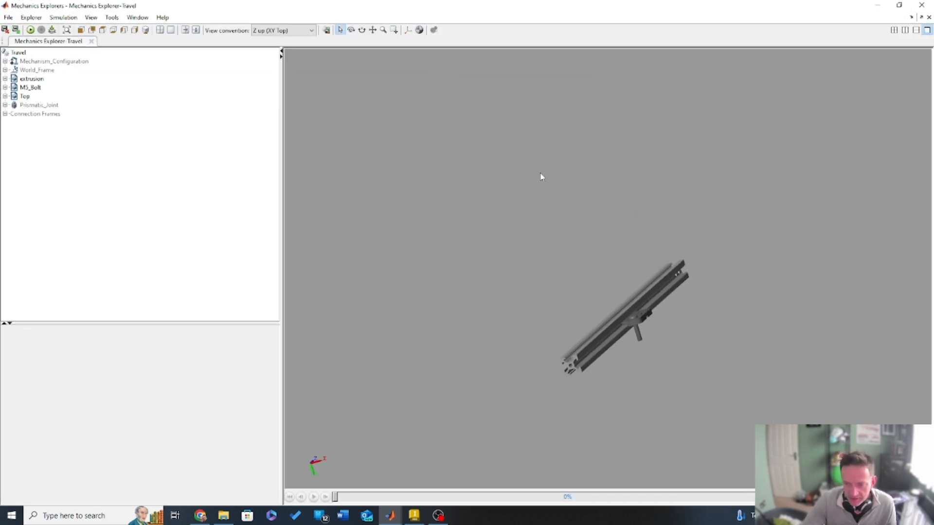
left_click_drag(615, 360, 436, 277)
scroll(598, 300, "up", 6)
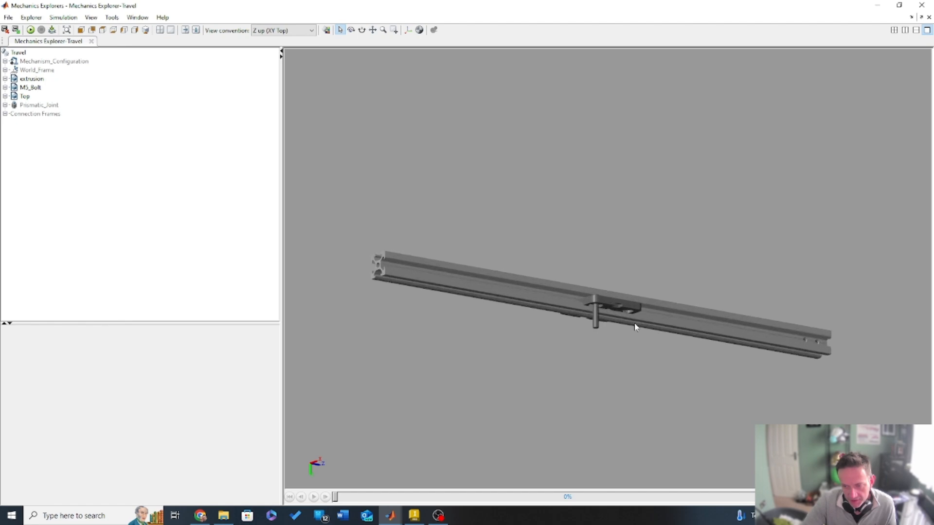
left_click_drag(595, 296, 529, 351)
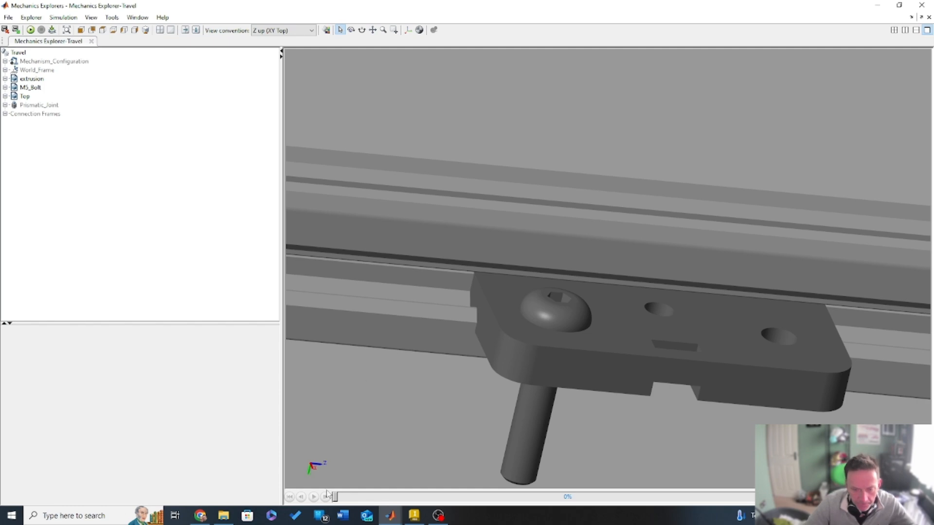
left_click_drag(563, 400, 691, 385)
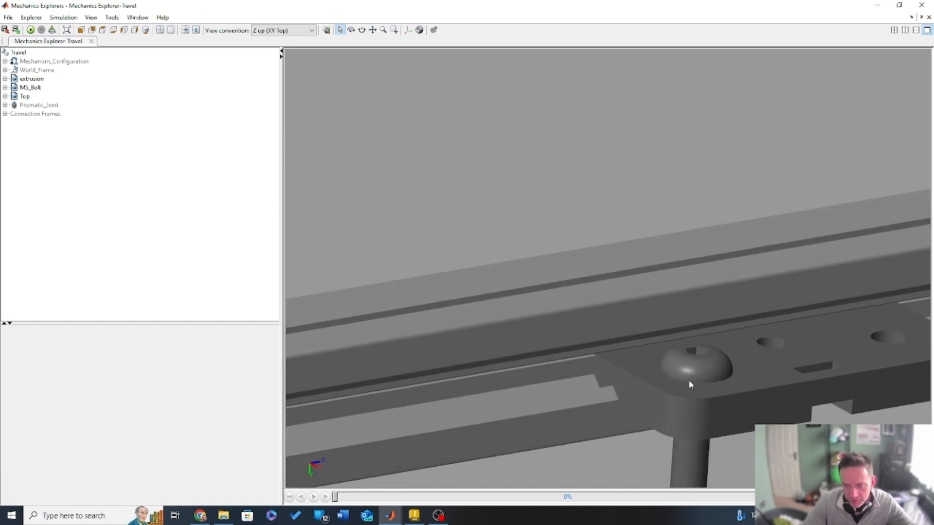
- Switch back to the Simulink model and set the M5 Bolt's frame F1 primary axis to -Z, saving the frame
mouse_move(392, 515)
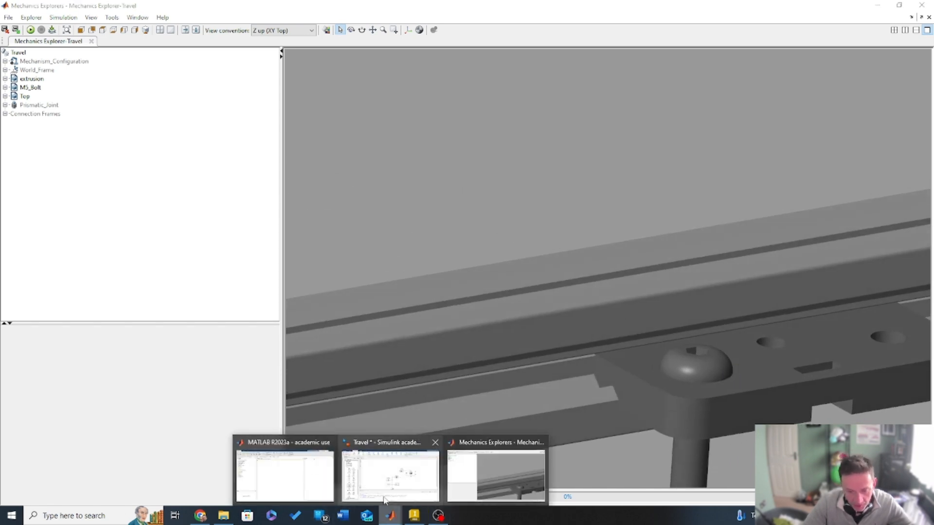
left_click(399, 477)
left_click(690, 274)
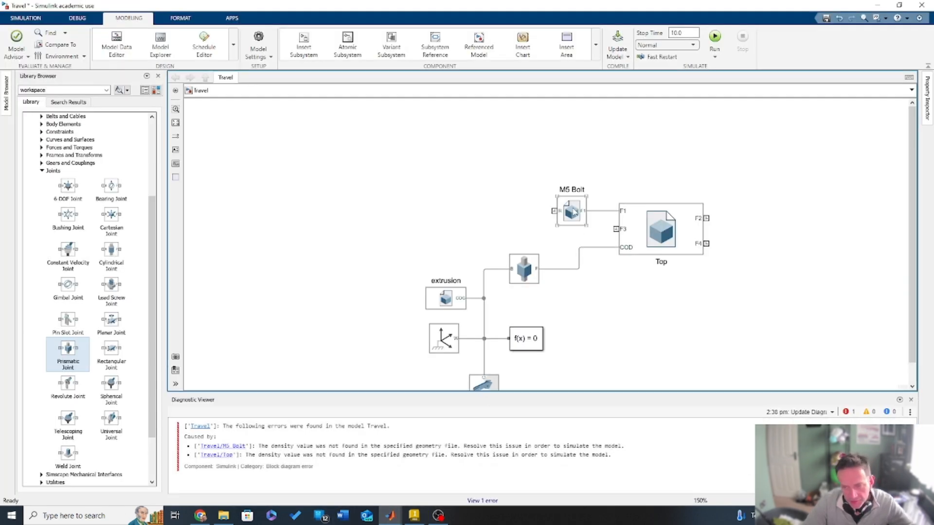
double_click(573, 211)
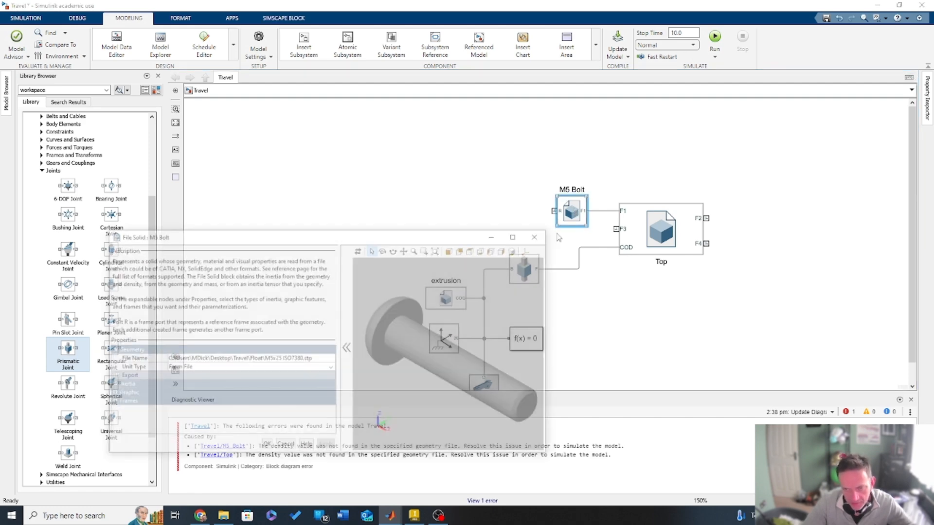
left_click(113, 406)
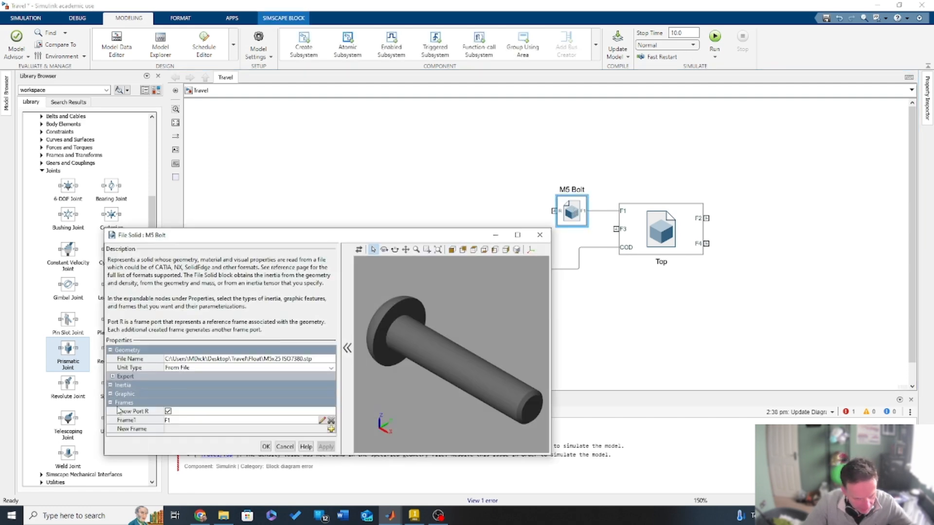
left_click(322, 420)
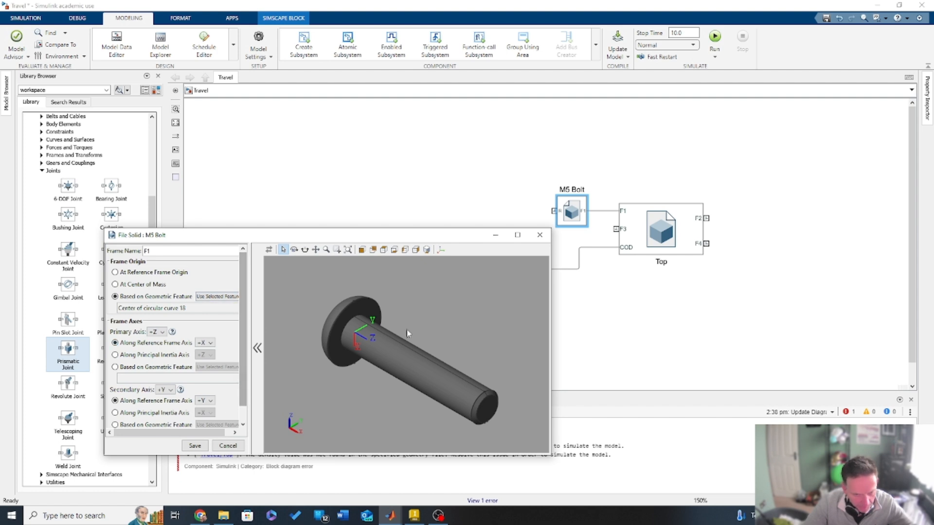
left_click(165, 331)
left_click(155, 385)
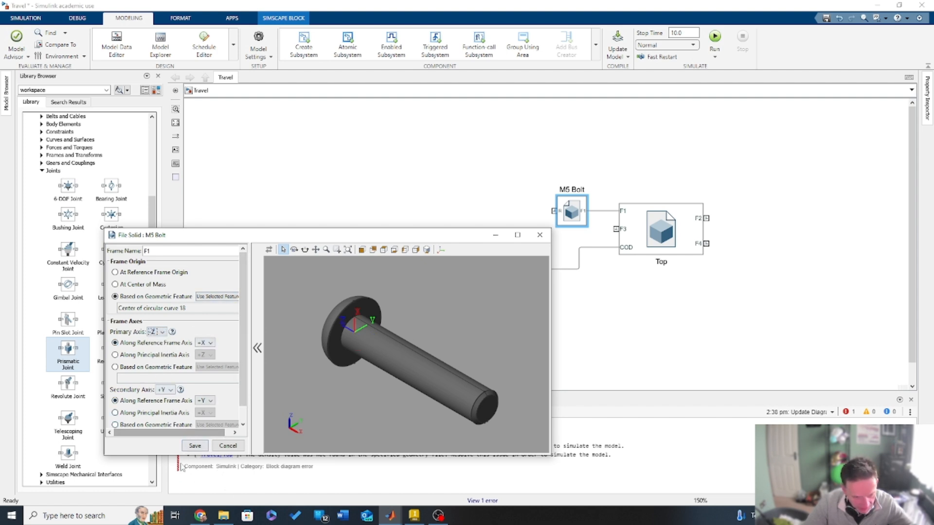
left_click(198, 446)
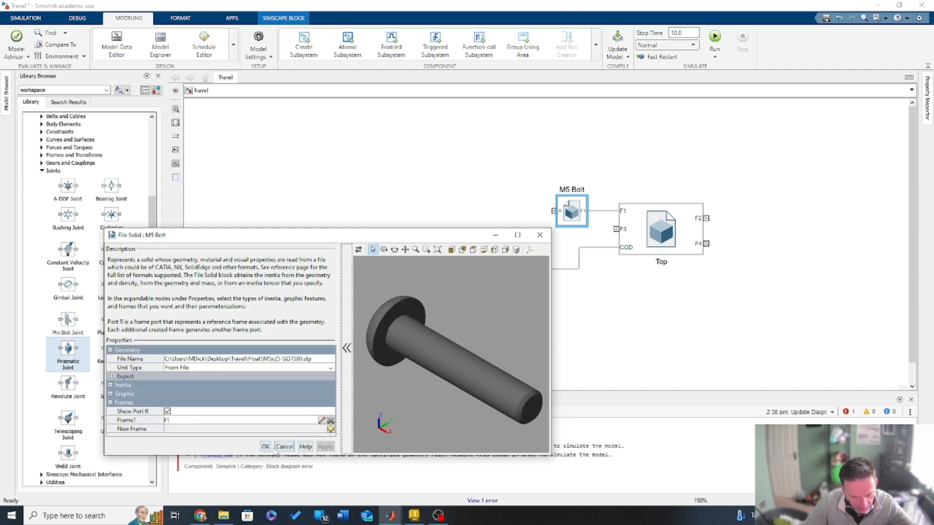
- Hide the M5 Bolt block's reference port R and apply the block settings
left_click(168, 413)
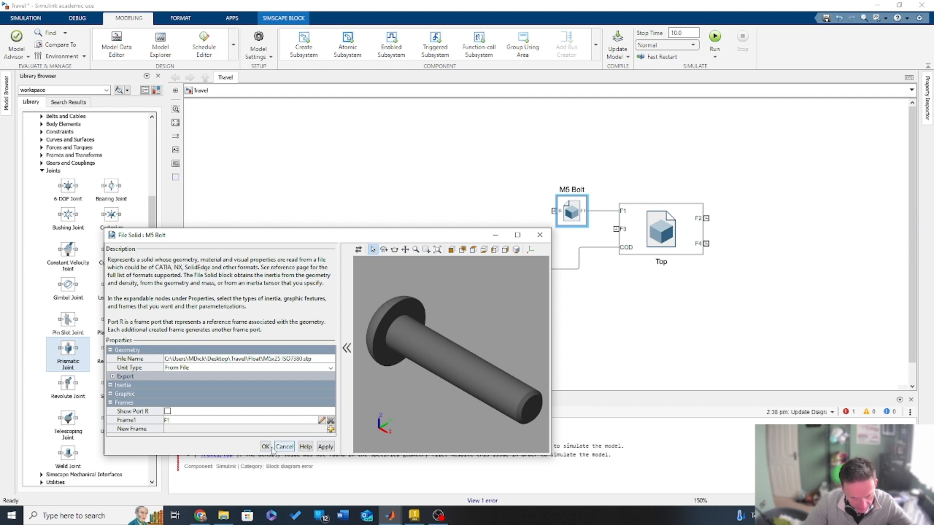
left_click(323, 448)
left_click(266, 447)
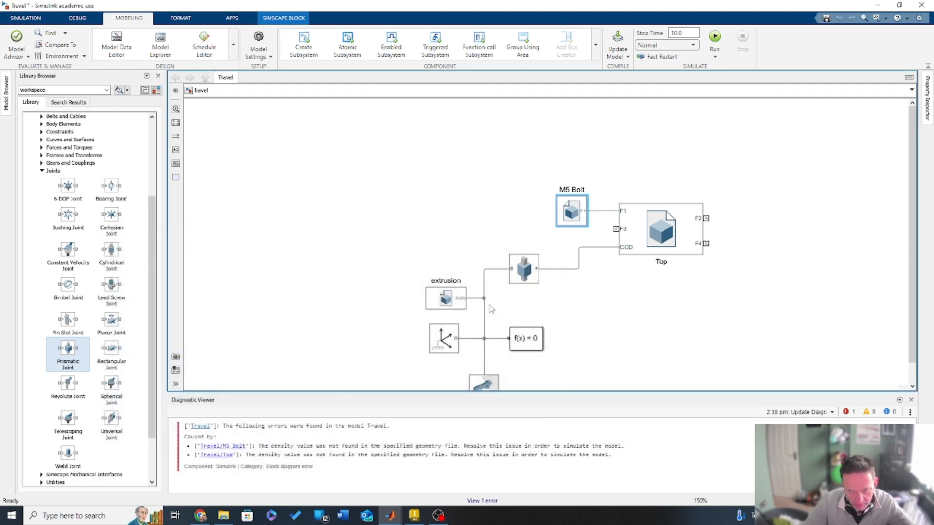
- Move the Top block farther from the M5 Bolt and delete the connection between the prismatic joint and COD
scroll(602, 223, "up", 1)
left_click_drag(671, 232, 795, 229)
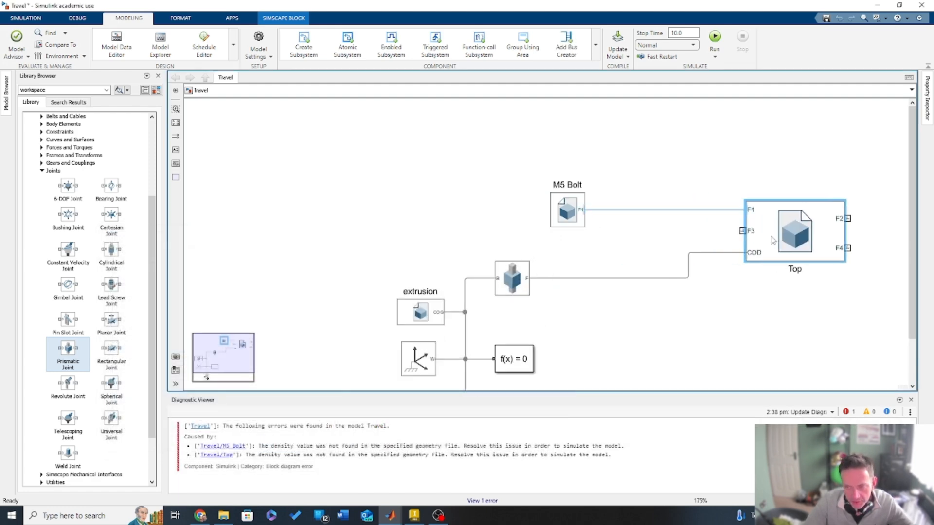
left_click(603, 278)
key("Delete")
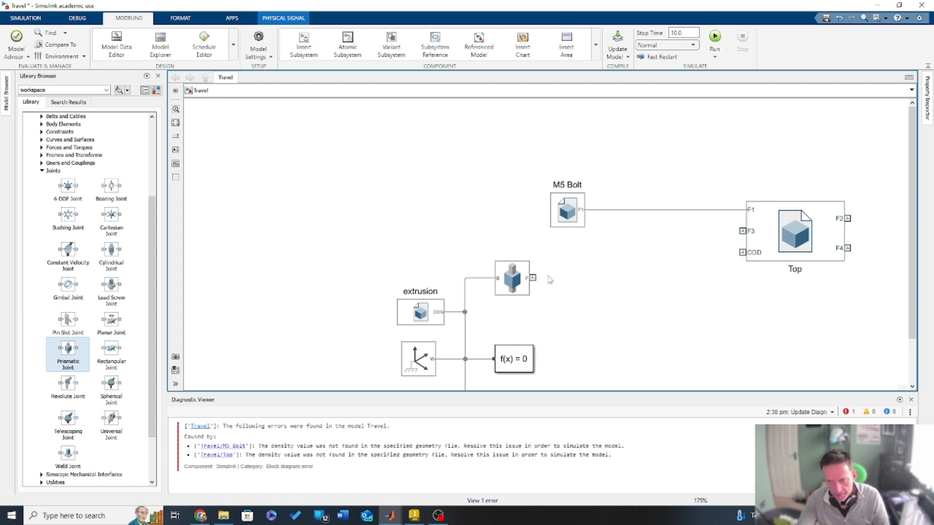
- Duplicate the M5 Bolt block beside Top, remove the stray F3-to-COD line and connect the copy's F1 port to F3
left_click(574, 220)
left_click_drag(573, 218, 743, 253)
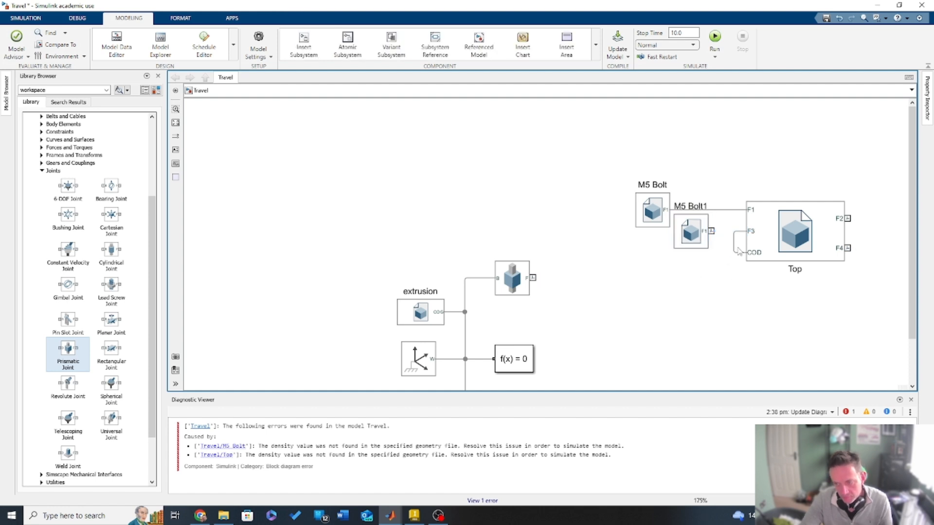
left_click(738, 253)
key("Delete")
left_click_drag(712, 231, 760, 233)
scroll(599, 294, "down", 3)
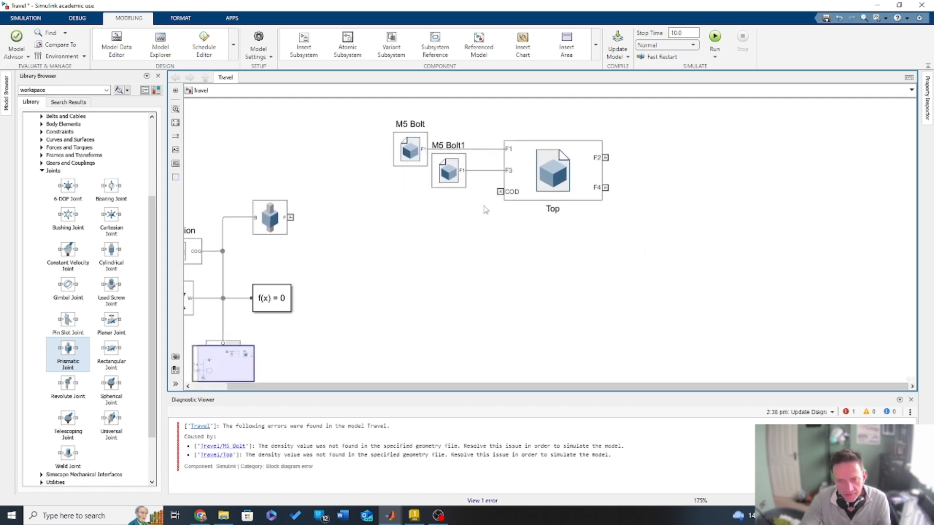
- Add two more M5 Bolt copies connected to Top's F2 and F4 ports, and space out the bolts at F1 and F3
left_click_drag(440, 175, 638, 193)
left_click(635, 226)
scroll(635, 226, "down", 3)
scroll(552, 143, "up", 3)
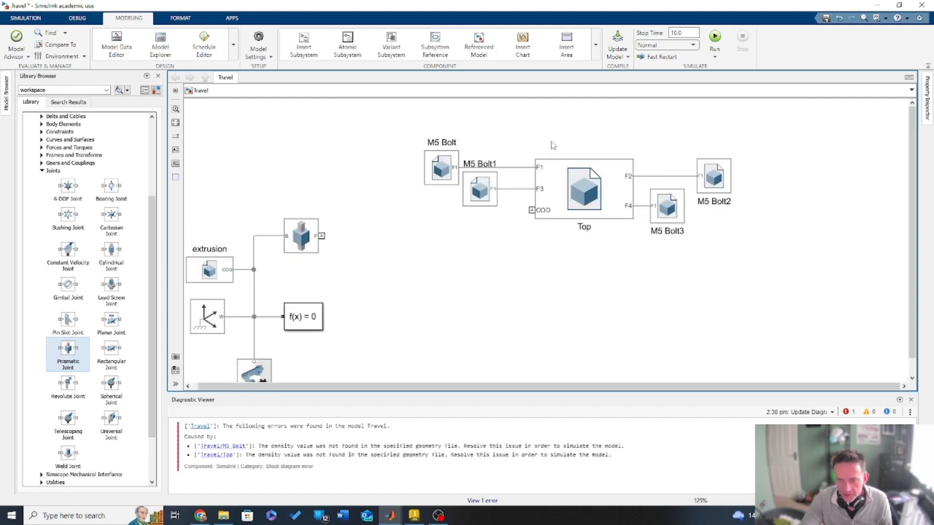
left_click_drag(481, 184, 426, 170)
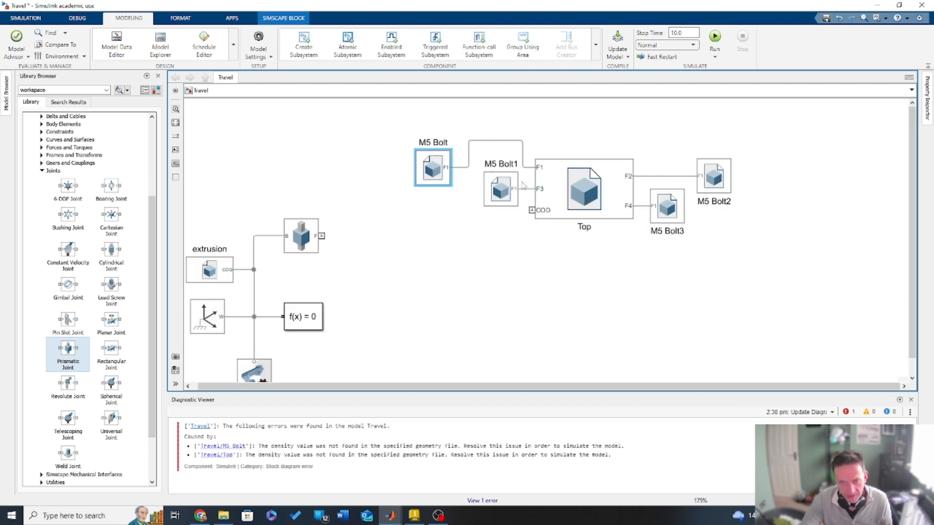
scroll(472, 217, "down", 2)
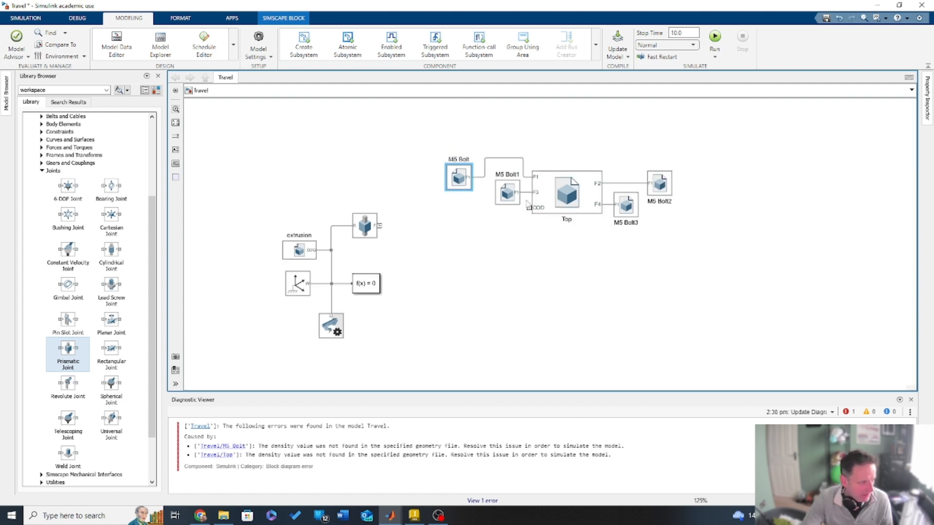
scroll(627, 168, "up", 1)
scroll(571, 142, "up", 1)
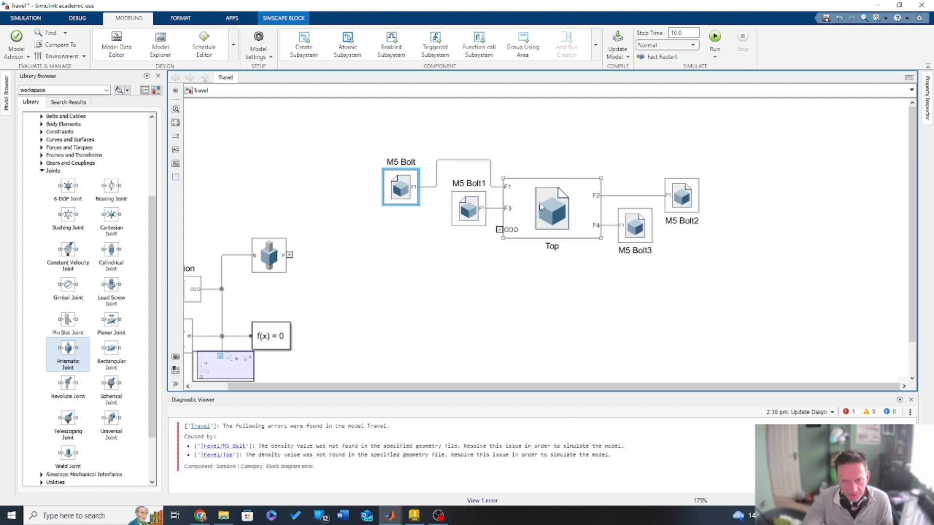
- Delete the three copied bolt blocks and their dangling connection lines, keeping only the M5 Bolt on F1
left_click(428, 293)
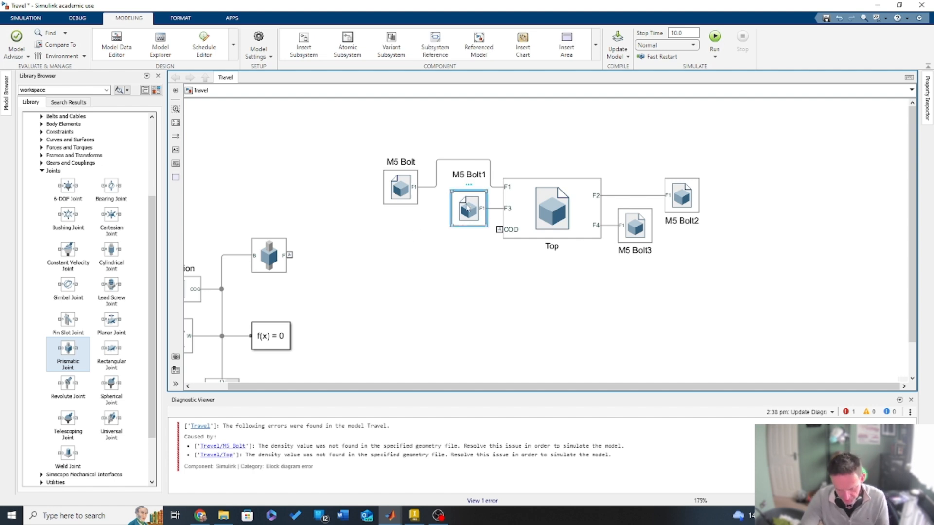
key("Delete")
left_click(635, 225)
key("Delete")
left_click(682, 197)
key("Delete")
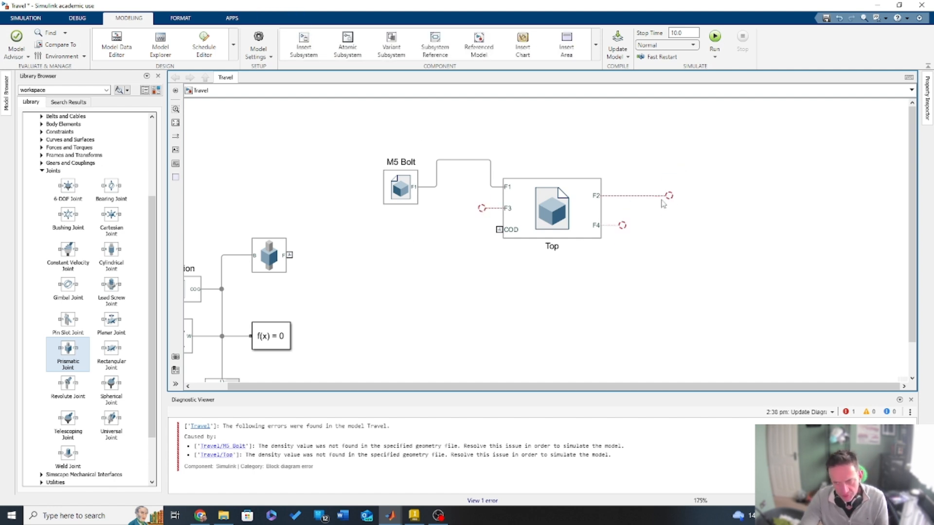
left_click(612, 226)
key("Delete")
left_click(511, 224)
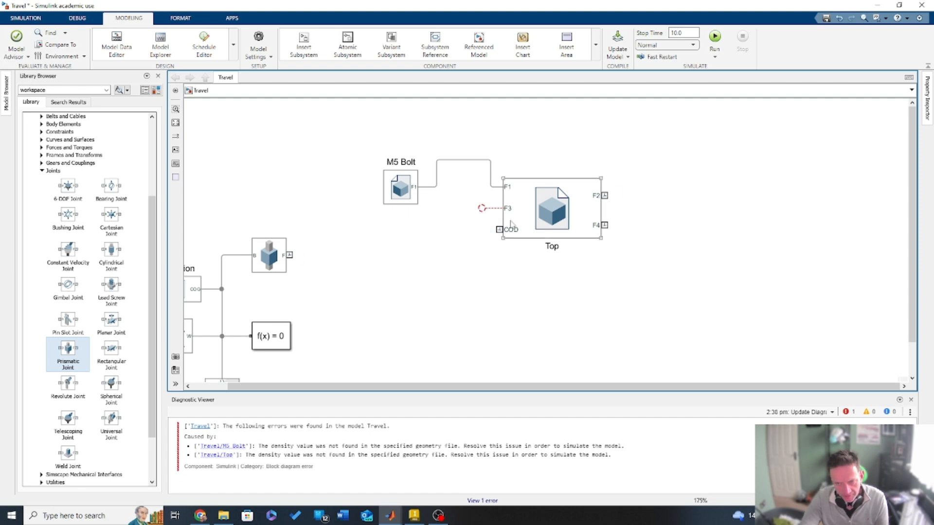
- Open the File Solid settings of the M5 Bolt block
left_click(410, 189)
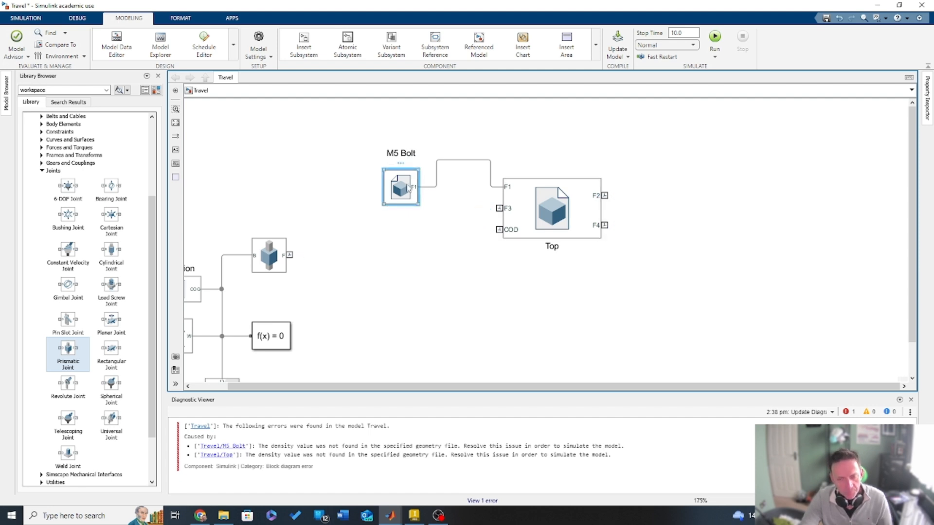
double_click(409, 189)
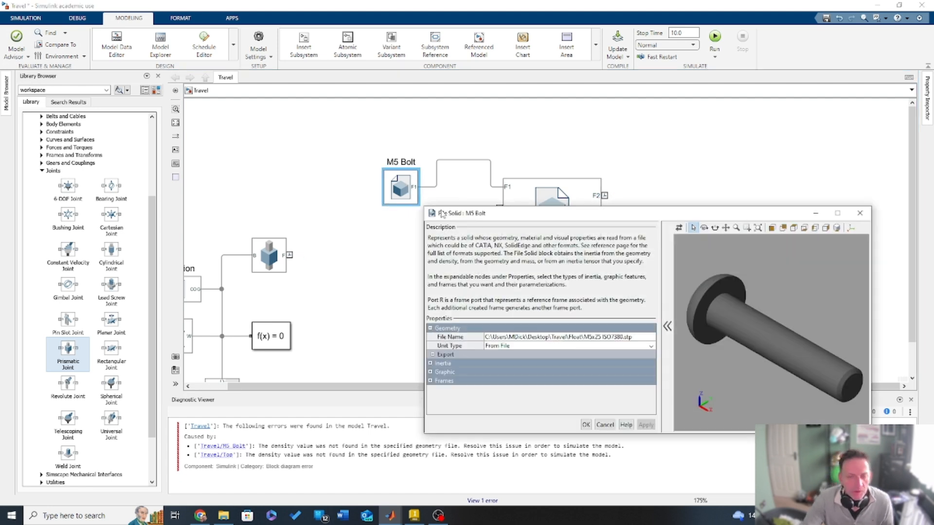
left_click(605, 425)
left_click(414, 214)
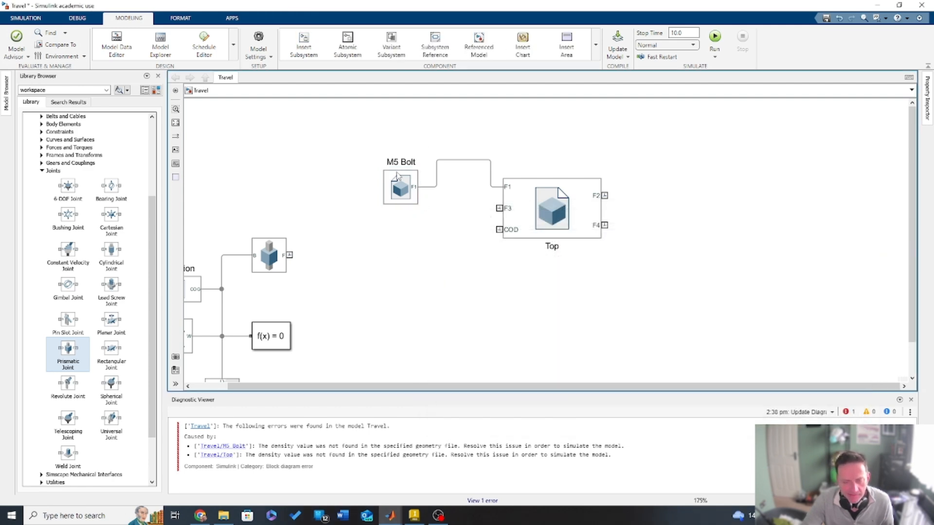
double_click(399, 188)
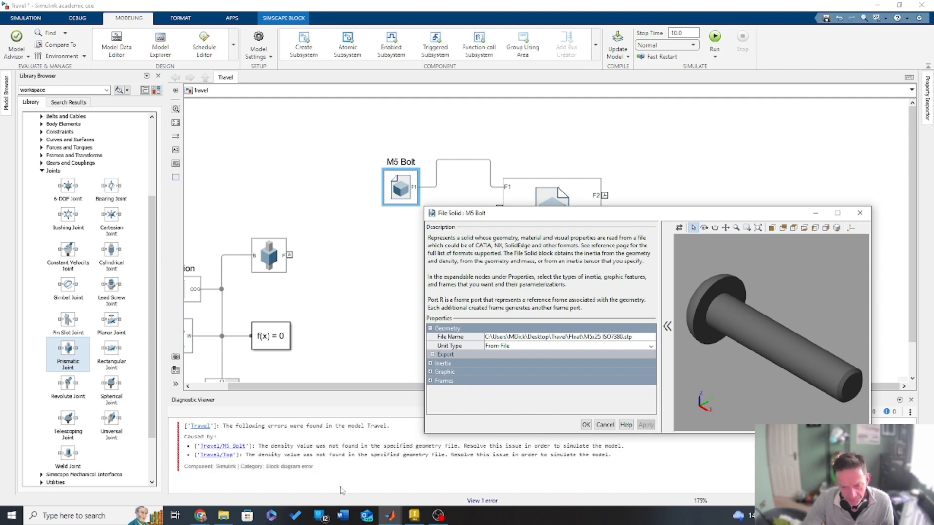
- Switch to Inventor and examine the Mini V Gantry Set assembly from above and below, including its bolts, spacers and wheels
left_click(414, 517)
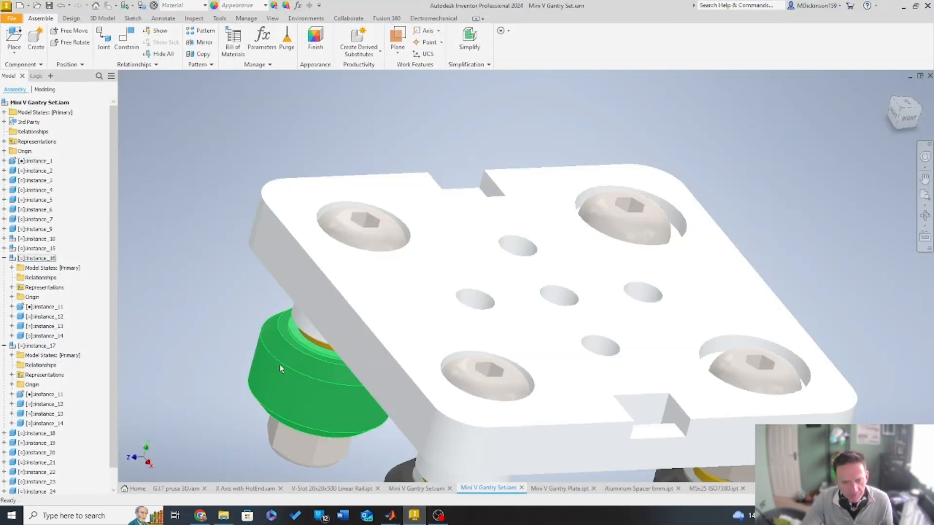
left_click_drag(236, 415, 419, 260)
scroll(419, 261, "up", 3)
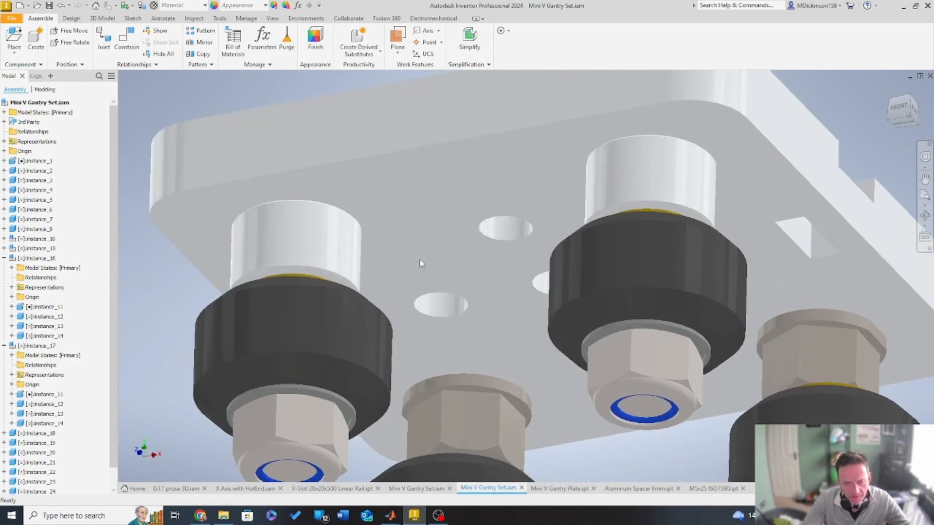
left_click_drag(321, 252, 305, 335)
left_click(385, 334)
scroll(445, 350, "down", 2)
scroll(441, 209, "down", 2)
left_click_drag(441, 209, 536, 104)
left_click_drag(394, 264, 480, 191)
left_click(177, 107)
left_click_drag(177, 107, 292, 141)
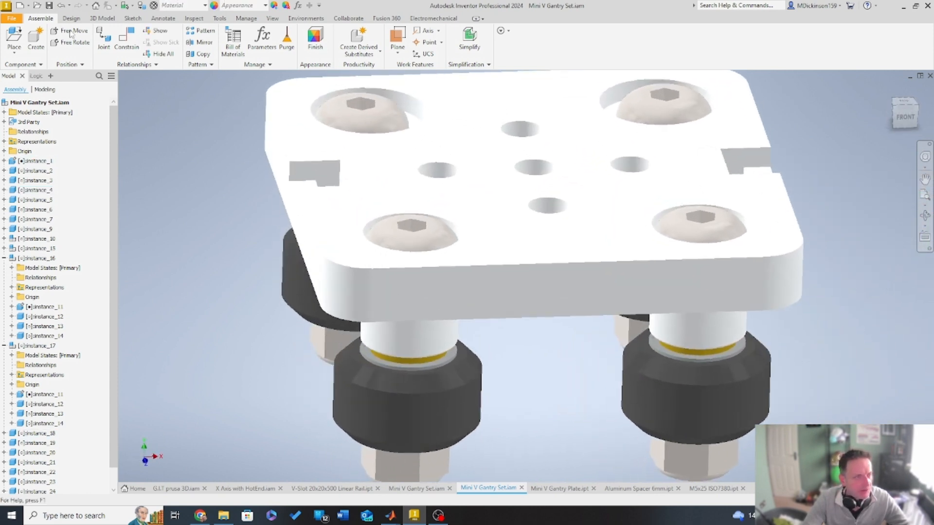
- Start the Measure tool and inspect the bolt head recesses and the plate's corner for features to measure
left_click(219, 18)
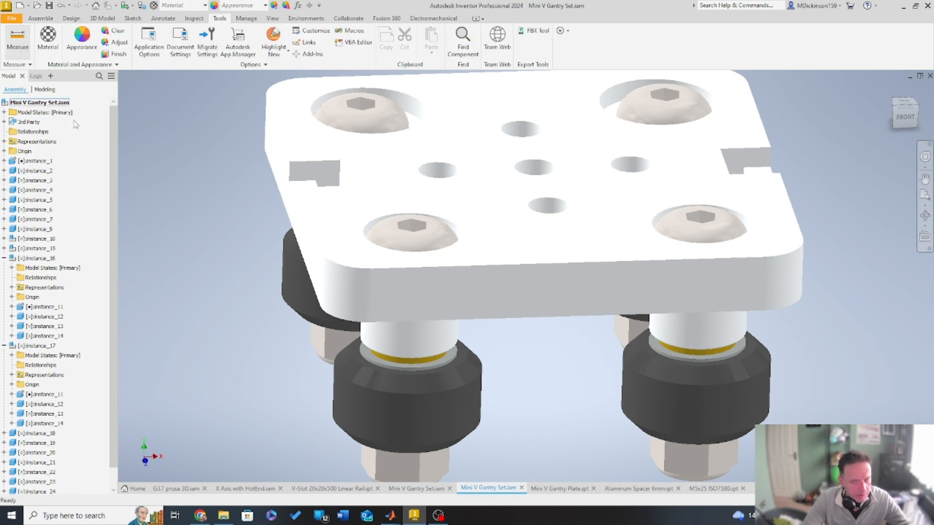
key("m")
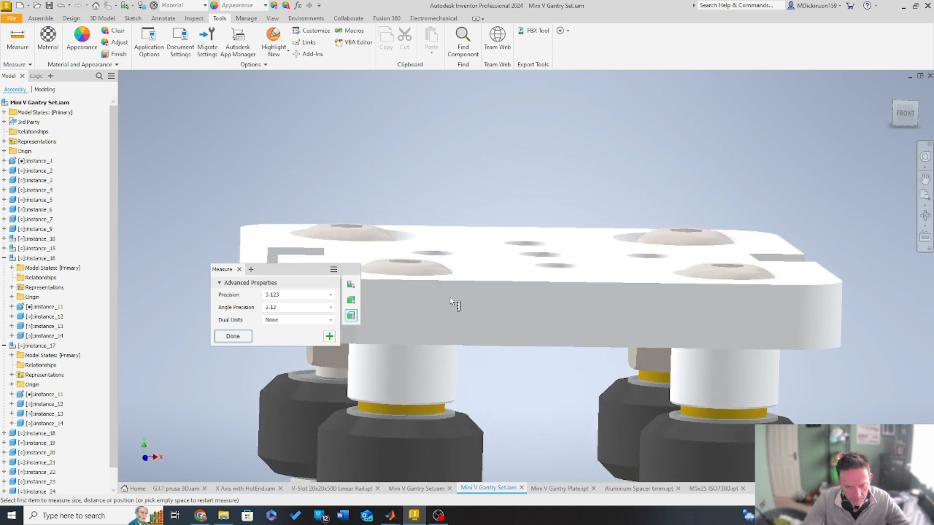
scroll(450, 302, "up", 5)
scroll(549, 226, "up", 2)
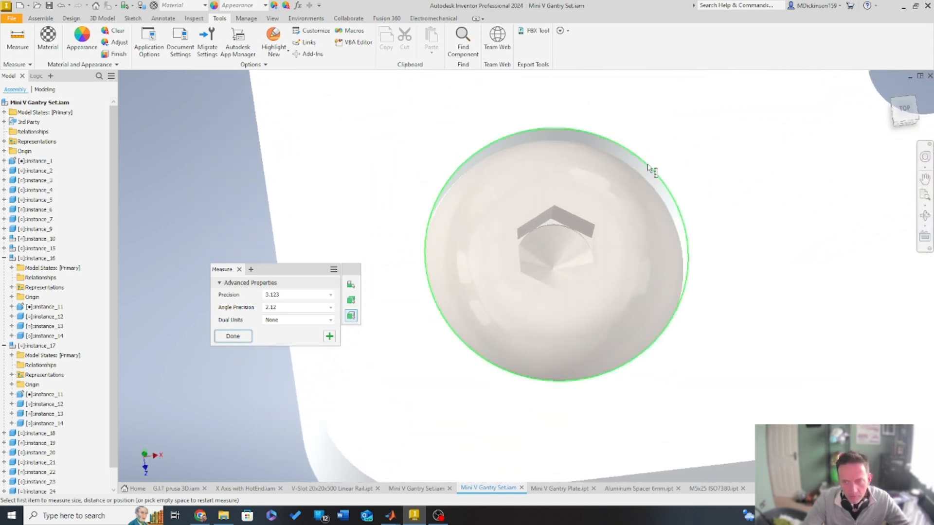
scroll(621, 200, "down", 3)
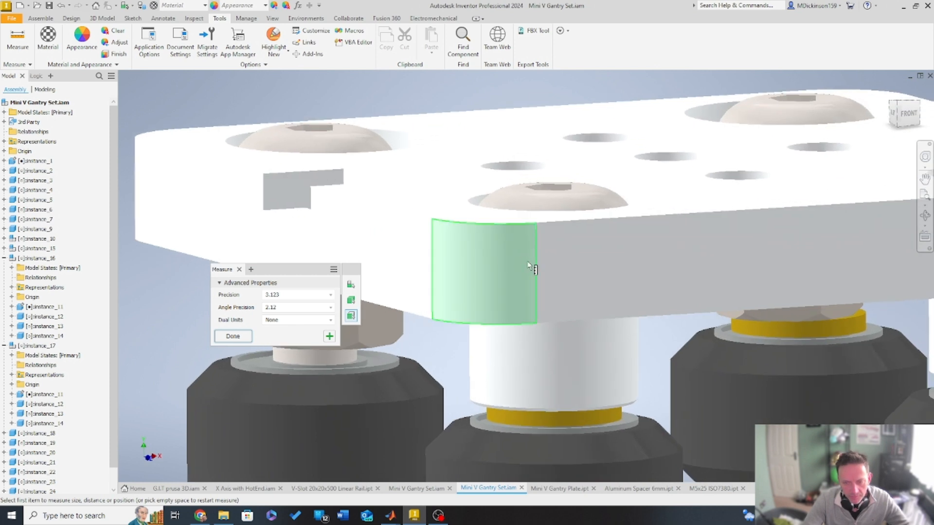
left_click(541, 262)
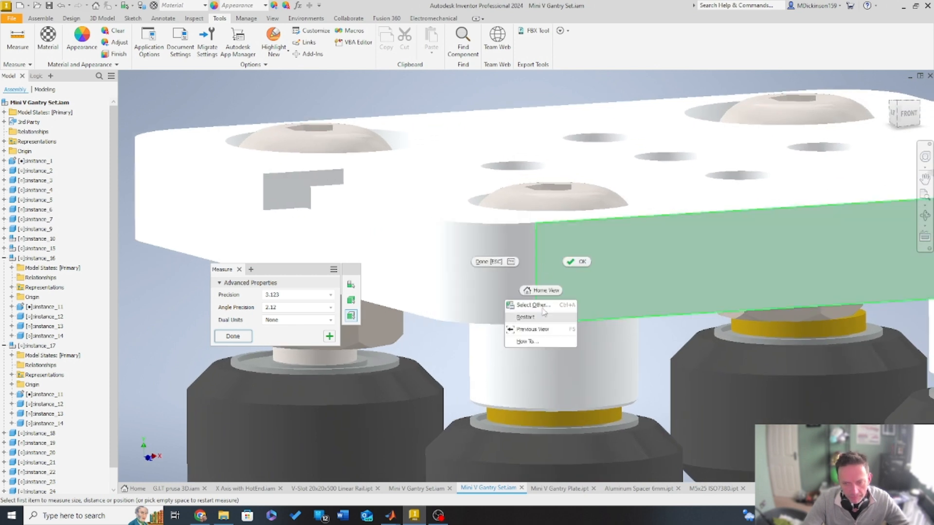
left_click(577, 303)
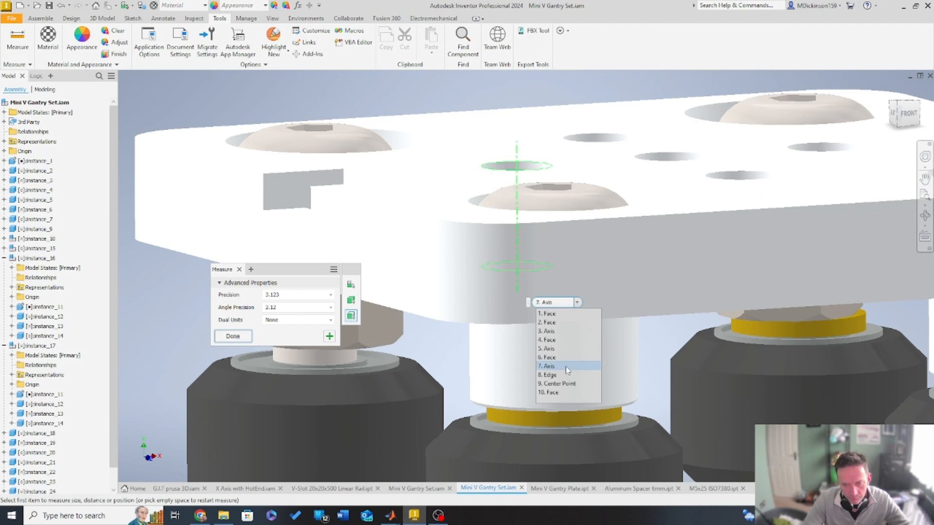
left_click(549, 375)
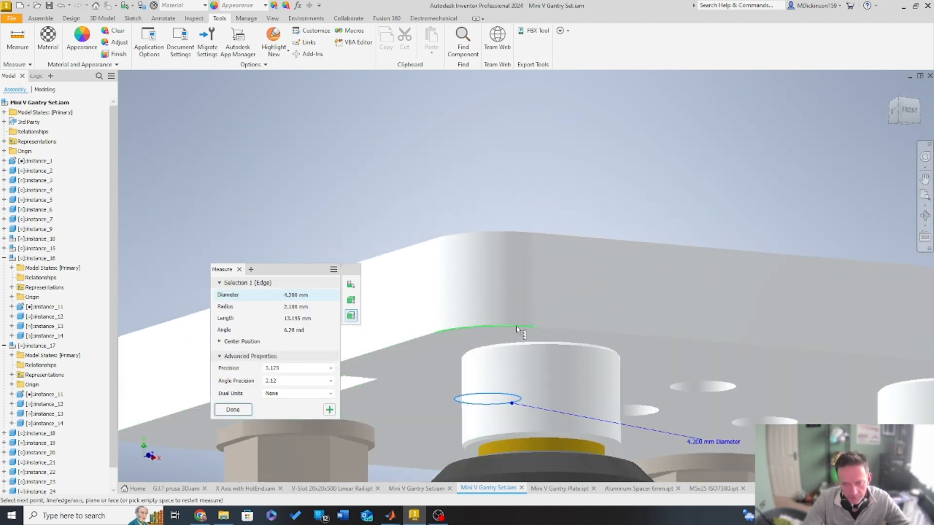
left_click(577, 315)
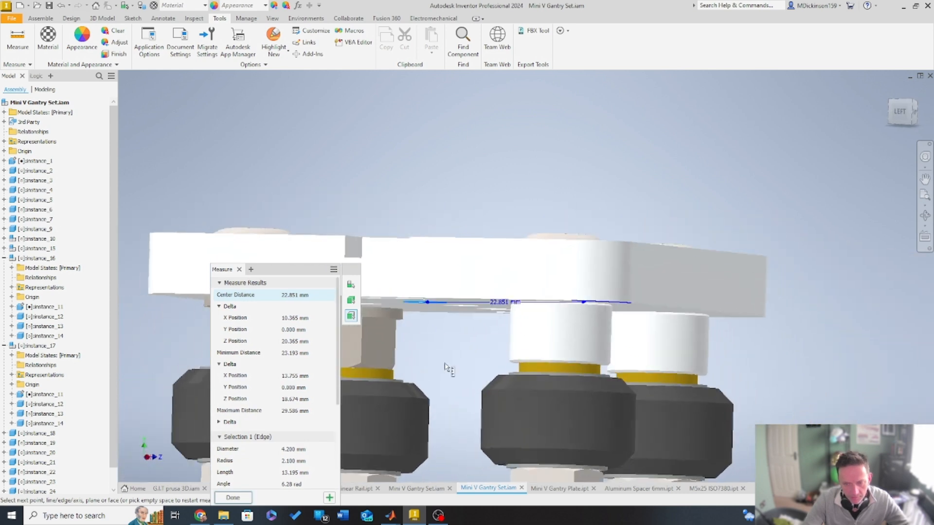
left_click(448, 357)
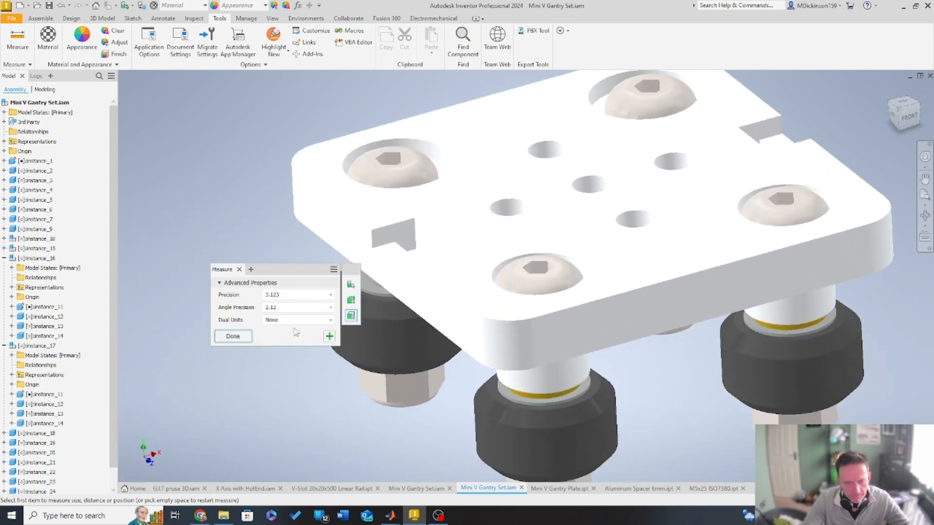
key("Escape")
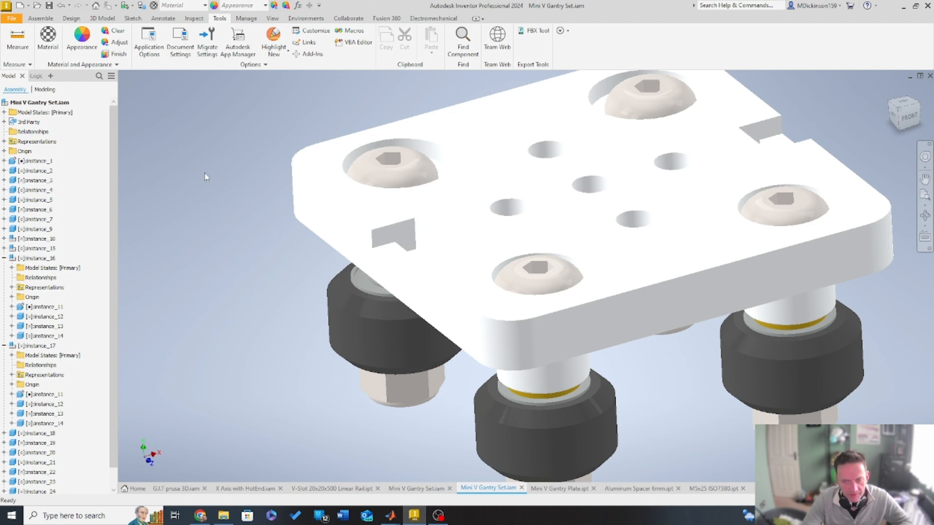
- Hide the front corner bolt and measure the distance from its counterbore's floor edge to the top edge of the spacer beneath
right_click(563, 280)
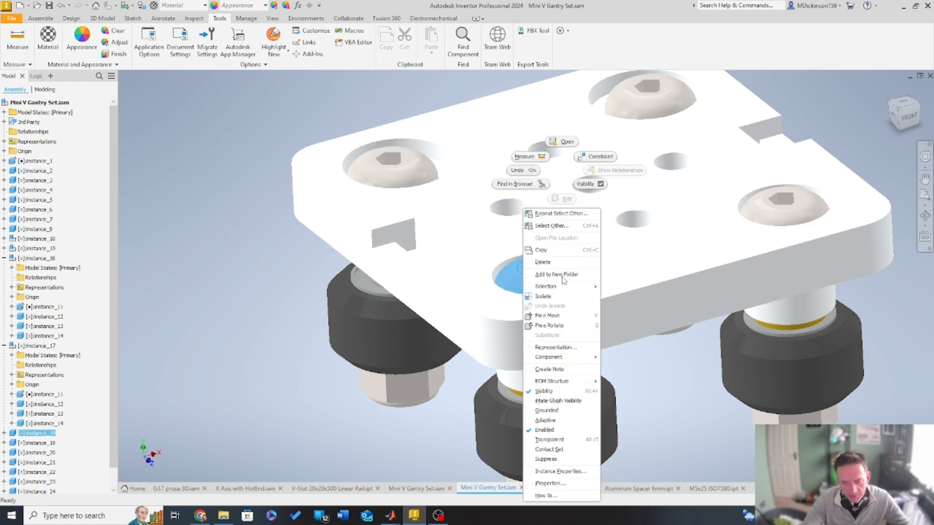
left_click(586, 183)
left_click(17, 39)
scroll(574, 309, "up", 5)
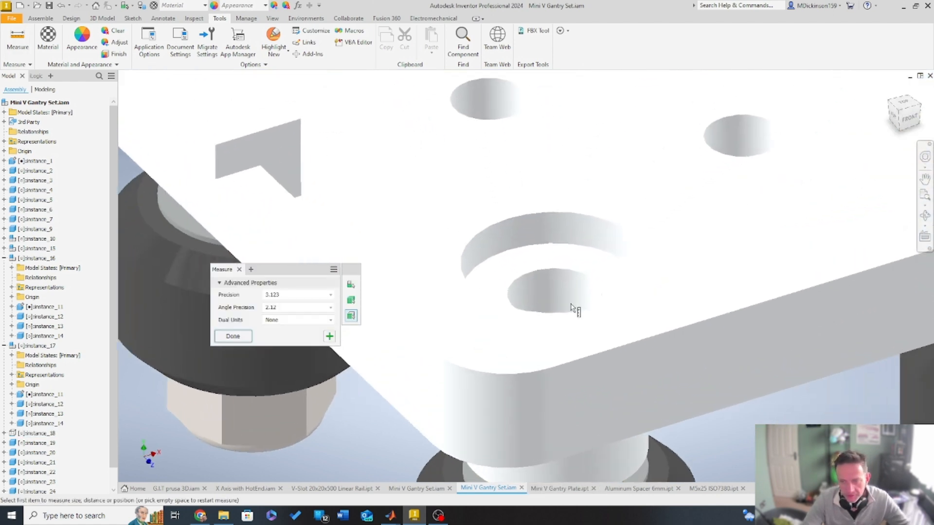
left_click(554, 244)
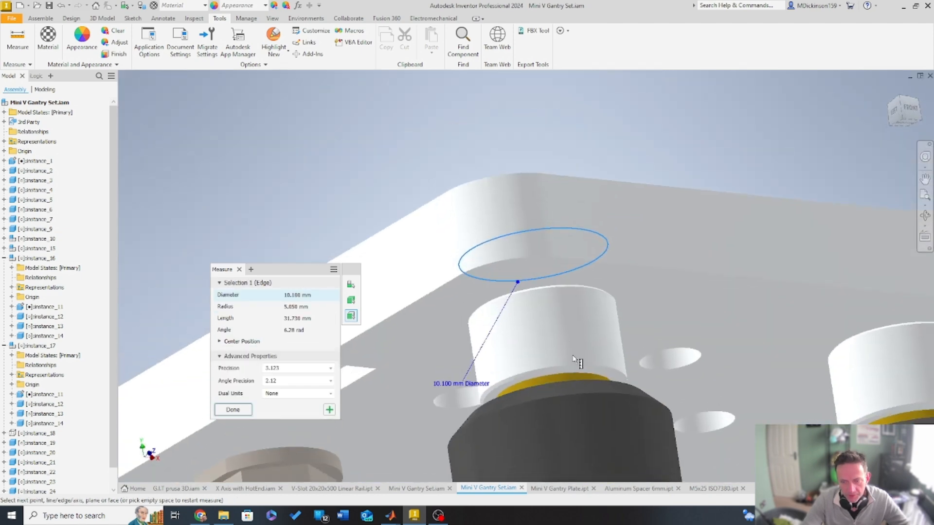
scroll(574, 360, "up", 3)
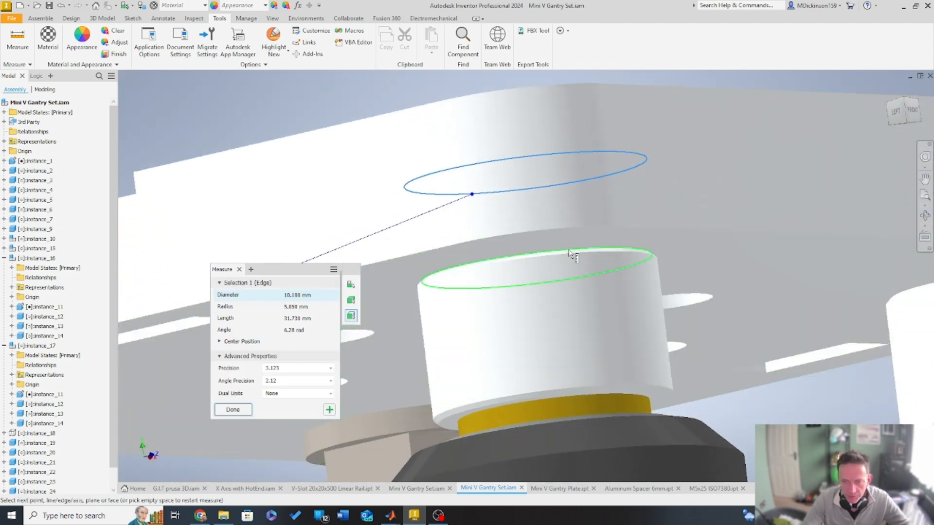
left_click(570, 254)
scroll(480, 336, "down", 4)
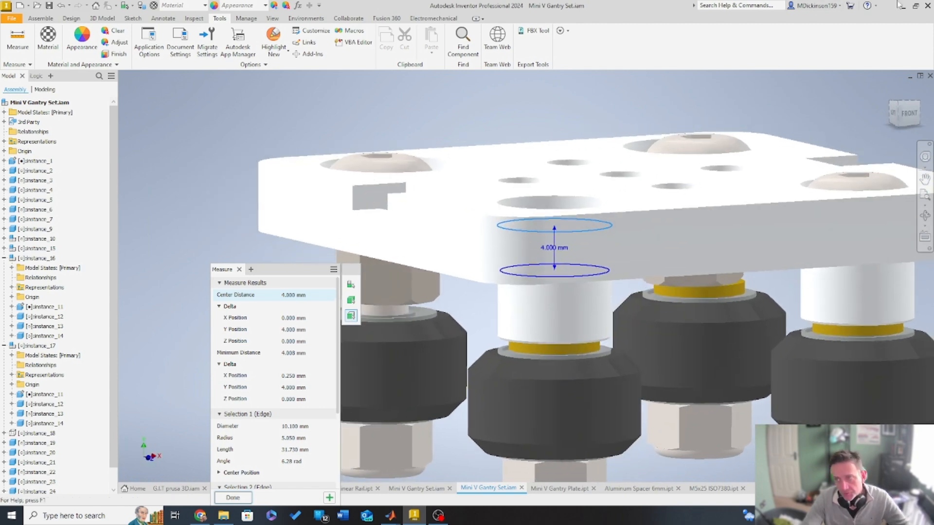
- Switch to the Simulink Travel model, close the M5 Bolt properties and move the Top block farther away from M5 Bolt
left_click(900, 5)
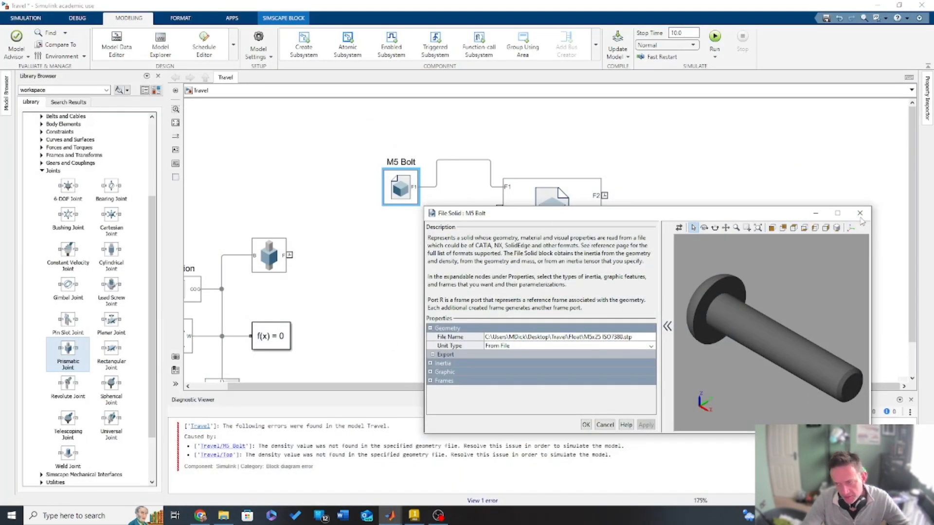
left_click(870, 212)
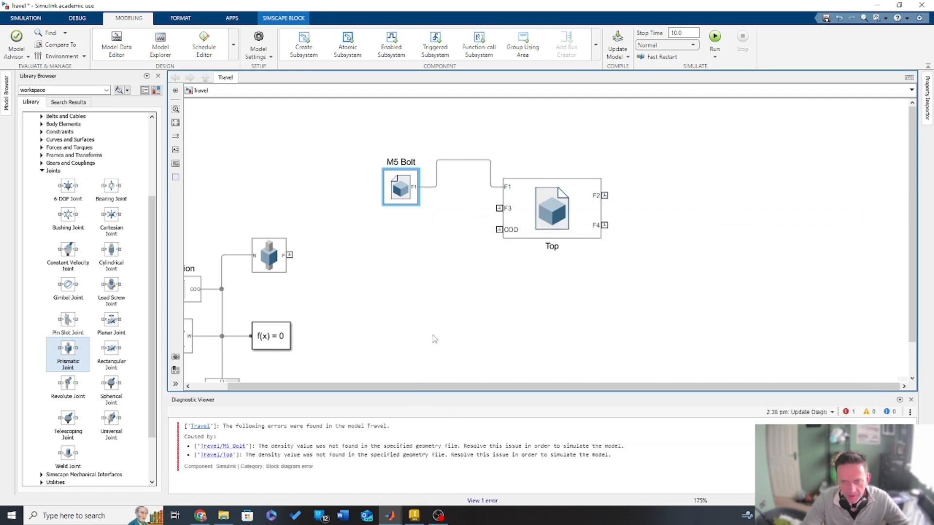
left_click_drag(538, 199, 617, 199)
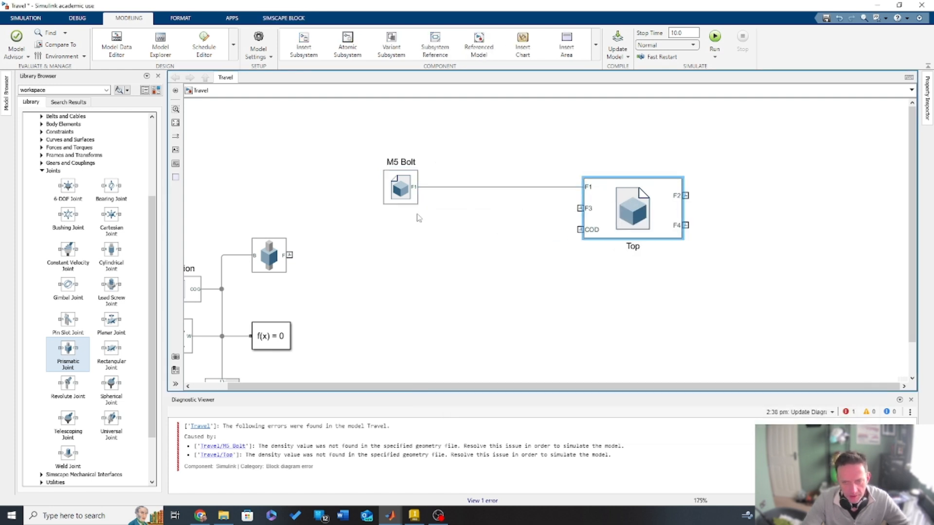
- Add a Rigid Transform block below the line between M5 Bolt and Top
left_click(455, 246)
double_click(458, 248)
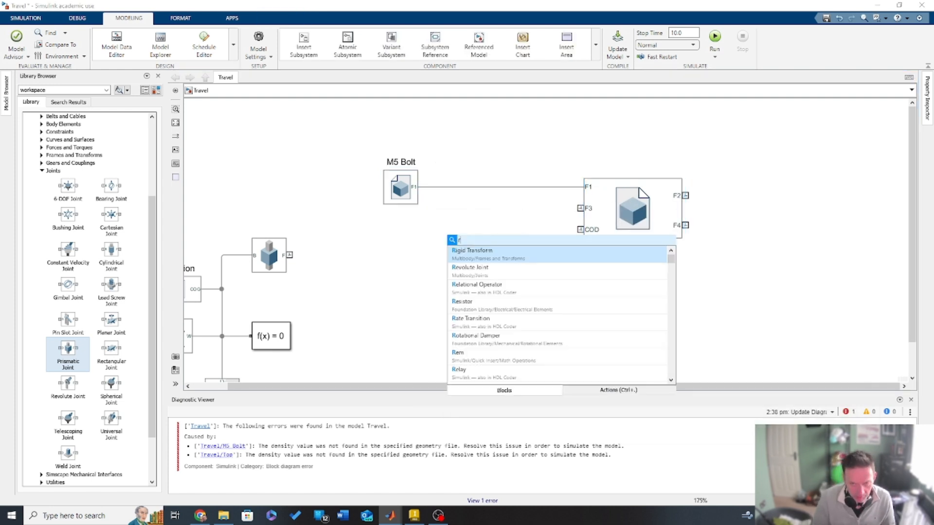
type("ri")
left_click(501, 253)
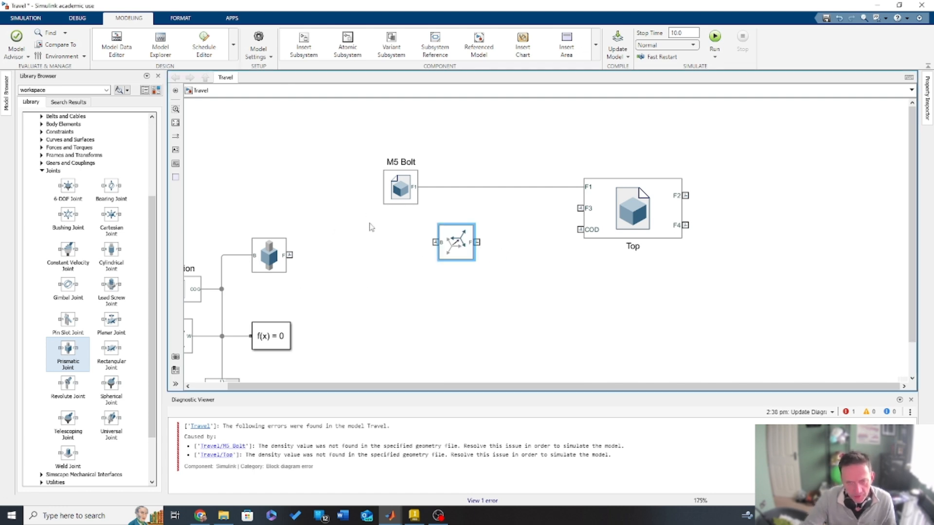
- Place the M5 Bolt block rotated above Top and connect the flipped Rigid Transform's base port to the M5 Bolt–Top F1 line
left_click_drag(418, 198, 578, 144)
key("ctrl+r")
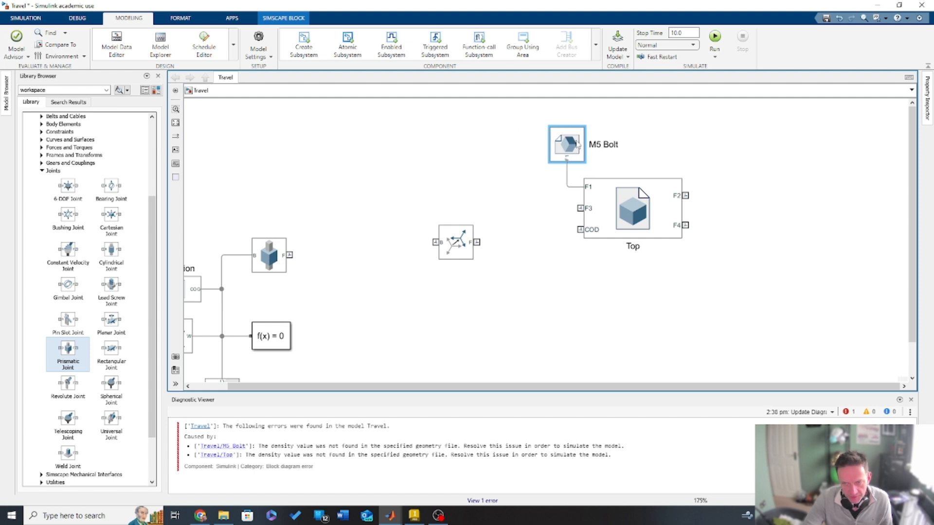
left_click_drag(471, 239, 528, 183)
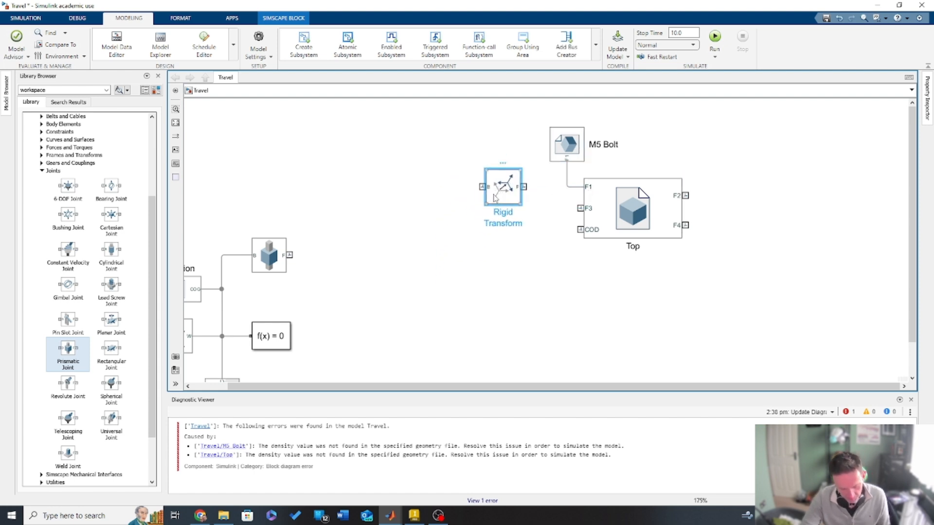
key("ctrl+r")
key("ctrl+r")
left_click_drag(525, 186, 566, 186)
- Set the Rigid Transform's translation to the Standard Axis method with an offset of 4 mm
double_click(537, 189)
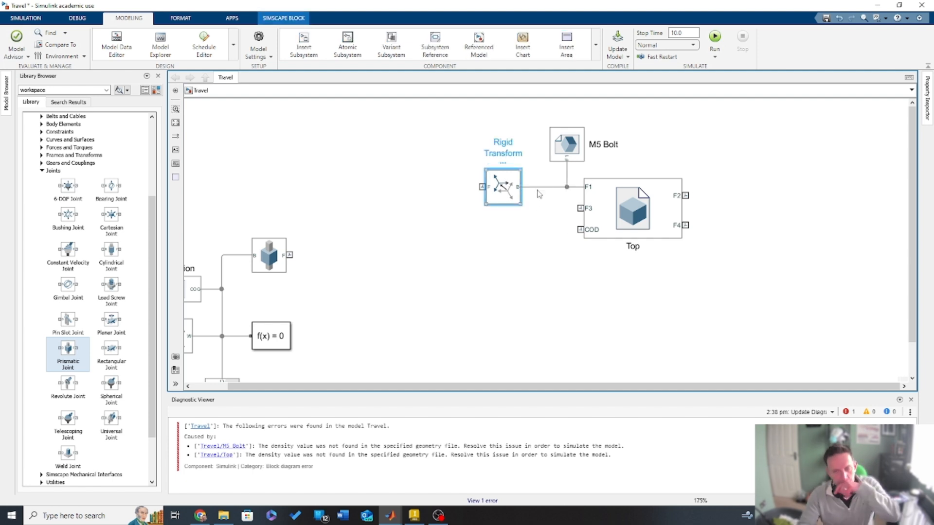
left_click(529, 162)
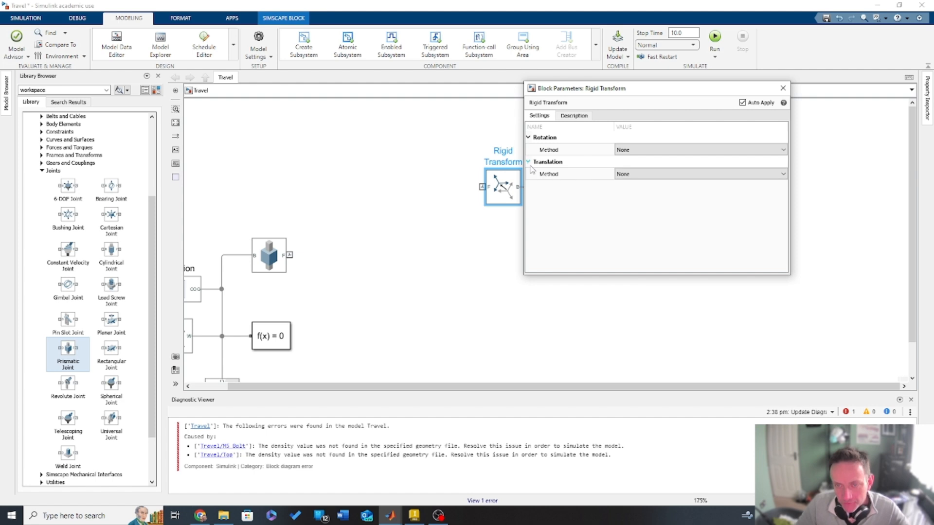
left_click(626, 174)
left_click(653, 175)
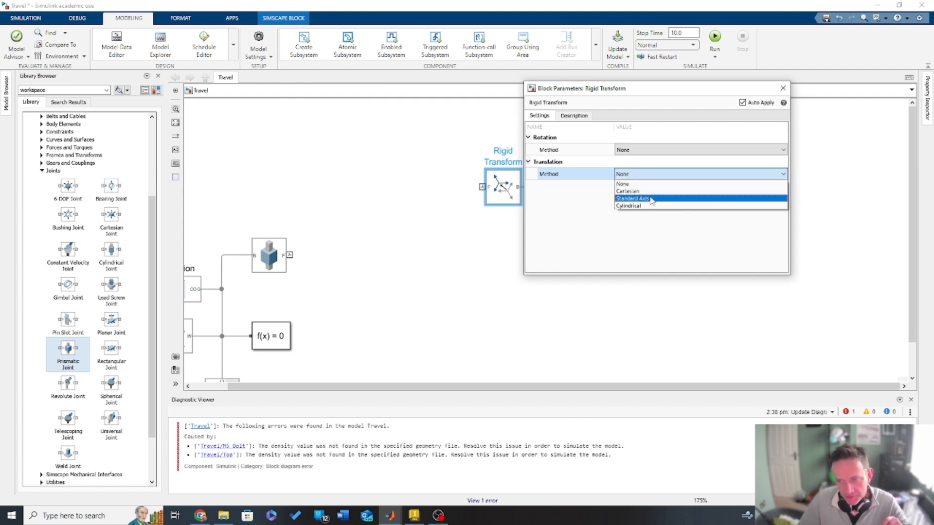
left_click(652, 199)
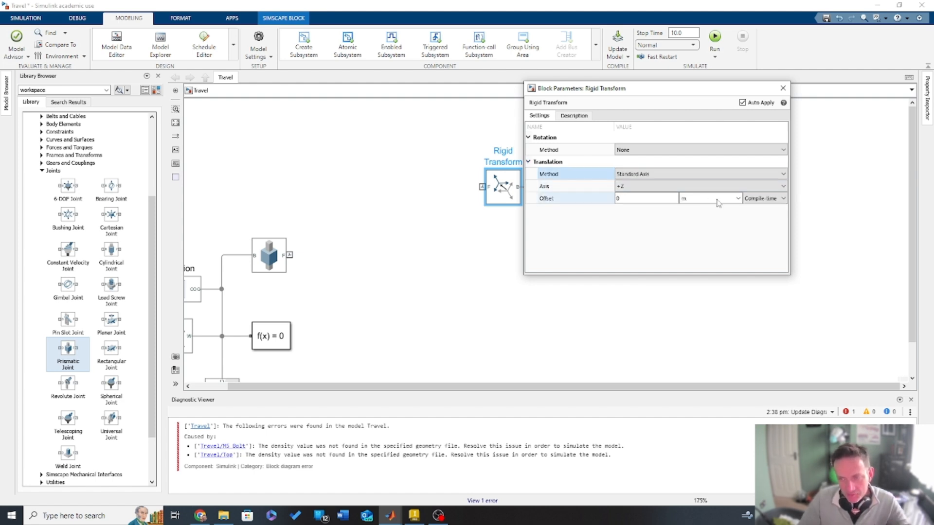
left_click(738, 199)
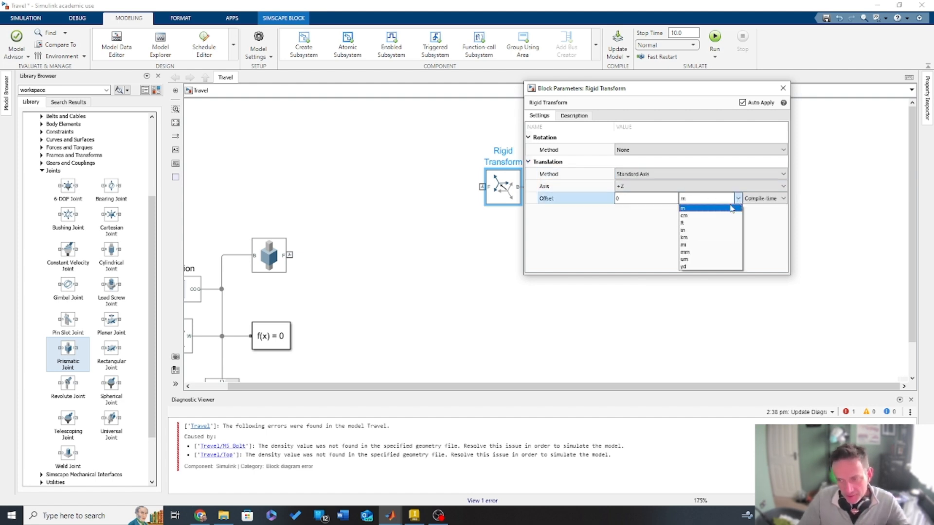
left_click(703, 255)
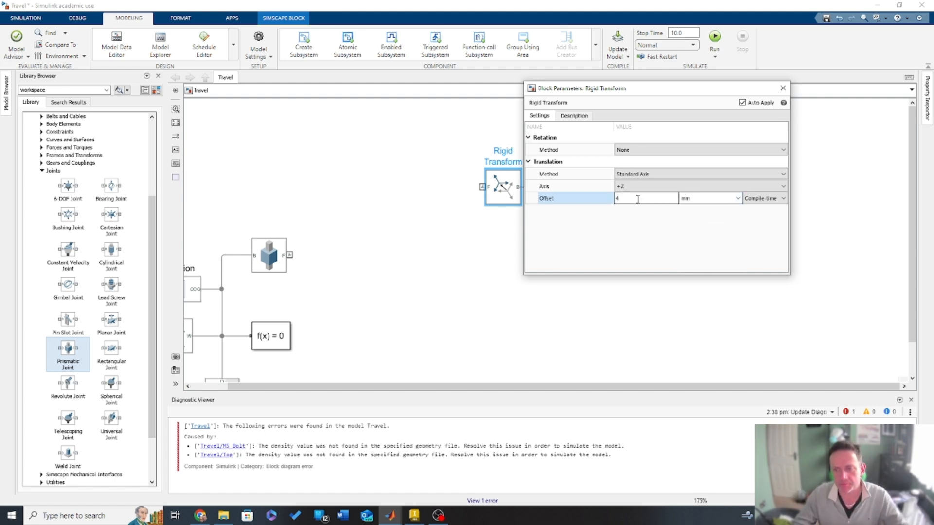
left_click(783, 89)
left_click(437, 190)
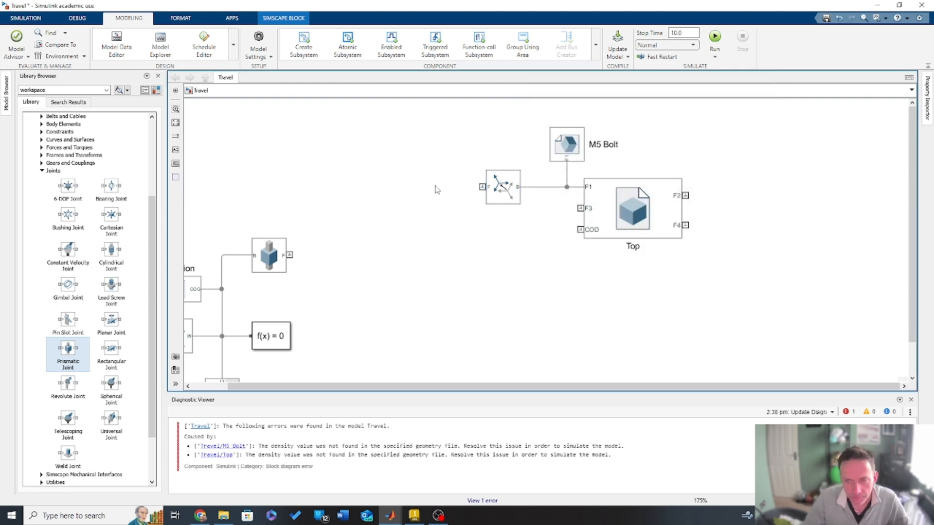
- Add a File Solid block on the empty canvas above the Rigid Transform
double_click(417, 144)
type("file")
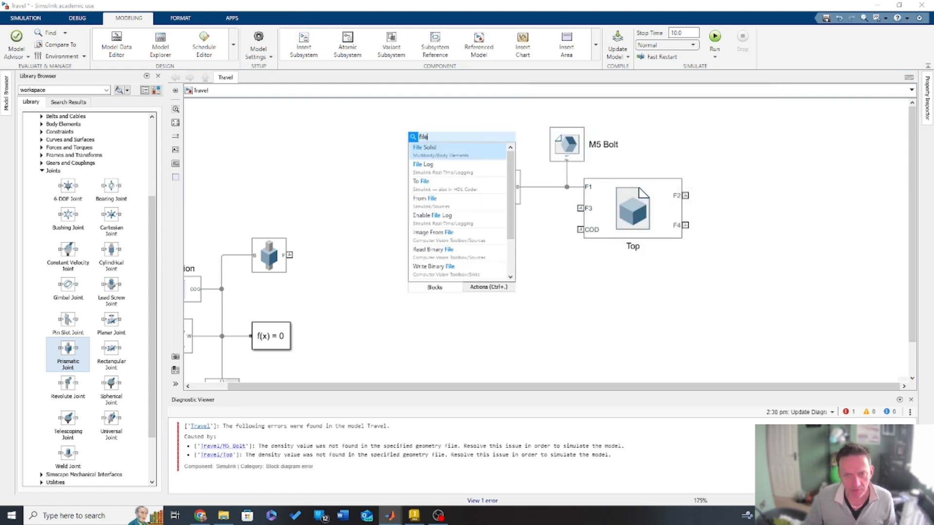
left_click(448, 147)
- Load Aluminum Spacer 6mm.stp from the Desktop's Travel\Float folder as the new File Solid block's geometry file
double_click(424, 154)
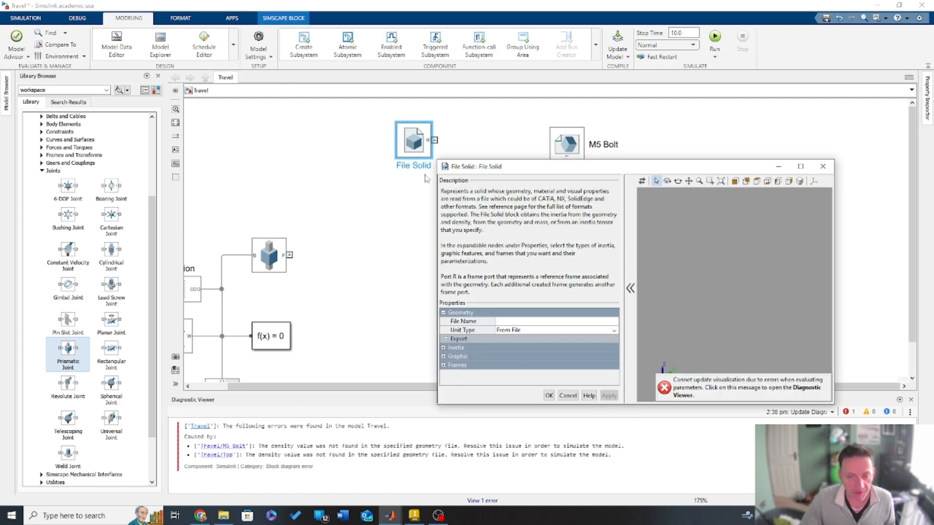
left_click(606, 322)
left_click(616, 323)
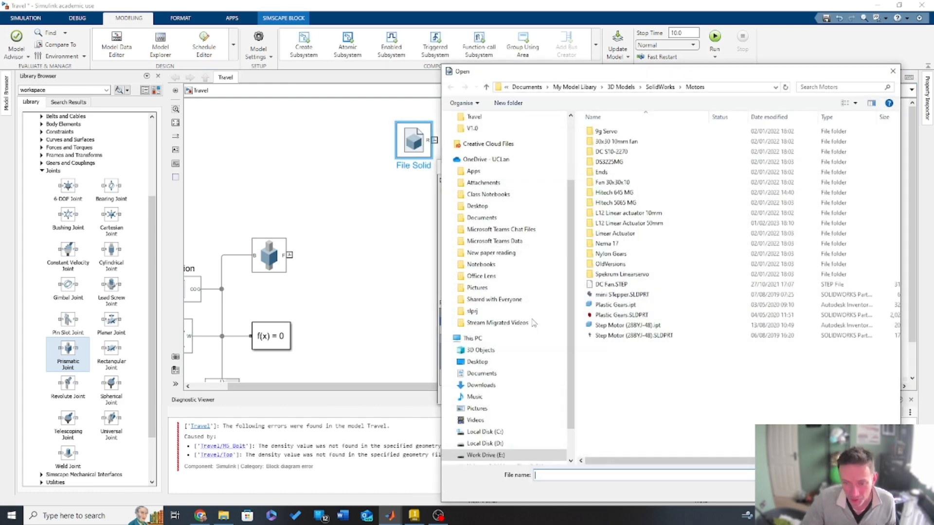
left_click(478, 362)
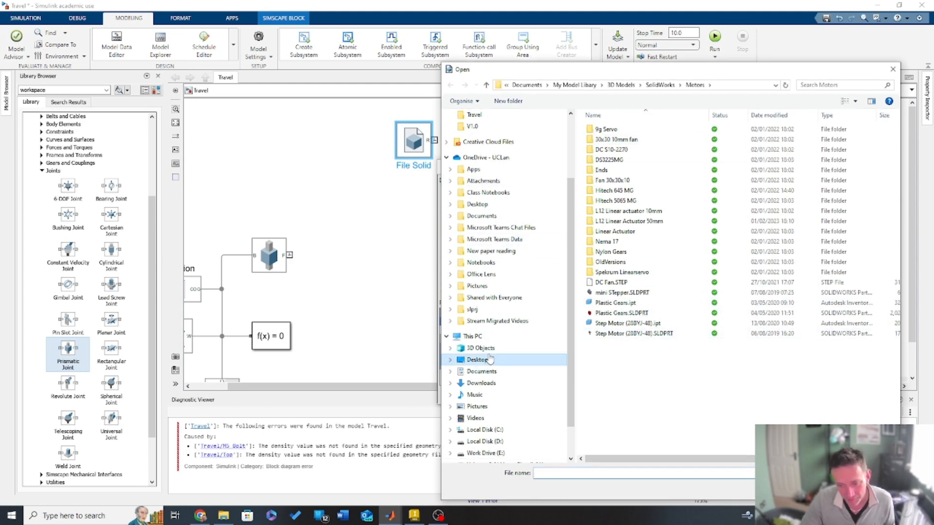
double_click(608, 140)
double_click(603, 129)
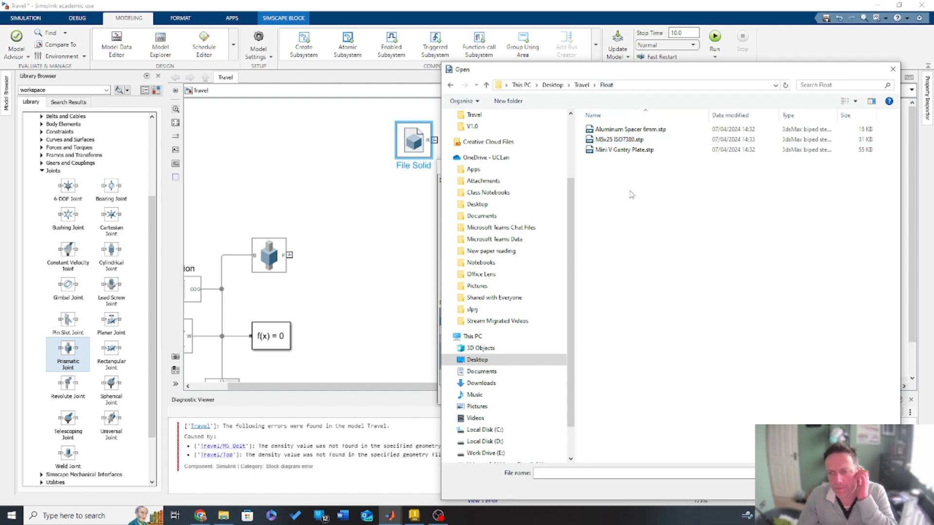
left_click(659, 130)
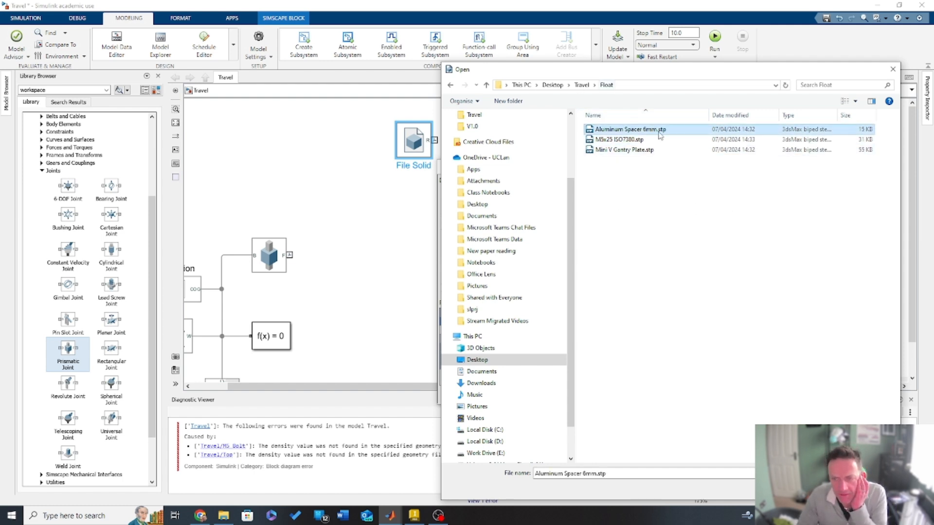
left_click(830, 488)
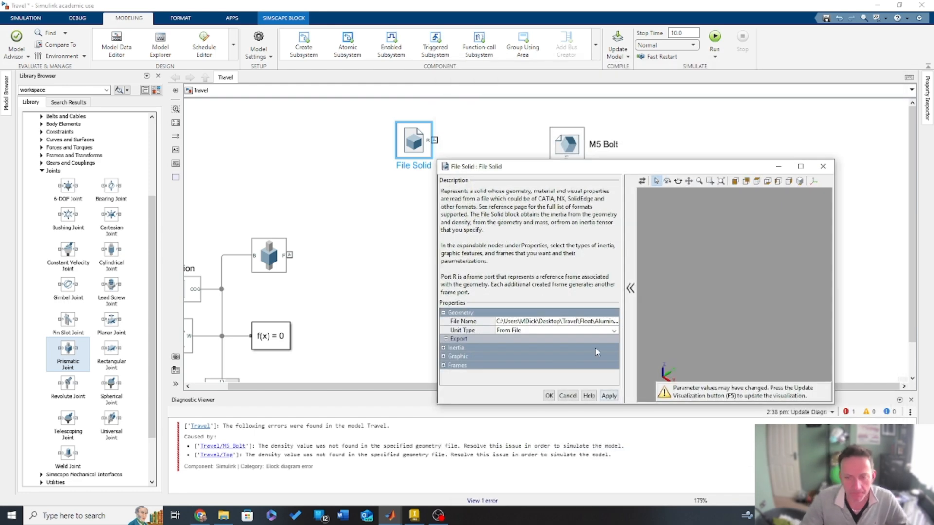
- Update the File Solid block's geometry visualization, accept its settings and reopen its parameters
key("F5")
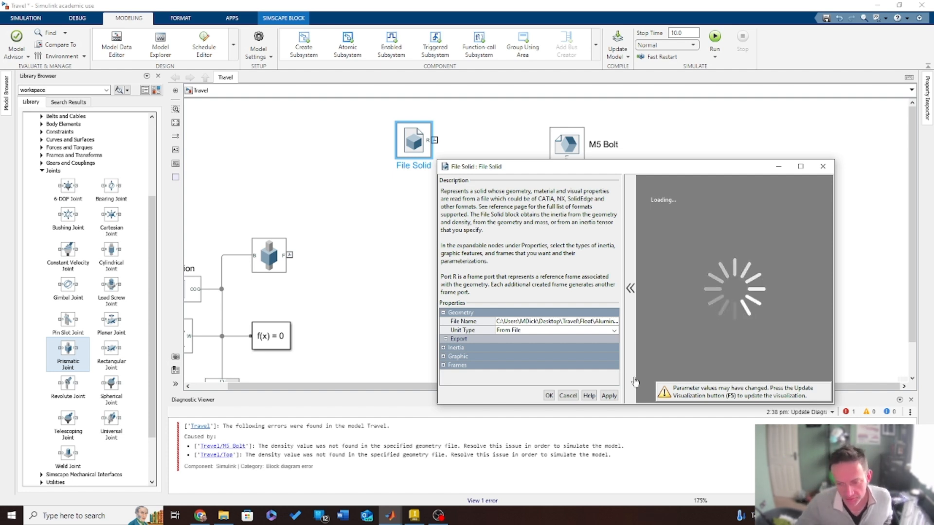
left_click(548, 397)
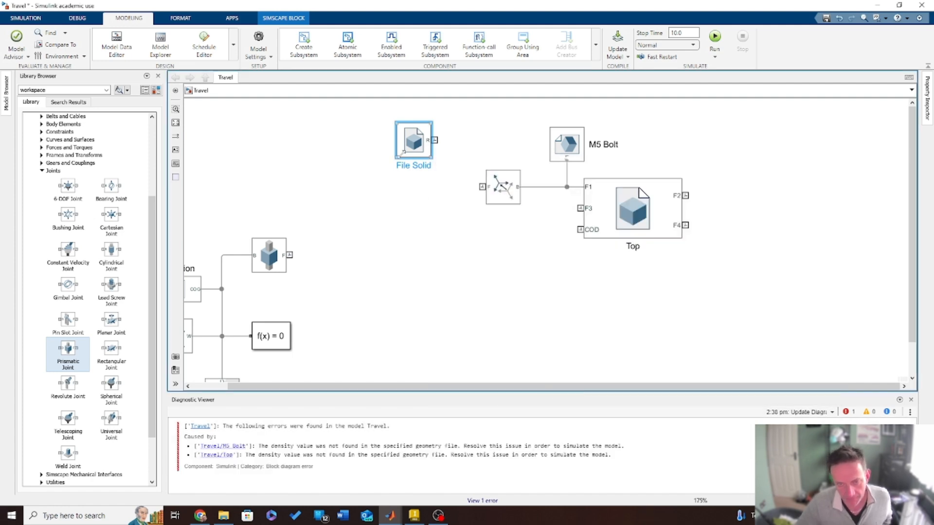
double_click(406, 151)
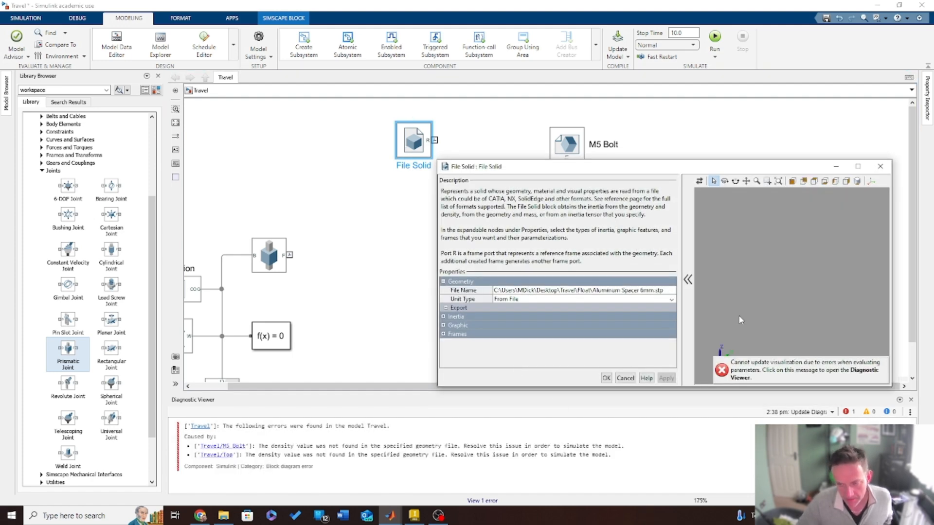
- Switch to Inventor and re-export the Aluminum Spacer 6mm part as a STEP file in the Float folder, replacing the existing file
left_click(414, 515)
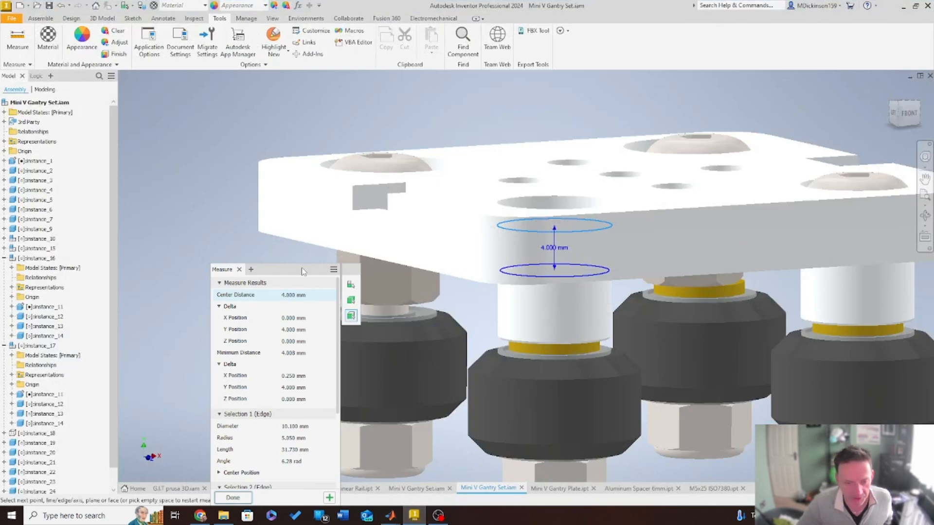
key("Escape")
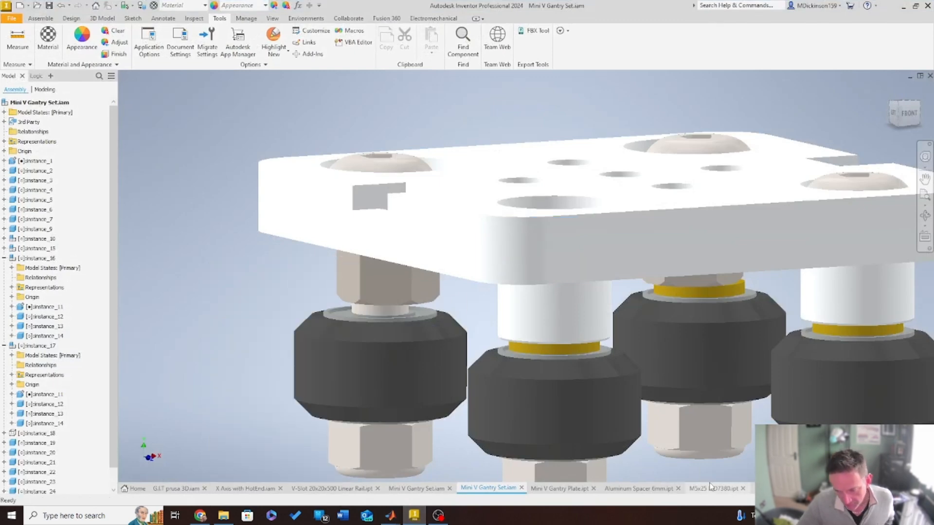
left_click(713, 488)
left_click(619, 487)
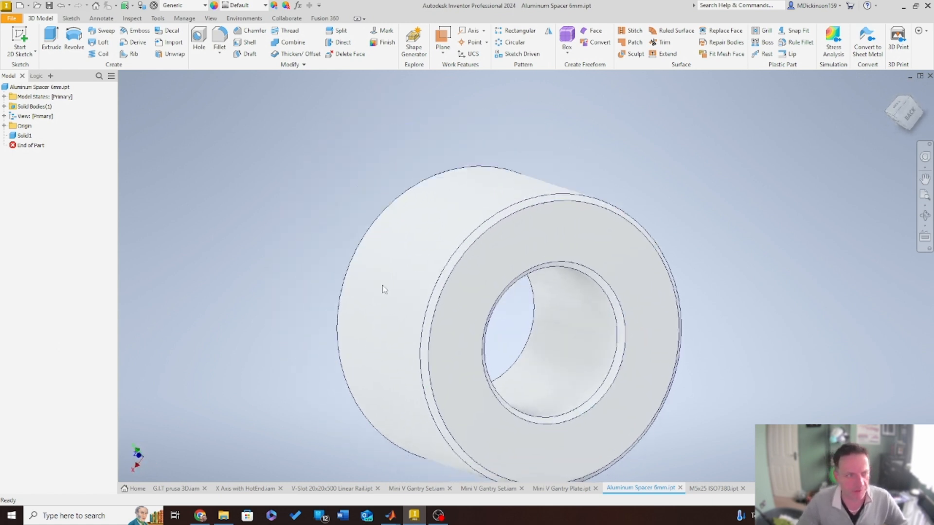
left_click(11, 18)
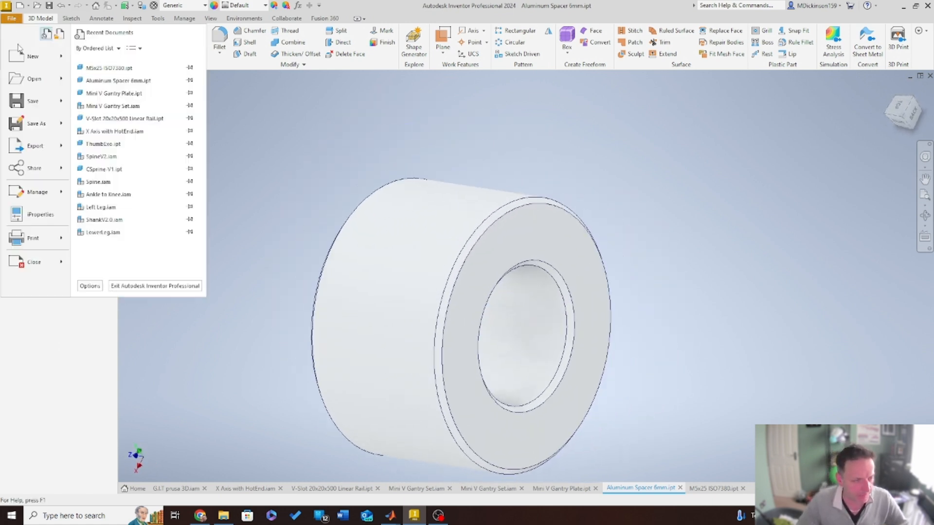
mouse_move(48, 147)
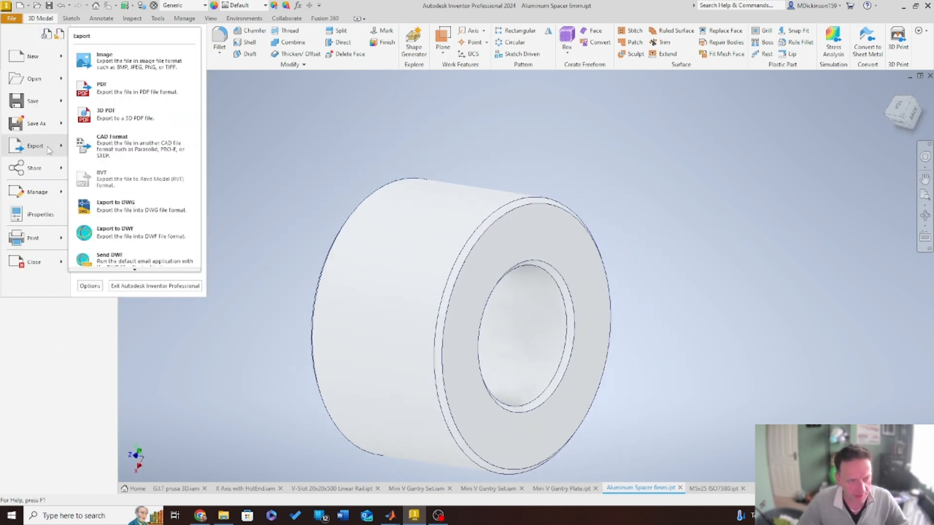
left_click(123, 148)
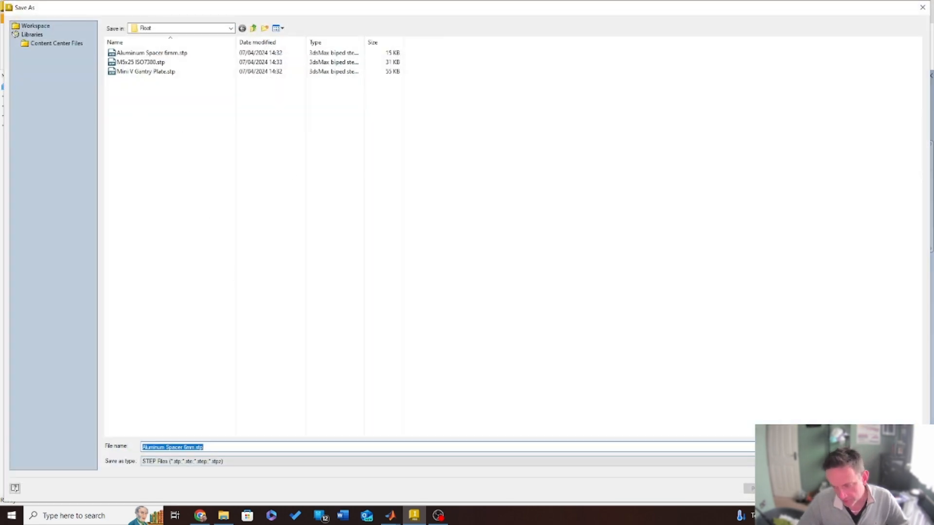
key("Return")
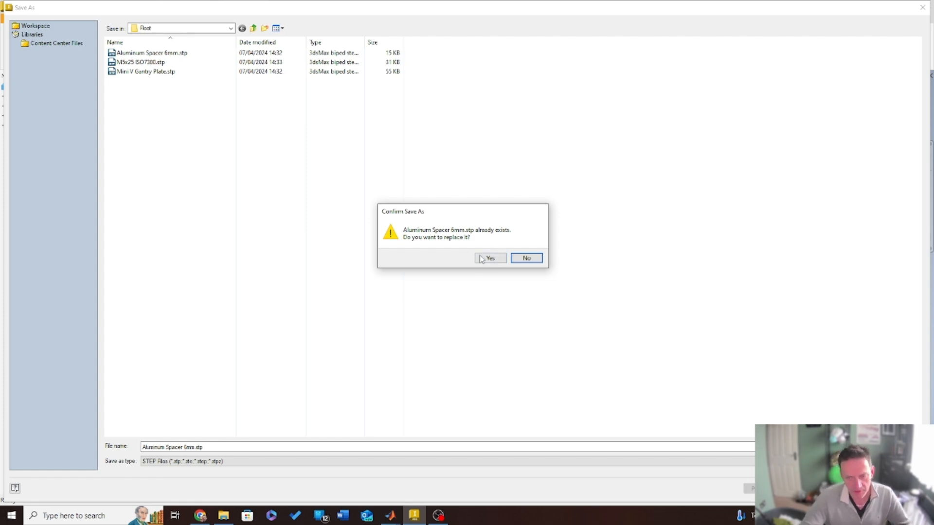
left_click(490, 259)
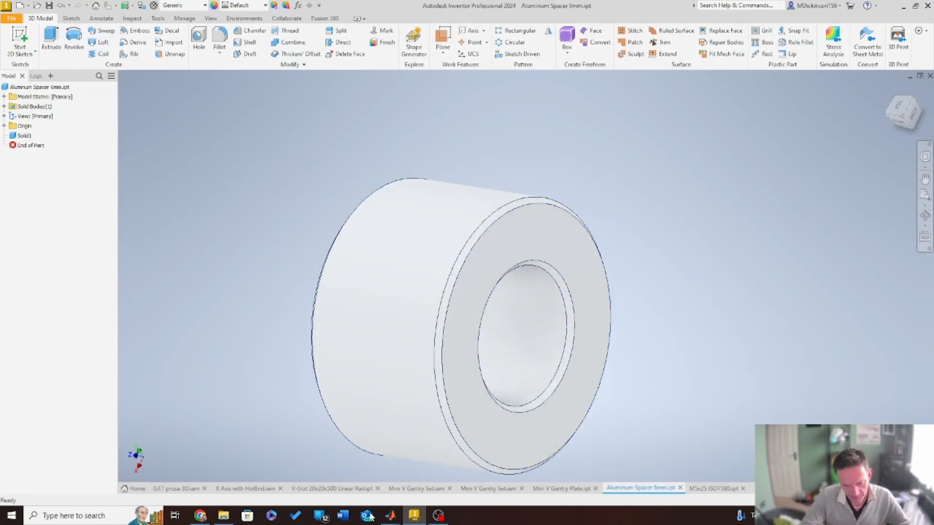
- Back in Simulink, reload Aluminum Spacer 6mm.stp as the File Solid's geometry file, accept it and reopen the block's parameters
mouse_move(390, 516)
left_click(528, 475)
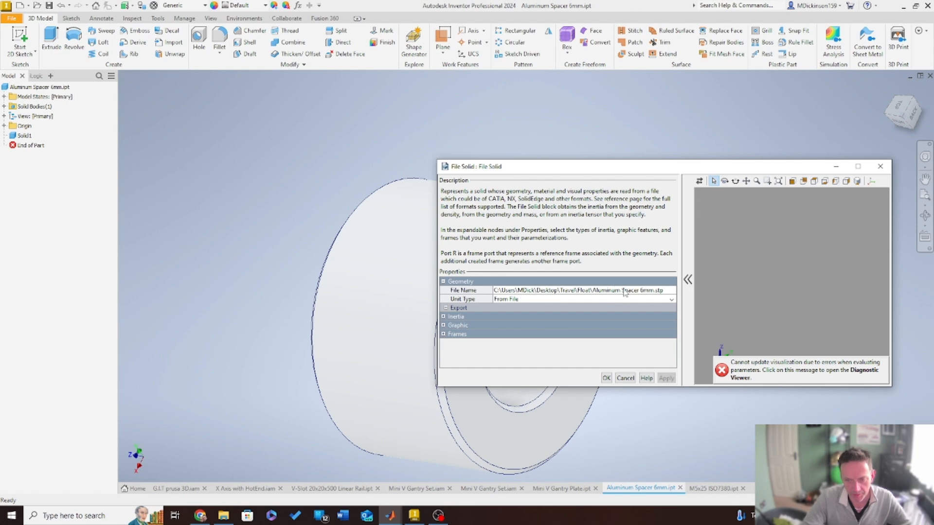
left_click(669, 292)
left_click(669, 292)
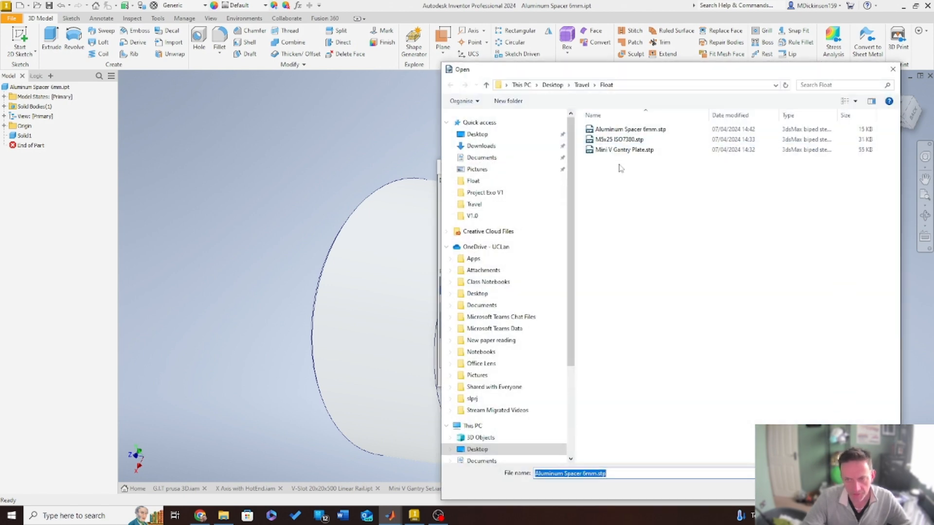
left_click(632, 129)
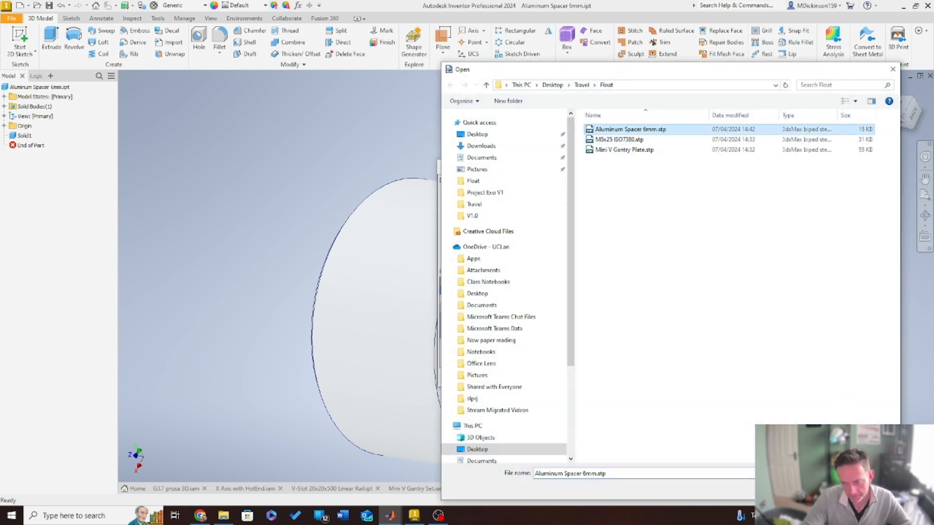
left_click(633, 471)
key("Return")
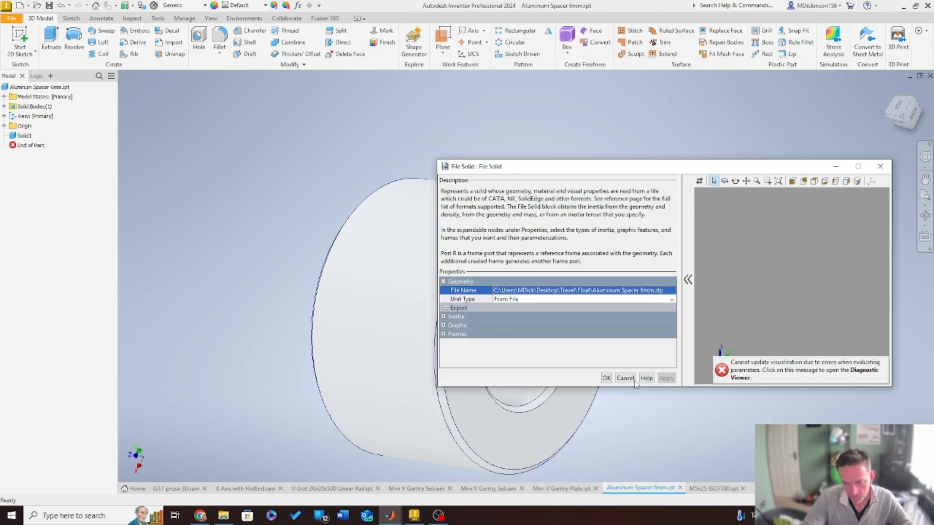
left_click(607, 379)
left_click(901, 6)
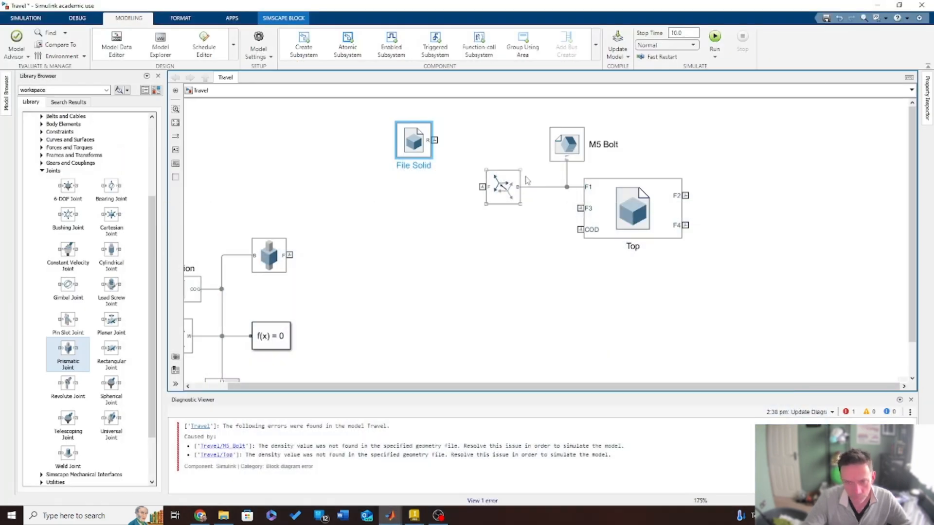
double_click(404, 141)
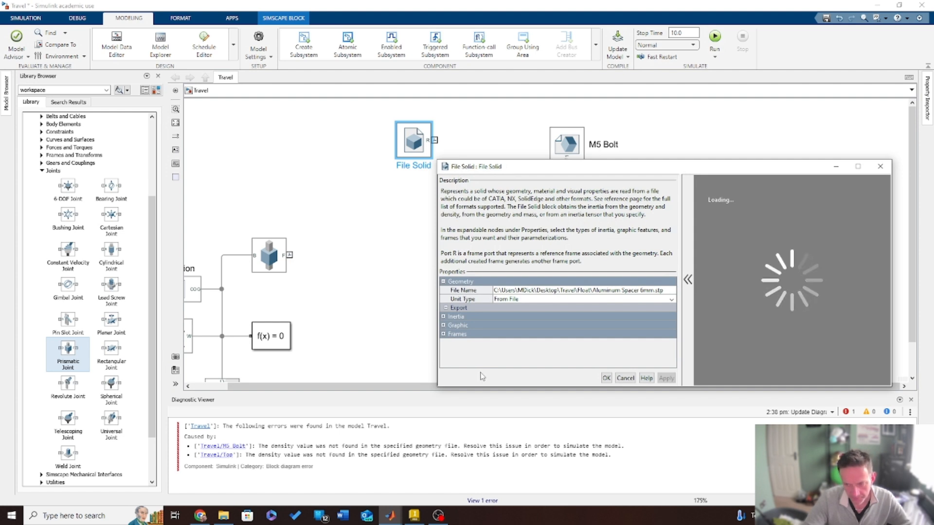
- Switch to Inventor and open the Delrin Mini V Wheel Kit subassembly from the Mini V Gantry Set assembly
mouse_move(391, 520)
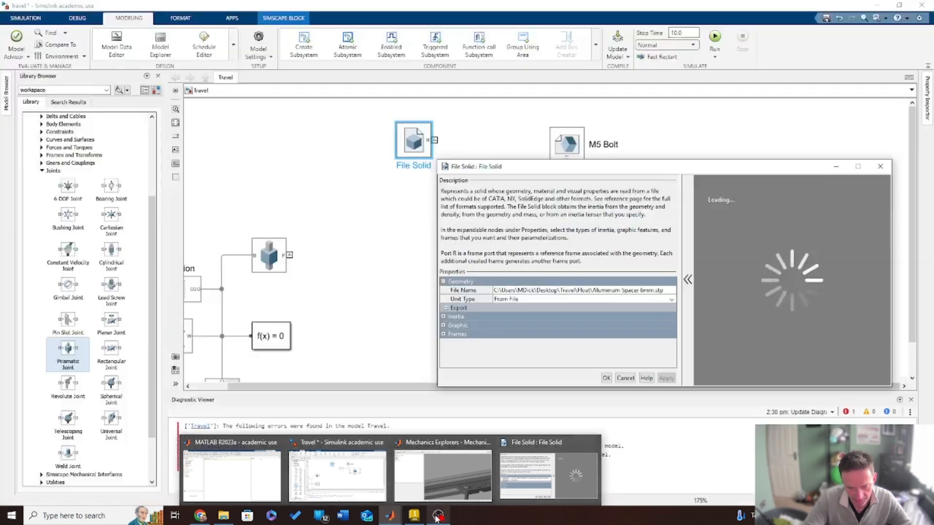
mouse_move(419, 518)
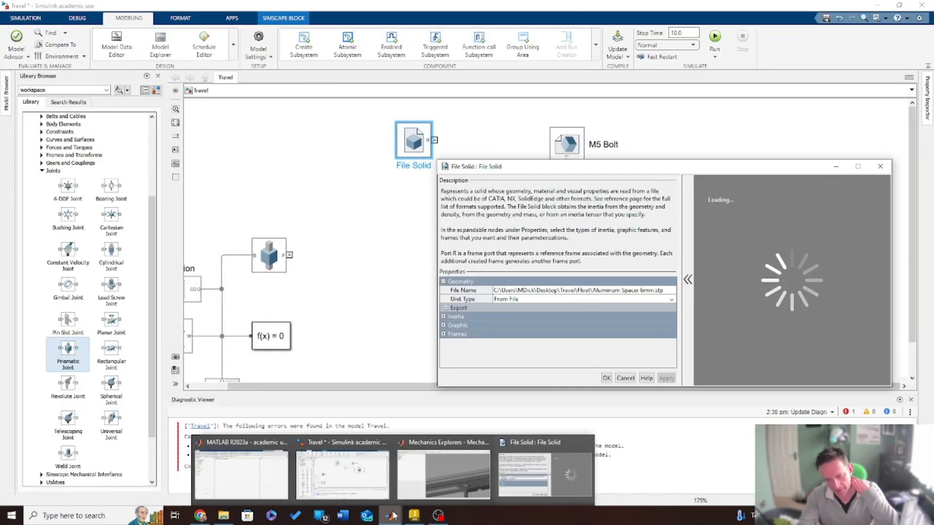
left_click(418, 518)
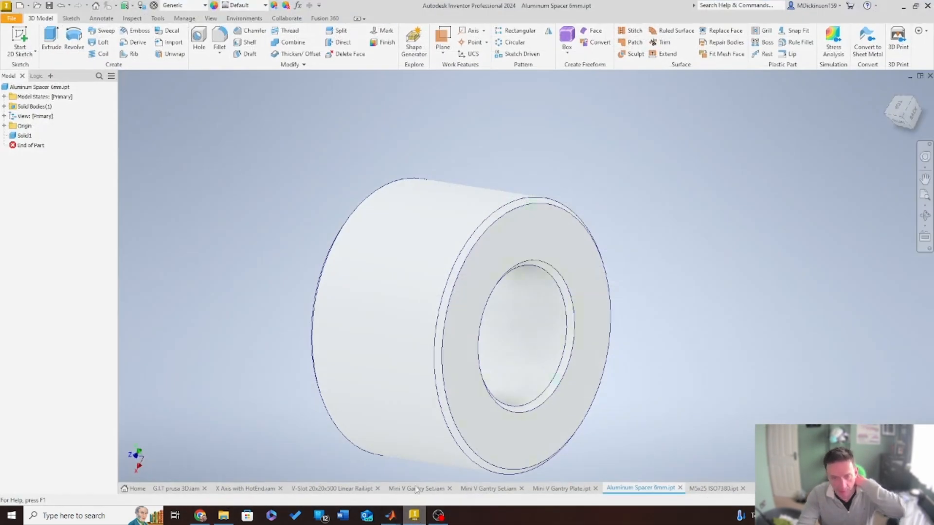
left_click(559, 488)
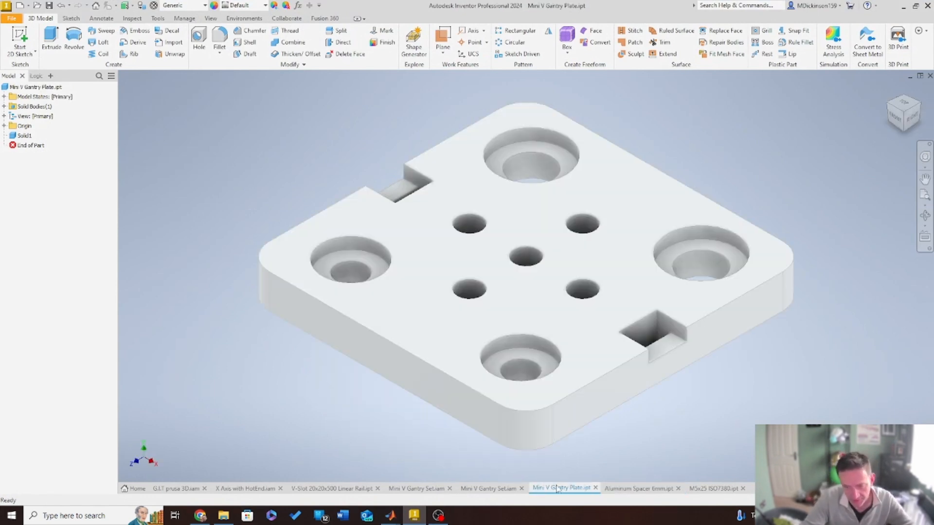
left_click(496, 493)
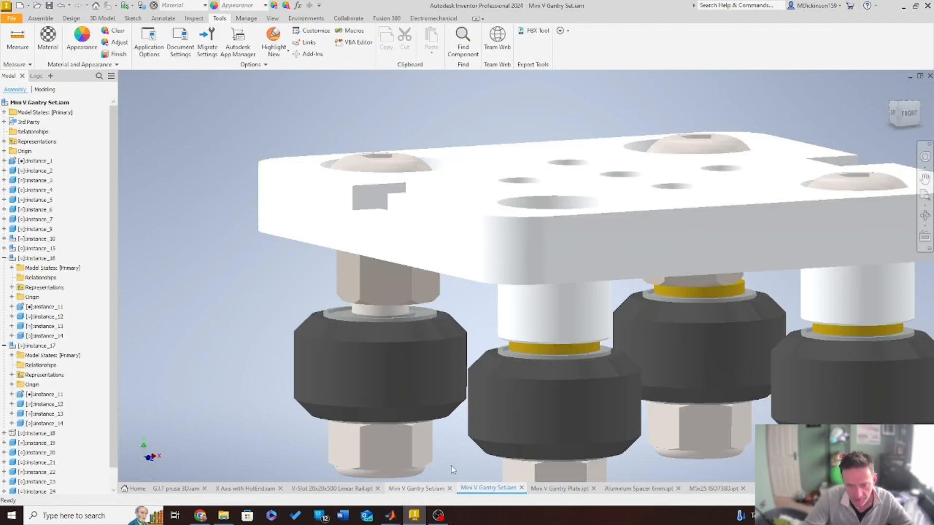
left_click_drag(453, 469, 581, 319)
right_click(580, 319)
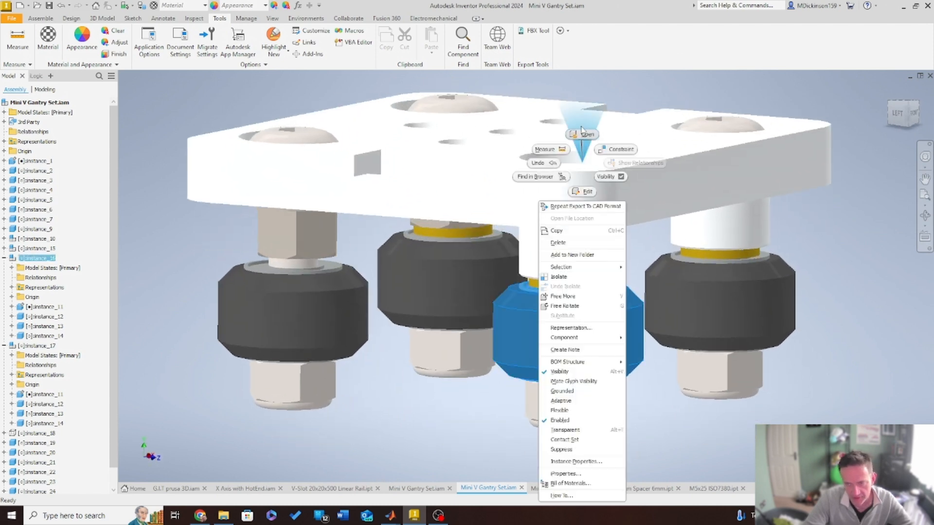
left_click(582, 132)
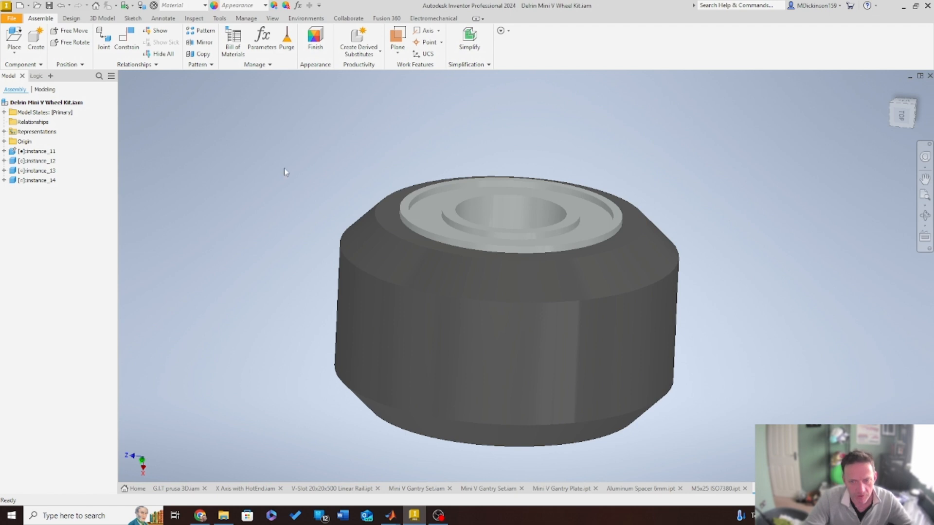
- Export the wheel kit assembly as the STEP file Delrin Mini V Wheel Kit.stp in the Float folder
left_click(11, 20)
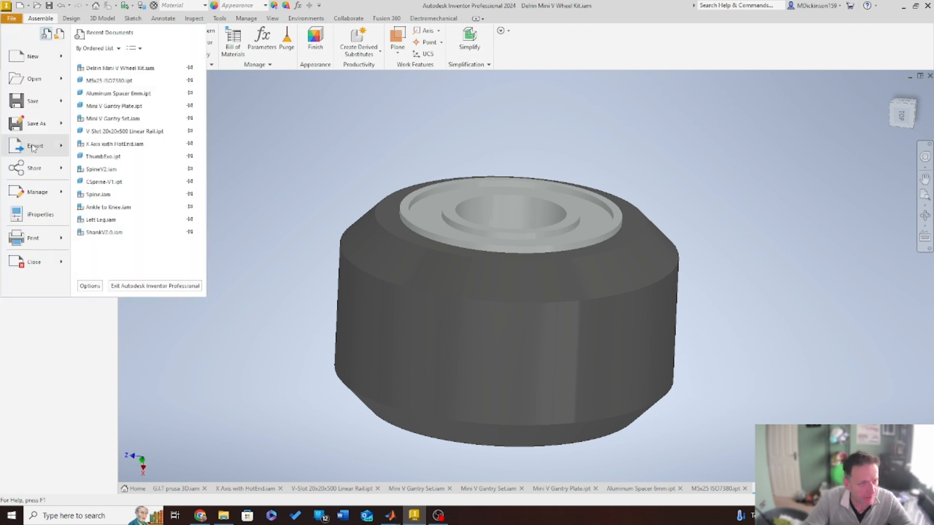
mouse_move(53, 150)
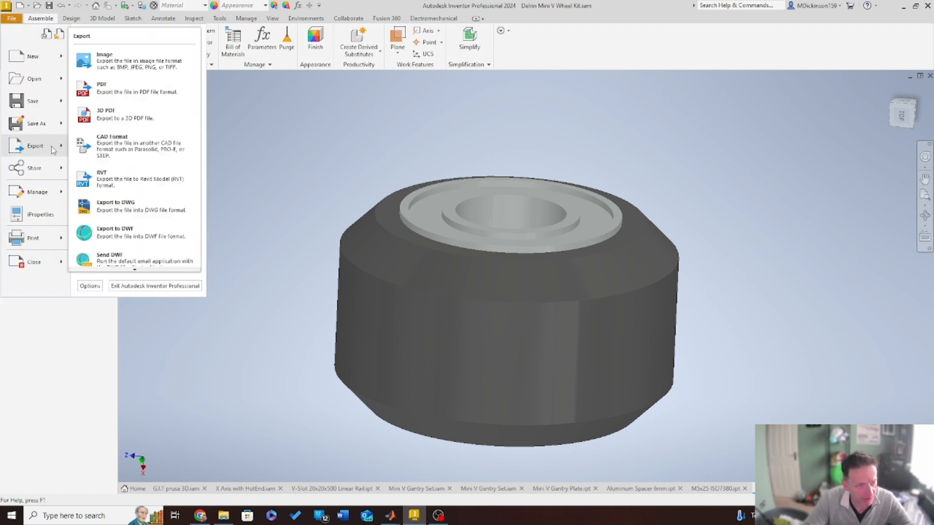
left_click(128, 151)
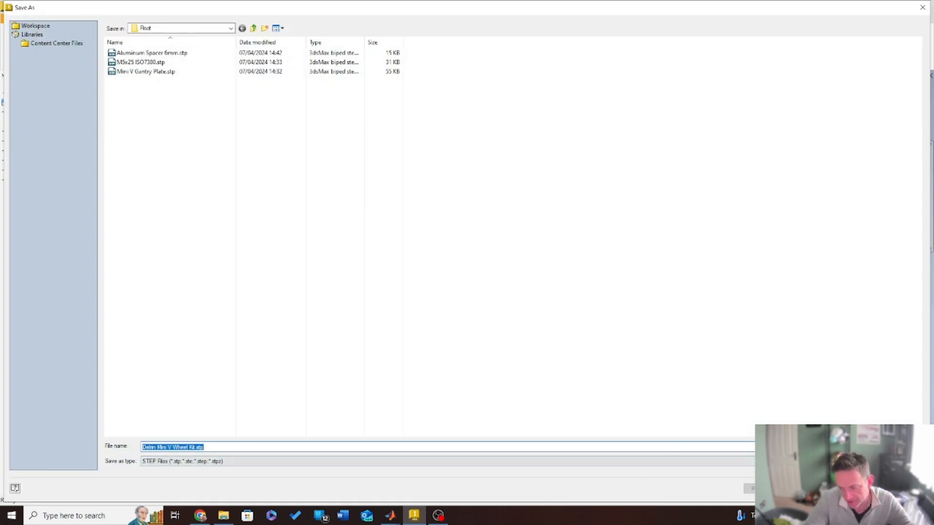
left_click(856, 488)
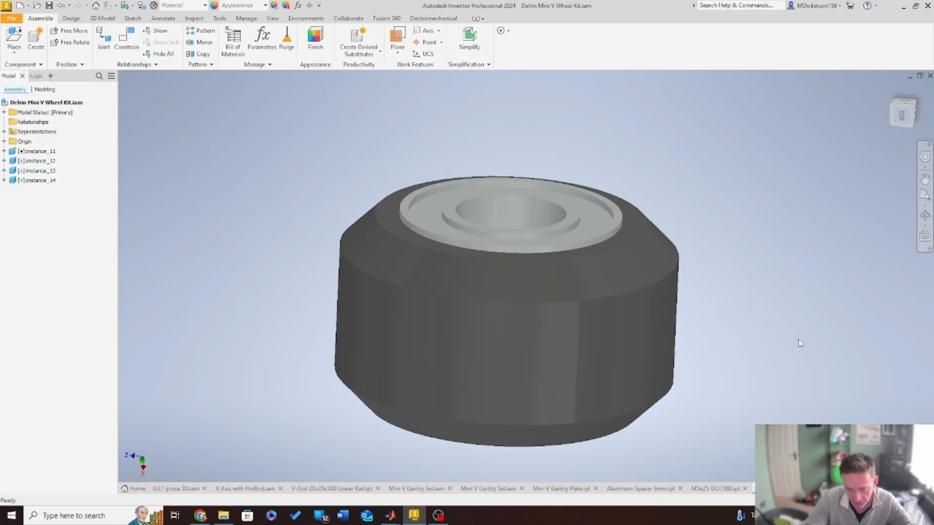
- Return to Simulink, maximize the File Solid dialog and inspect the spacer's geometry preview from several angles
left_click(904, 6)
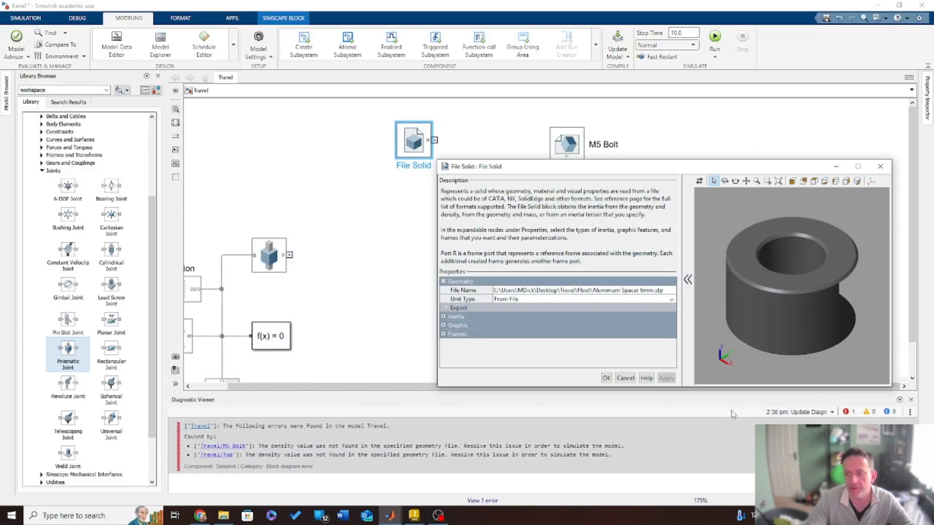
left_click(858, 166)
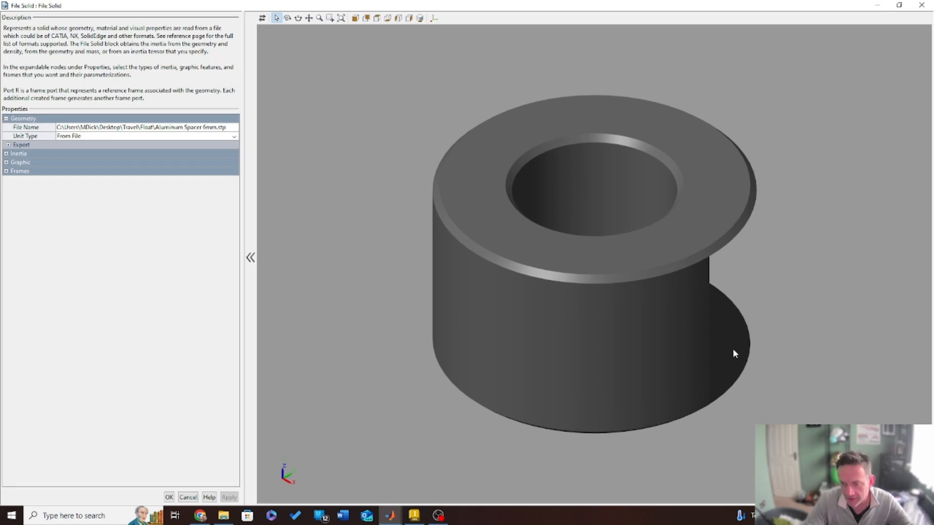
scroll(733, 349, "up", 1)
right_click(739, 304)
left_click(838, 248)
left_click_drag(837, 252, 891, 333)
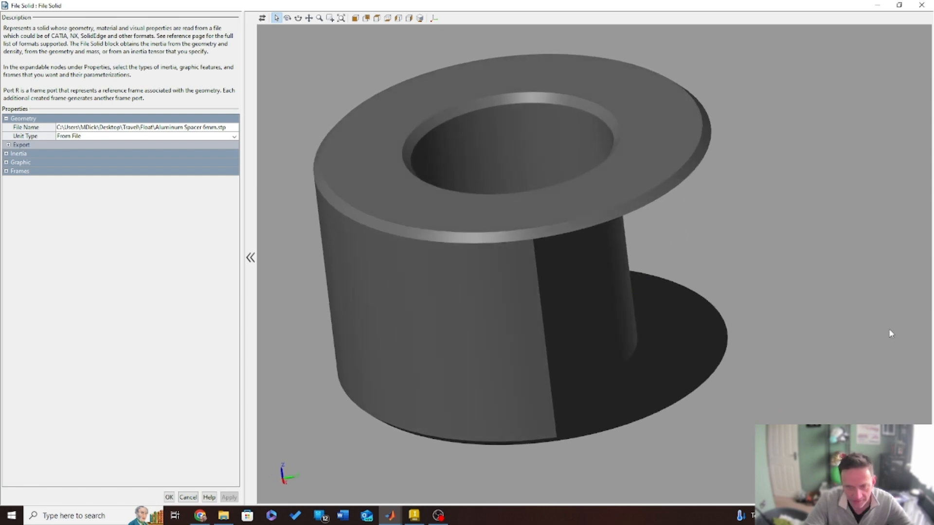
left_click_drag(475, 252, 500, 215)
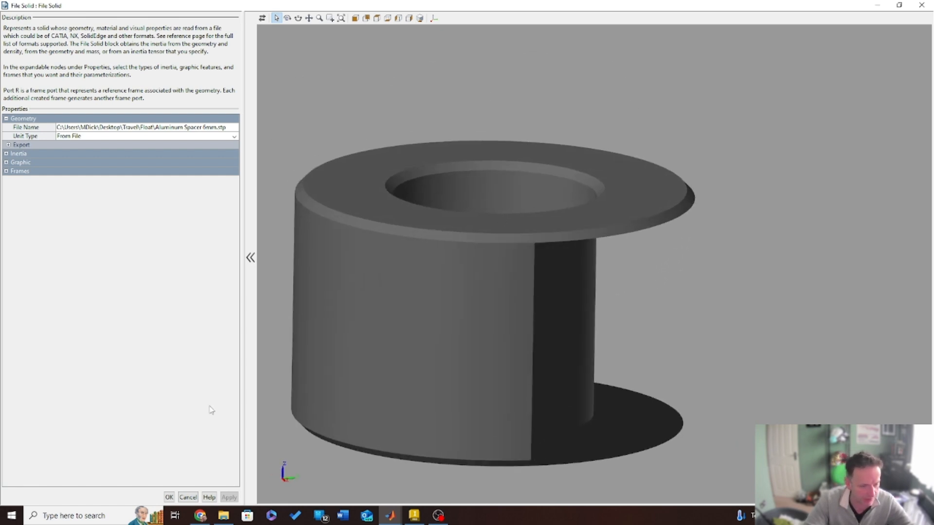
- Base the spacer's inertia calculation on Custom Density and expand its derived values
left_click(7, 154)
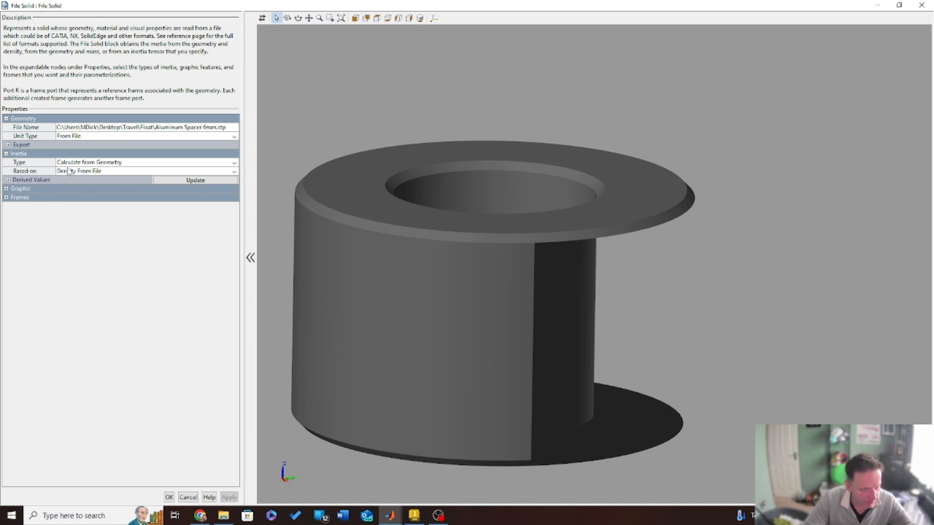
left_click(9, 180)
left_click(103, 171)
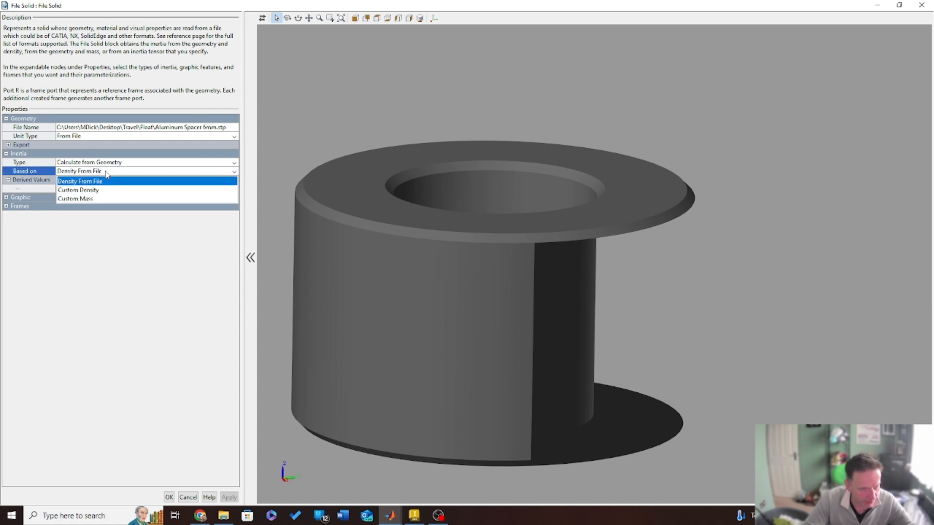
left_click(99, 193)
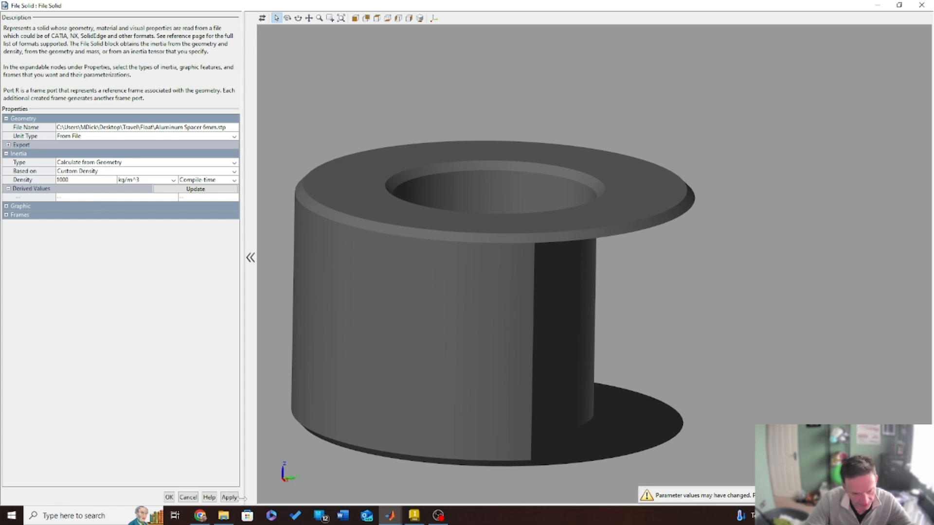
- Accept the spacer solid, connect it to the Rigid Transform, and link the prismatic joint's F port to the Top plate's COD port
left_click(169, 497)
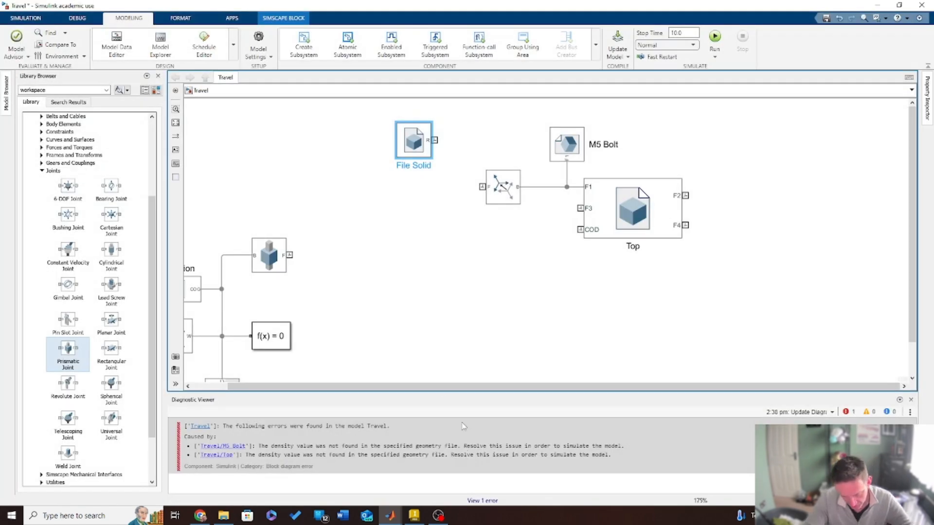
left_click(563, 261)
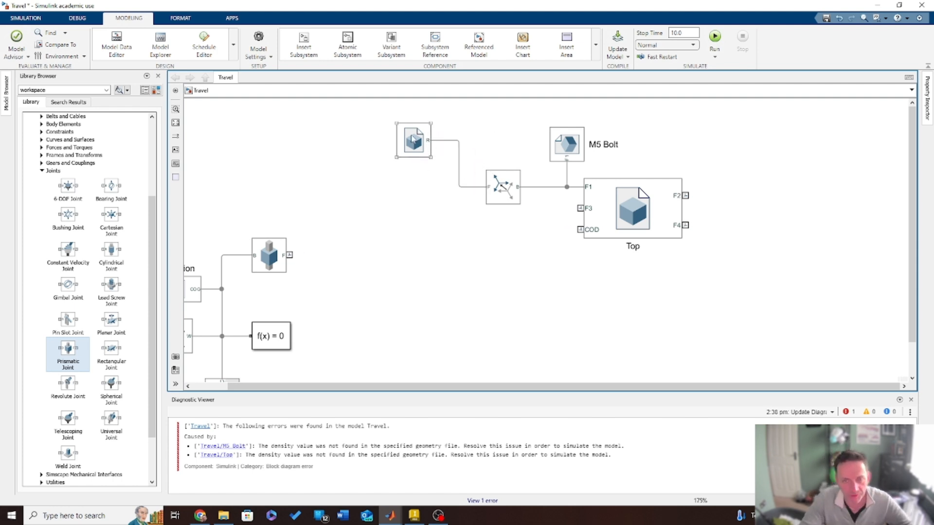
left_click_drag(413, 138, 433, 184)
left_click(375, 142)
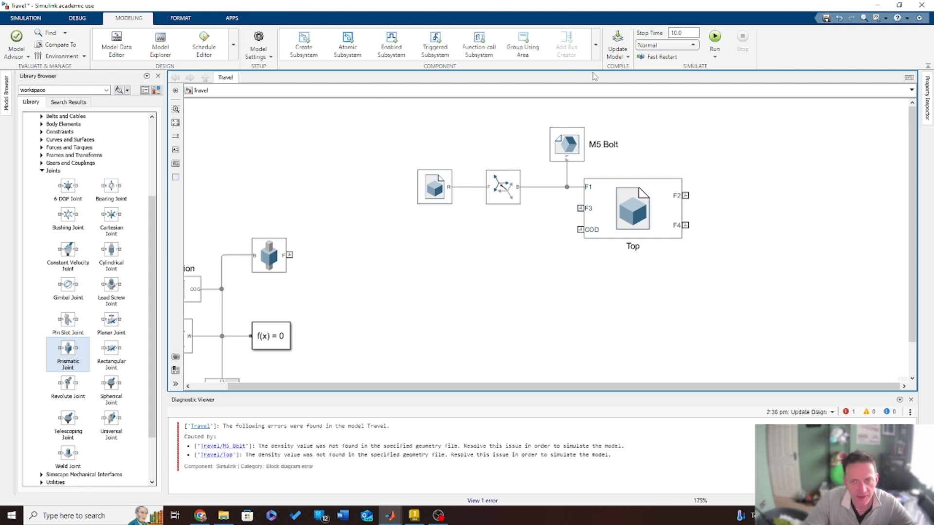
mouse_move(290, 254)
left_mouse_down()
mouse_move(538, 210)
mouse_move(581, 229)
left_mouse_up()
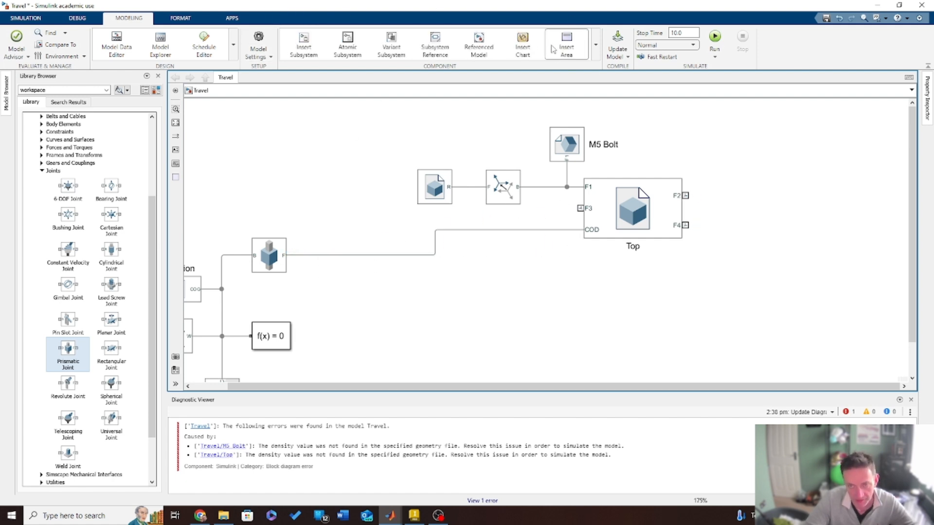
- Update the model and examine the spacer's position relative to the plate and bolt in Mechanics Explorer
left_click(618, 42)
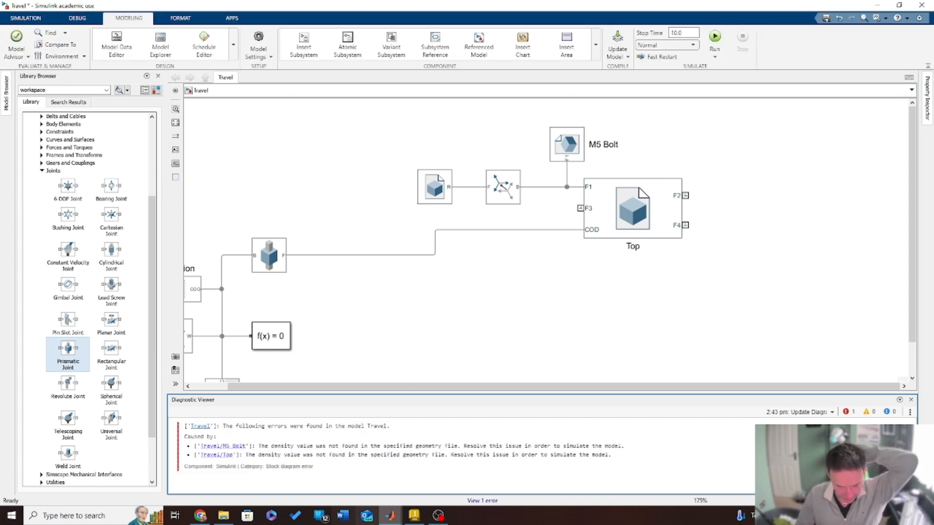
mouse_move(395, 521)
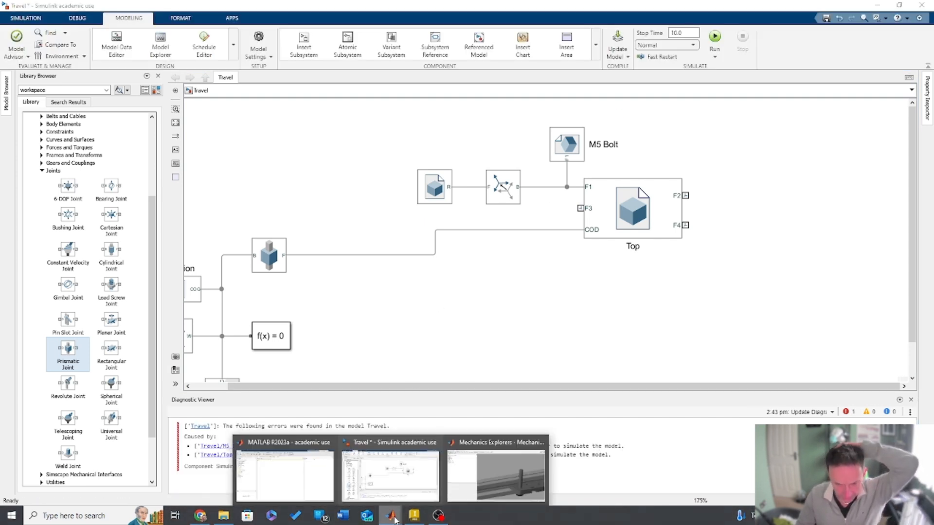
left_click(480, 500)
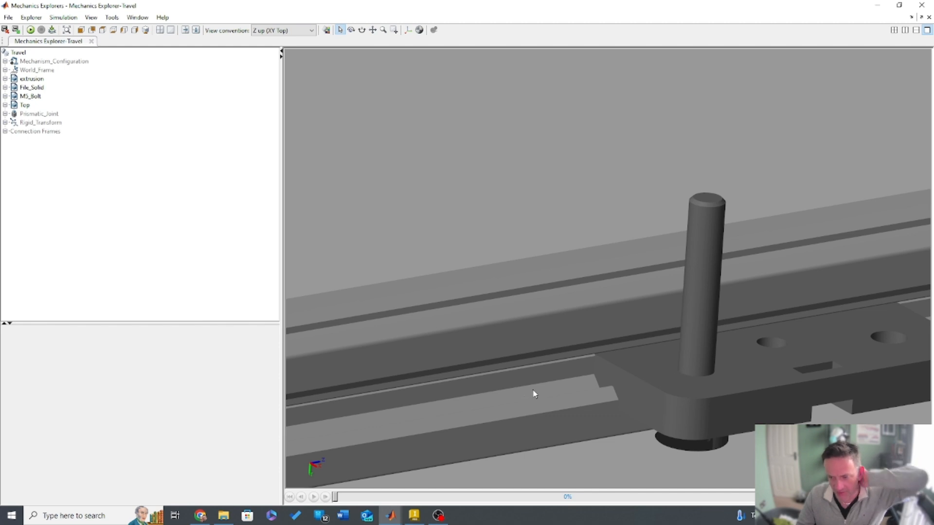
mouse_move(533, 394)
left_mouse_down()
mouse_move(574, 288)
mouse_move(692, 285)
mouse_move(696, 165)
mouse_move(720, 224)
mouse_move(640, 219)
mouse_move(567, 300)
mouse_move(640, 328)
mouse_move(621, 336)
mouse_move(594, 308)
mouse_move(695, 263)
mouse_move(687, 303)
mouse_move(444, 284)
mouse_move(839, 228)
mouse_move(638, 231)
mouse_move(567, 269)
mouse_move(598, 253)
mouse_move(821, 319)
mouse_move(825, 291)
left_mouse_up()
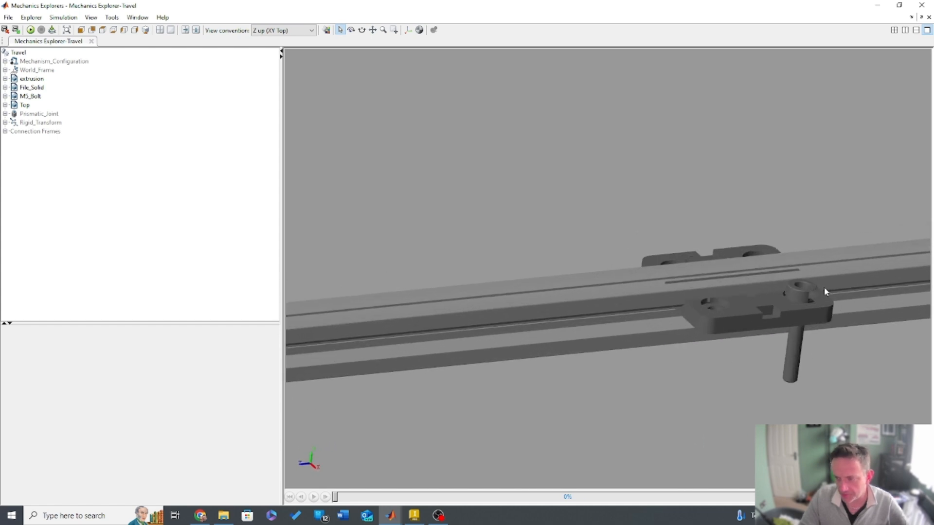
scroll(822, 293, "up", 10)
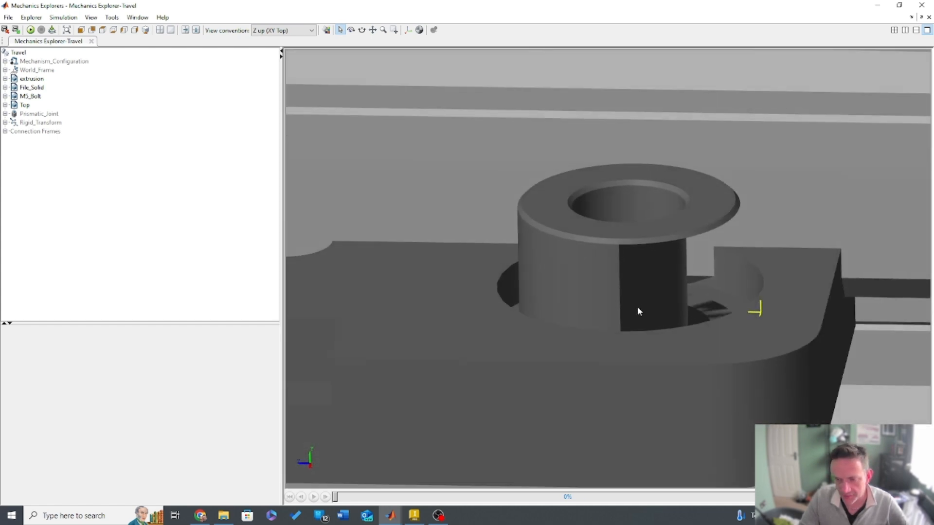
left_click_drag(639, 311, 716, 287)
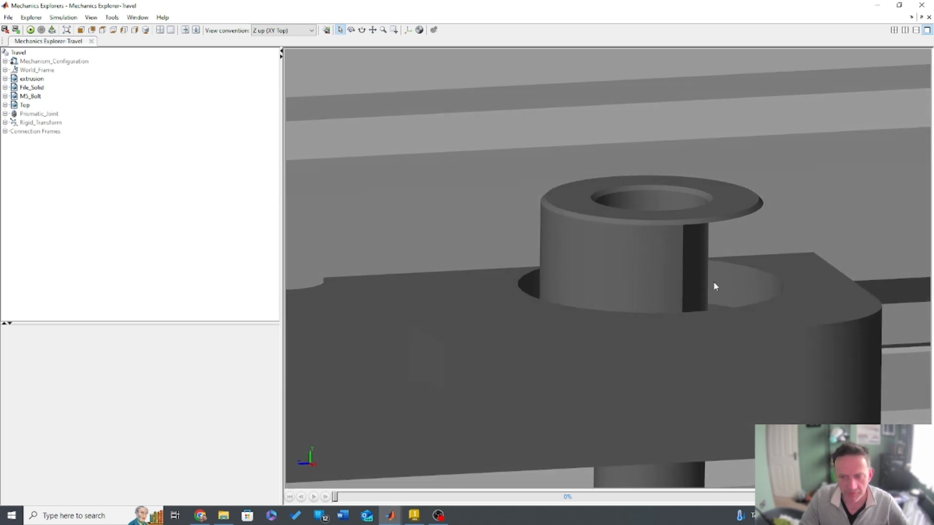
- Return to Simulink and set the Rigid Transform's translation axis to -Z
mouse_move(402, 519)
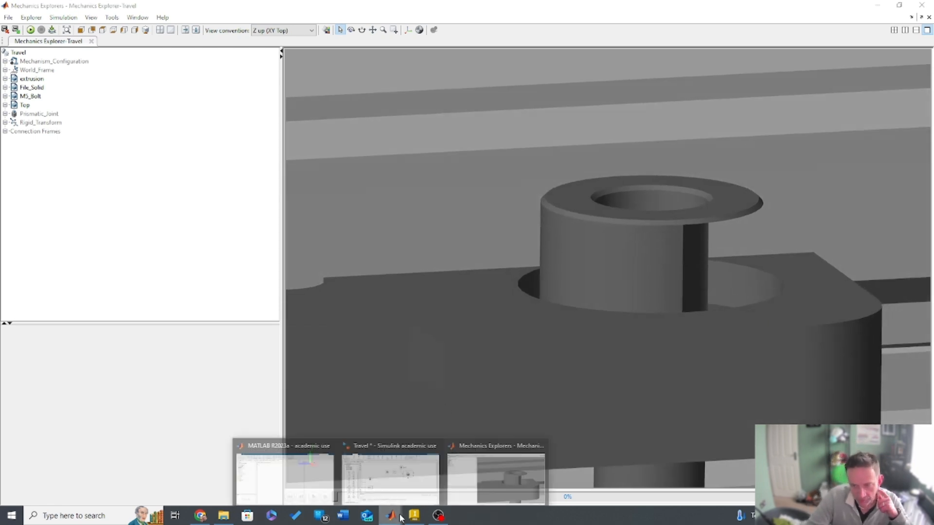
left_click(416, 475)
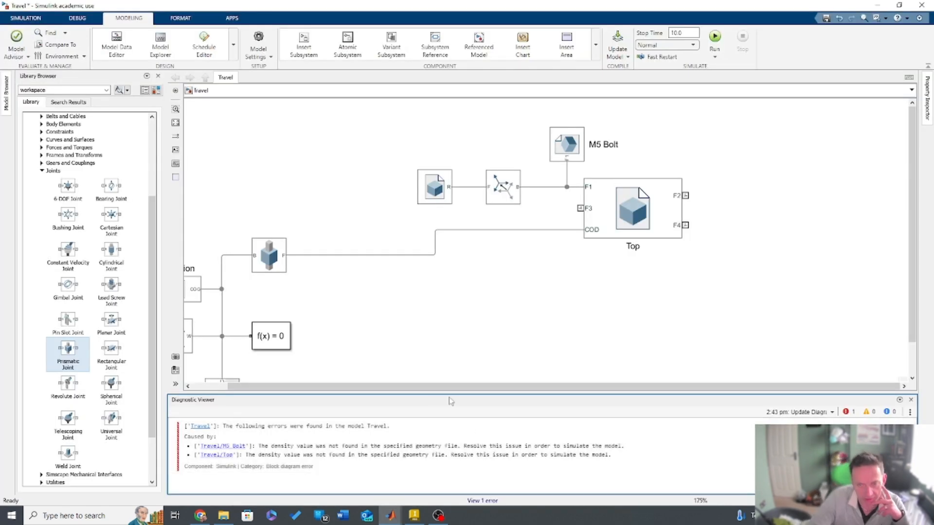
double_click(492, 195)
left_click(657, 188)
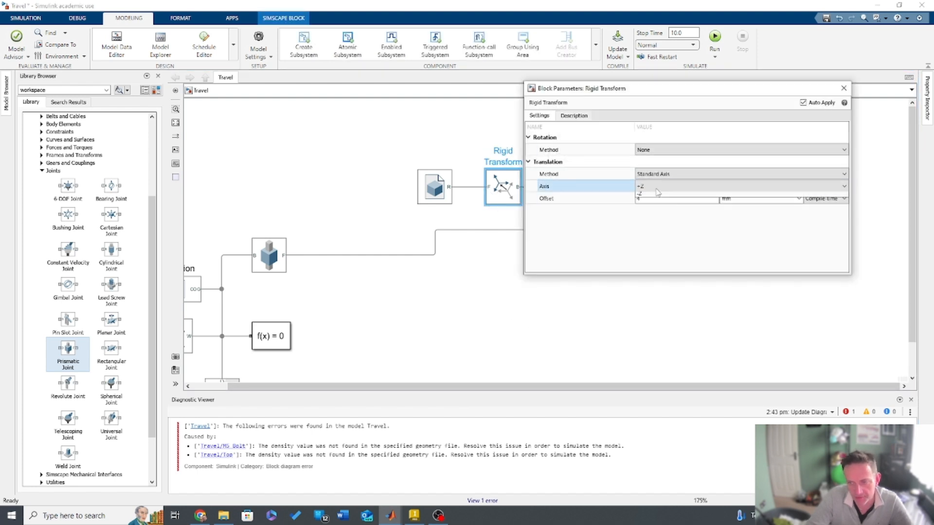
left_click(652, 236)
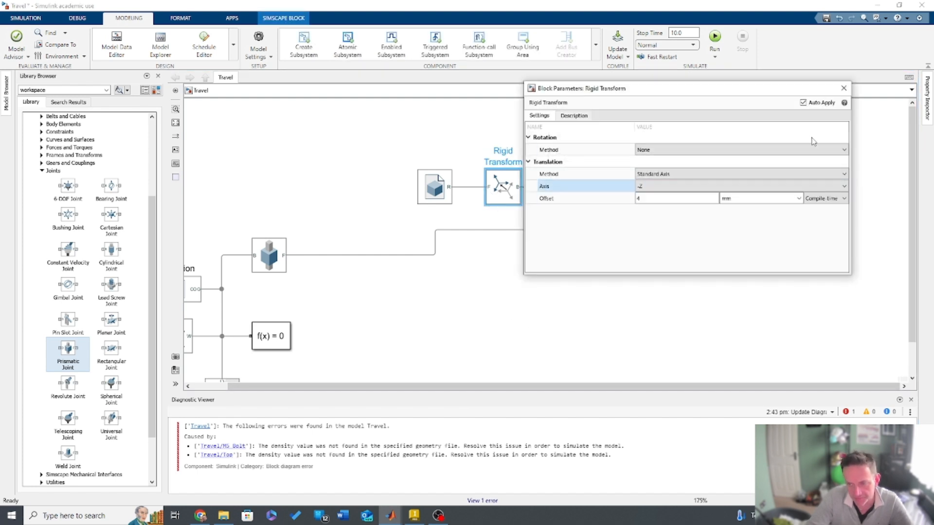
left_click(843, 88)
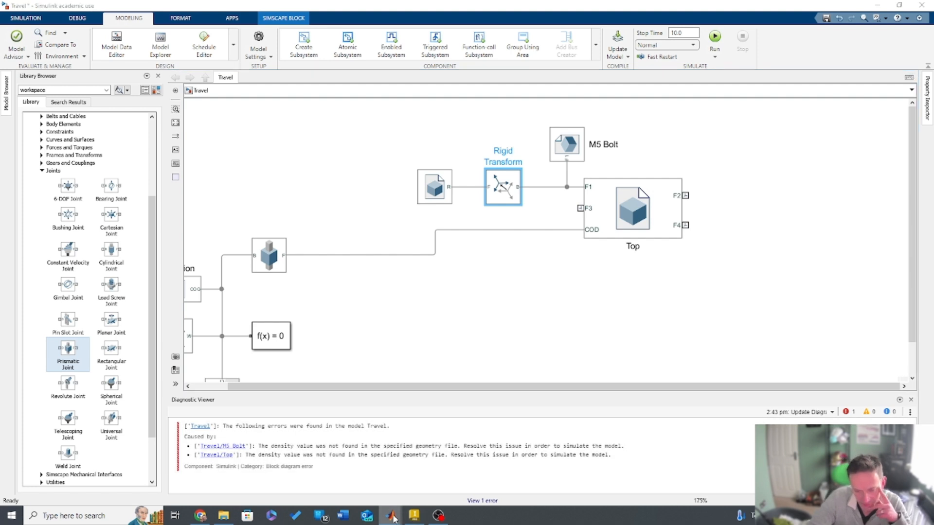
- Refresh the model in Mechanics Explorer and check how the spacer sits in the plate's counterbored hole
mouse_move(390, 516)
left_click(497, 478)
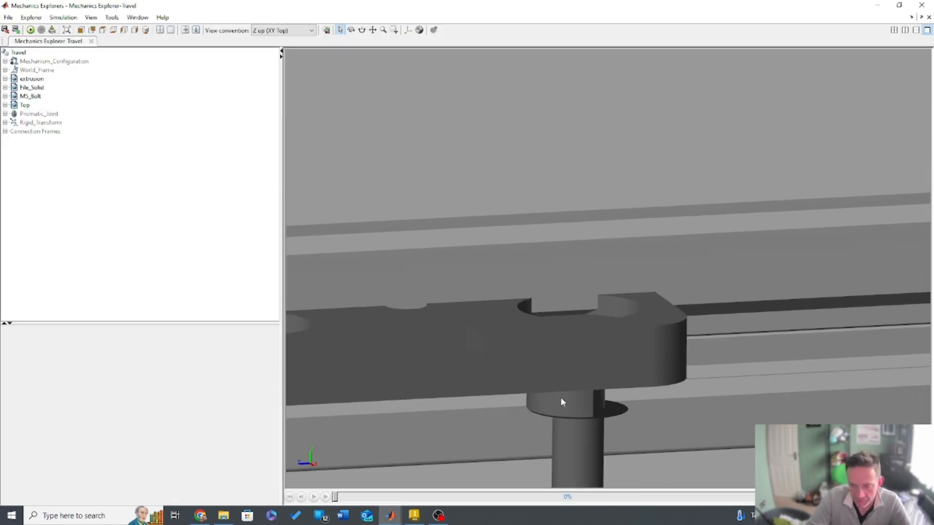
left_click_drag(561, 399, 572, 439)
mouse_move(622, 341)
left_mouse_down()
mouse_move(624, 395)
mouse_move(581, 247)
mouse_move(547, 322)
mouse_move(521, 328)
mouse_move(571, 314)
mouse_move(644, 340)
mouse_move(605, 325)
mouse_move(623, 319)
mouse_move(625, 343)
left_mouse_up()
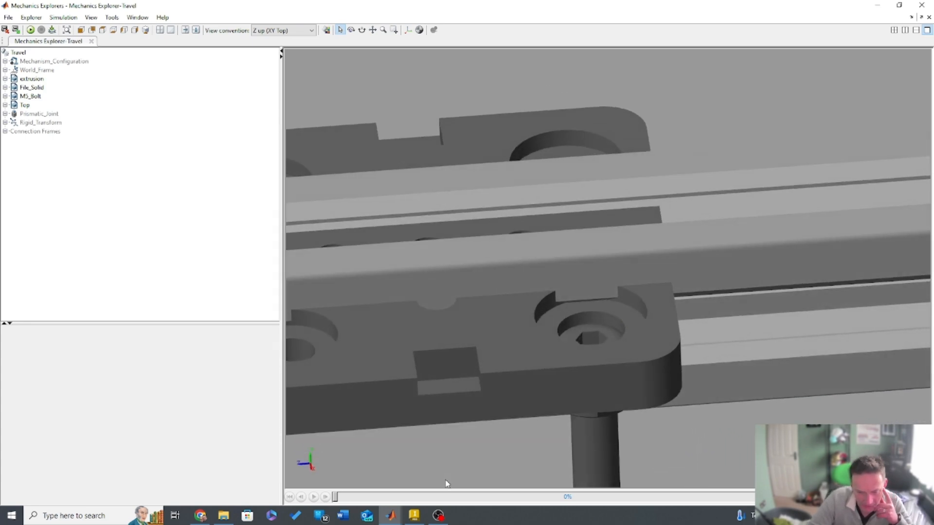
- In the Top plate's File Solid settings in Simulink, place frame F1's origin at the center of circular curve 37 on its counterbore floor
mouse_move(393, 521)
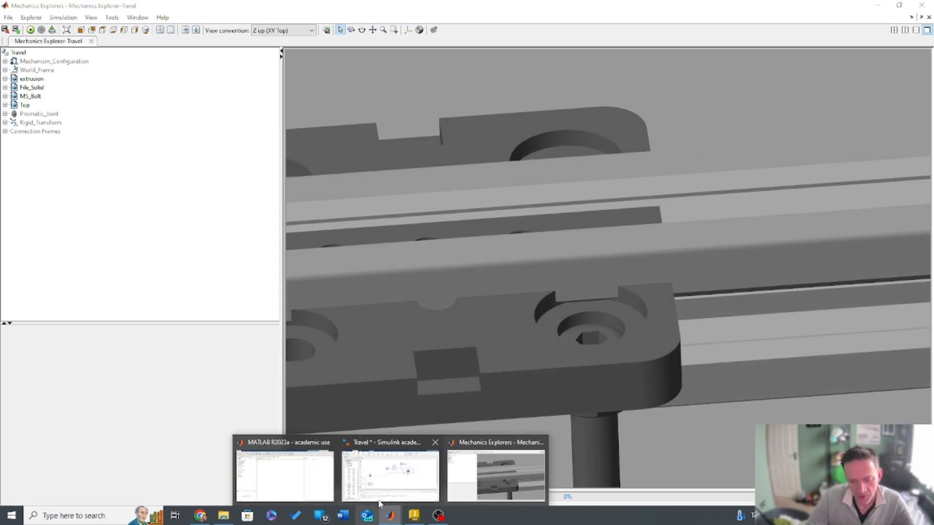
left_click(392, 484)
double_click(643, 219)
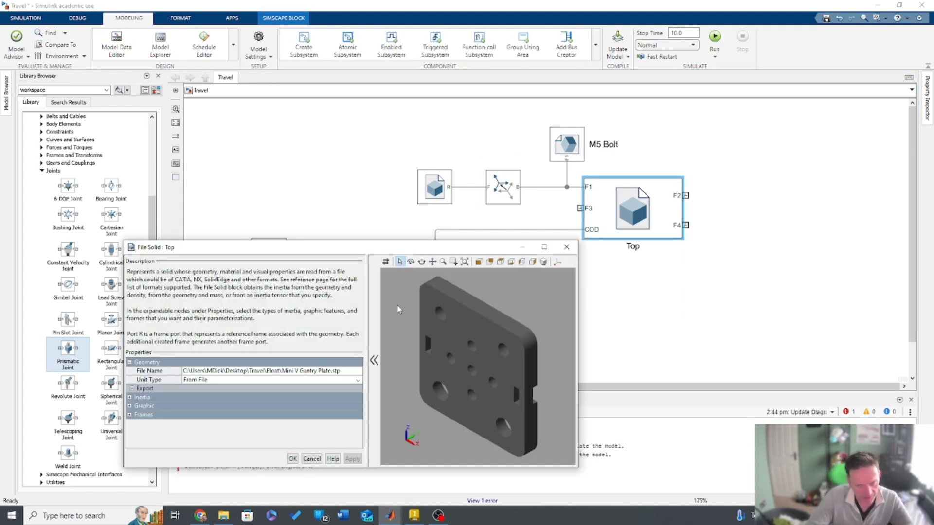
left_click(545, 247)
left_click_drag(651, 146, 648, 177)
scroll(676, 173, "down", 5)
scroll(722, 124, "up", 3)
scroll(722, 124, "up", 3)
mouse_move(721, 124)
left_mouse_down()
mouse_move(632, 102)
mouse_move(588, 110)
left_mouse_up()
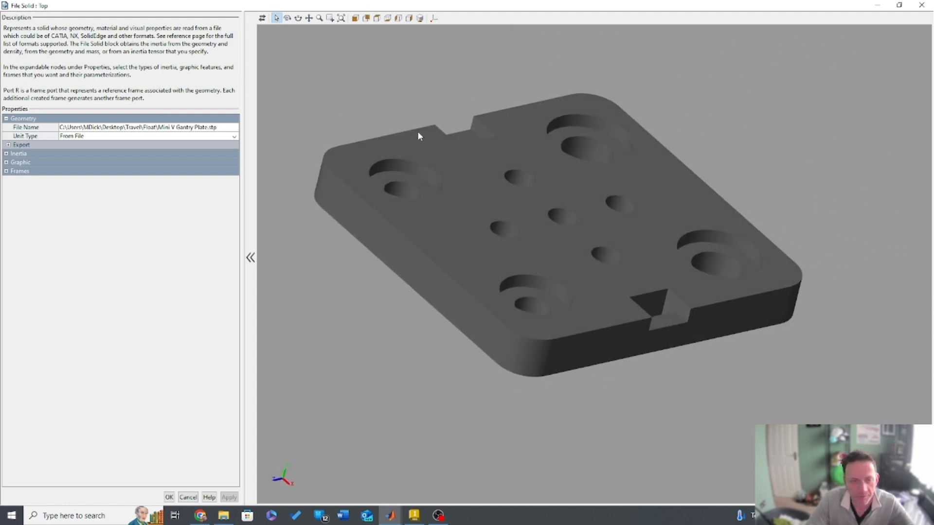
double_click(11, 172)
left_click(226, 188)
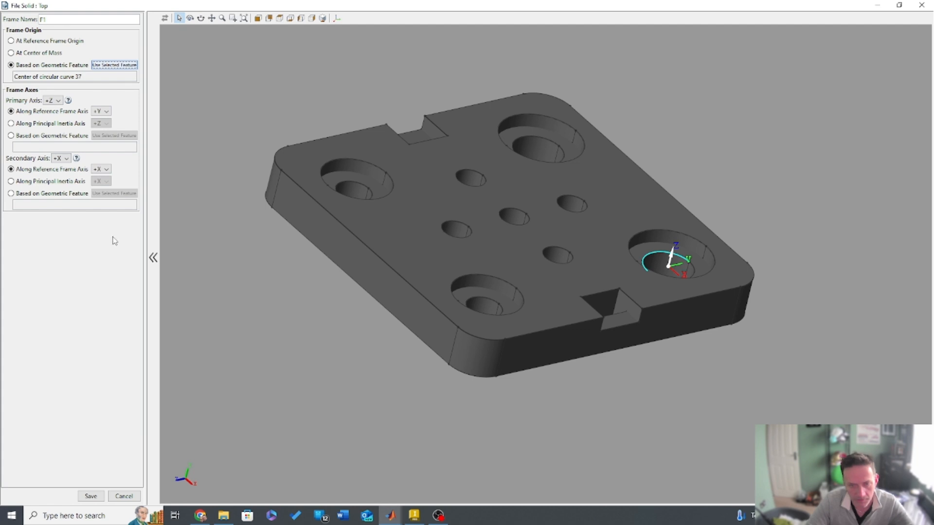
left_click(90, 495)
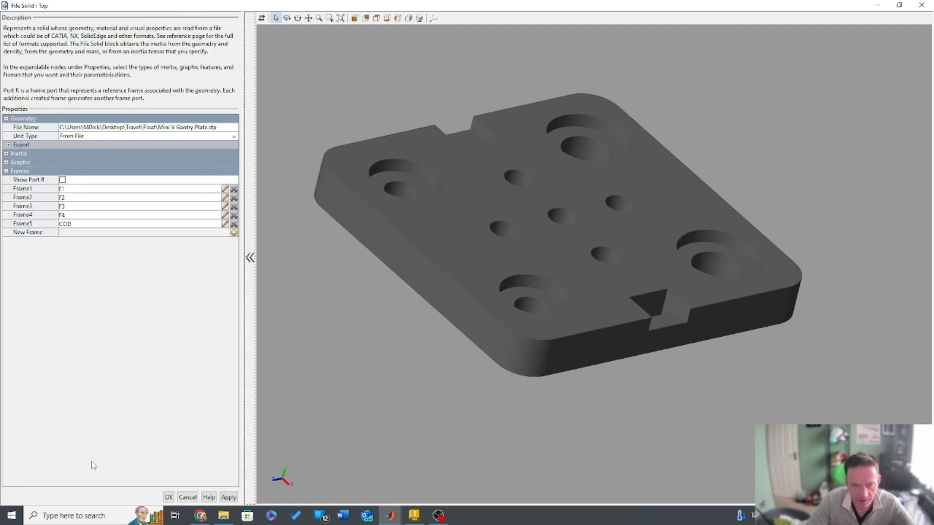
- Place the origins of frames F2, F3 and F4 at the centers of circular curves 14, 5 and 10, and accept the Top plate's settings
left_click(226, 197)
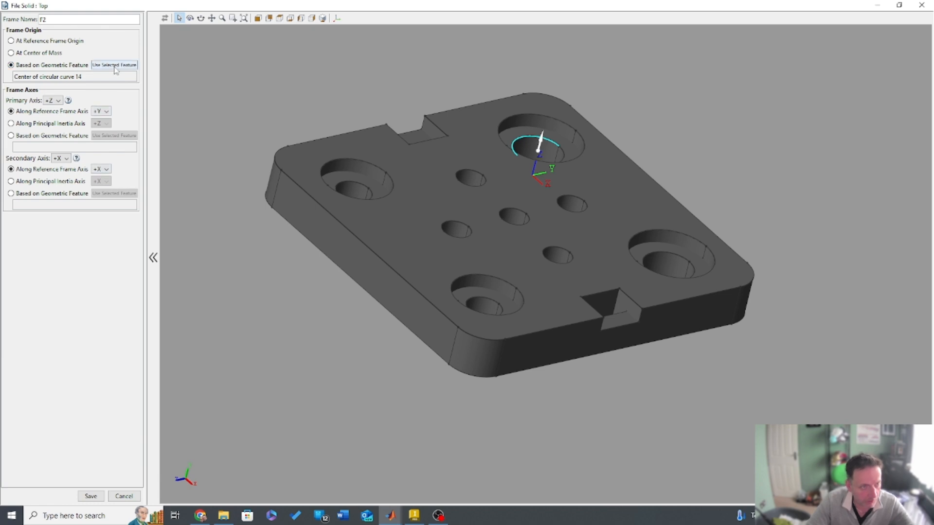
left_click(90, 496)
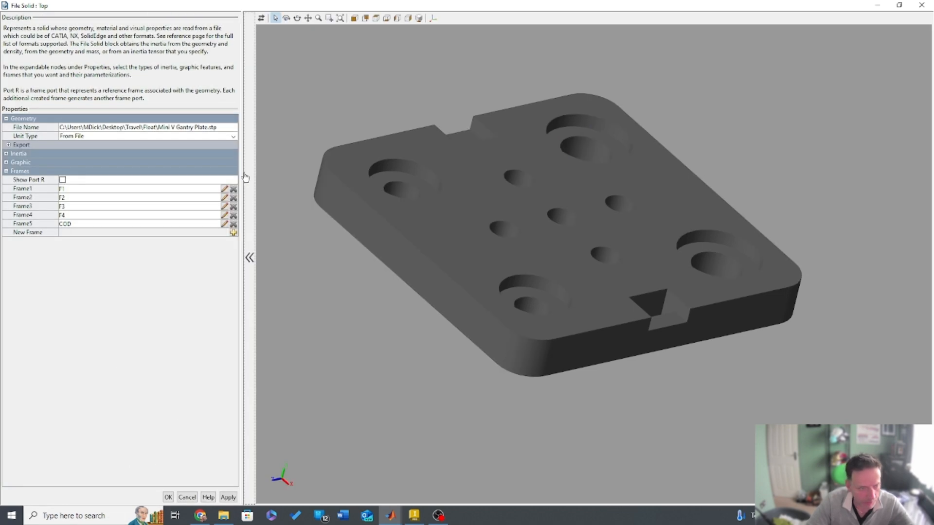
left_click(225, 207)
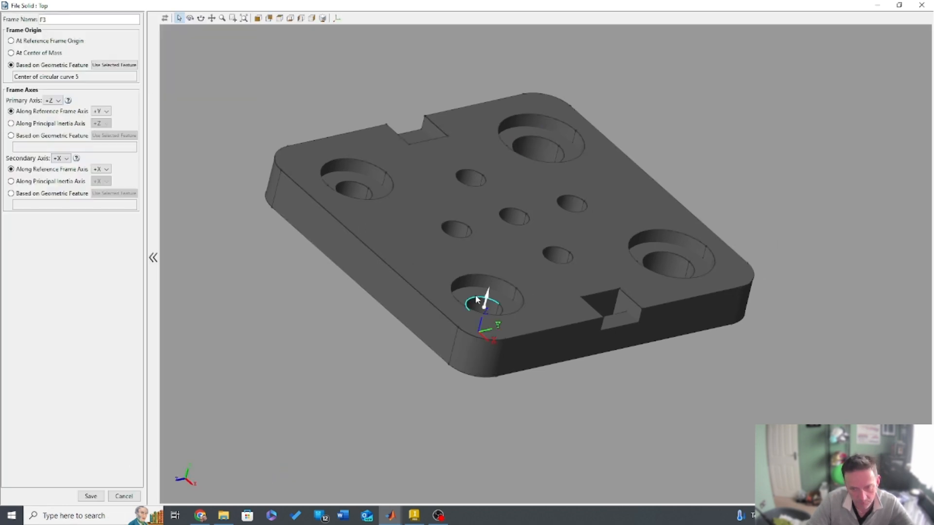
left_click(89, 496)
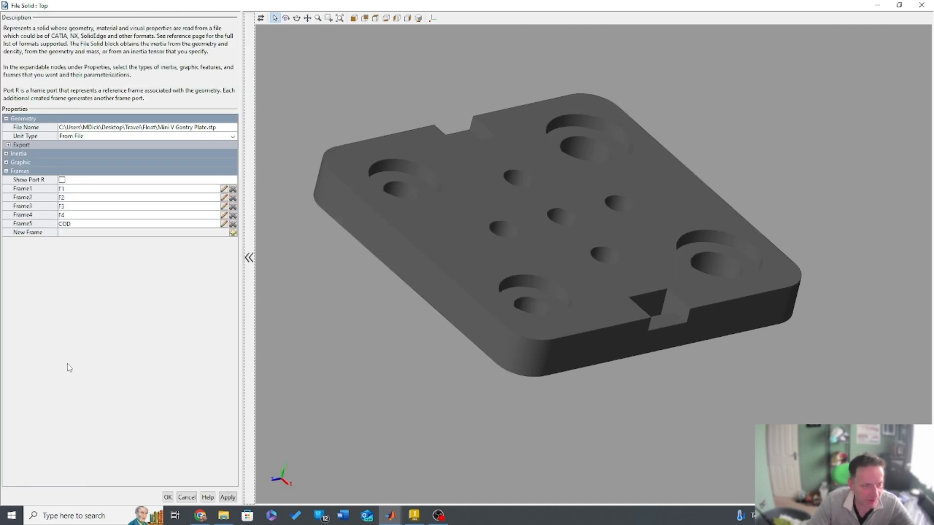
left_click(224, 215)
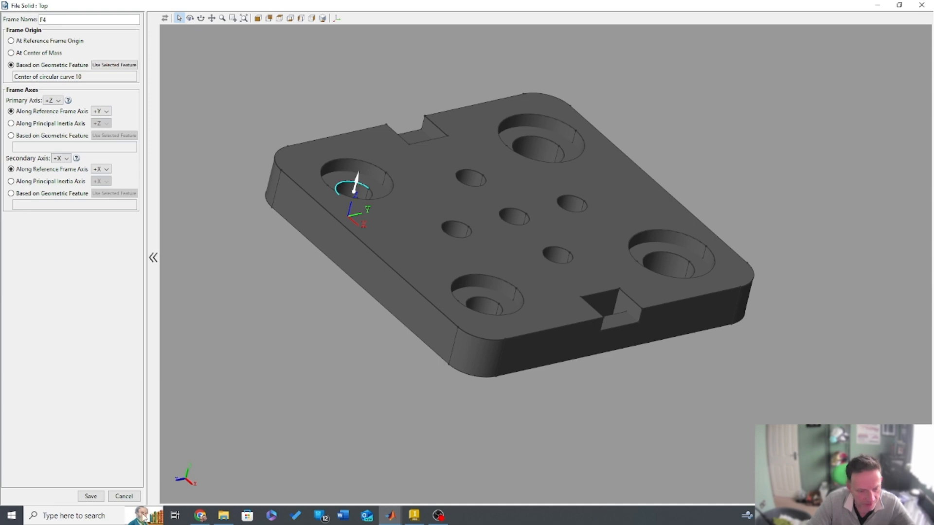
left_click(90, 496)
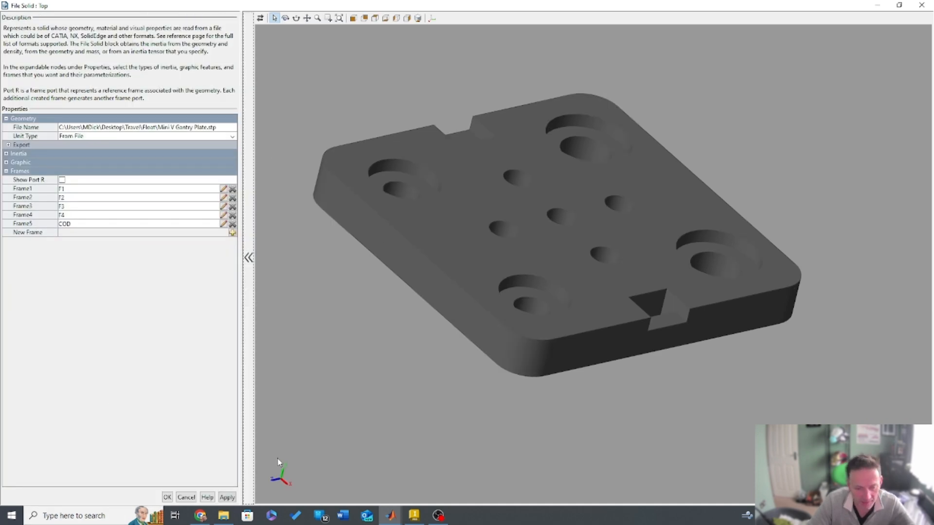
left_click(168, 497)
- Update the model in Mechanics Explorer and examine how the bolt and spacer sit in the plate's counterbore, selecting the plate and spacer
mouse_move(391, 515)
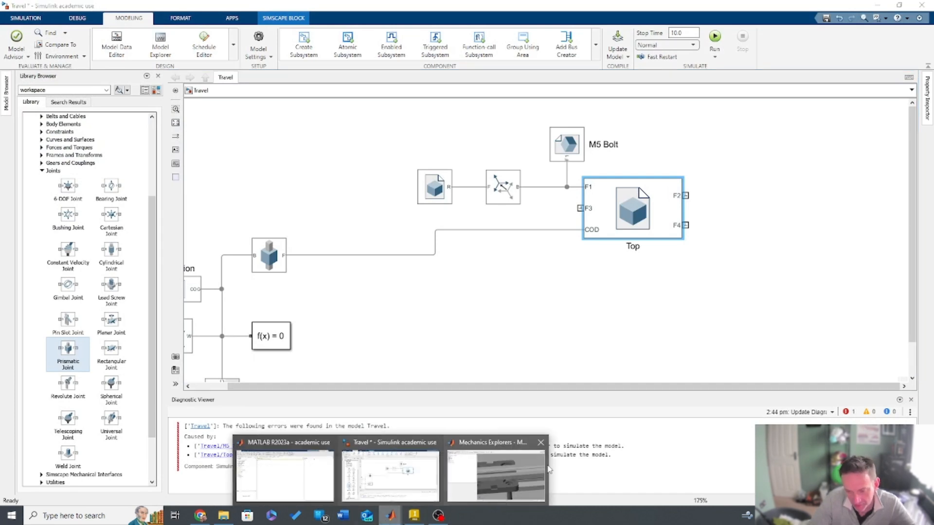
left_click(531, 455)
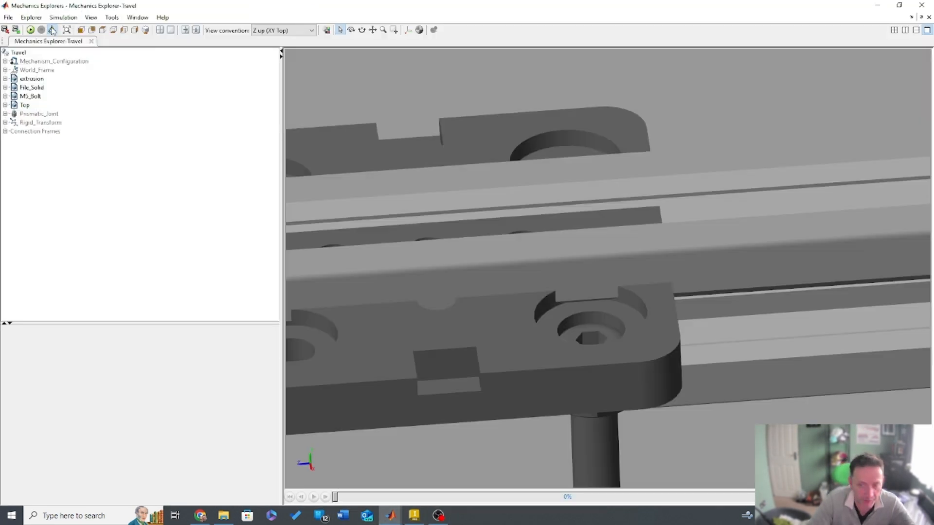
left_click(52, 30)
left_click_drag(424, 359, 538, 370)
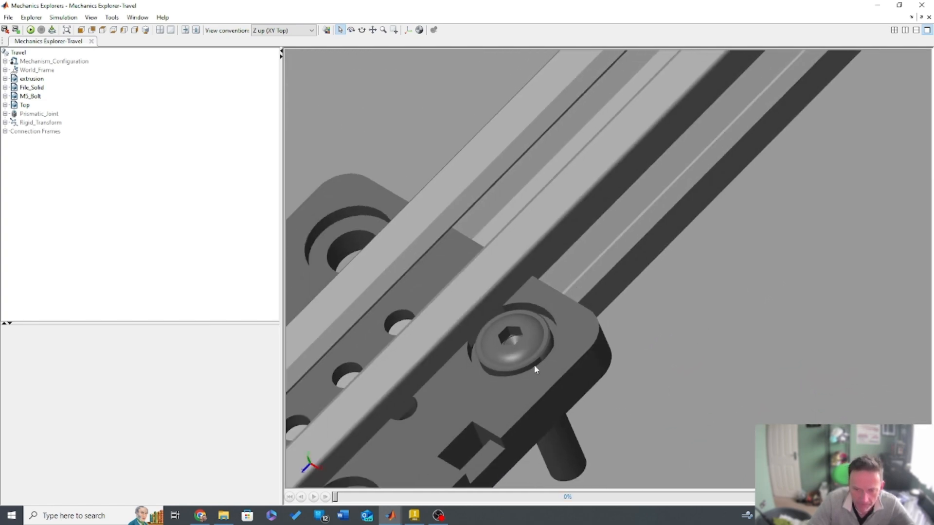
scroll(545, 360, "up", 5)
left_click(328, 406)
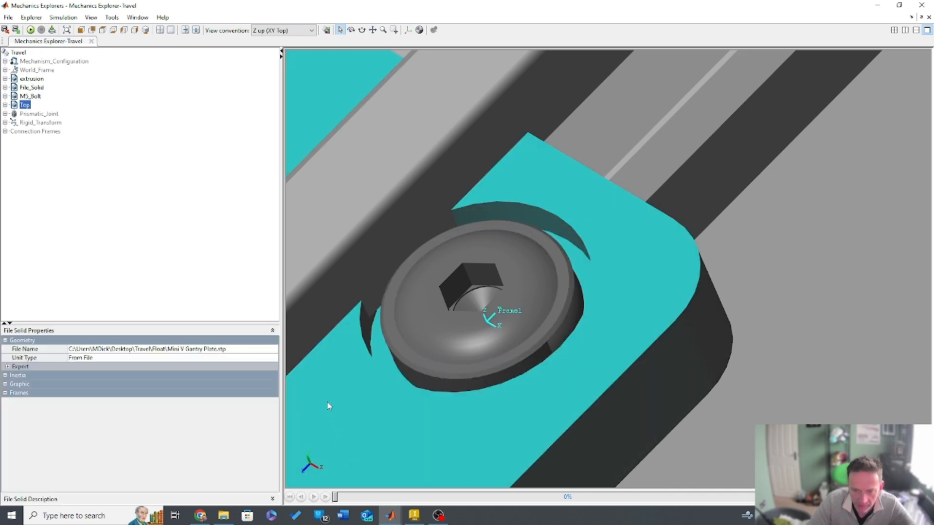
left_click(532, 370)
left_click_drag(515, 365, 300, 347)
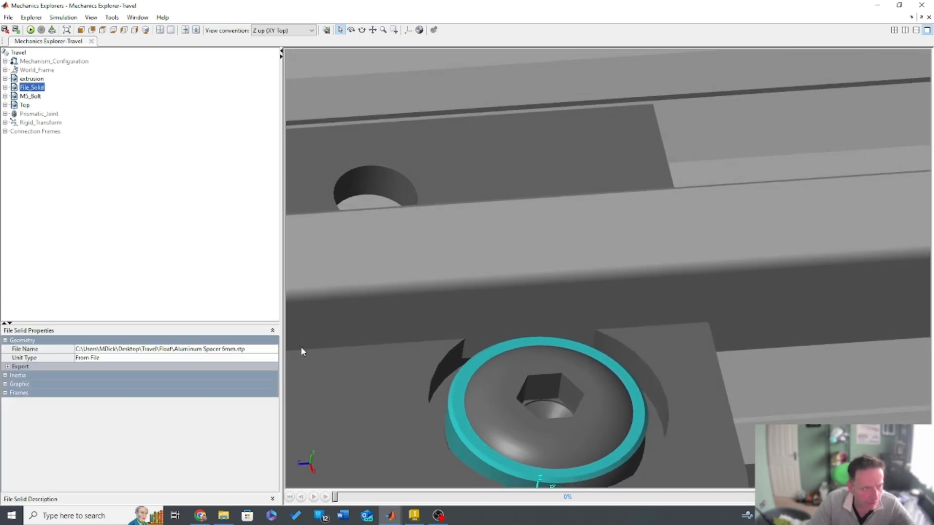
- Return to Simulink and check the translation axis and offset of the spacer's Rigid Transform
left_click(877, 4)
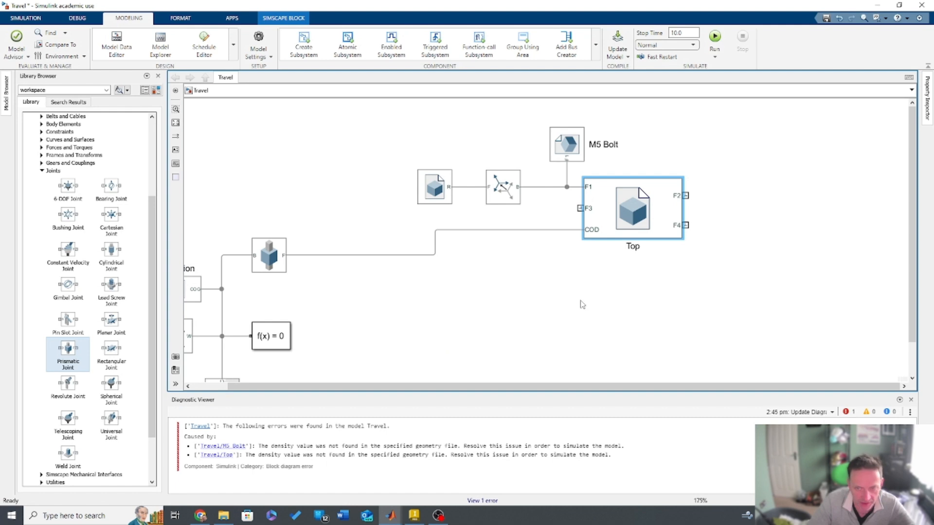
left_click(449, 184)
double_click(496, 186)
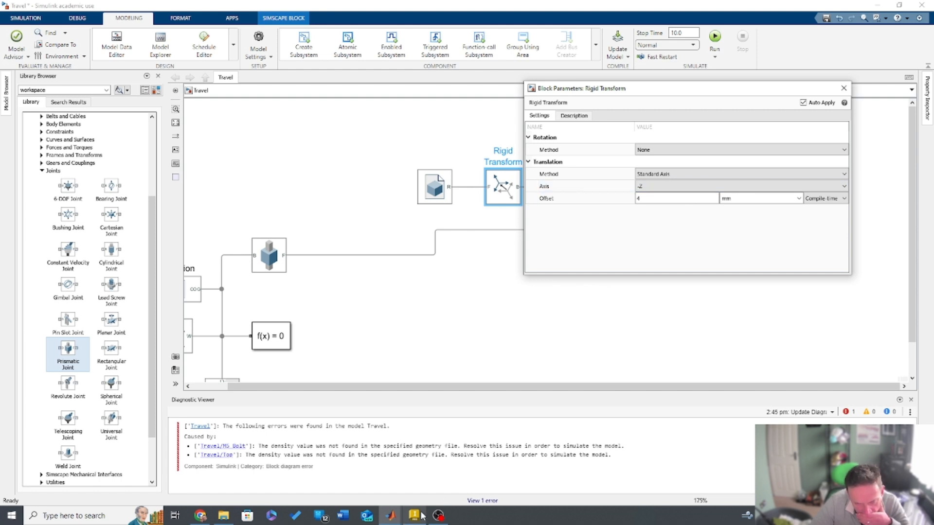
left_click(844, 88)
- Examine in Mechanics Explorer how the highlighted spacer sits around the bolt head in the plate's counterbore
mouse_move(392, 518)
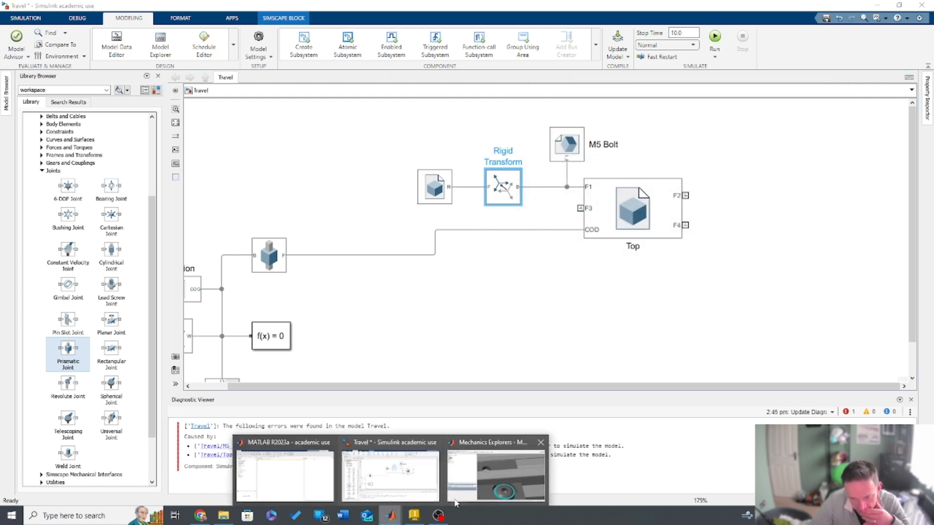
left_click(491, 474)
left_click_drag(583, 346, 616, 353)
mouse_move(768, 409)
left_mouse_down()
mouse_move(777, 378)
mouse_move(785, 388)
left_mouse_up()
scroll(575, 384, "down", 5)
scroll(574, 383, "down", 5)
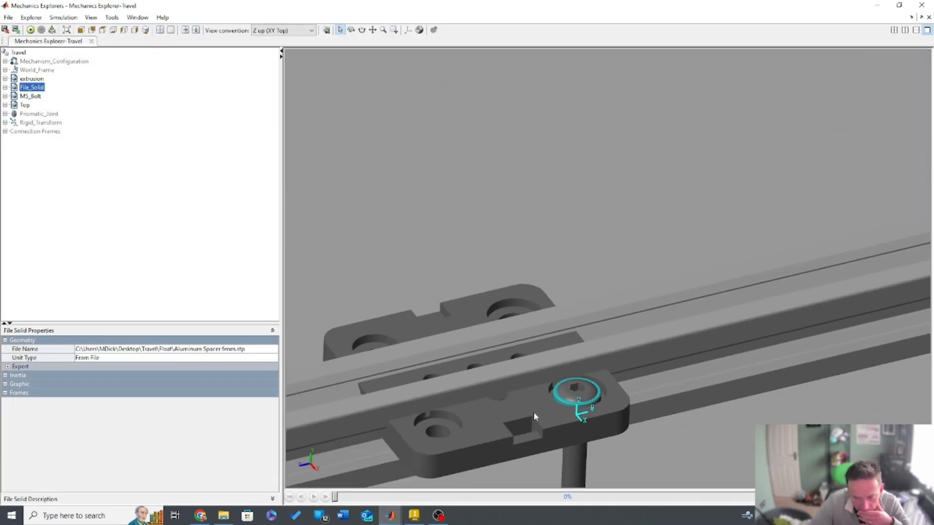
left_click_drag(543, 407, 567, 383)
scroll(591, 434, "up", 5)
scroll(595, 432, "up", 5)
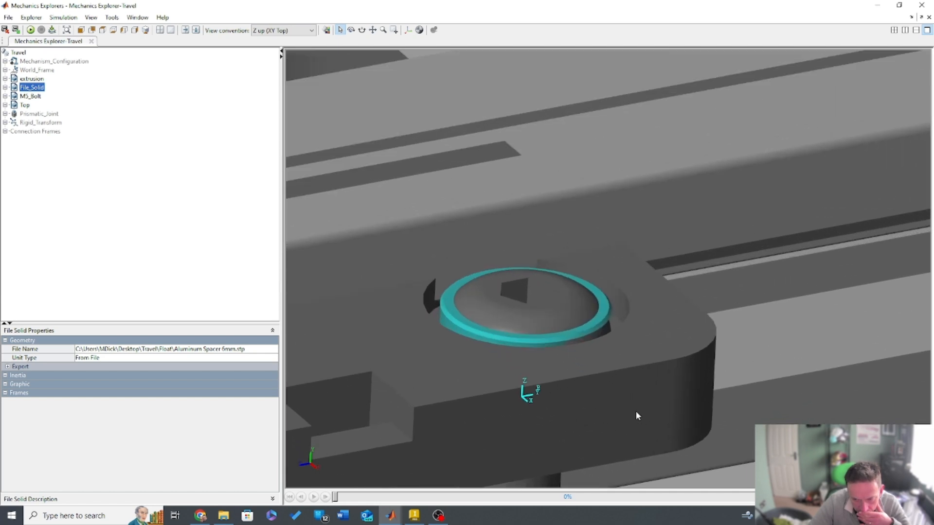
left_click_drag(635, 410, 642, 374)
mouse_move(585, 345)
left_mouse_down()
mouse_move(521, 382)
mouse_move(492, 371)
mouse_move(502, 375)
left_mouse_up()
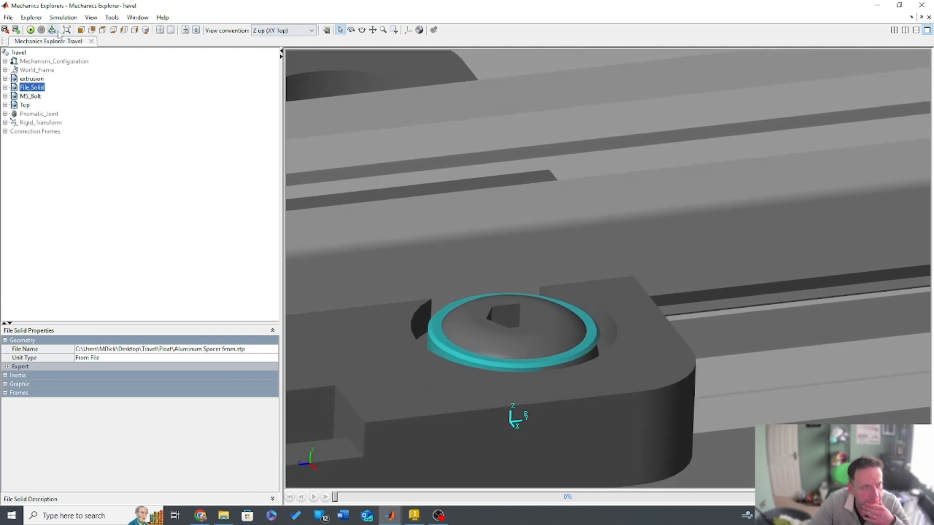
left_click_drag(350, 4, 0, 58)
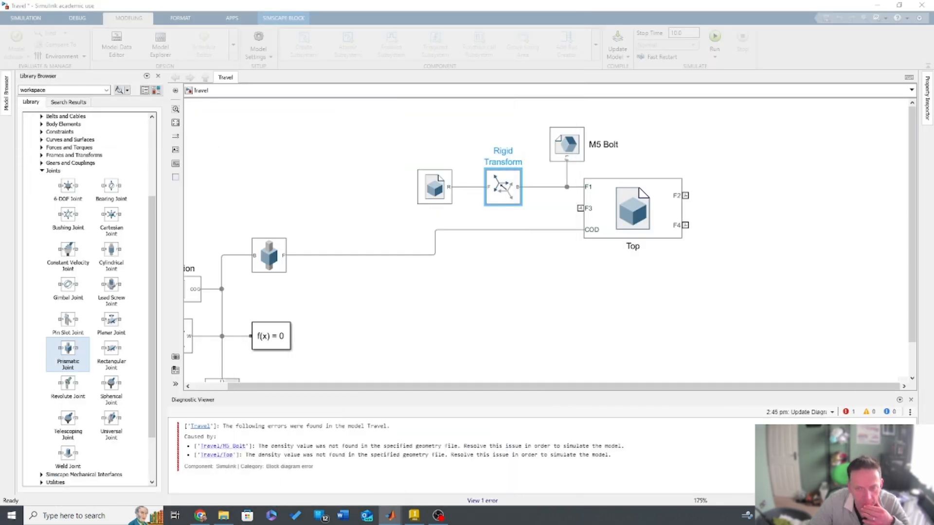
- Set the offset of the spacer's Rigid Transform to 8 mm along -Z and update the model
left_click(417, 347)
double_click(503, 187)
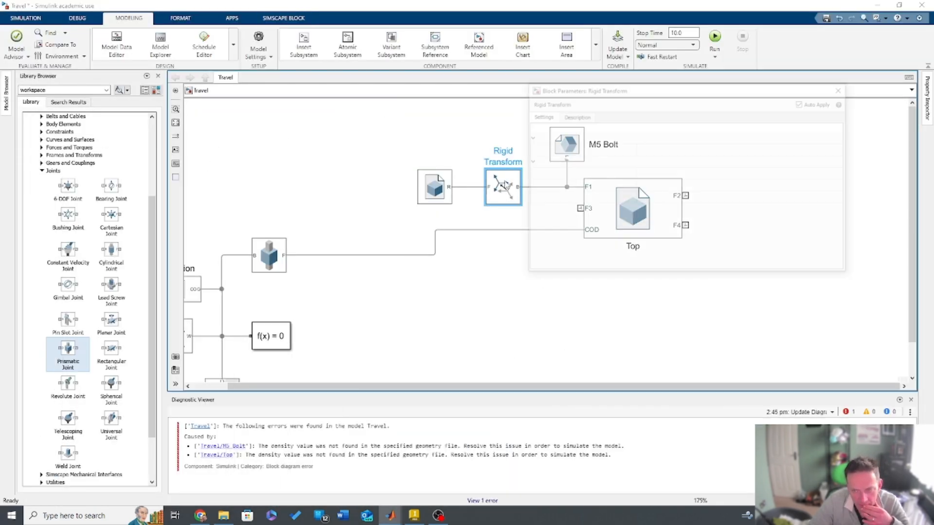
left_click(662, 201)
left_click(661, 202)
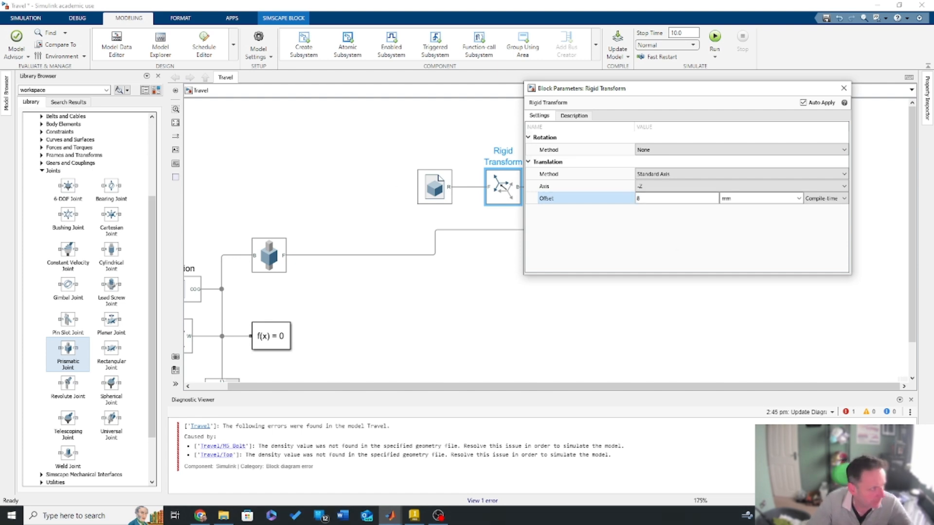
key("ctrl+d")
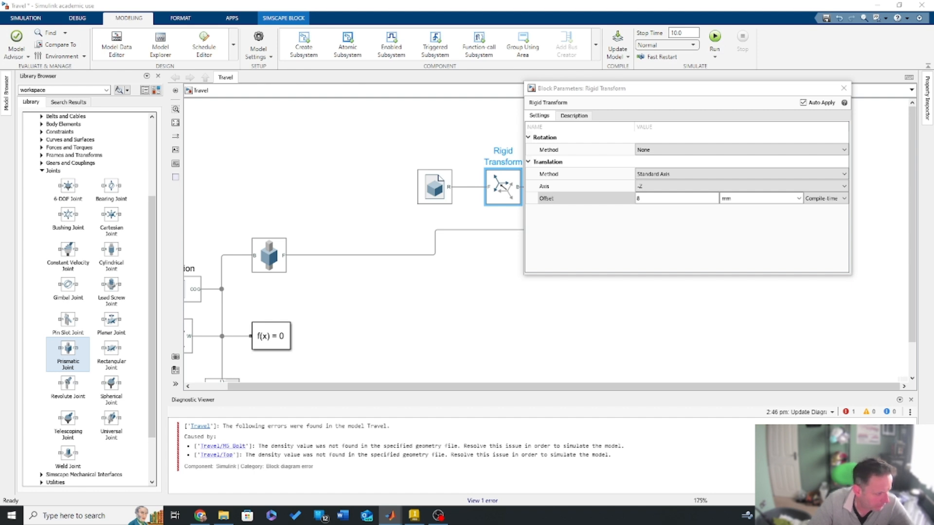
- Set the Rigid Transform's offset to 10 mm and update the model
left_click(668, 214)
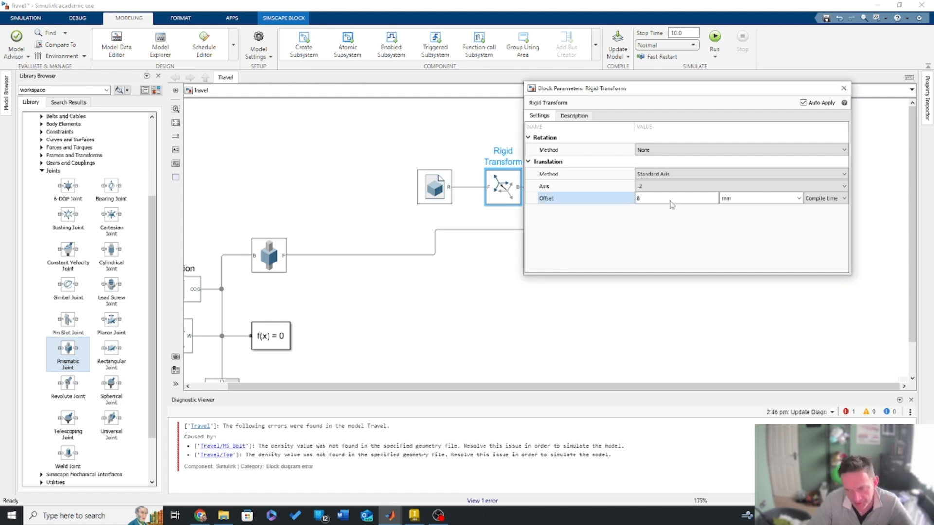
left_click(671, 199)
type("1")
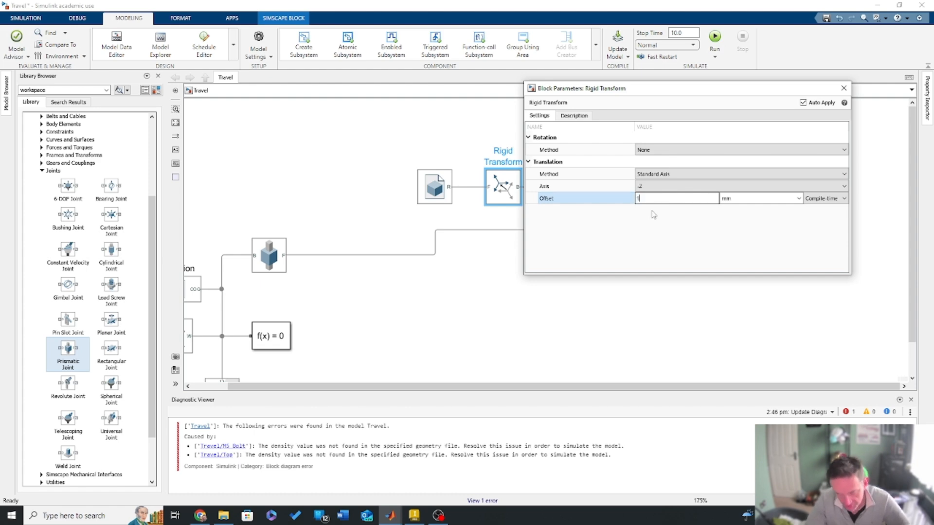
type("0")
key("ctrl+d")
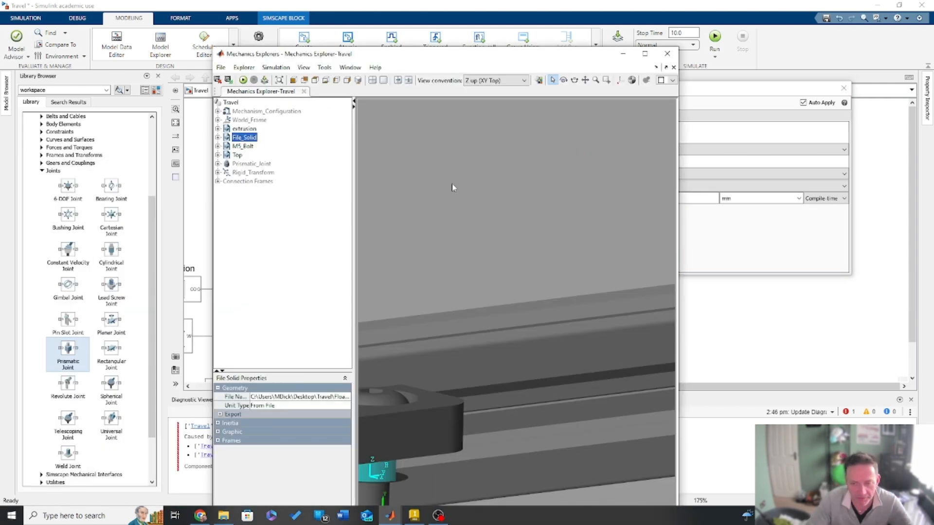
- Examine the spacer's position beneath the plate around the bolt in Mechanics Explorer, and close the Rigid Transform's settings in Simulink
left_click(645, 54)
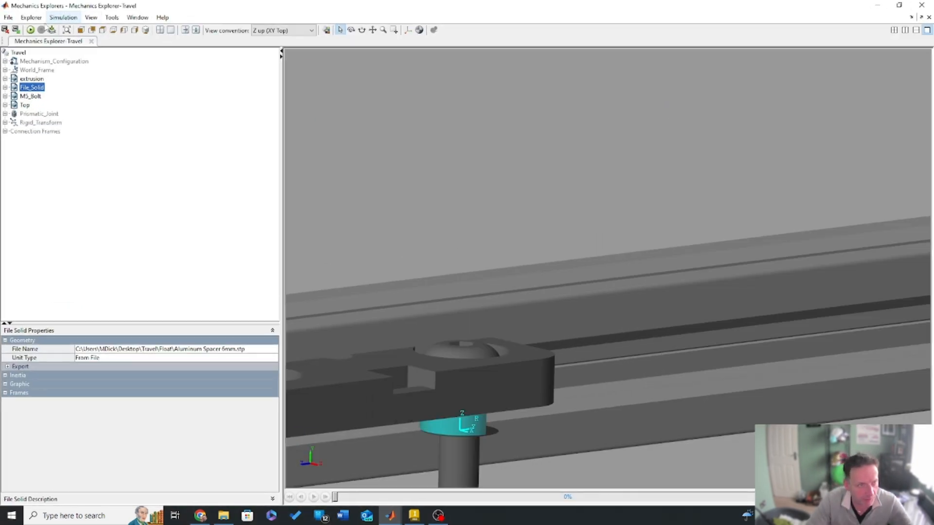
left_click_drag(534, 430, 482, 464)
left_click(484, 464)
left_click_drag(447, 419, 556, 446)
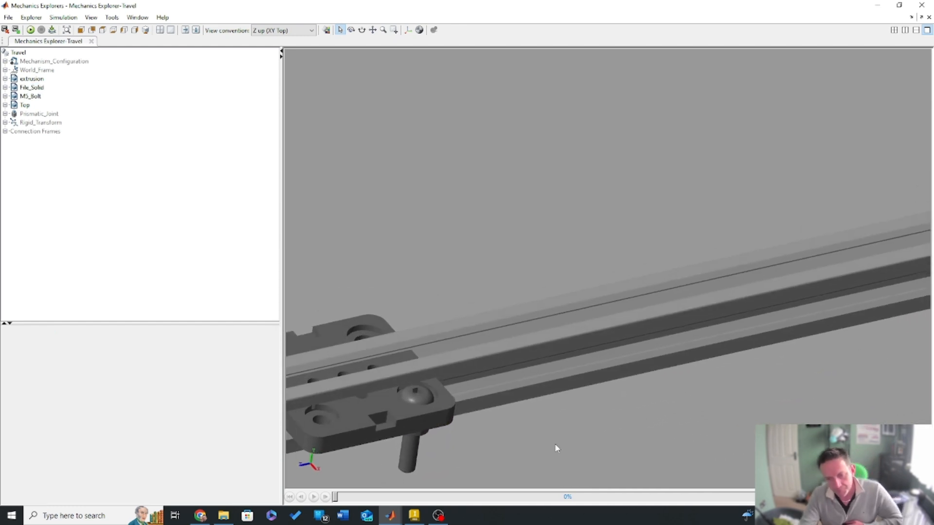
left_click_drag(428, 392, 420, 435)
scroll(420, 435, "up", 4)
left_click_drag(550, 439, 525, 436)
left_click(922, 5)
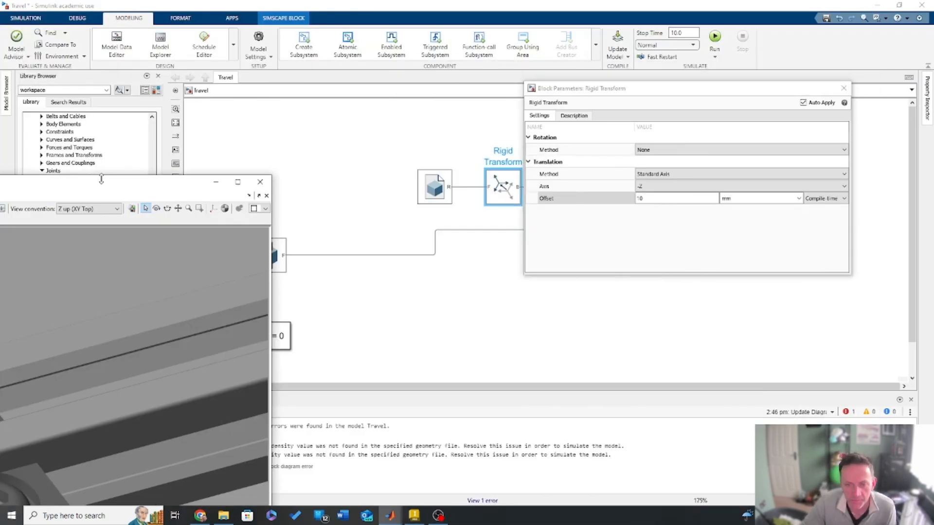
left_click(844, 88)
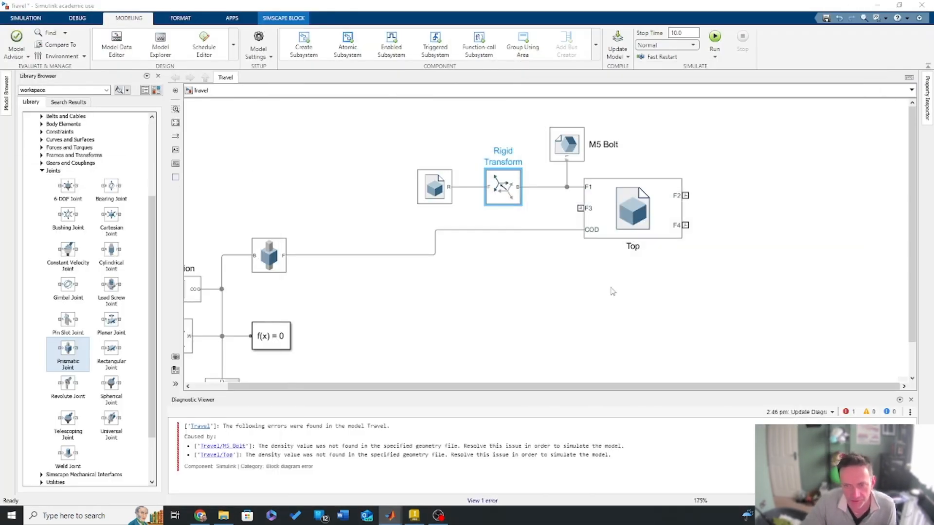
- Shift the M5 Bolt block toward the Rigid Transform and delete the connection between the prismatic joint and the Top block's COD port
left_click(506, 268)
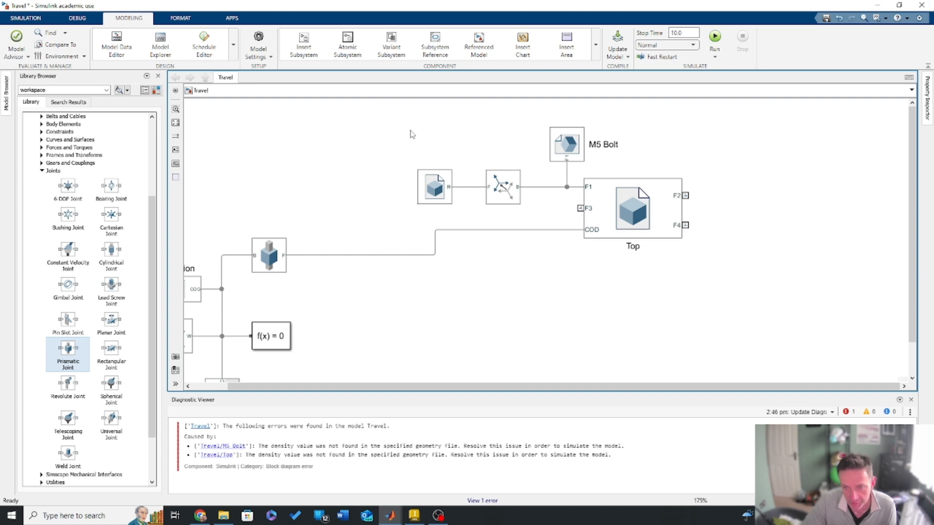
left_click_drag(585, 143, 564, 139)
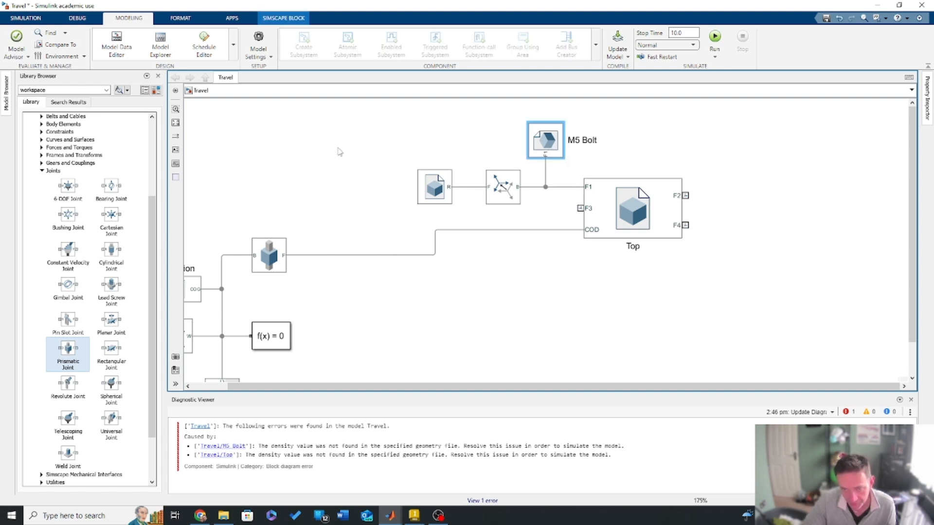
left_click_drag(412, 136, 561, 204)
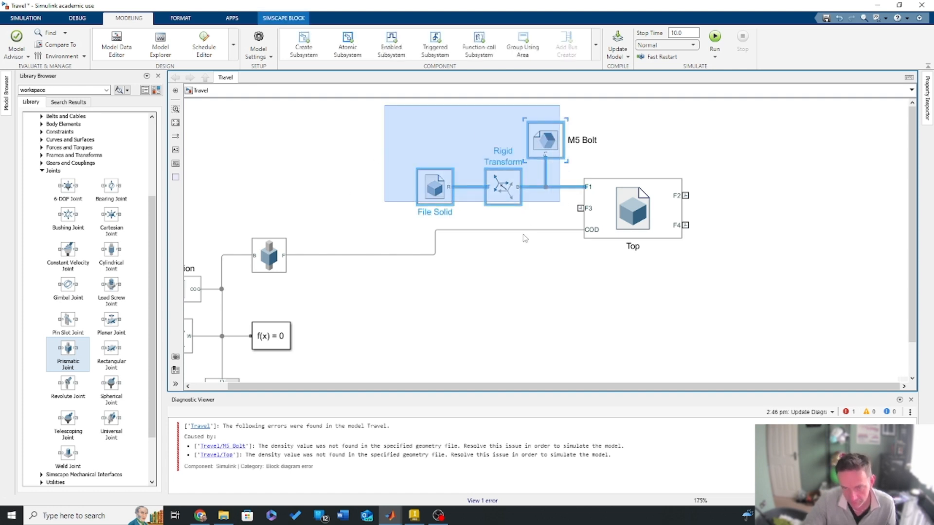
left_click(539, 229)
key("Delete")
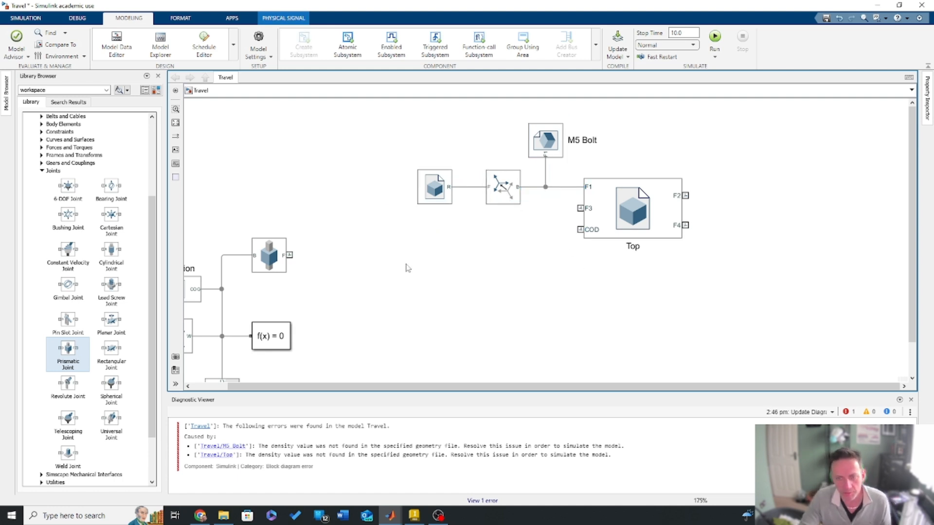
- Duplicate the spacer, Rigid Transform and M5 Bolt group below the original and delete the copy's dangling connection line
left_click_drag(409, 107, 555, 234)
left_click_drag(505, 192, 505, 319)
left_click(570, 315)
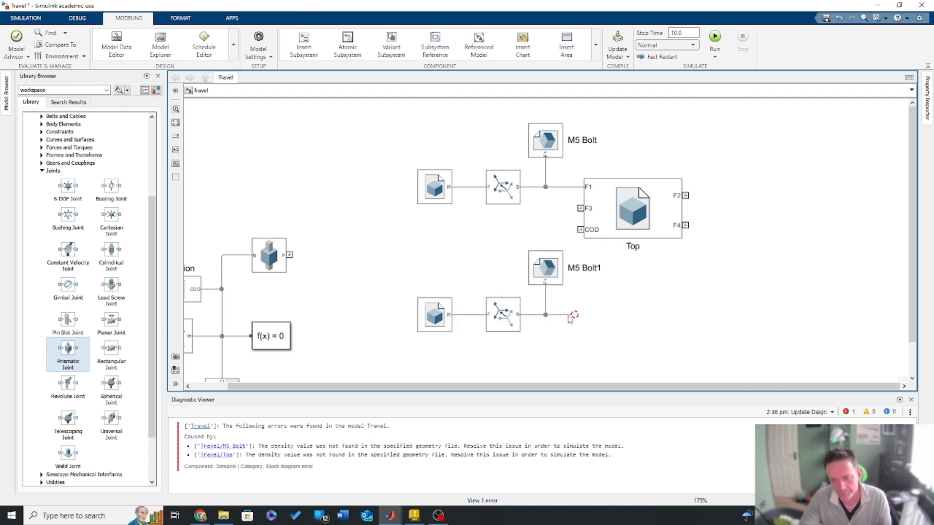
key("Delete")
- Make two more copies of the spacer, Rigid Transform and bolt group beside the Top block's F2 and F4 ports
left_click_drag(578, 351, 414, 269)
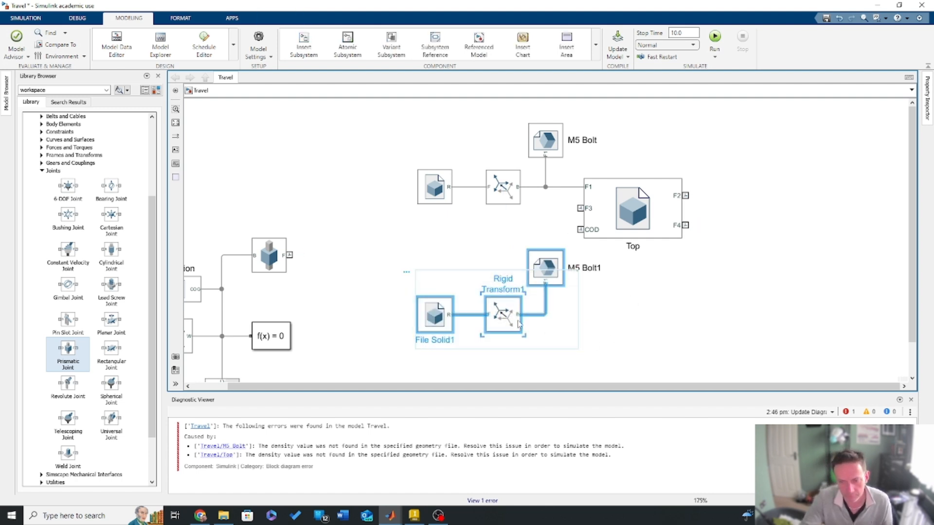
left_click_drag(511, 320, 827, 169)
scroll(802, 239, "down", 2)
scroll(803, 242, "down", 2)
scroll(876, 184, "up", 2)
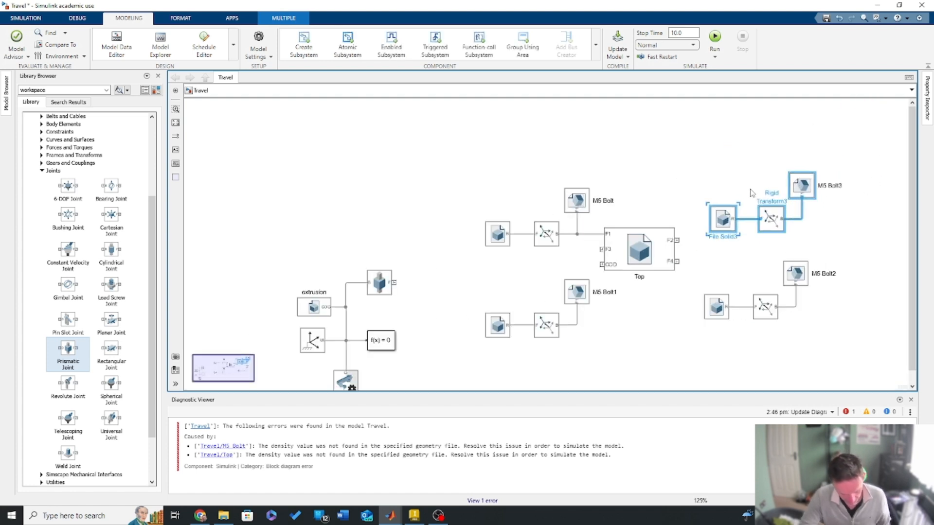
- Rotate the M5 Bolt3 group 180 degrees with its bolt above the line, and connect it to the Top block's F2 port
key("ctrl+r")
key("ctrl+r")
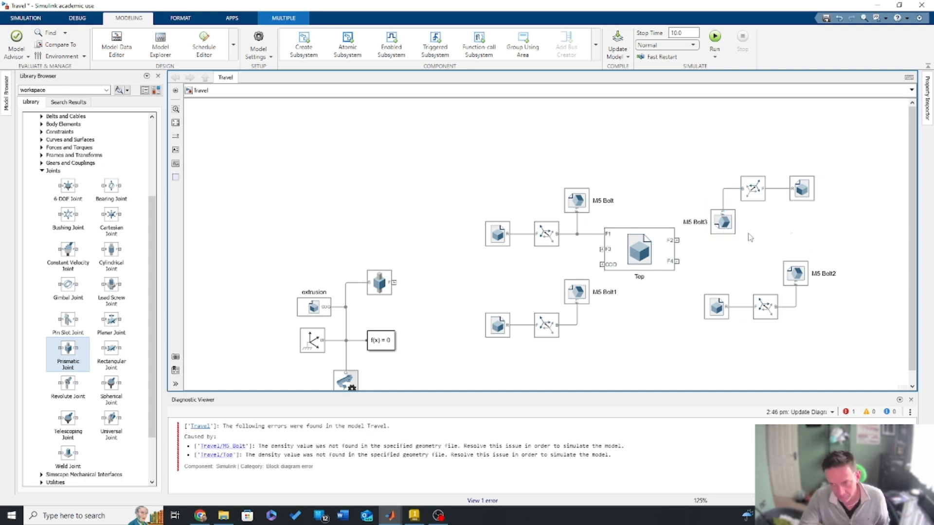
left_click(722, 224)
left_click_drag(720, 224, 714, 157)
left_click_drag(672, 118, 877, 239)
left_click_drag(754, 194, 763, 240)
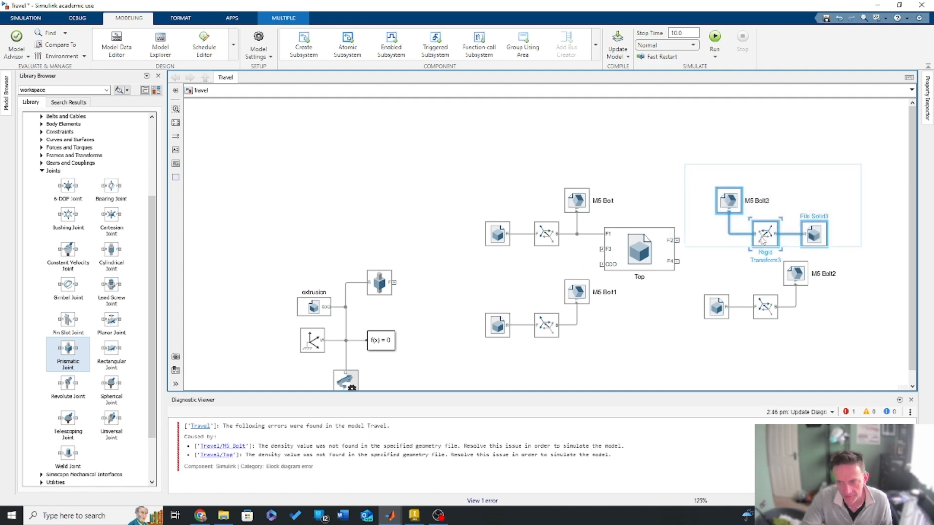
left_click_drag(680, 240, 727, 233)
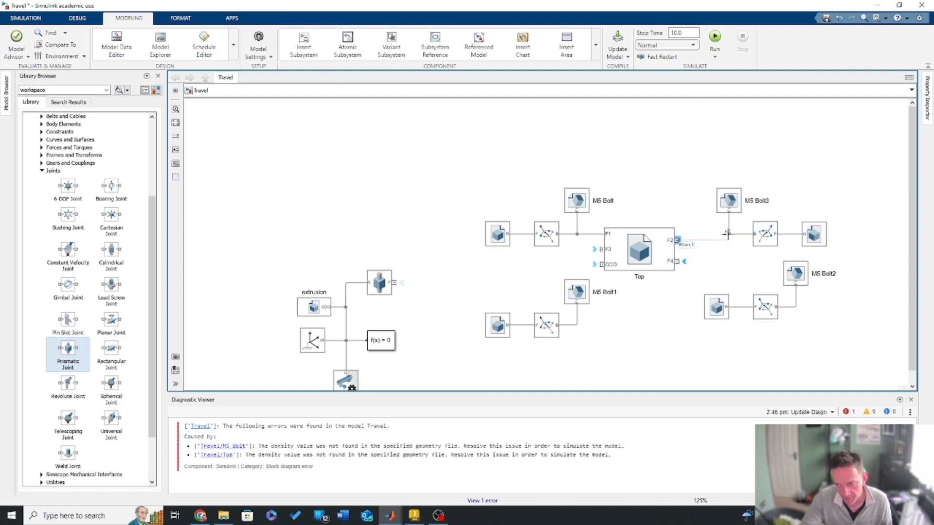
- Rotate and rearrange the M5 Bolt2 spacer group beside the Top block's F4 port
left_click_drag(796, 279, 765, 281)
key("ctrl+r")
key("ctrl+r")
left_click(717, 285)
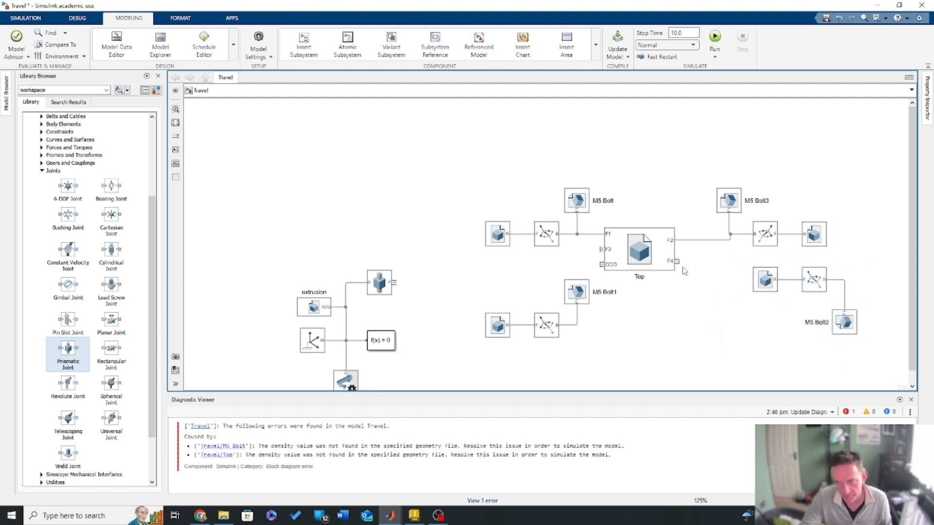
- Connect the Top block's F4 port to the line between File Solid2 and Rigid Transform2, and F3 to the M5 Bolt1 line
mouse_move(682, 263)
left_mouse_down()
mouse_move(793, 259)
mouse_move(797, 271)
mouse_move(786, 281)
left_mouse_up()
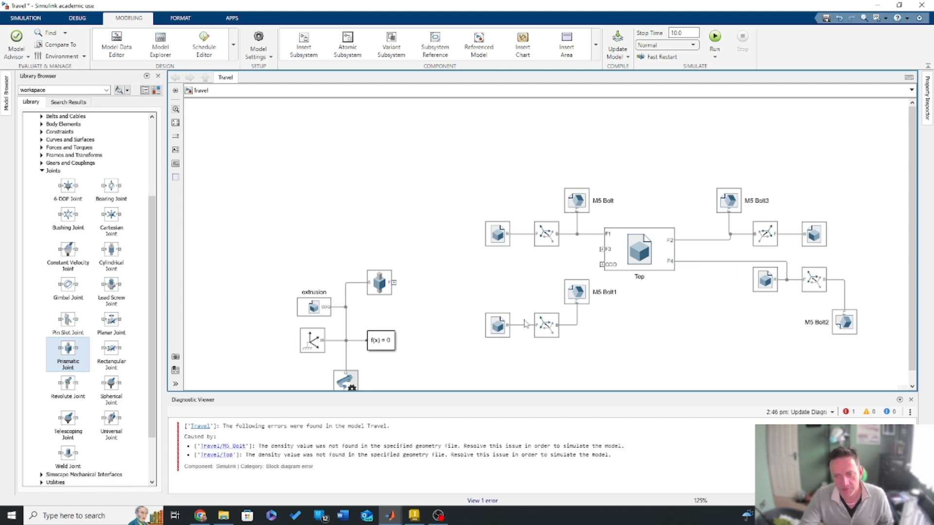
left_click_drag(601, 249, 578, 325)
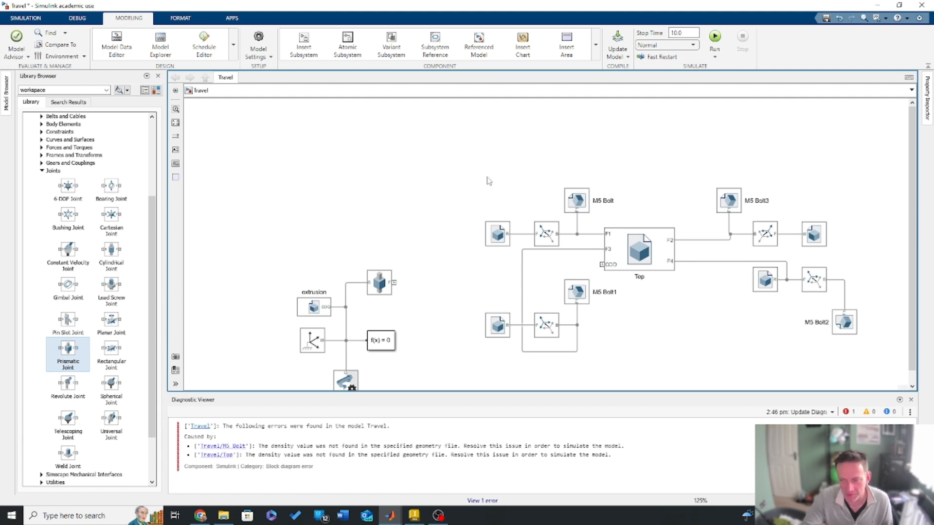
- Group the Top block and its four bolt and spacer sets into a subsystem and widen the subsystem block
scroll(597, 266, "down", 2)
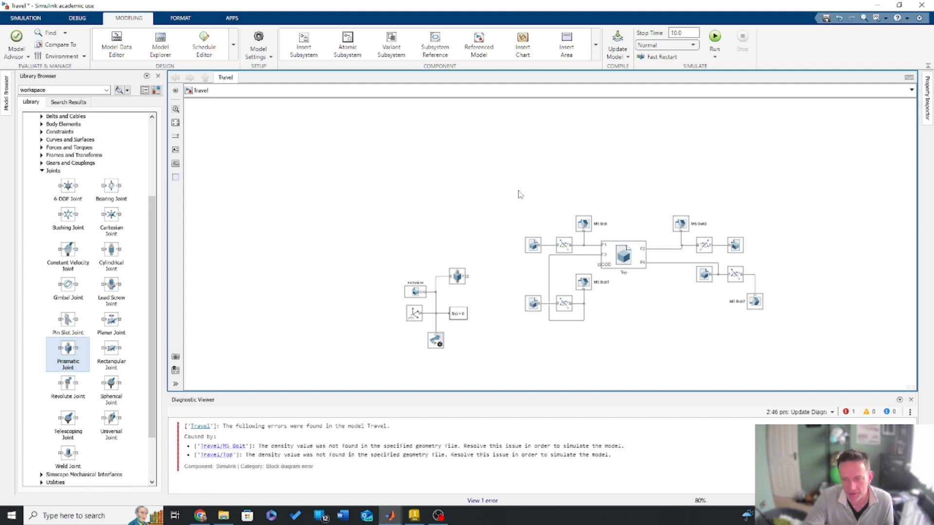
left_click_drag(508, 190, 855, 347)
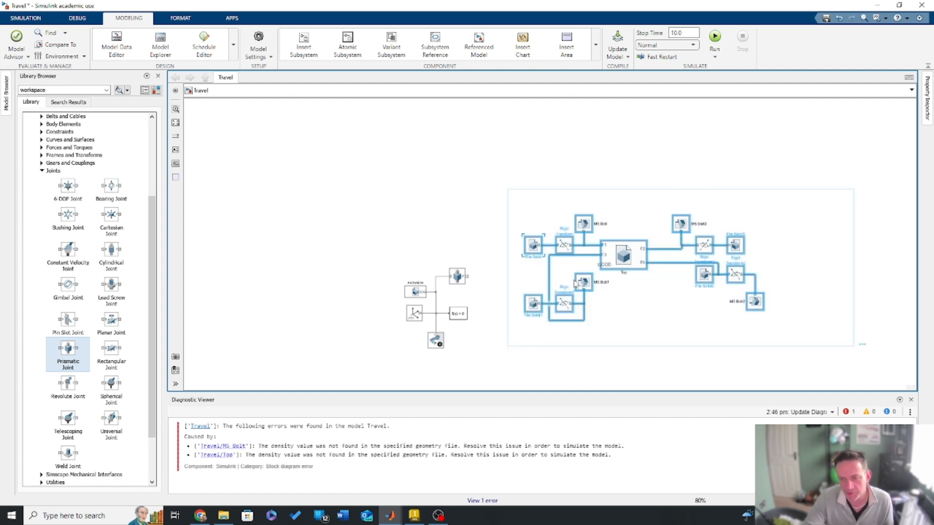
right_click(637, 258)
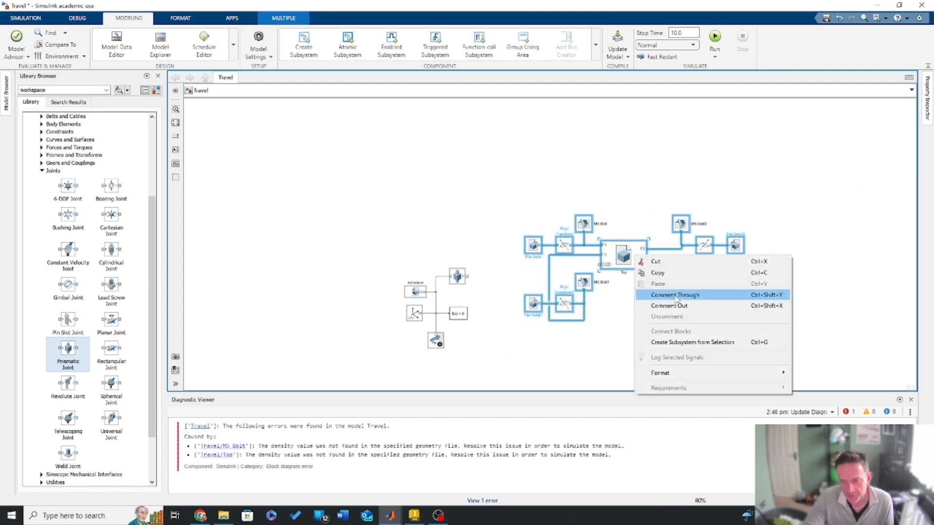
left_click(686, 342)
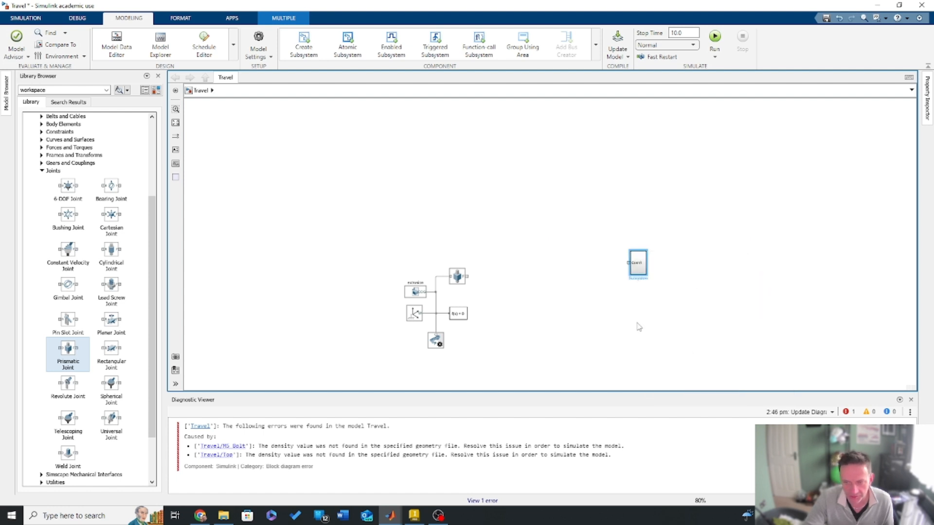
left_click_drag(650, 277, 670, 276)
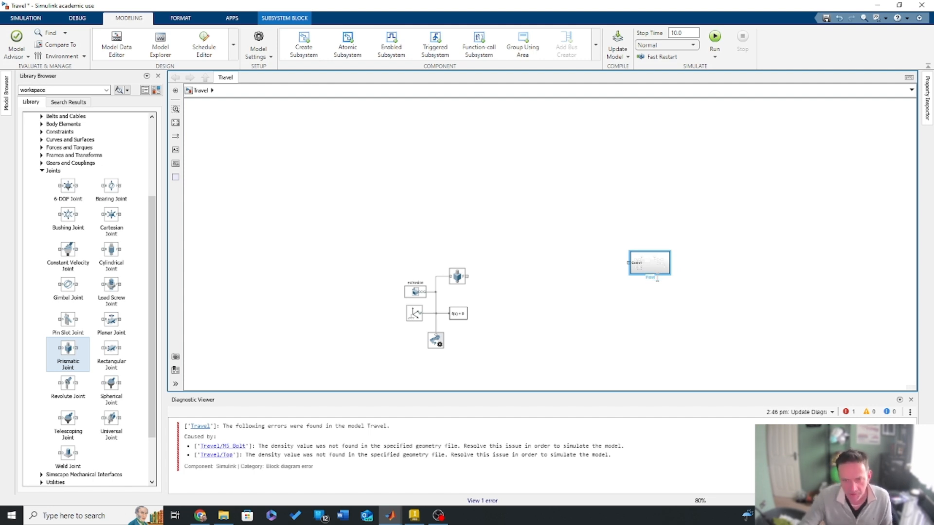
- Move the Float subsystem beside the Prismatic Joint and connect its Conn1 port to the joint's F port
left_click_drag(650, 263, 508, 276)
scroll(462, 282, "up", 4)
left_click(494, 305)
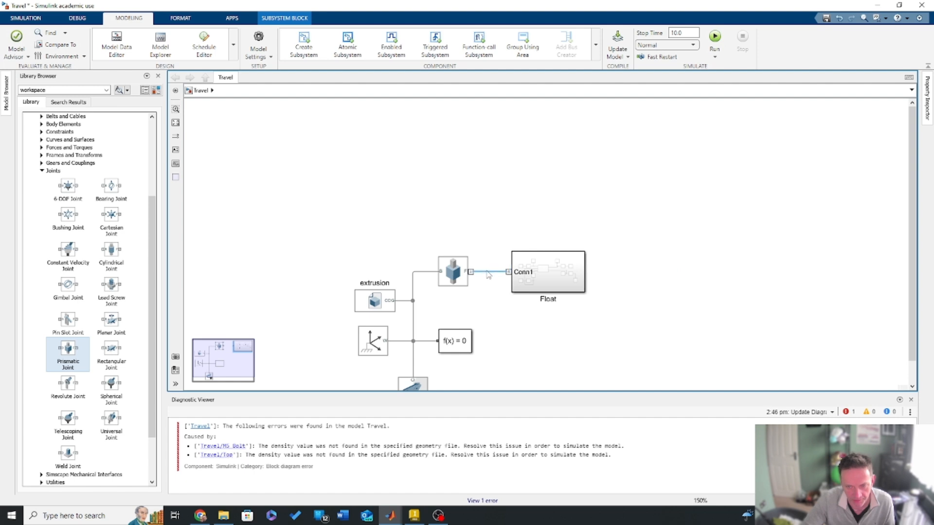
scroll(493, 304, "up", 3)
scroll(492, 292, "down", 1)
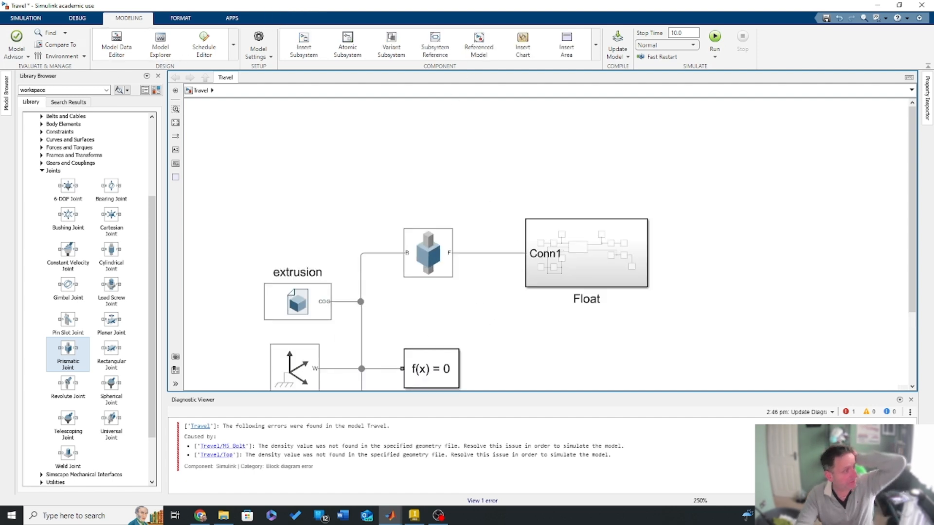
- Examine the bolt and spacer positions on the plate in Mechanics Explorer, selecting the raised bolt to identify it
left_click_drag(0, 98, 320, 104)
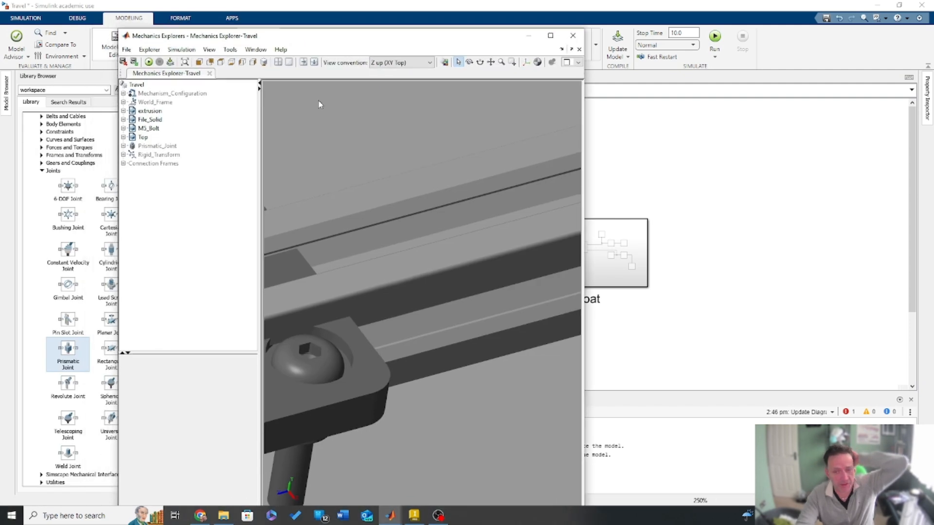
double_click(382, 45)
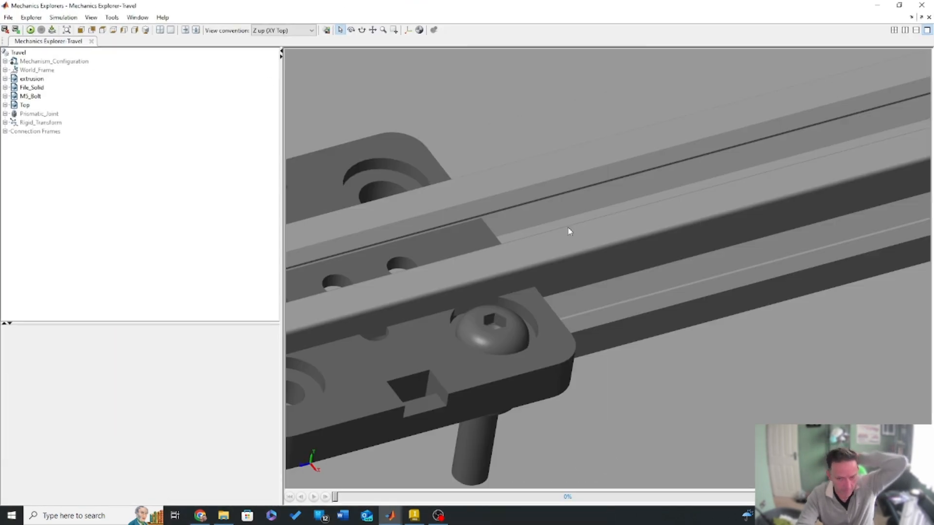
scroll(621, 238, "down", 6)
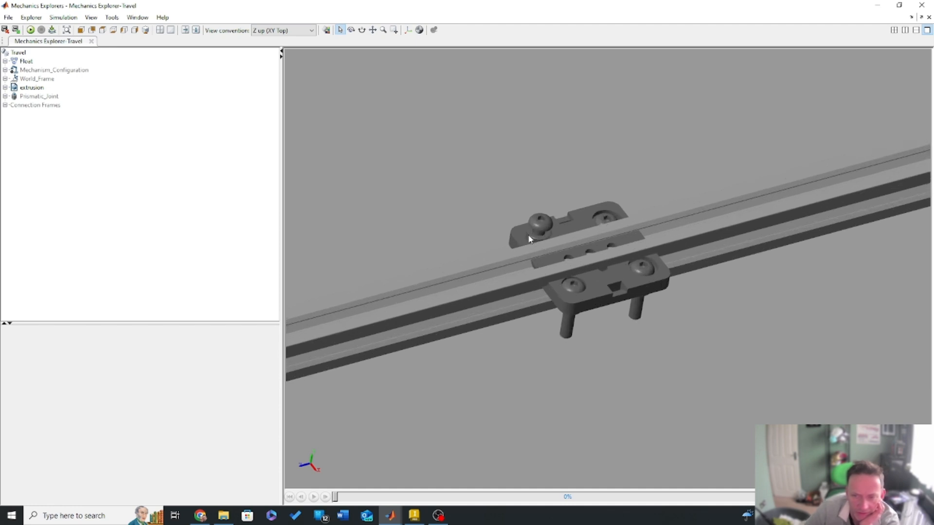
left_click_drag(623, 294, 548, 376)
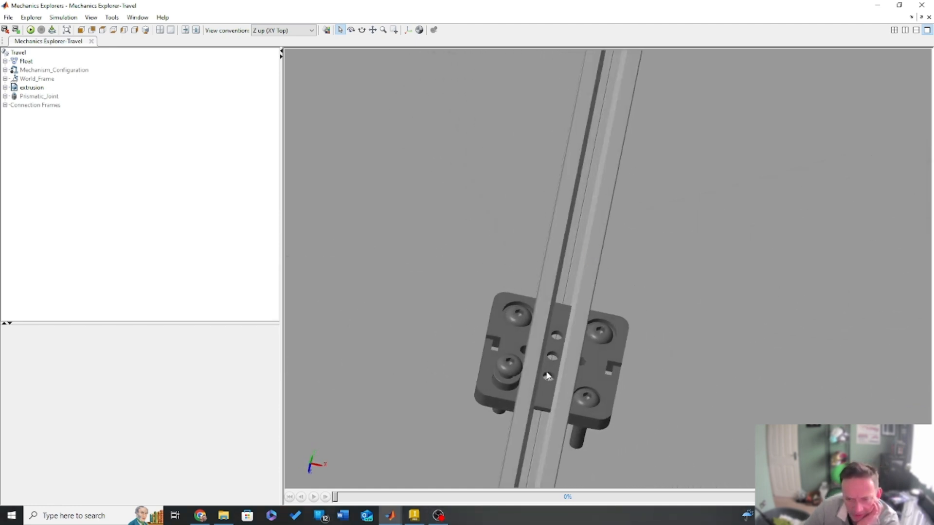
left_click(511, 379)
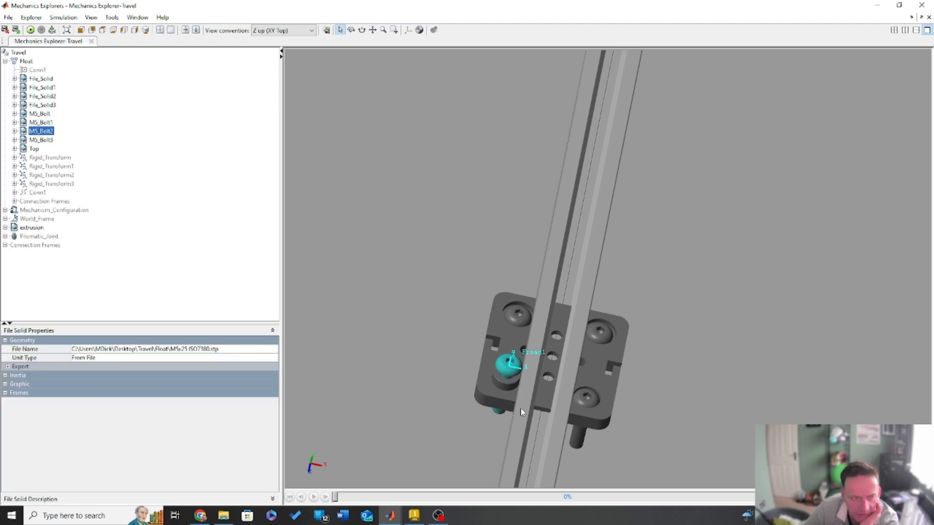
scroll(521, 408, "down", 5)
left_click_drag(624, 419, 600, 350)
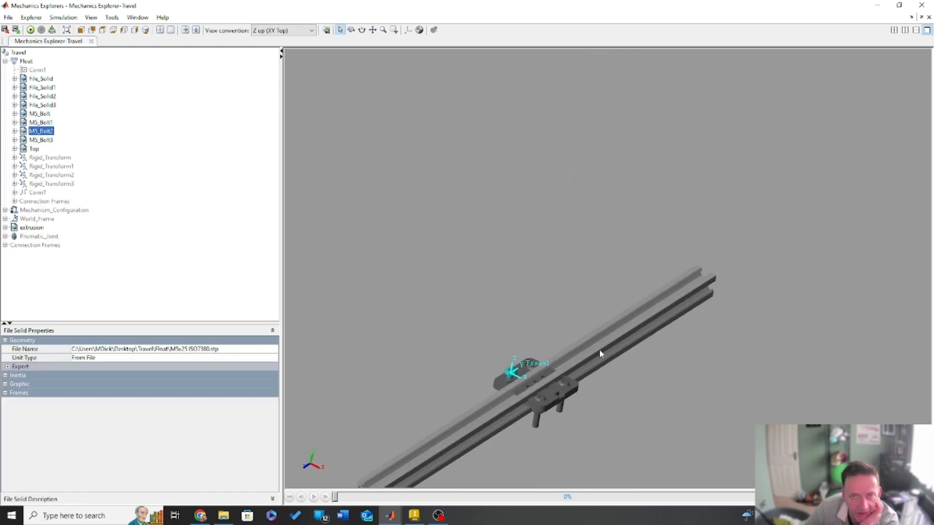
left_click_drag(544, 5, 526, 524)
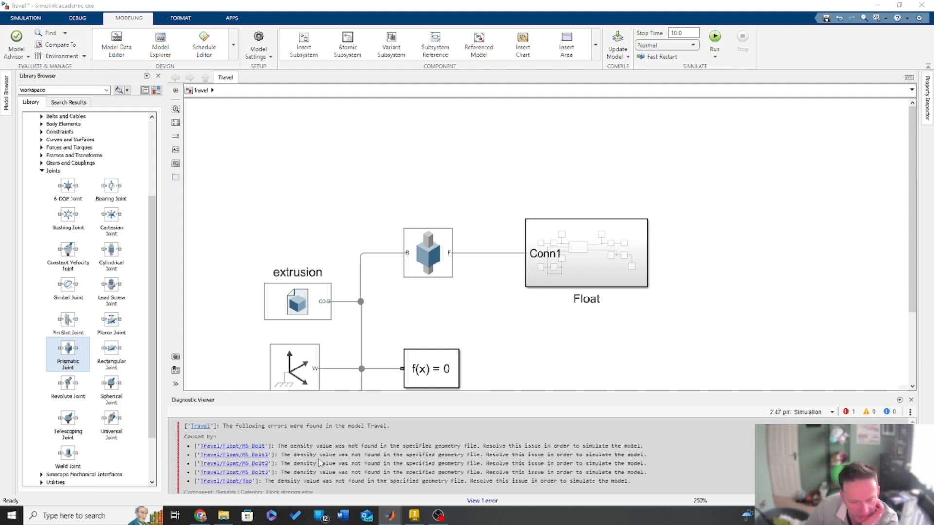
- In the Float subsystem, base the M5 Bolt block's inertia on a Custom Density of 1000 kg/m^3
scroll(331, 460, "down", 1)
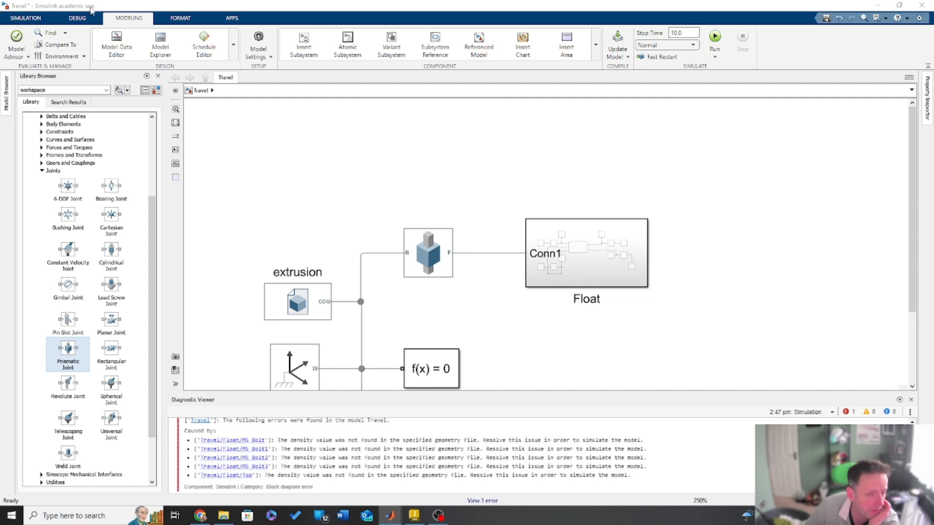
left_click(592, 276)
double_click(592, 277)
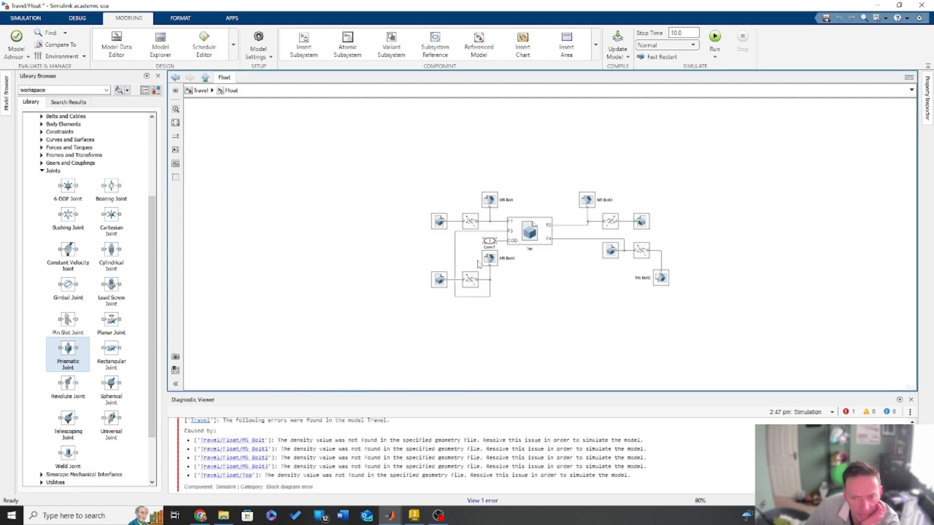
double_click(488, 200)
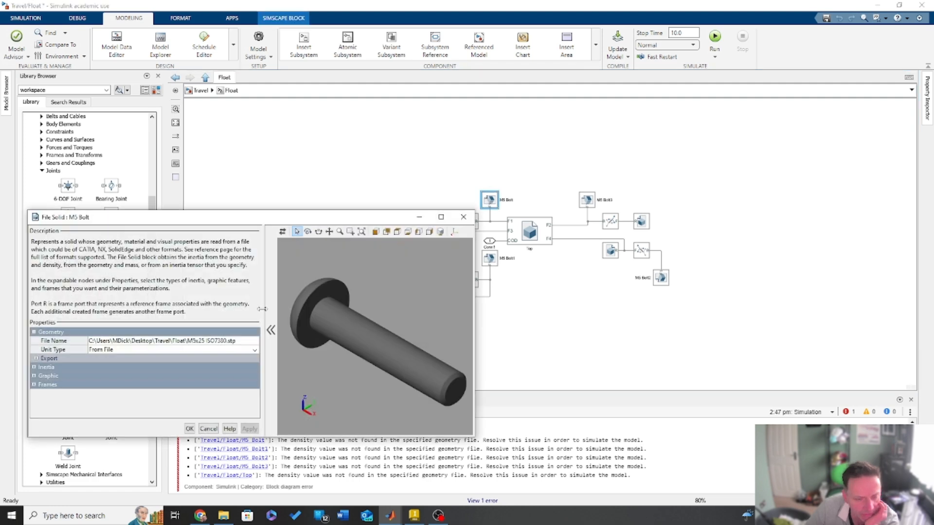
left_click(35, 368)
left_click(149, 385)
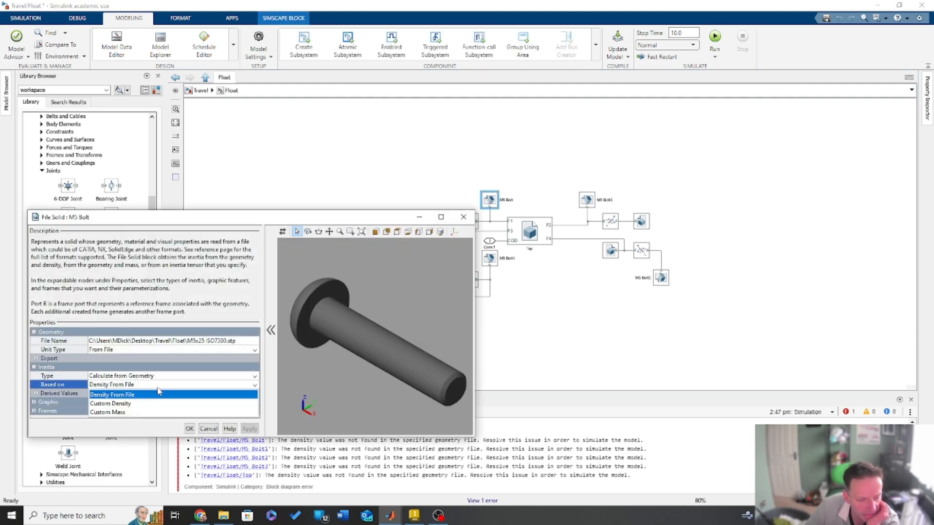
left_click(150, 405)
left_click(249, 429)
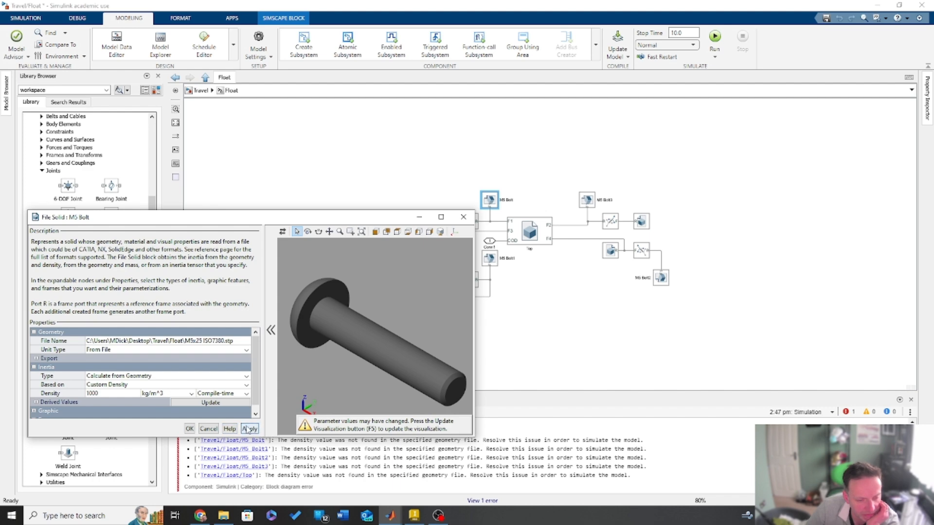
left_click(189, 429)
- Check the inertia density setting of the File Solid spacer near the M5 Bolt block
left_click(535, 236)
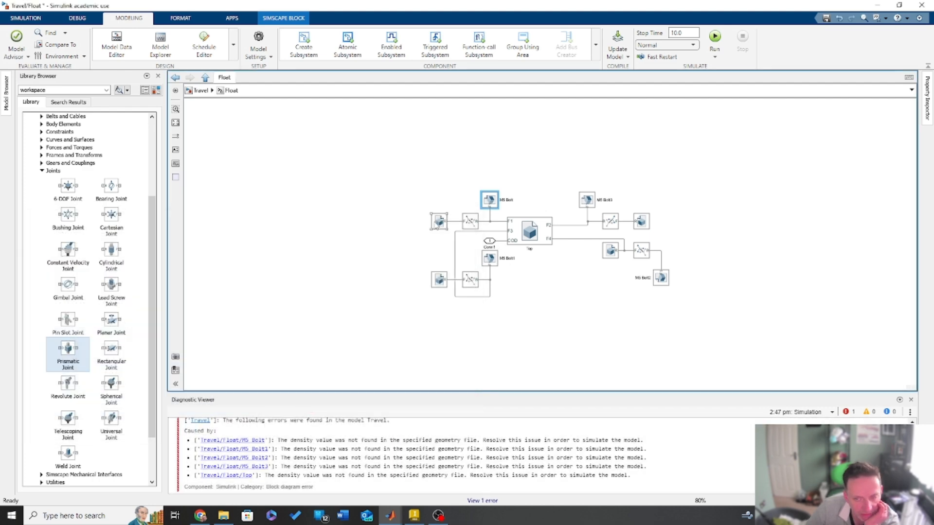
double_click(439, 222)
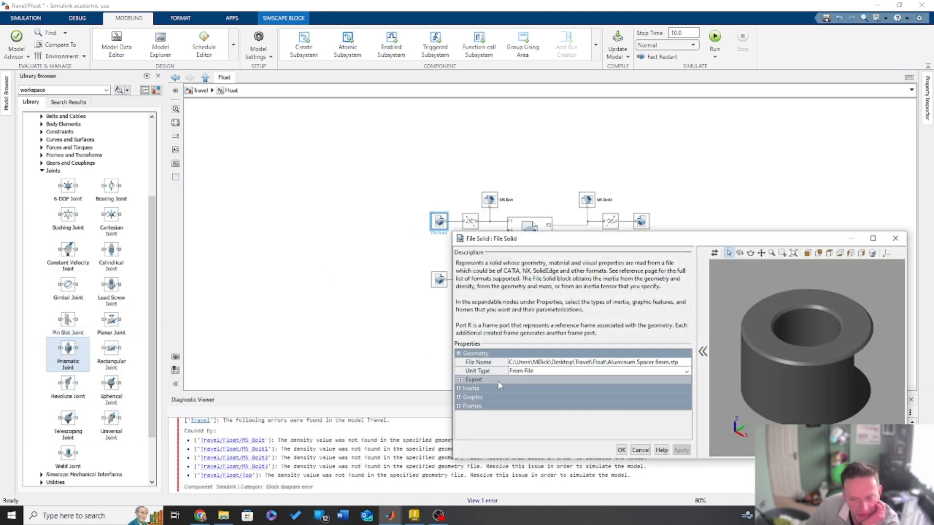
left_click(459, 389)
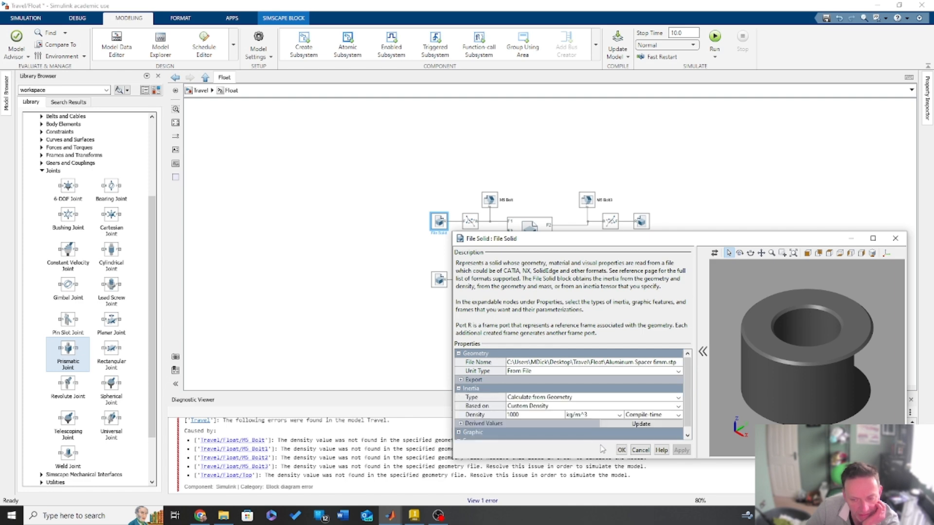
left_click(622, 450)
- Base the M5 Bolt1 block's inertia on a Custom Density of 1000 kg/m^3
double_click(490, 259)
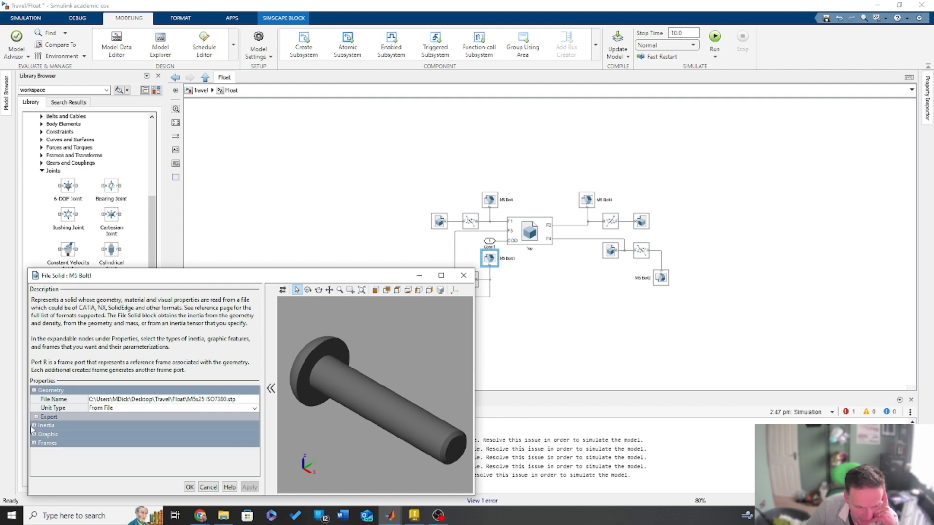
left_click(34, 426)
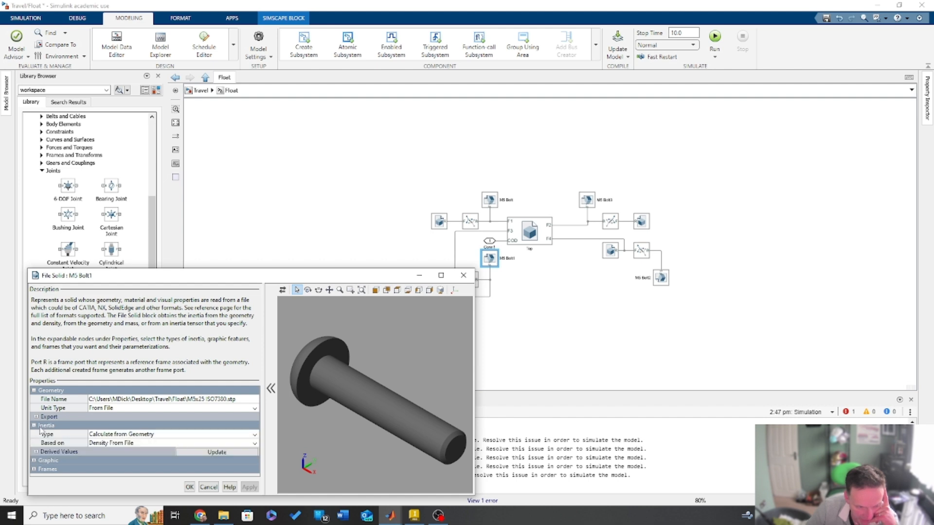
left_click(118, 444)
left_click(116, 461)
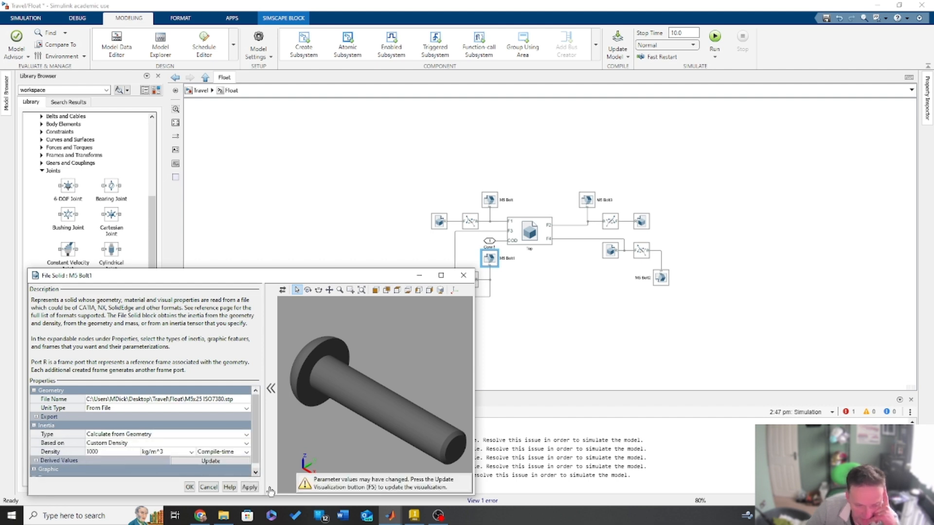
left_click(190, 488)
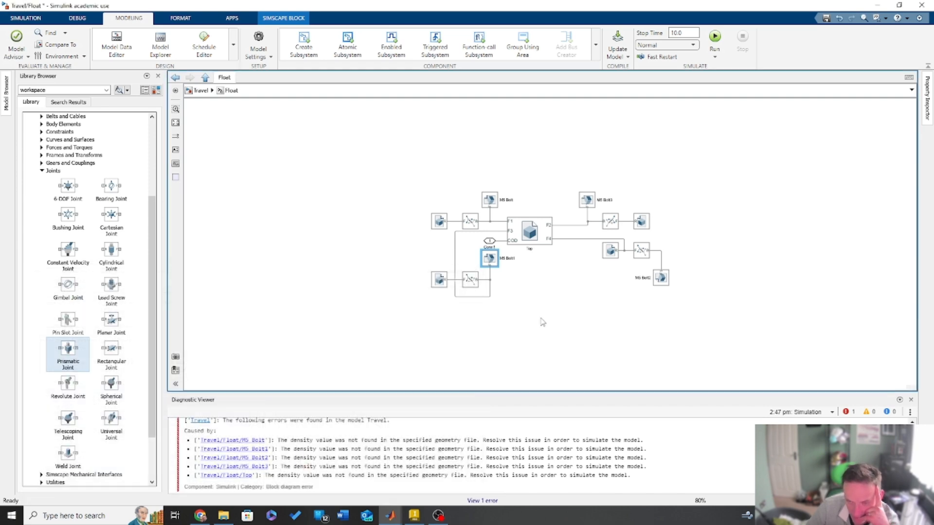
- Check the inertia density setting of the File Solid2 spacer
double_click(611, 250)
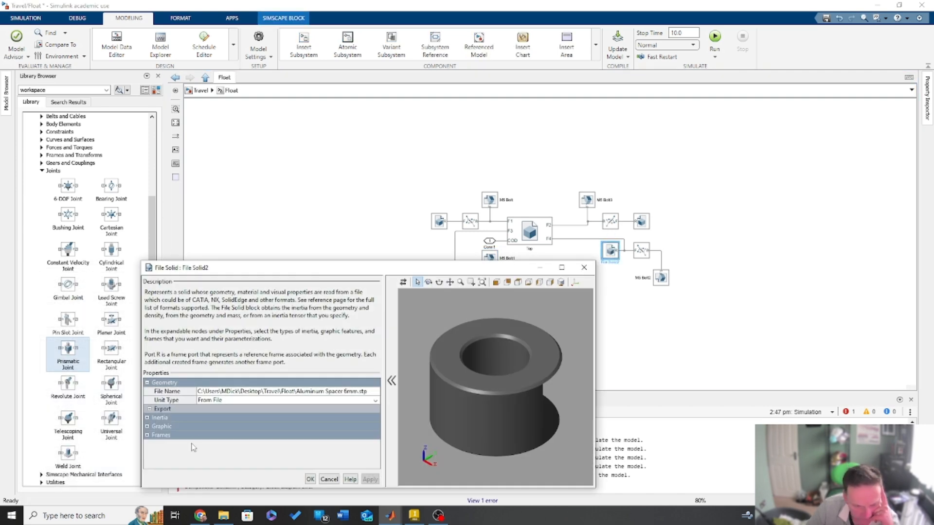
left_click(147, 417)
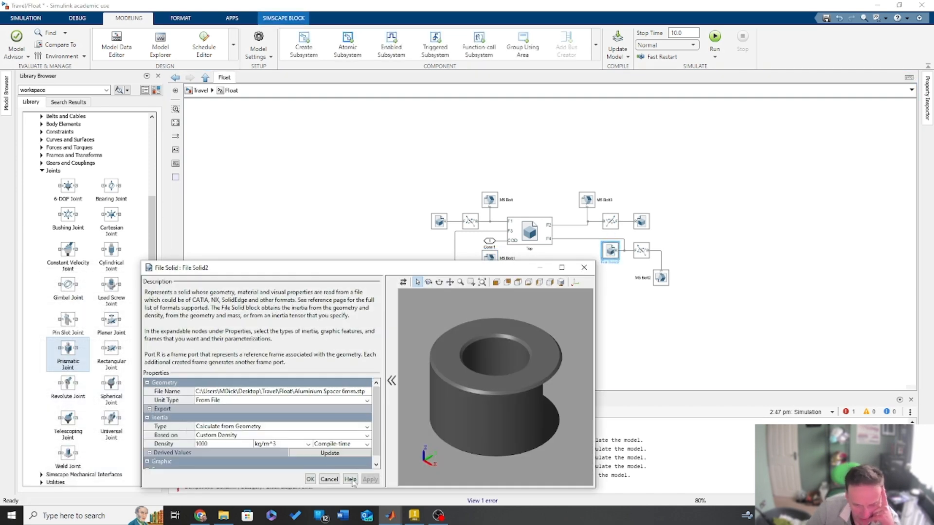
left_click(311, 479)
- Base the M5 Bolt2 block's inertia on a Custom Density of 1000 kg/m^3
double_click(661, 278)
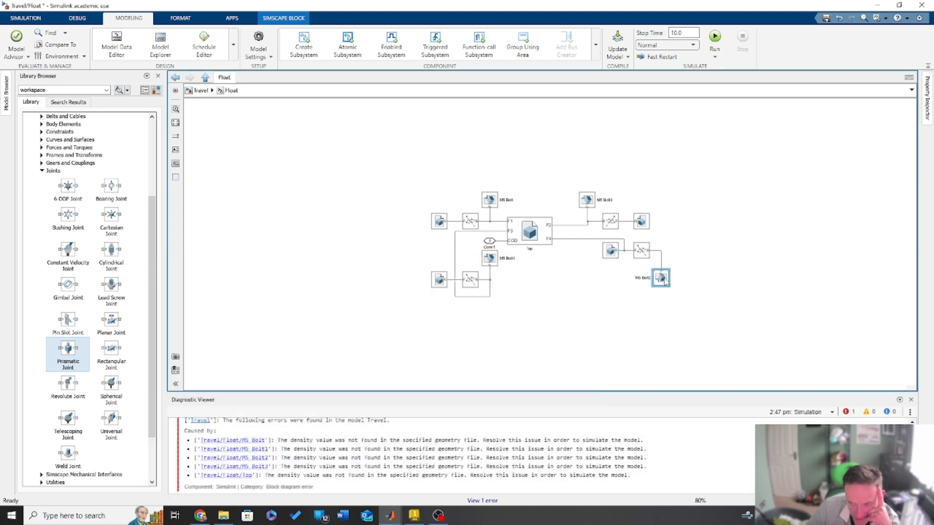
left_click(205, 447)
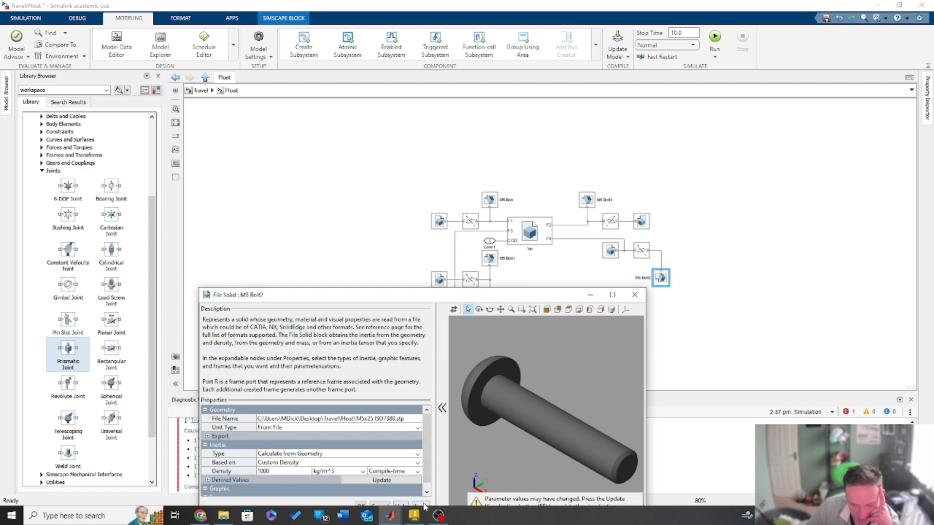
left_click(363, 505)
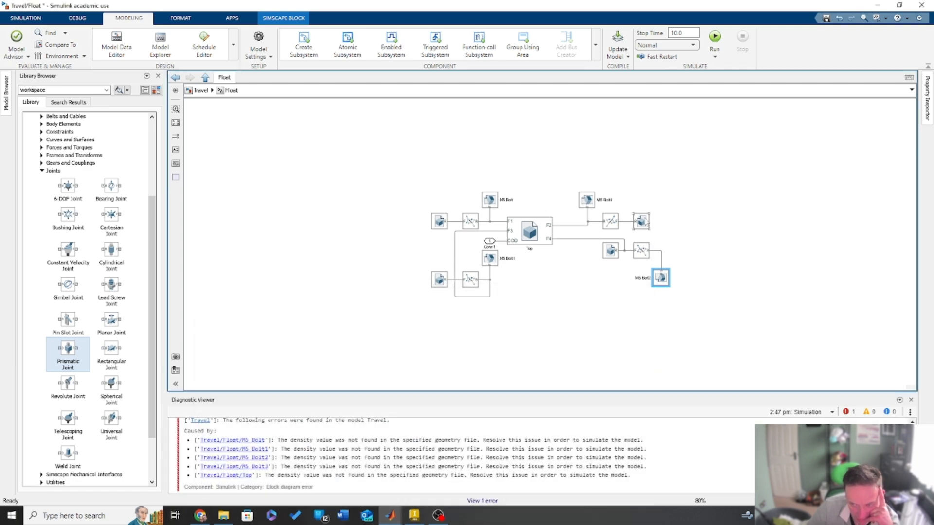
- Try to base the M5 Bolt3 block's inertia on Custom Density and accept the block's settings
double_click(587, 200)
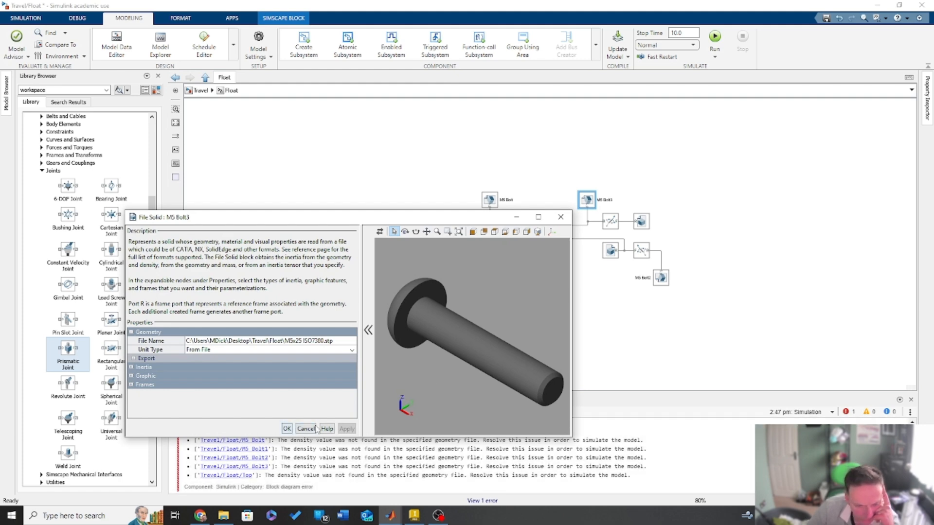
left_click(131, 385)
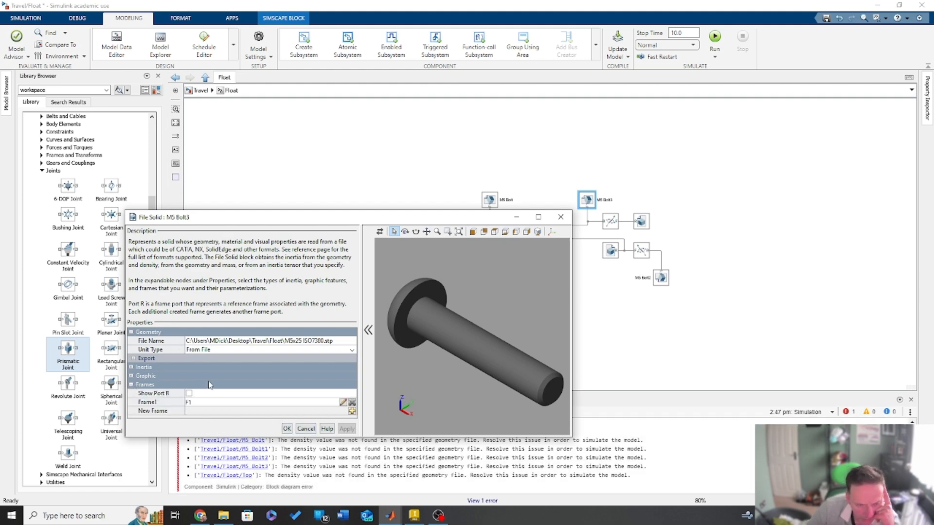
left_click(131, 367)
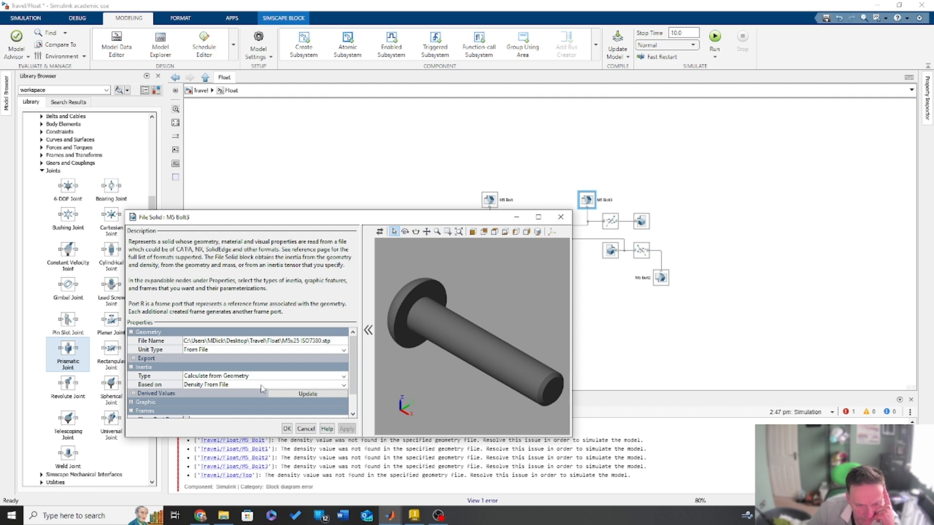
left_click(308, 395)
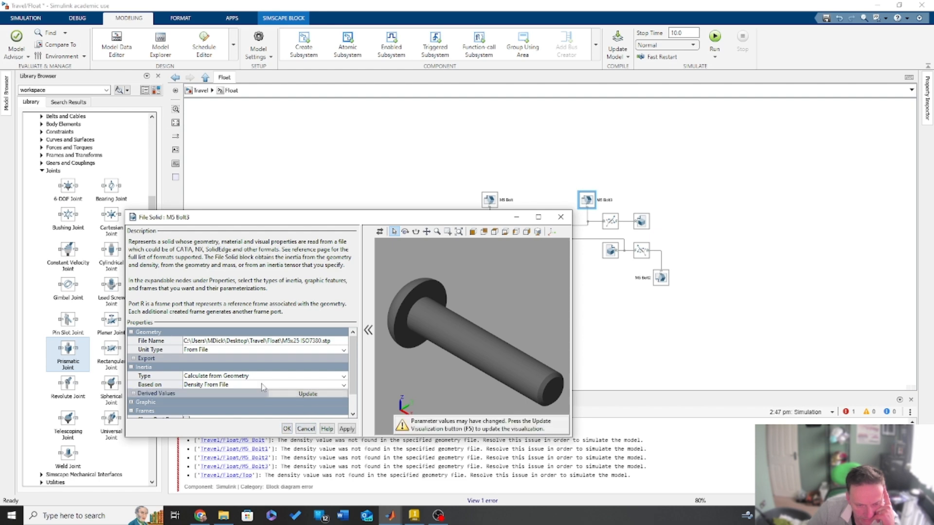
left_click(265, 386)
left_click(302, 403)
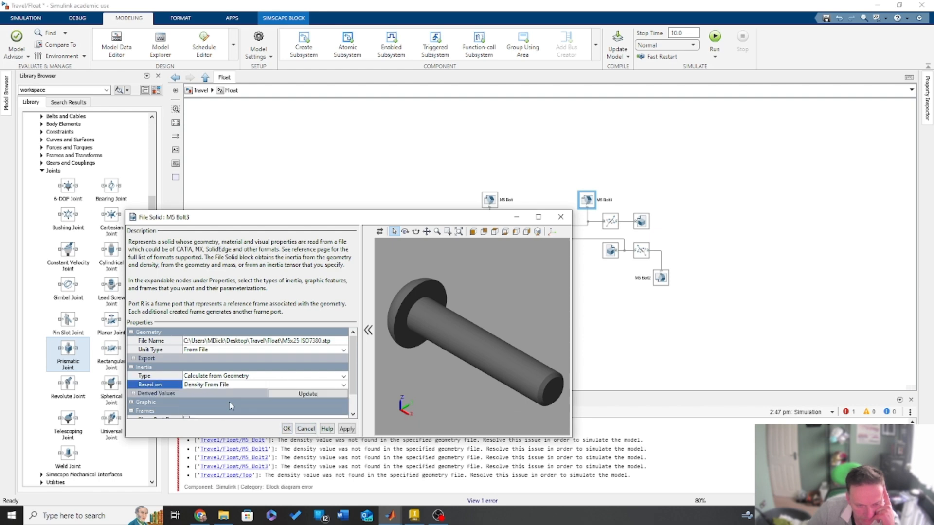
left_click(287, 429)
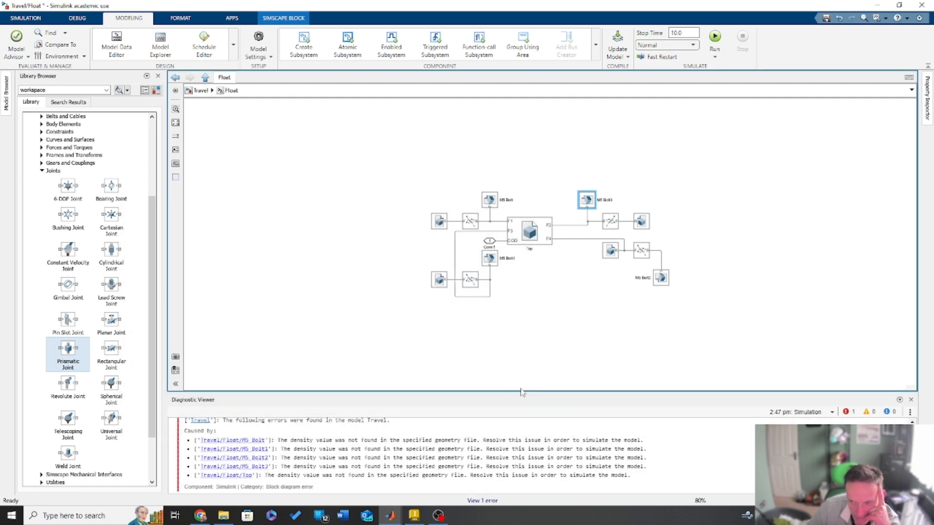
- Delete the Top block's F4 connection and reconnect F4 to the line between Rigid Transform2 and M5 Bolt2
left_click(503, 368)
scroll(603, 290, "up", 3)
left_click(642, 199)
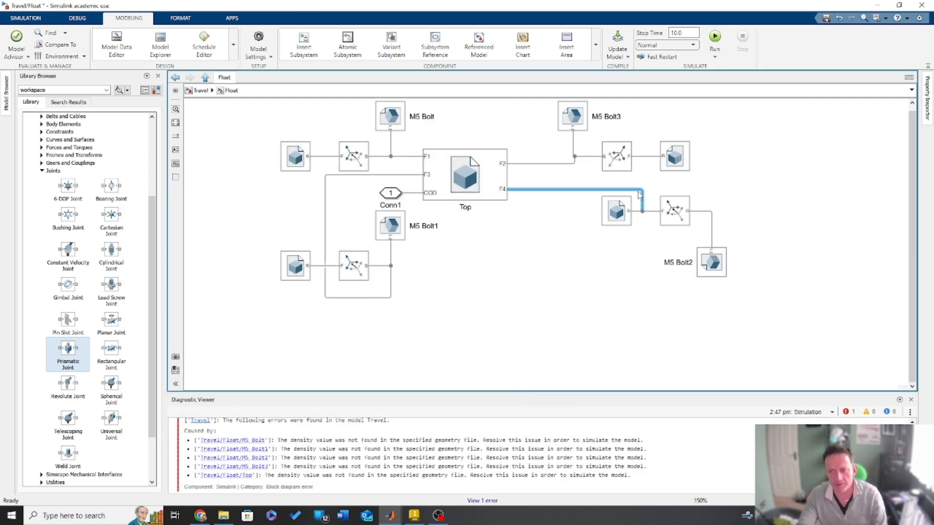
key("Delete")
left_click(504, 192)
left_click_drag(508, 188, 711, 230)
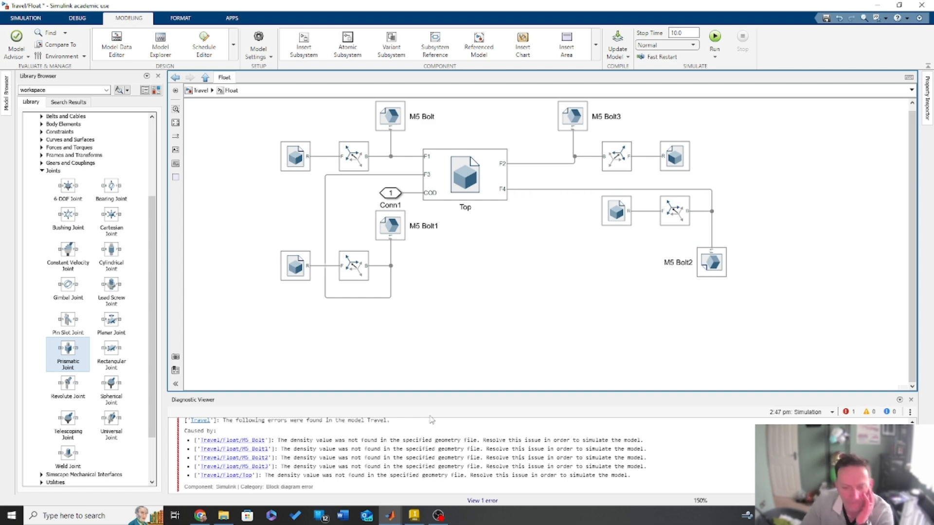
- Switch to Mechanics Explorer and examine how the bolts and spacers sit on the gantry plate beside the extrusion
mouse_move(390, 515)
left_click(496, 474)
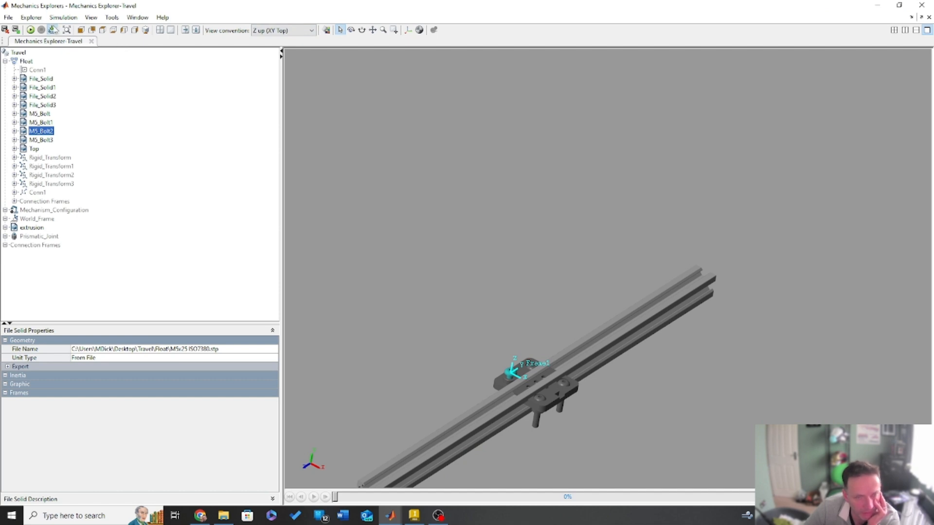
left_click(587, 441)
scroll(544, 422, "down", 2)
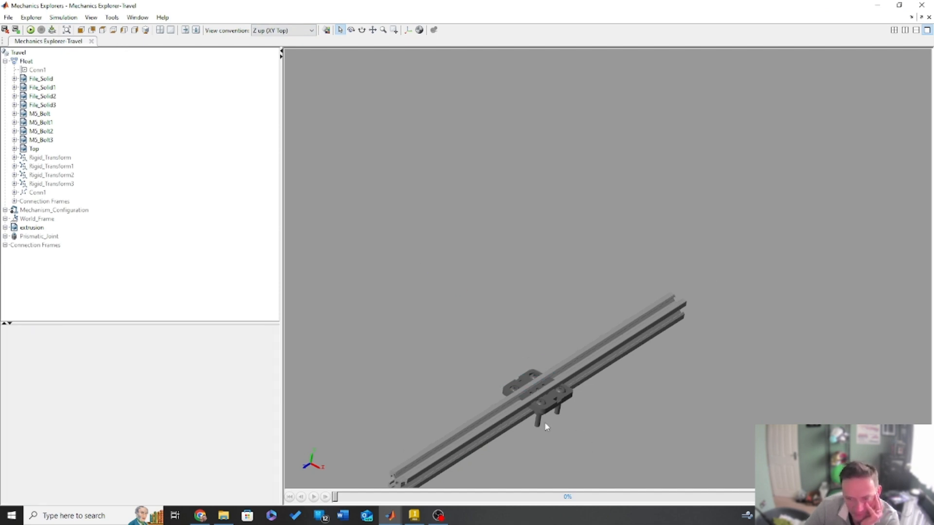
scroll(544, 422, "up", 6)
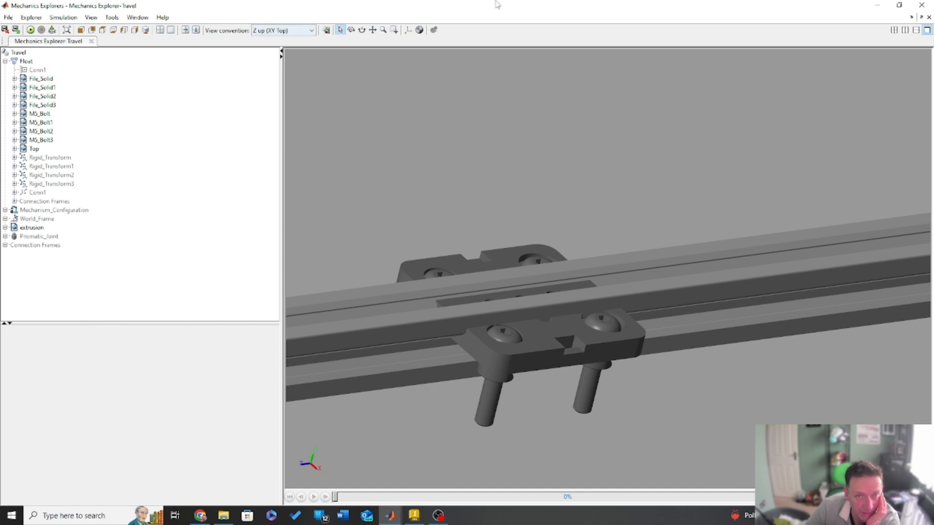
left_click_drag(588, 4, 0, 29)
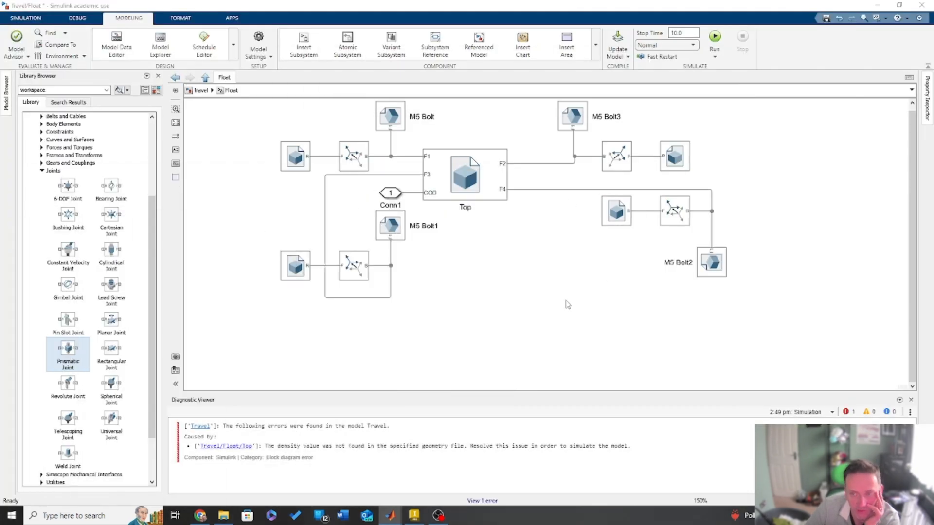
- Base the Top block's inertia on a Custom Density of 1000 kg/m^3, update its derived values and accept the settings
left_click(462, 176)
scroll(463, 178, "down", 1)
scroll(482, 219, "up", 2)
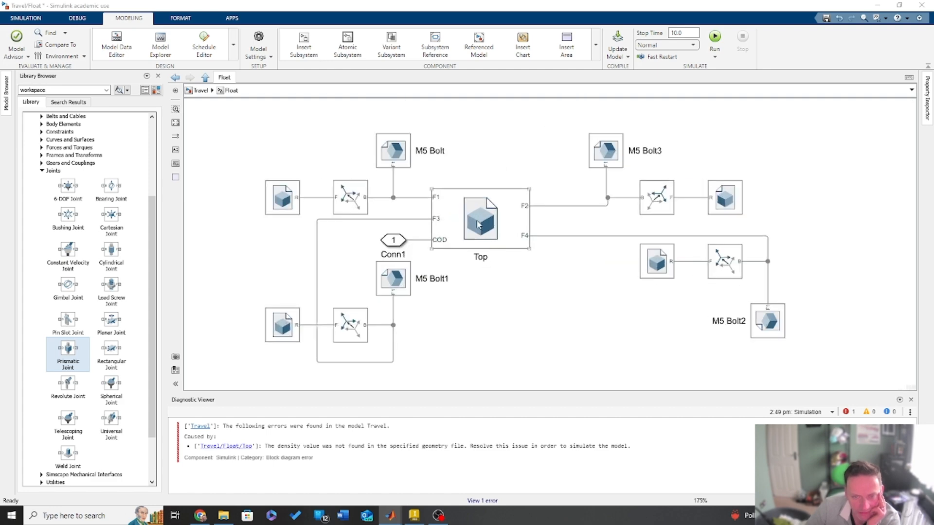
double_click(489, 230)
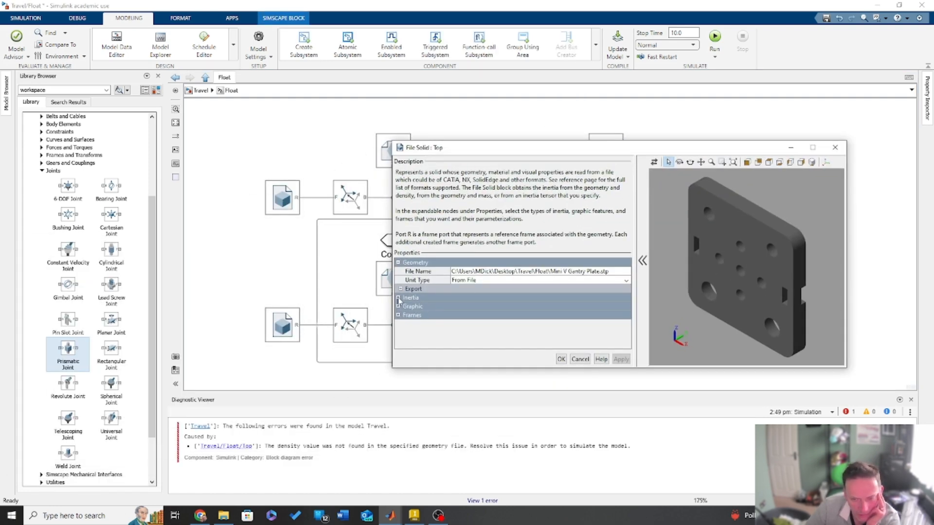
left_click(398, 298)
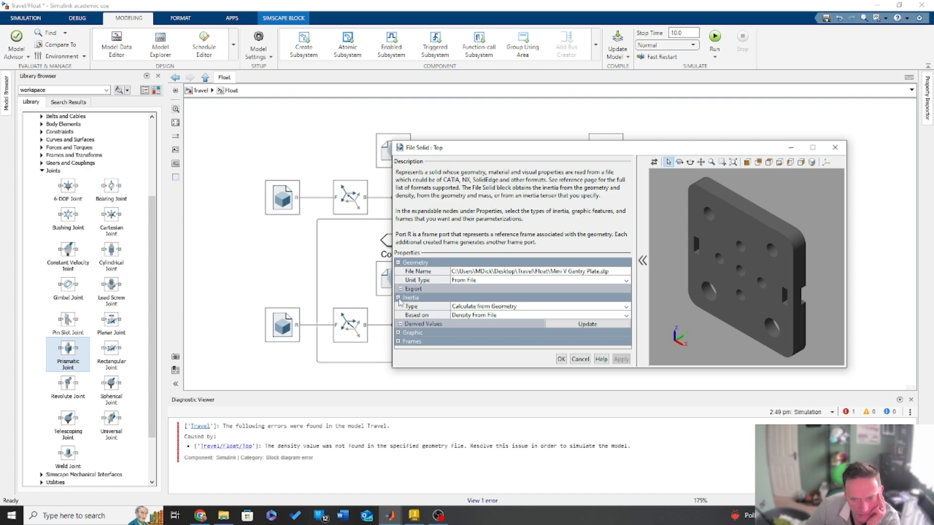
left_click(497, 315)
left_click(487, 324)
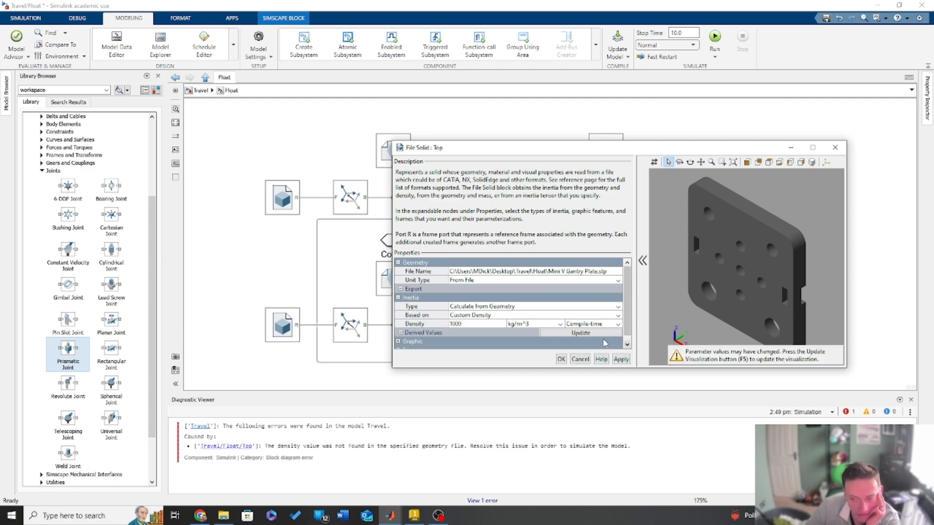
left_click(604, 336)
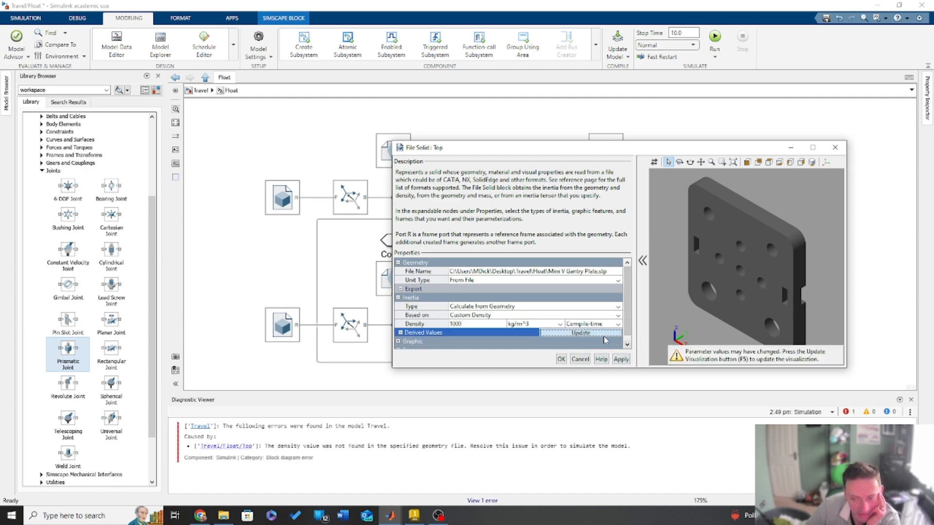
left_click(561, 360)
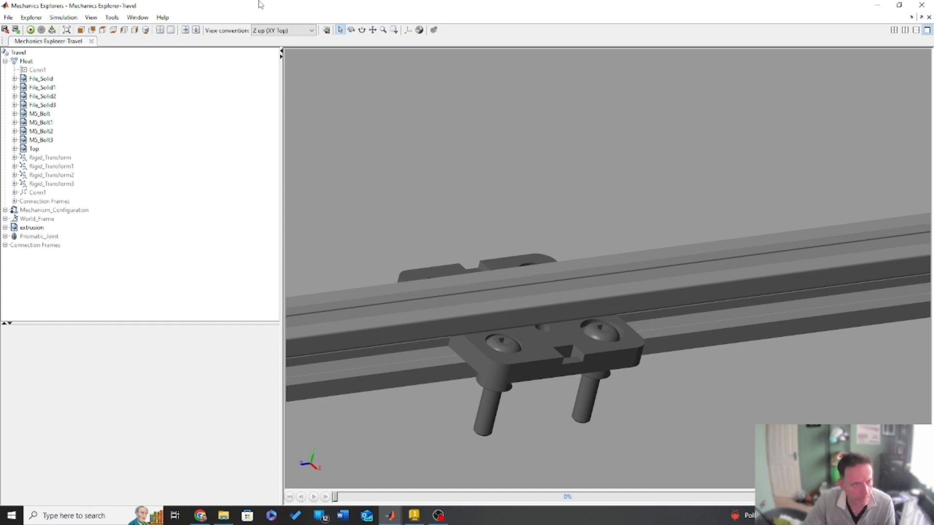
- Play back the simulation in Mechanics Explorer and examine the float's motion relative to the extrusion
left_click_drag(260, 5, 293, 1)
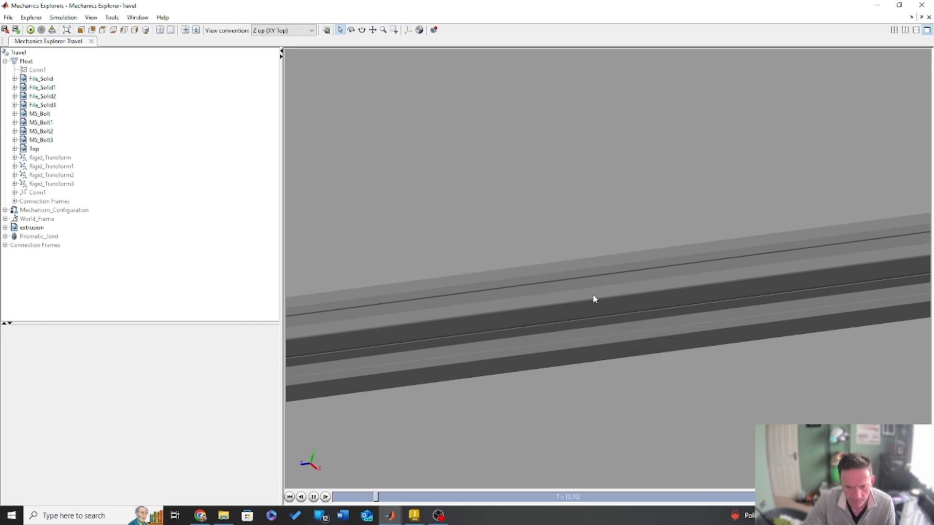
scroll(660, 308, "down", 5)
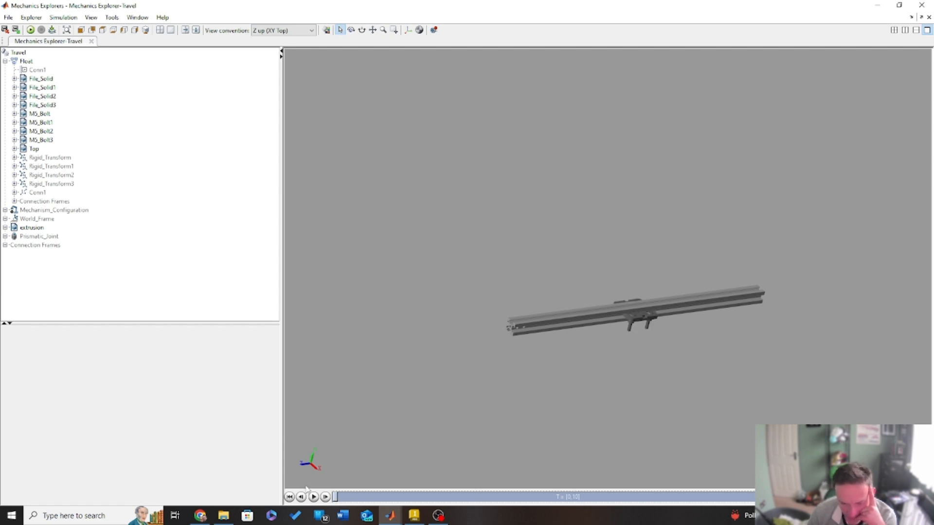
left_click_drag(335, 496, 285, 509)
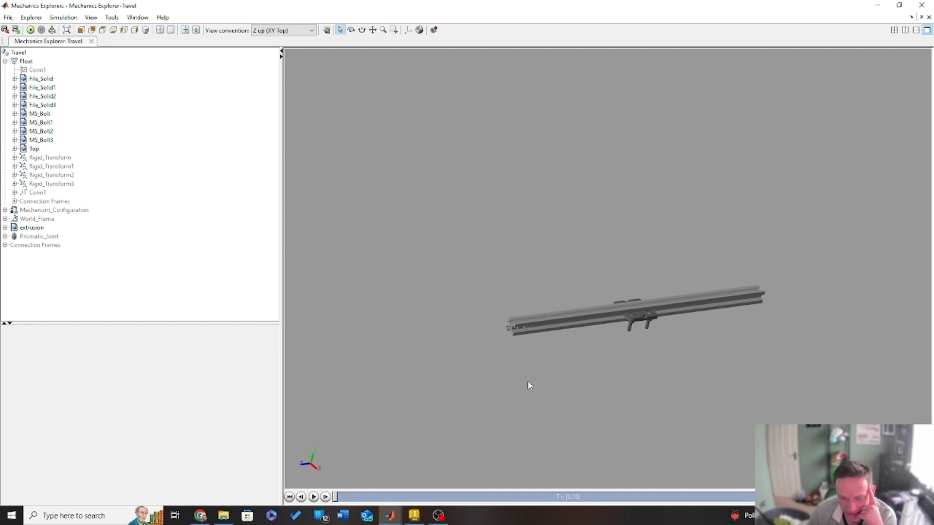
left_click_drag(558, 336, 467, 222)
left_click_drag(643, 223, 649, 199)
left_click(314, 497)
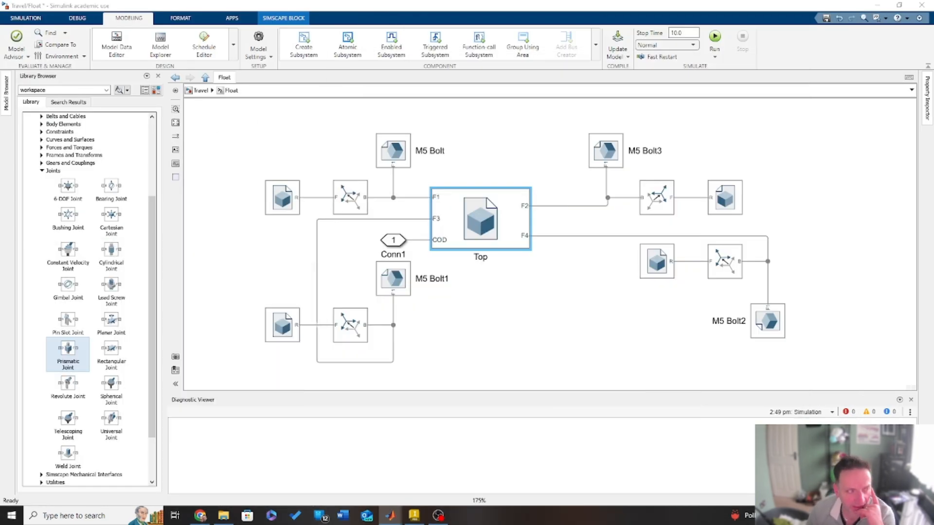
- Return to the top-level Travel model and shift the Float subsystem and Prismatic Joint away from the extrusion block
left_click(601, 322)
left_click(197, 91)
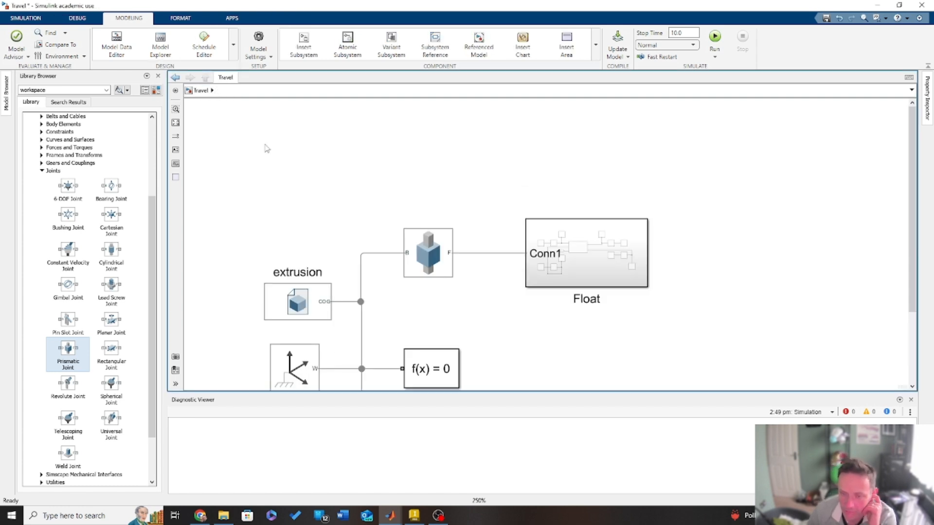
left_click(443, 263)
left_click_drag(625, 266, 704, 267)
left_click_drag(429, 269, 533, 267)
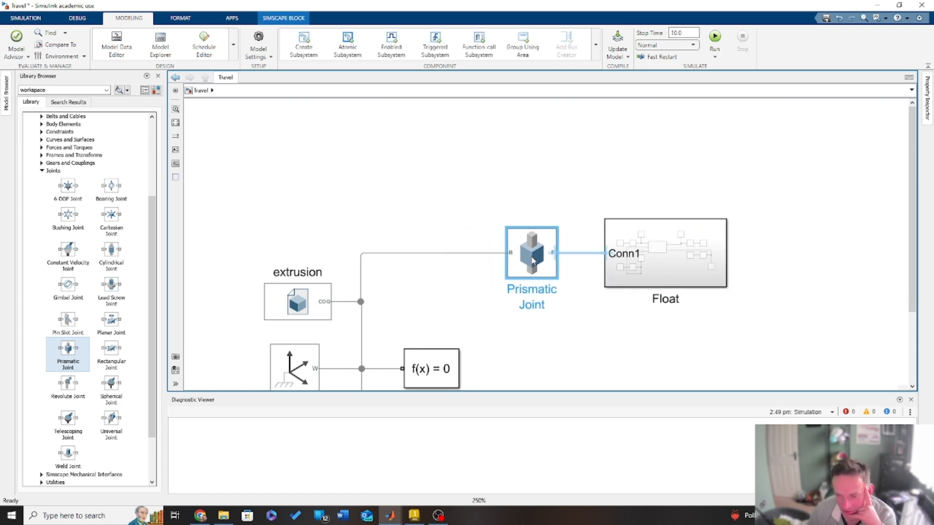
- Set the Prismatic Joint's actuation motion to Provided by Input
double_click(541, 267)
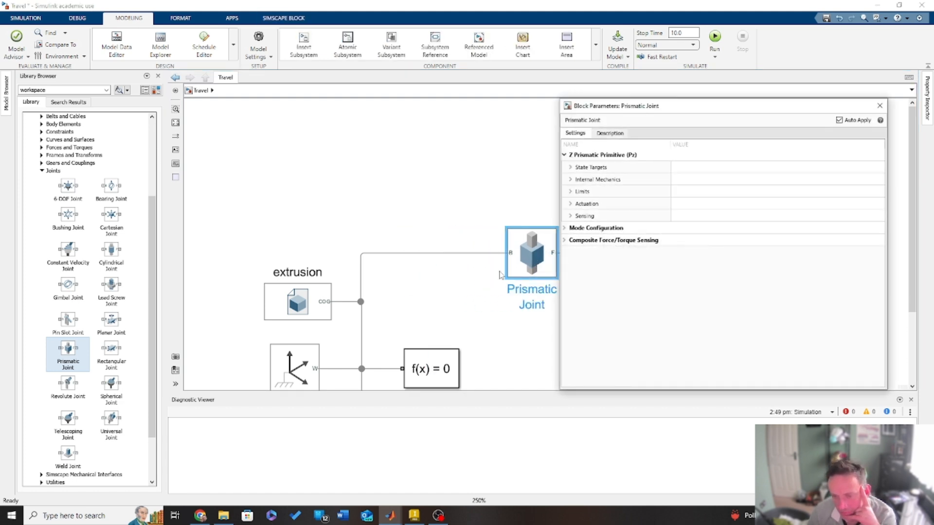
left_click(569, 206)
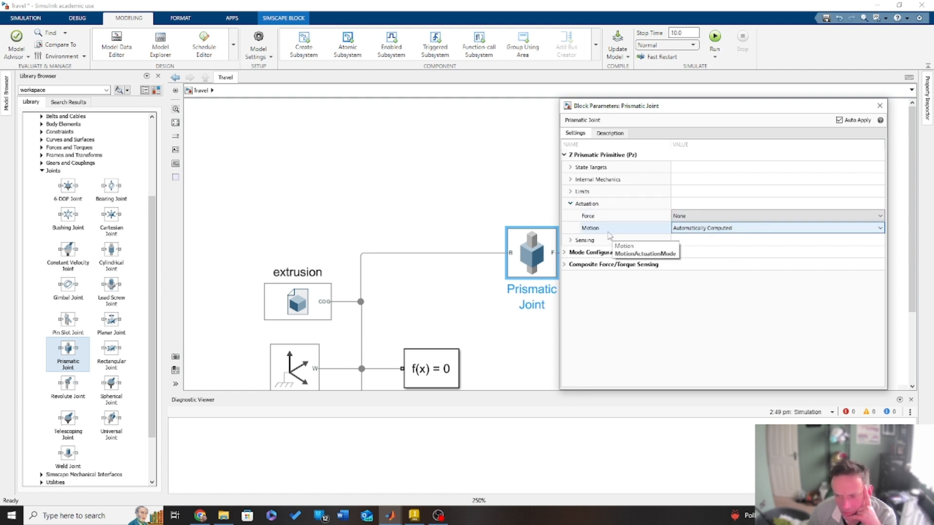
left_click(730, 228)
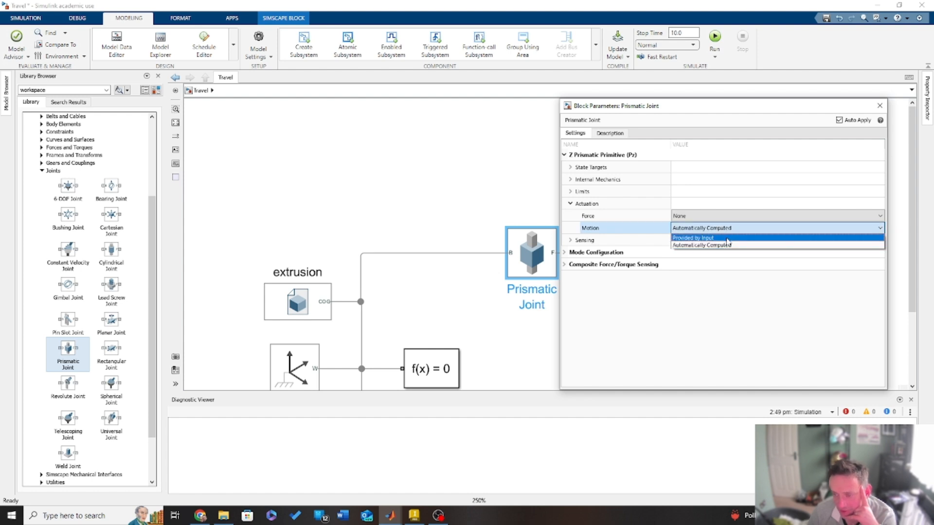
left_click(728, 238)
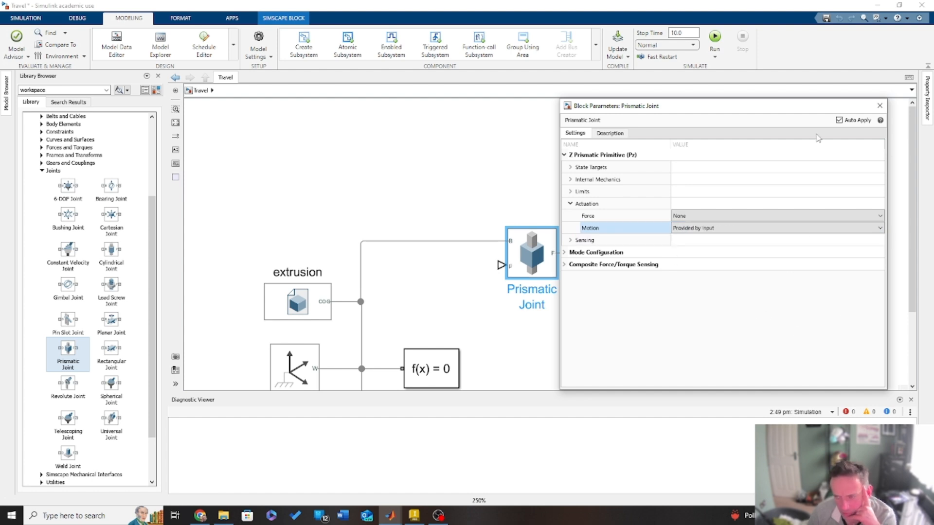
left_click(884, 105)
left_click(592, 332)
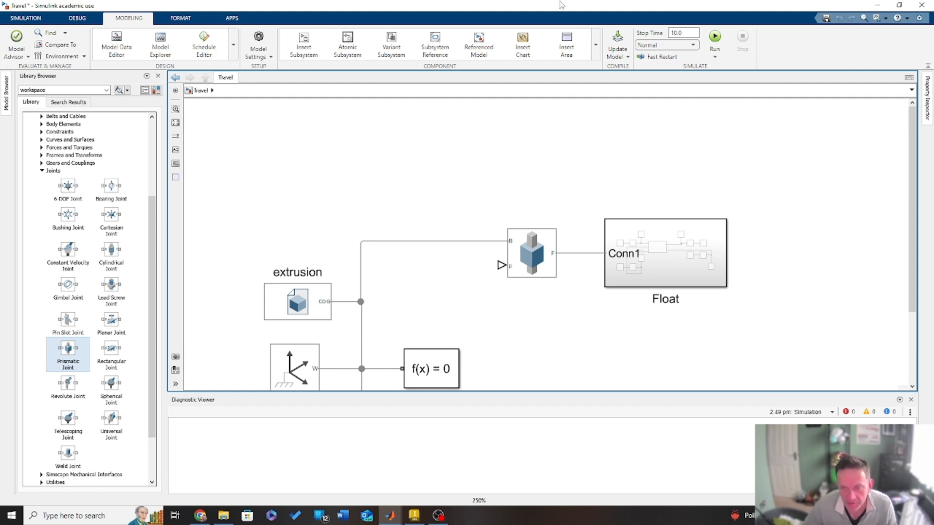
- Add a Simulink-PS Converter above the extrusion's line and connect its output to the Prismatic Joint's motion input
double_click(654, 187)
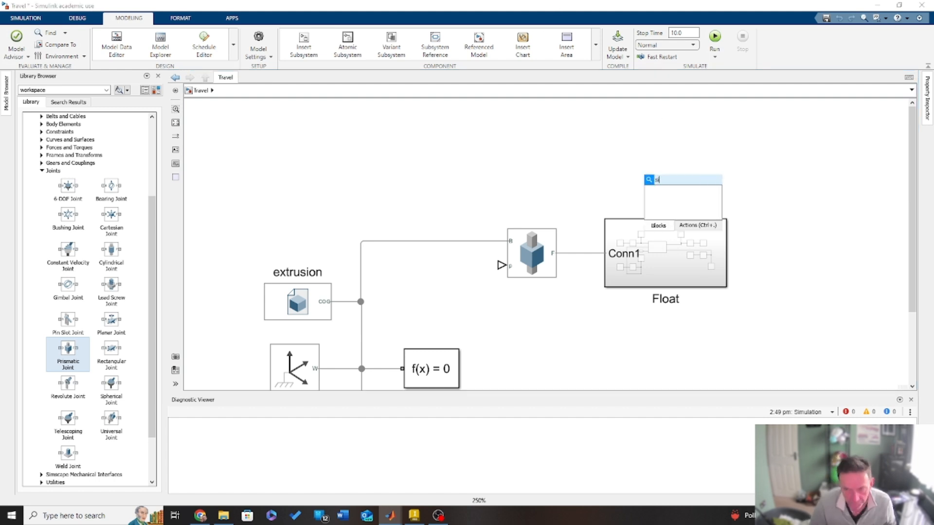
type("sim")
left_click(692, 194)
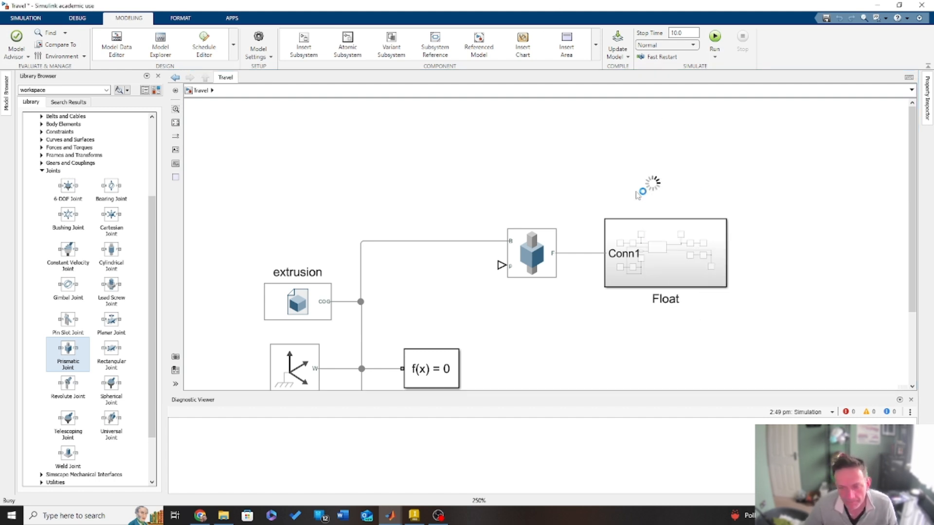
left_click_drag(661, 186, 423, 156)
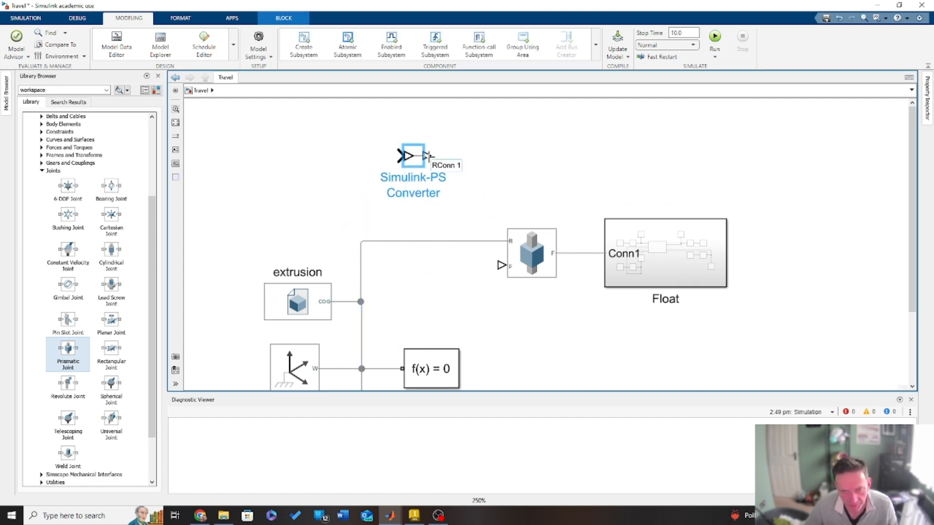
left_click(426, 156)
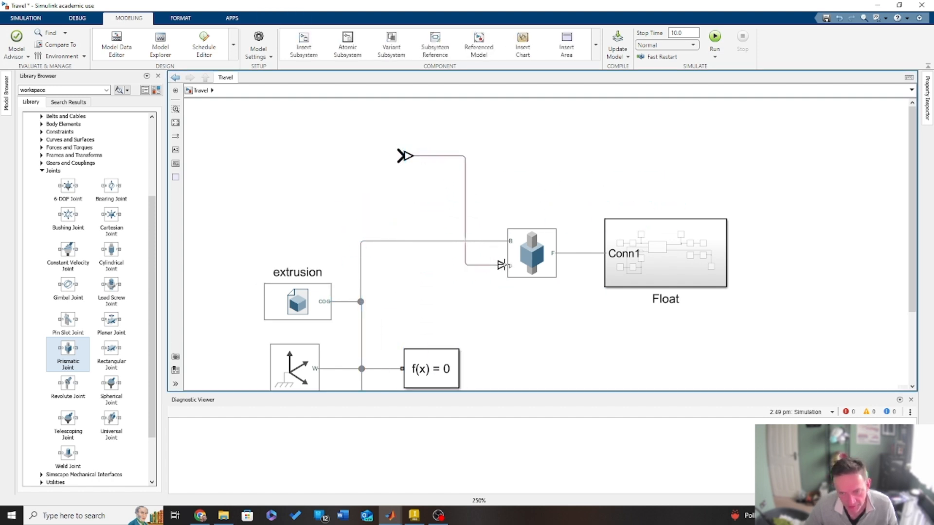
- Set the Simulink-PS Converter's input signal unit to mm
double_click(411, 156)
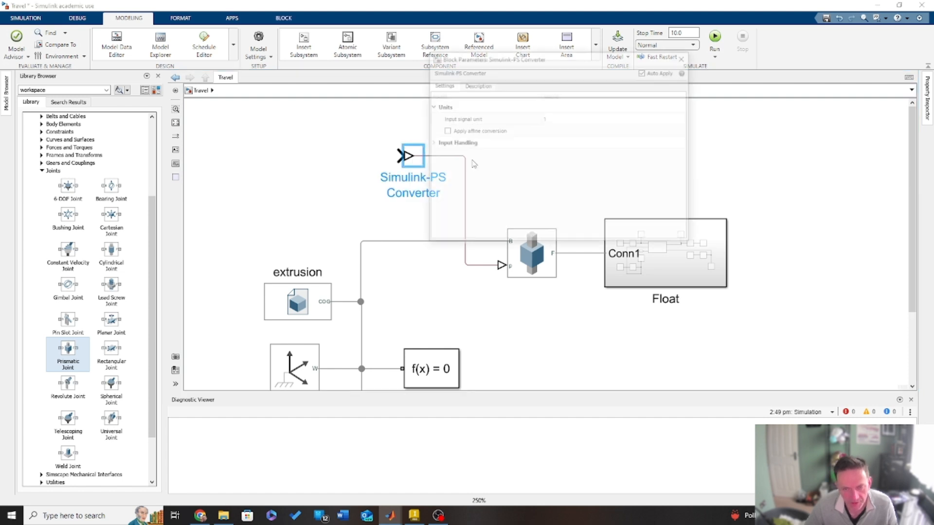
left_click(431, 144)
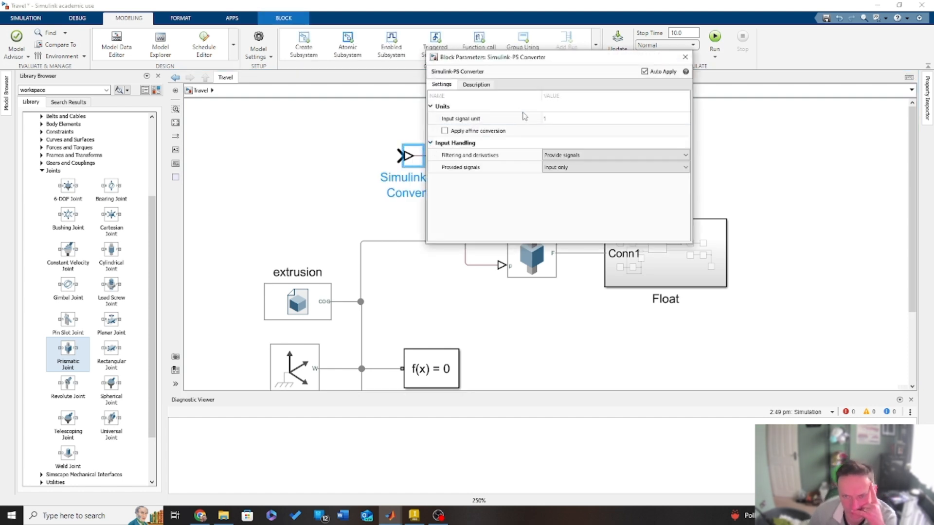
left_click(614, 119)
left_click(686, 118)
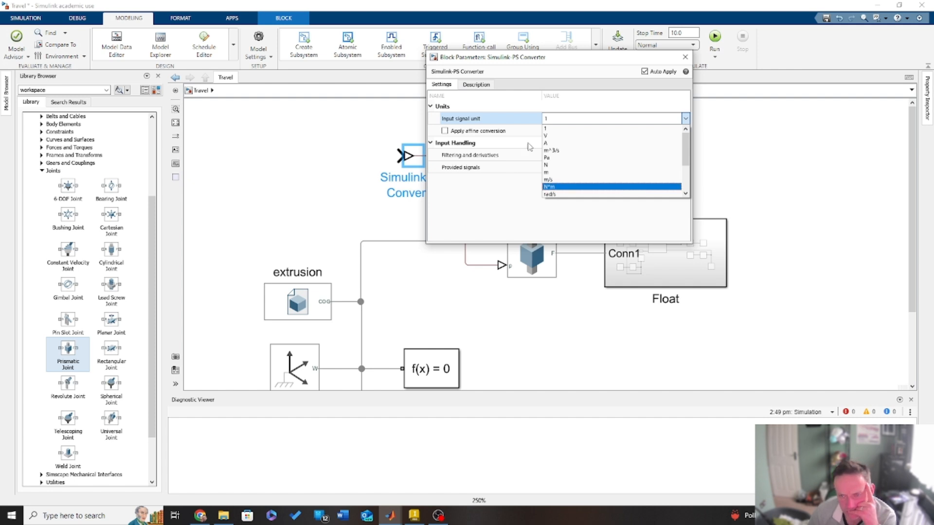
left_click(578, 174)
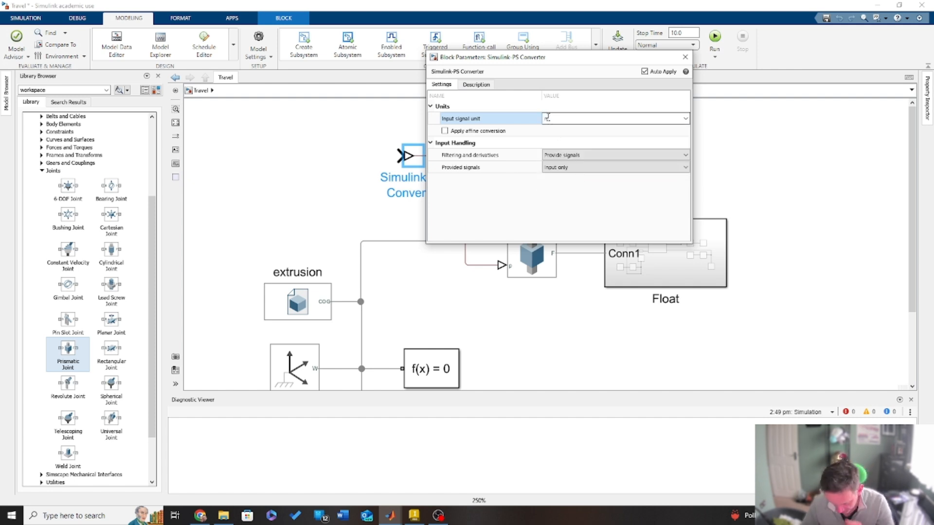
type("mm")
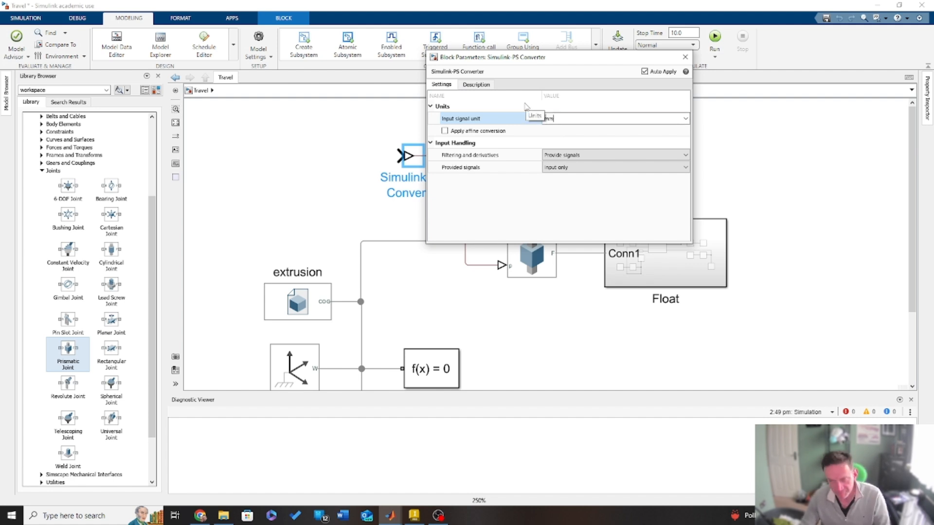
key("Return")
- Set the converter's input handling to Filter input, derivatives calculated, with Second-order filtering
left_click(586, 156)
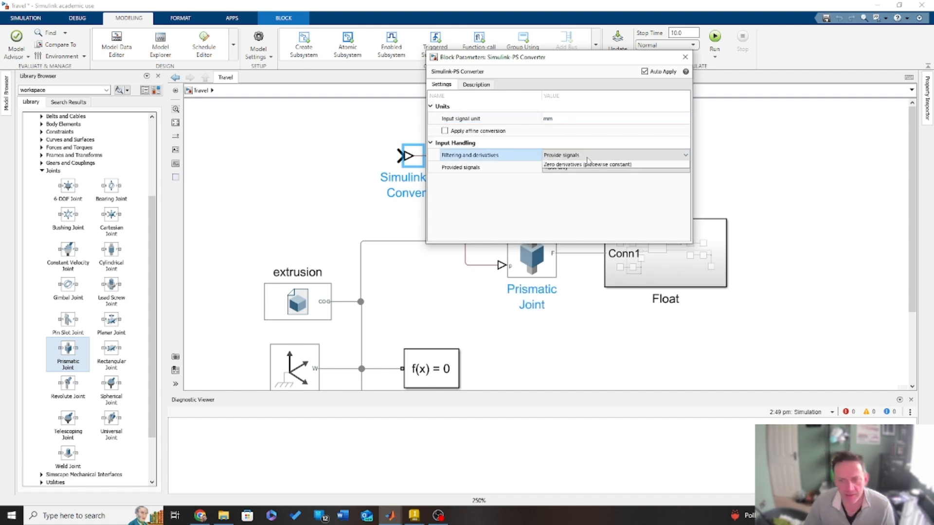
left_click(595, 172)
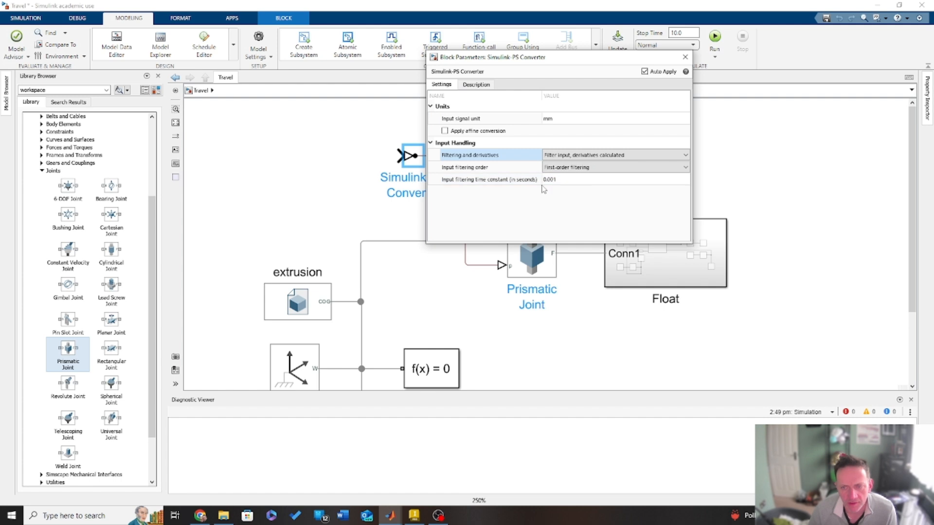
left_click(581, 167)
left_click(576, 184)
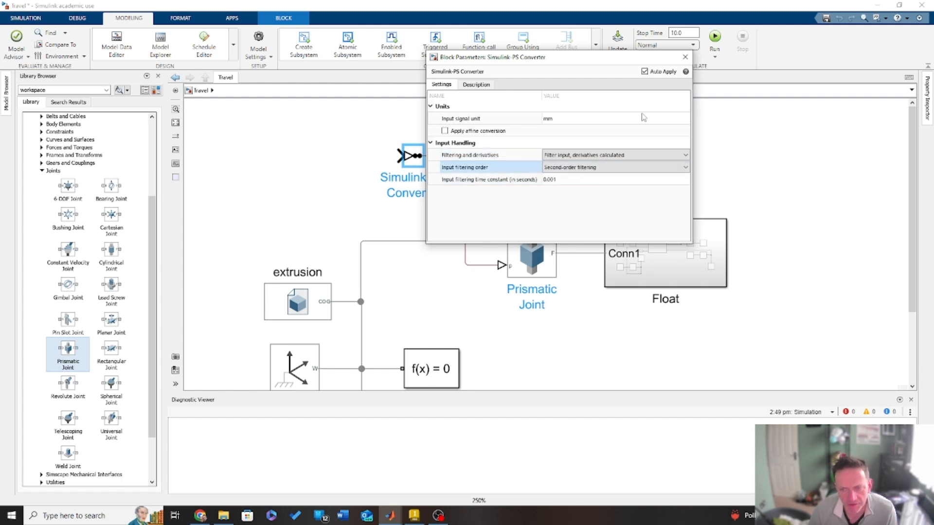
left_click(685, 57)
- Move the Simulink-PS Converter slightly closer to the Prismatic Joint
left_click(414, 155)
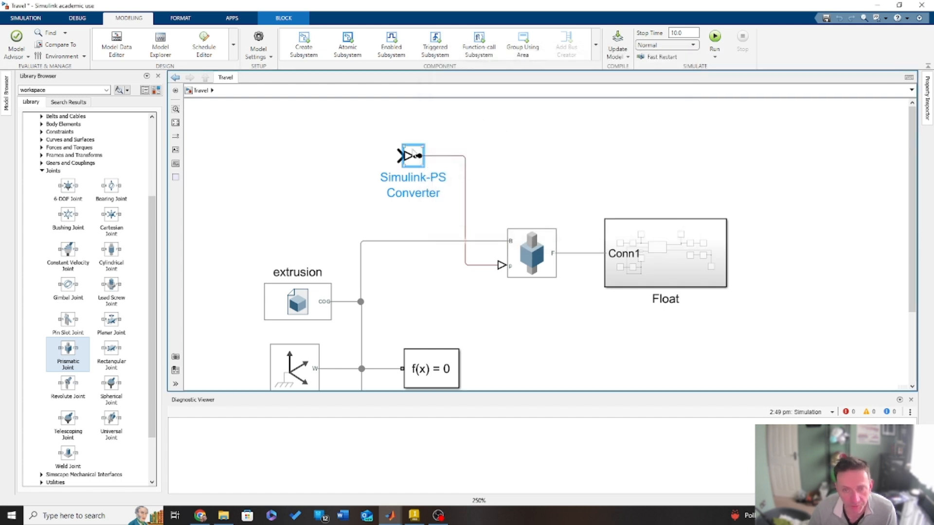
left_click_drag(413, 160, 427, 173)
left_click(347, 211)
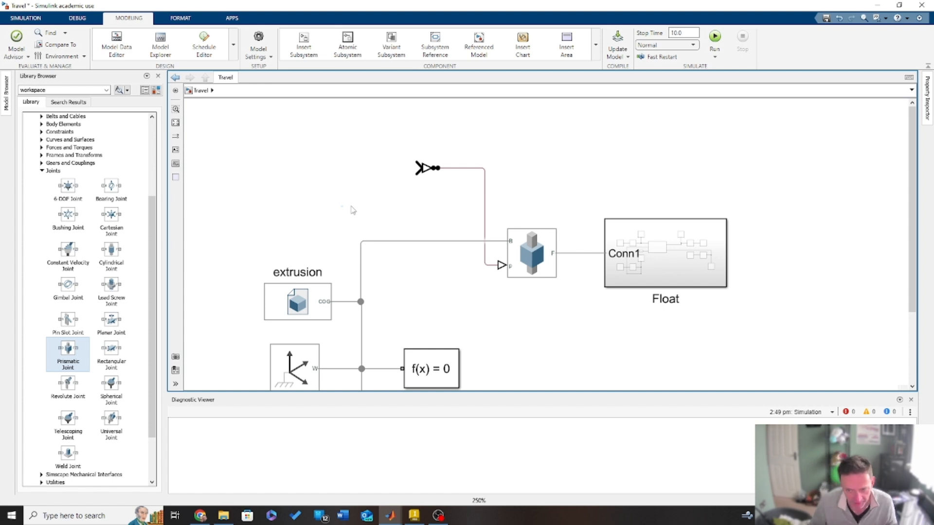
- Add a Signal Editor block beside the Simulink-PS Converter, connect it to the converter's input and open its block parameters
double_click(341, 171)
type("signal")
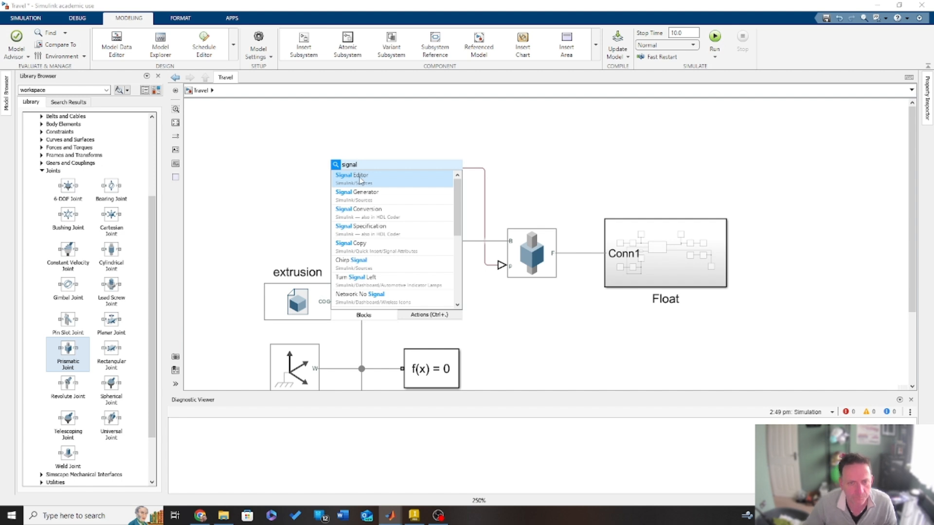
left_click(360, 180)
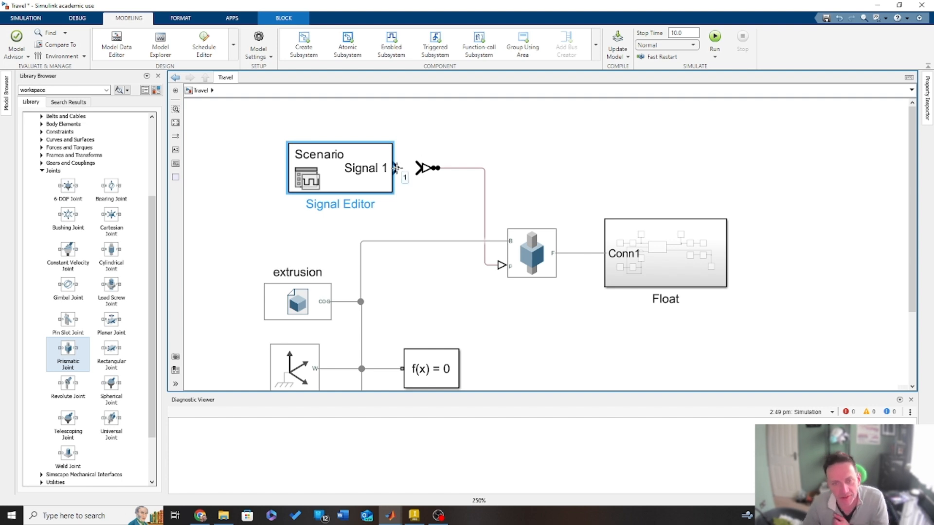
left_click_drag(397, 168, 417, 168)
left_click(350, 174)
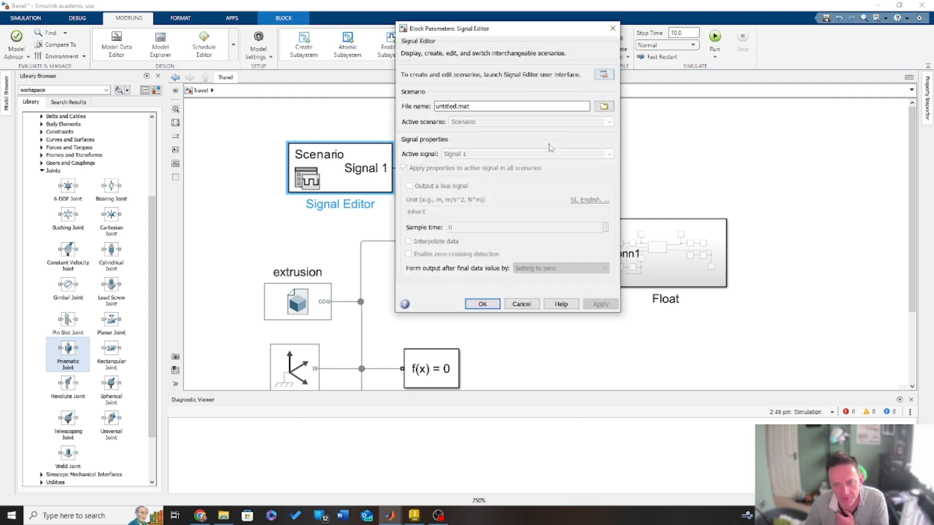
- Switch to Inventor, look at the V-Slot 20x20x500 Linear Rail part, and return to the Simulink model
left_click(414, 516)
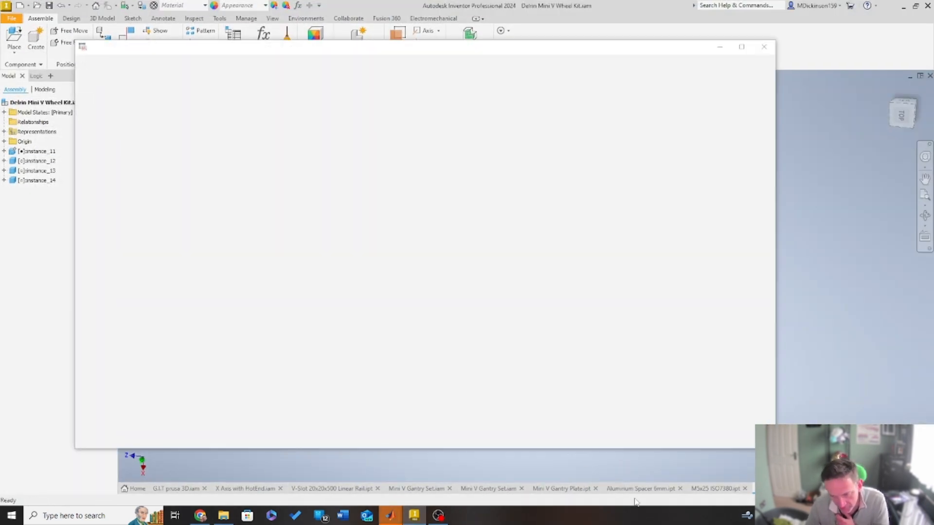
left_click(557, 490)
left_click(408, 488)
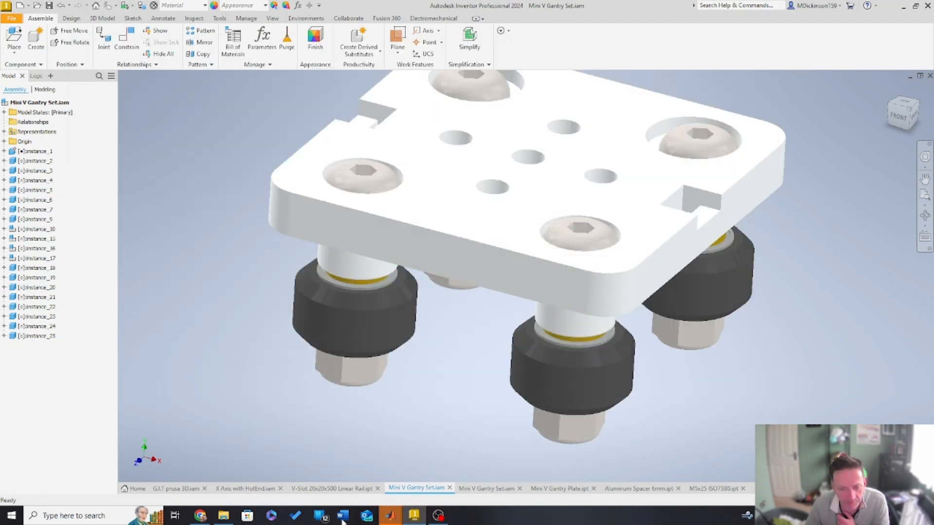
left_click(336, 489)
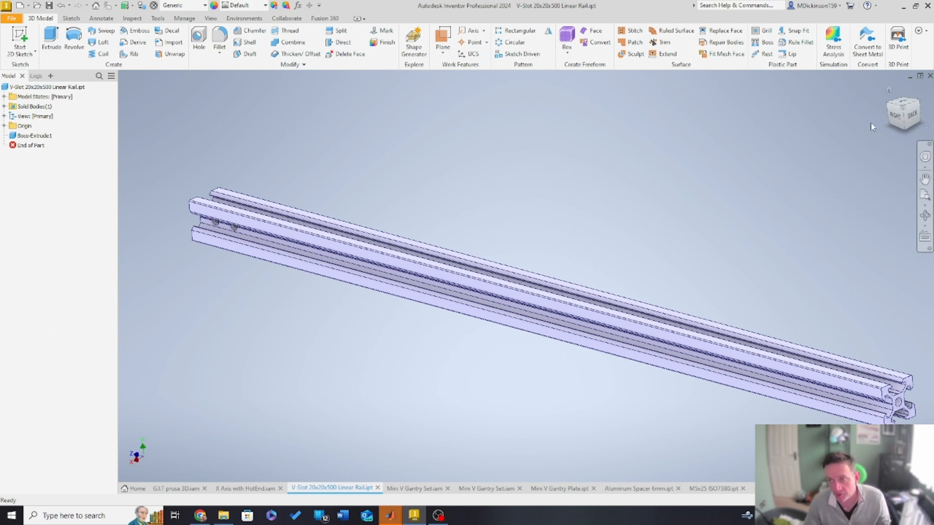
left_click(904, 6)
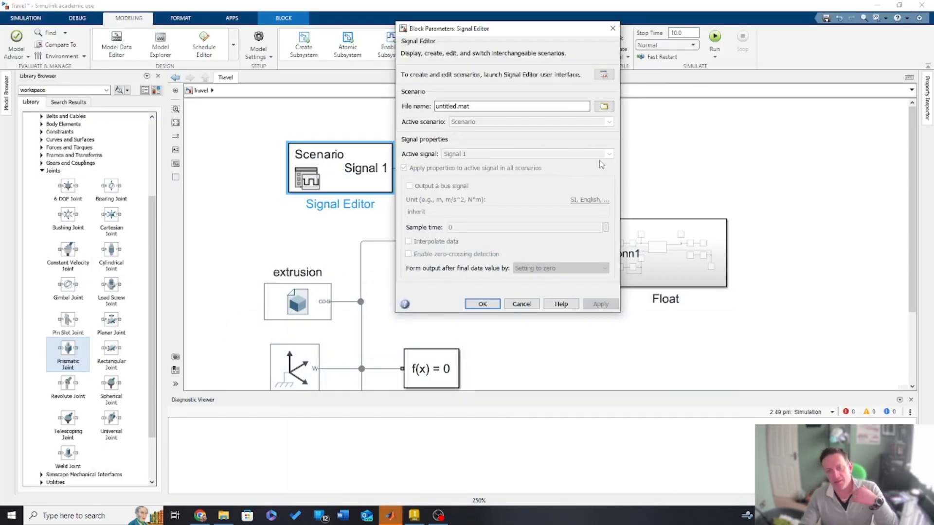
- Launch the Signal Editor interface and plot Signal 1 of the scenario for editing
left_click(604, 75)
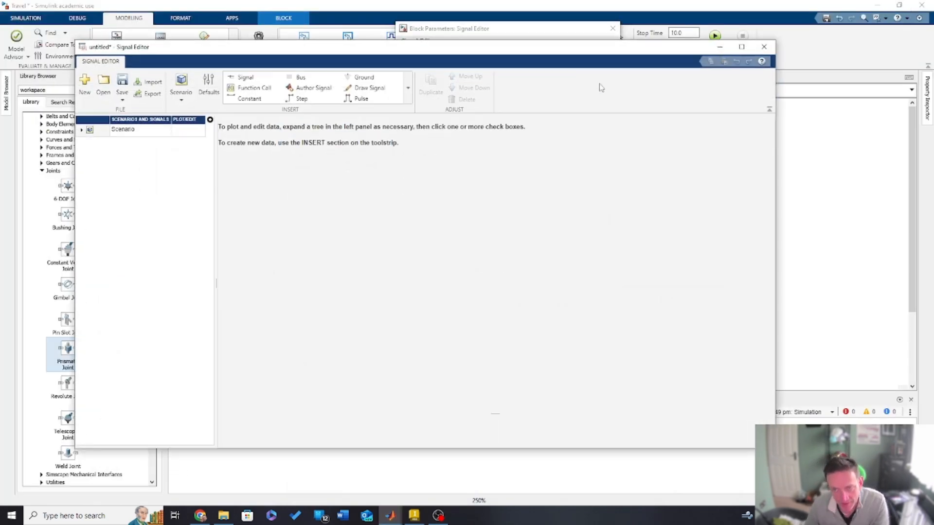
left_click(82, 130)
left_click(189, 144)
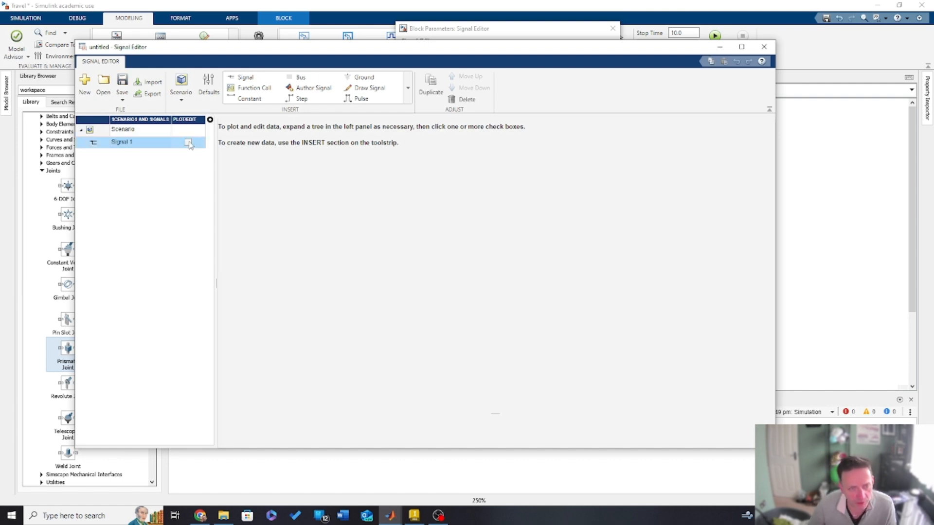
left_click(188, 143)
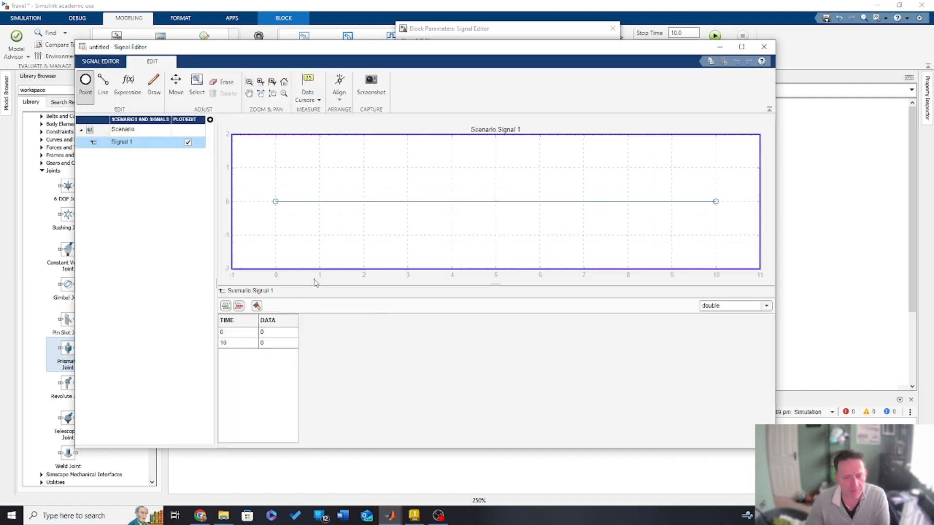
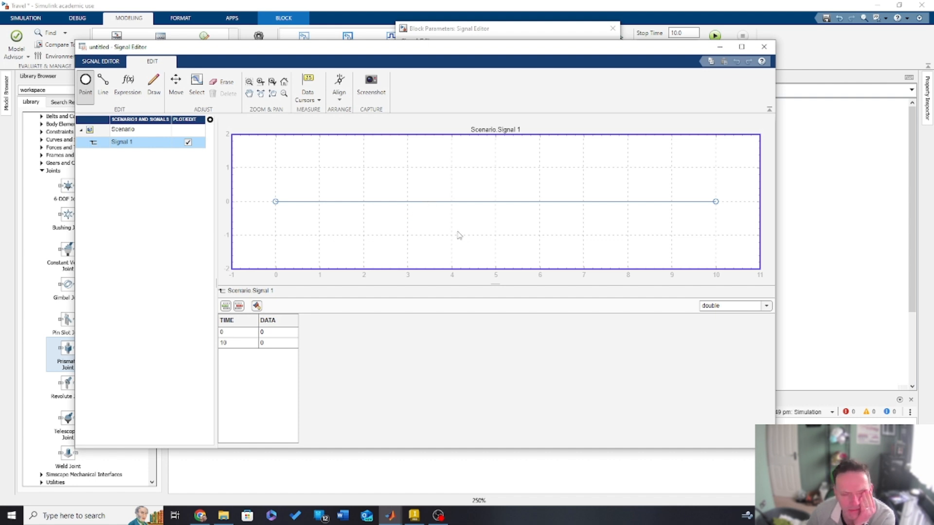
- Insert a middle point into Signal 1 and set its time to 4 and its data to 250
left_click(458, 149)
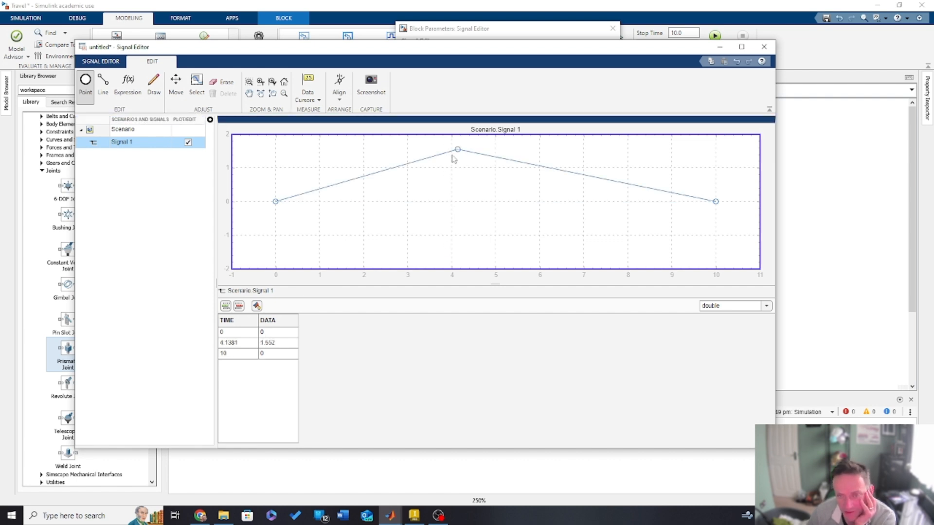
double_click(244, 343)
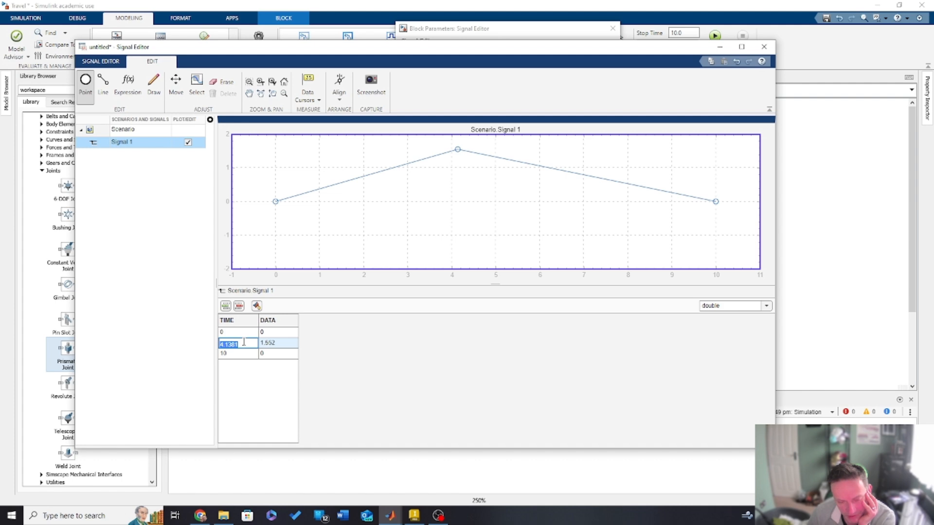
type("4")
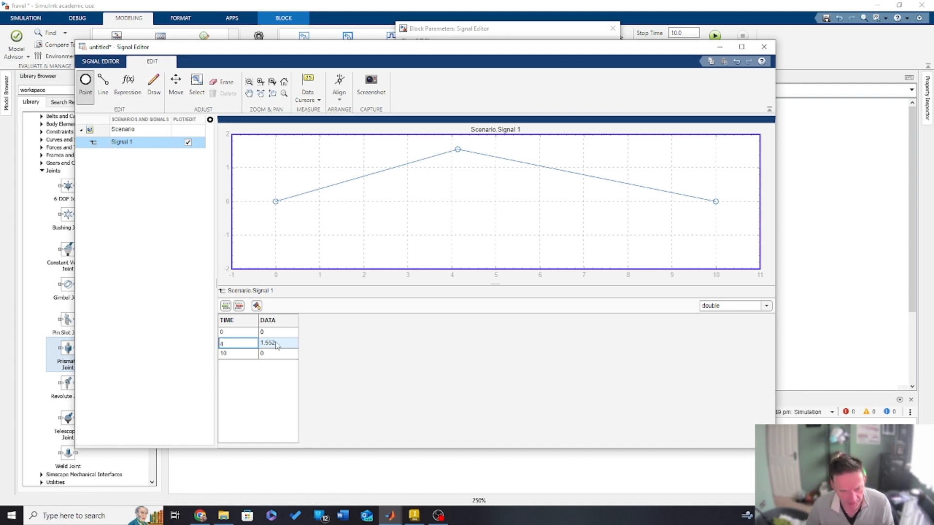
left_click(277, 344)
double_click(281, 344)
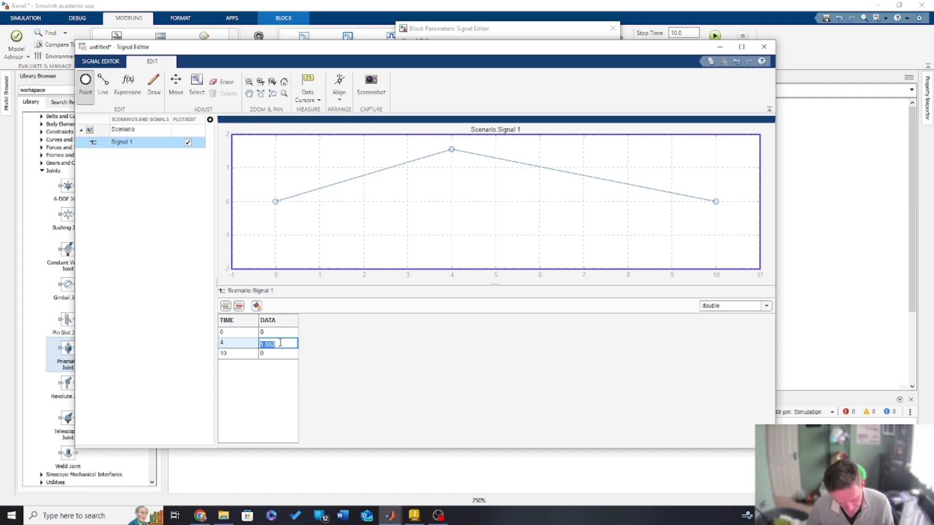
type("250")
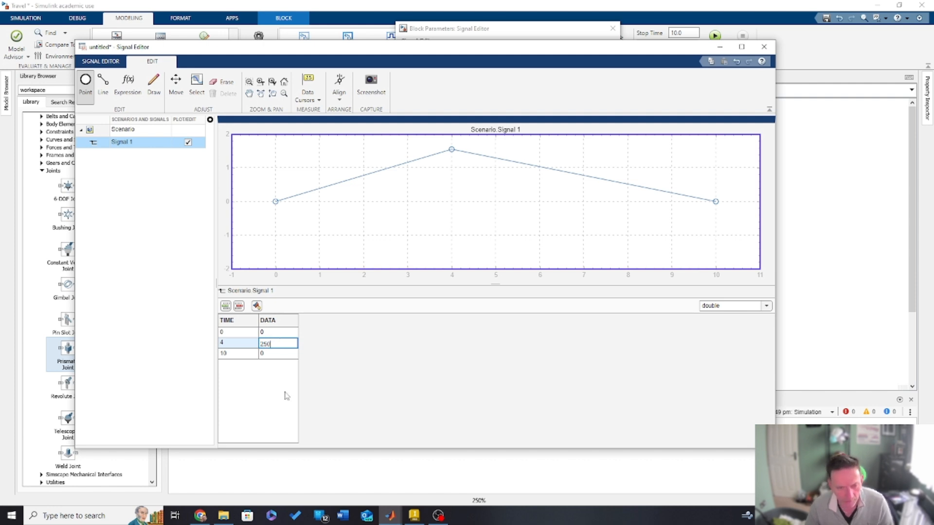
key("Return")
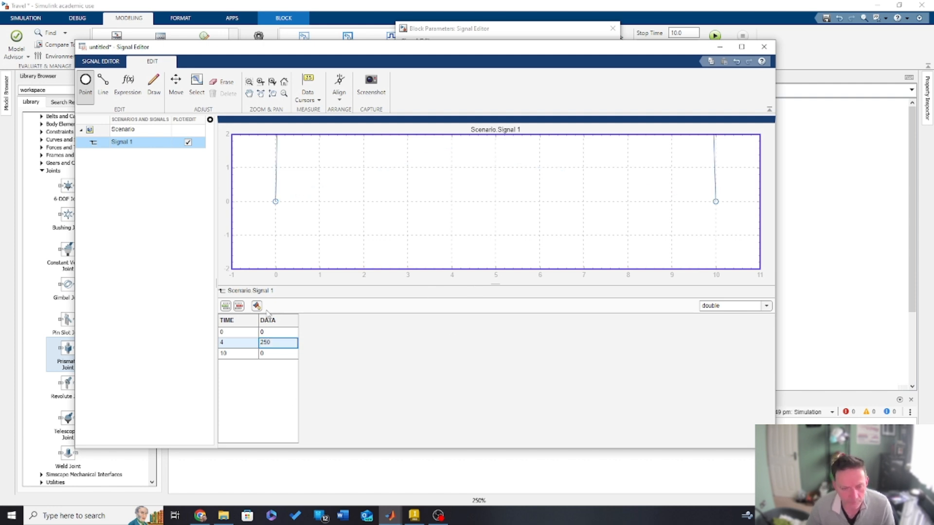
- Set Signal 1's data value at time 10 to -500 and fit the plot to the whole signal
left_click(283, 358)
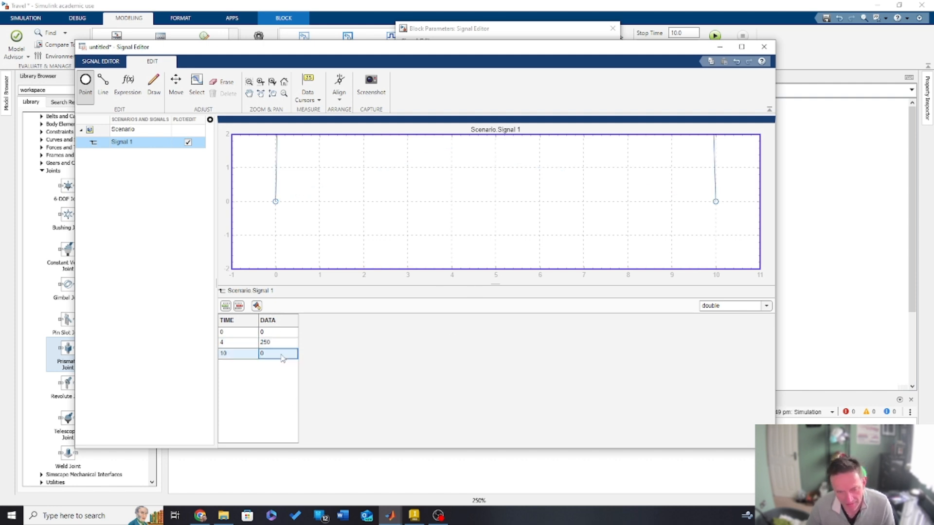
left_click(282, 356)
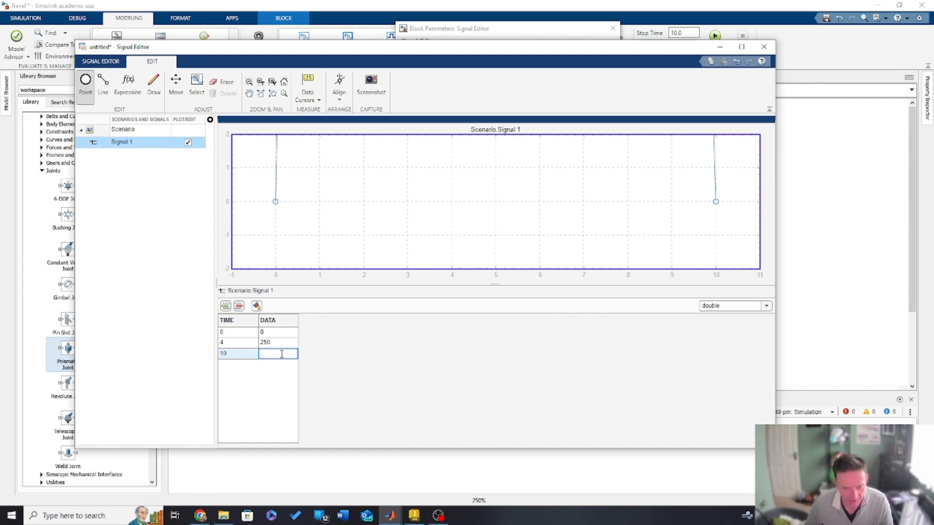
key("Return")
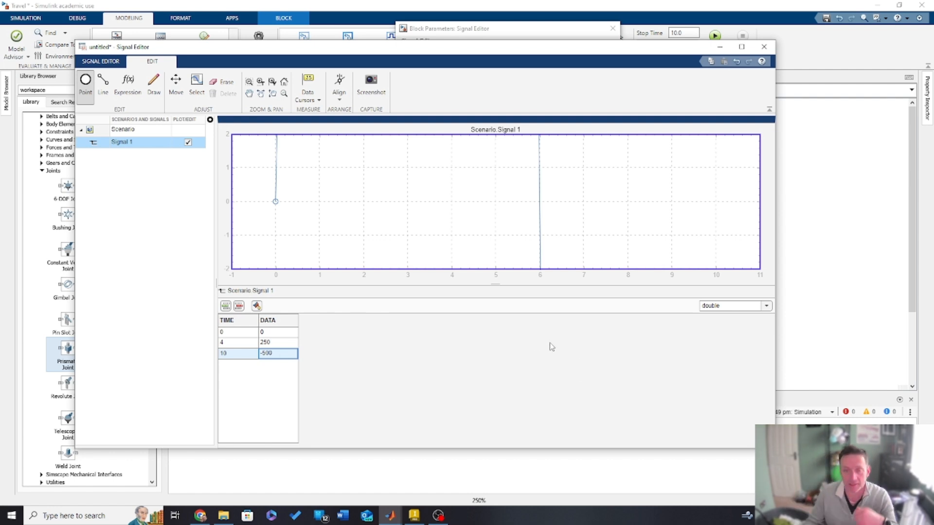
left_click(285, 82)
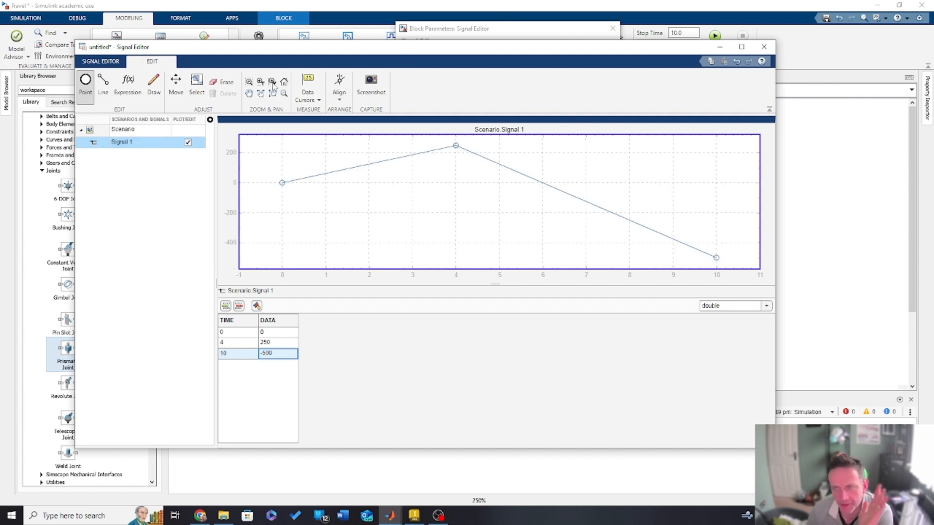
- Close the Signal Editor interface, saving the scenario as TravelRail in the Travel folder on the Desktop
left_click(100, 61)
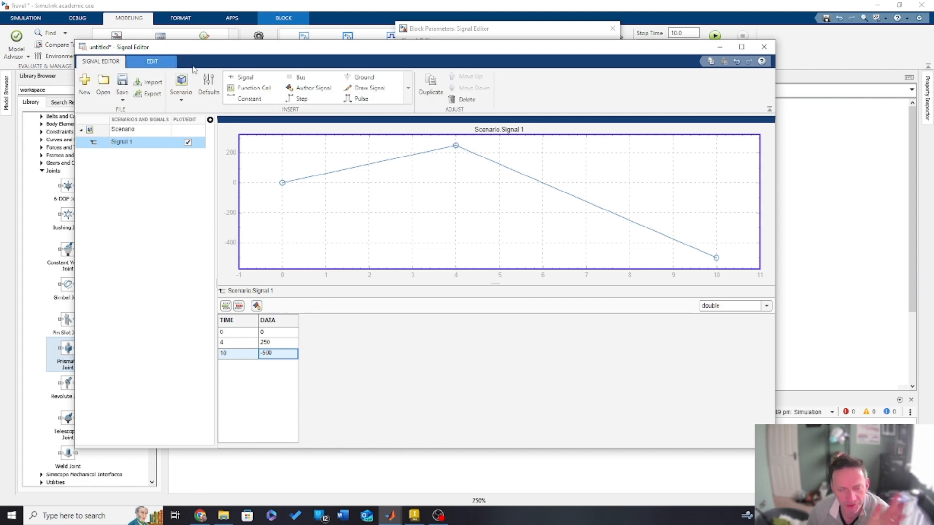
left_click(764, 46)
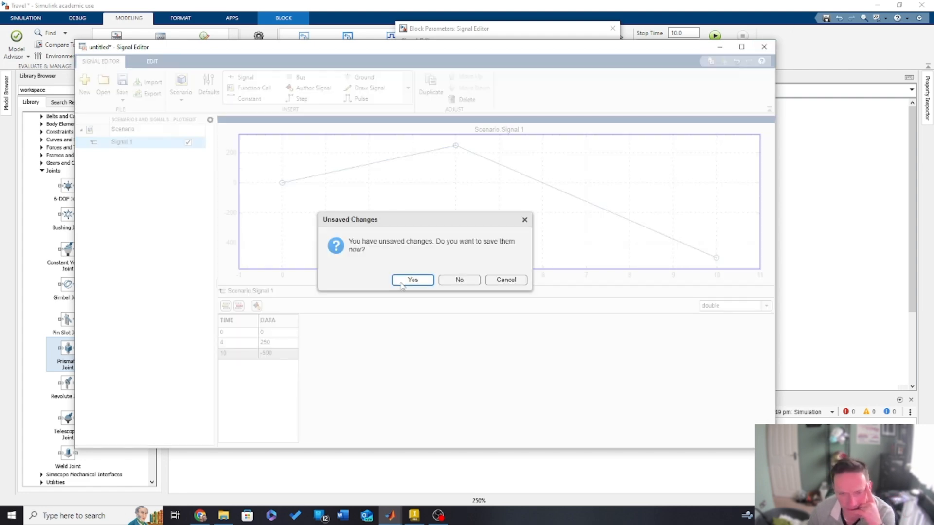
left_click(426, 281)
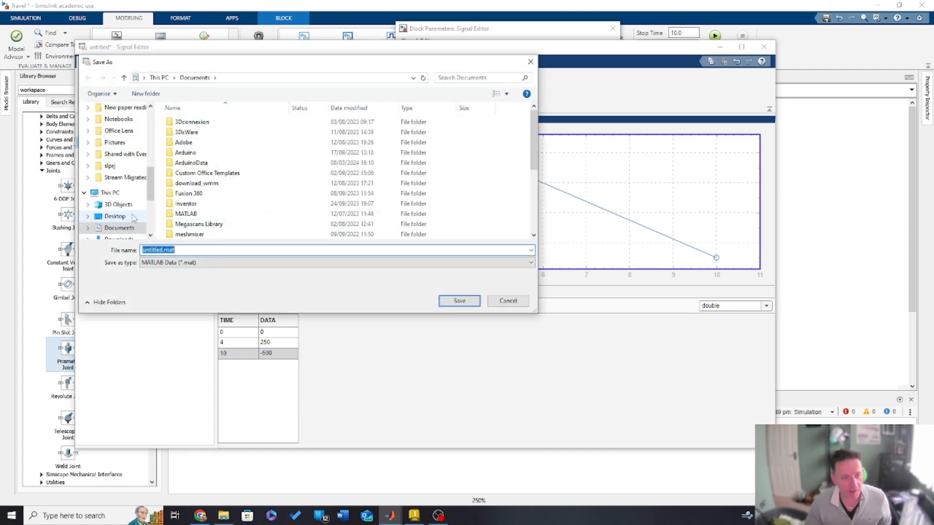
left_click(133, 218)
double_click(190, 136)
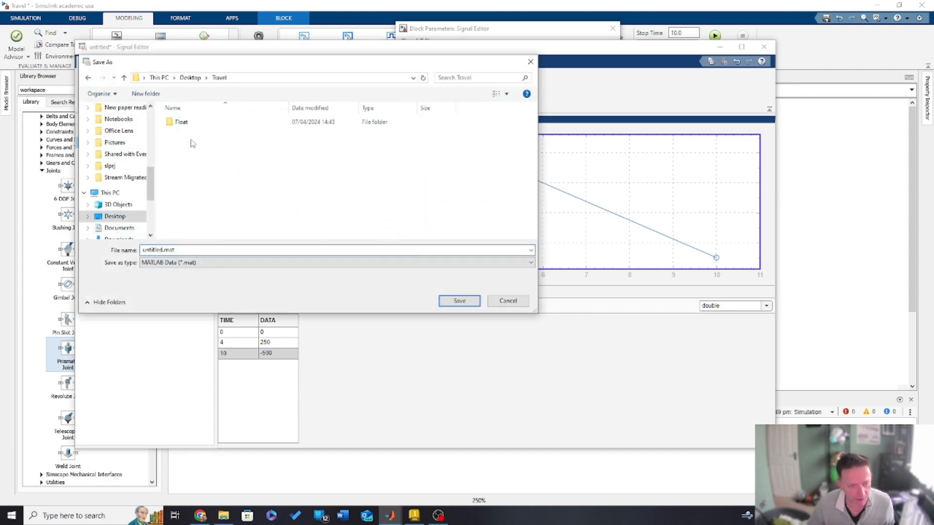
left_click(212, 247)
type("Travel")
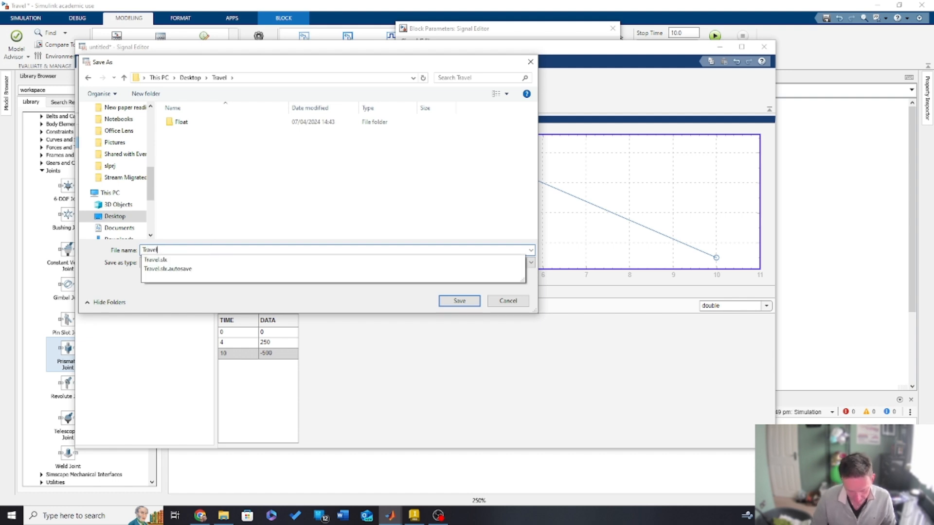
left_click(213, 247)
key("BackSpace")
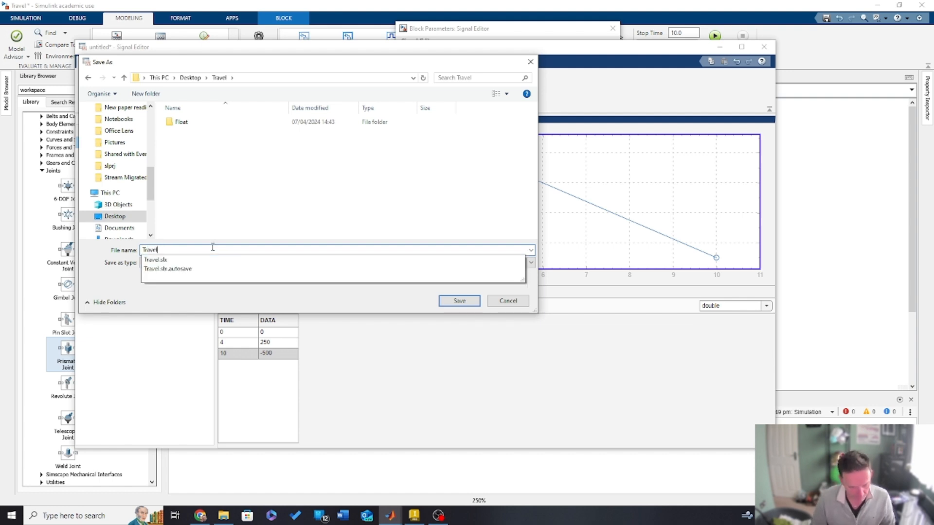
type("Rail")
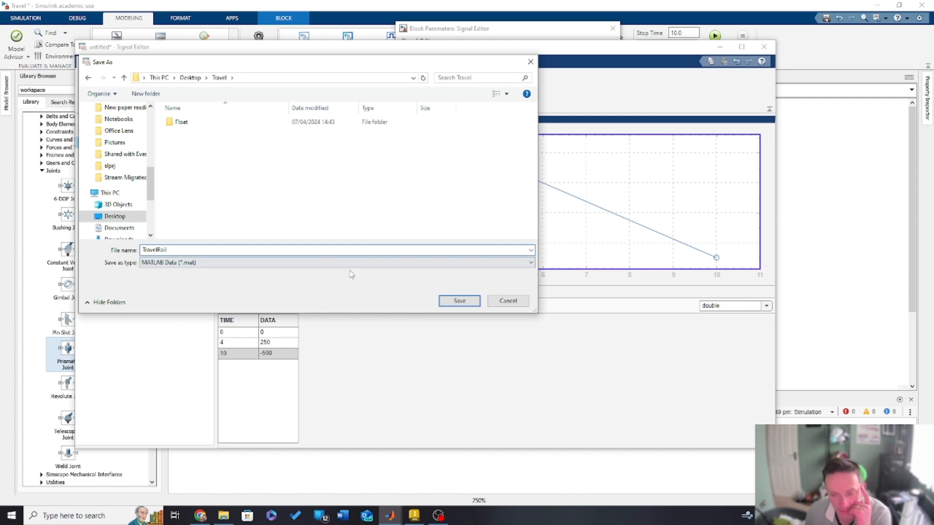
left_click(460, 301)
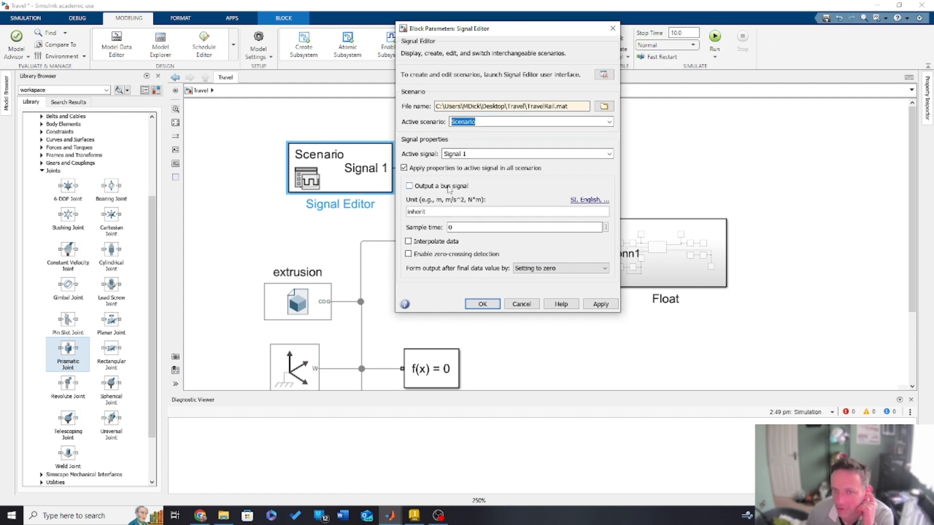
- Enable Interpolate data for Signal 1 in the Signal Editor block and accept the parameters
left_click(409, 241)
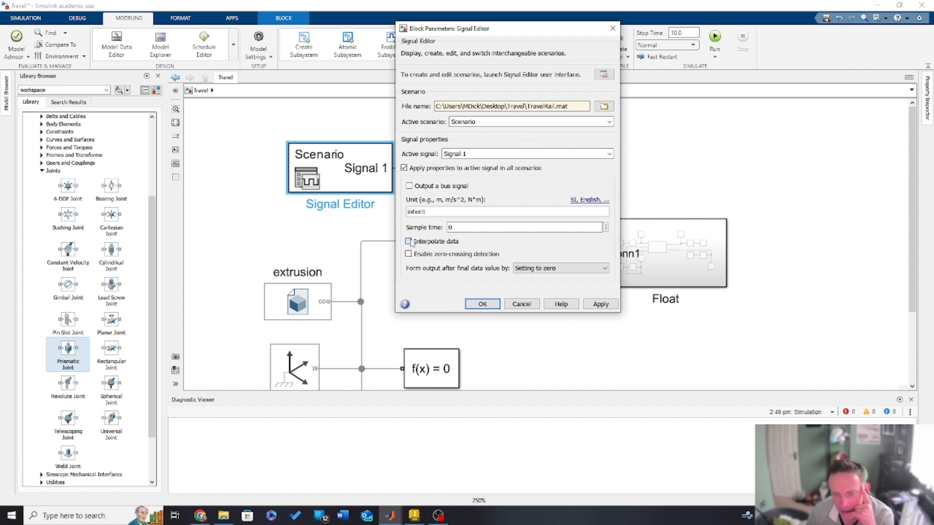
left_click(601, 304)
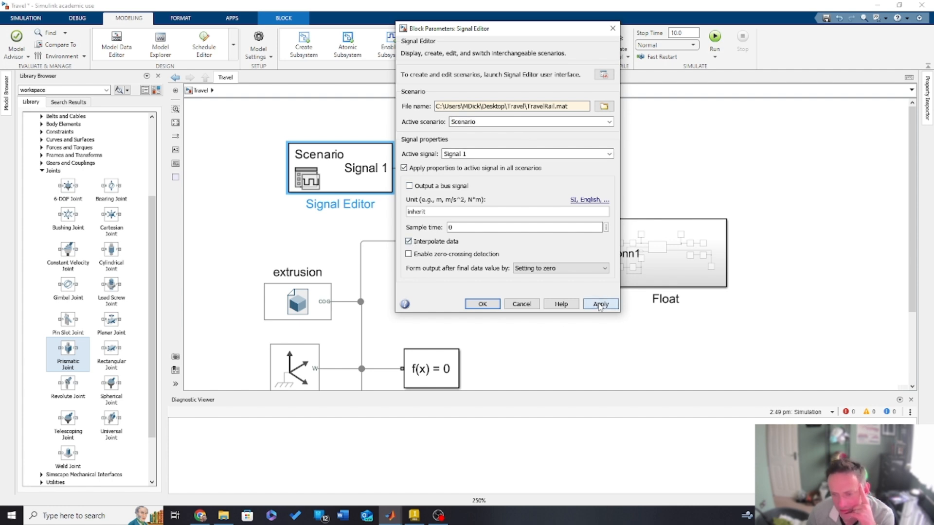
left_click(483, 304)
left_click(552, 174)
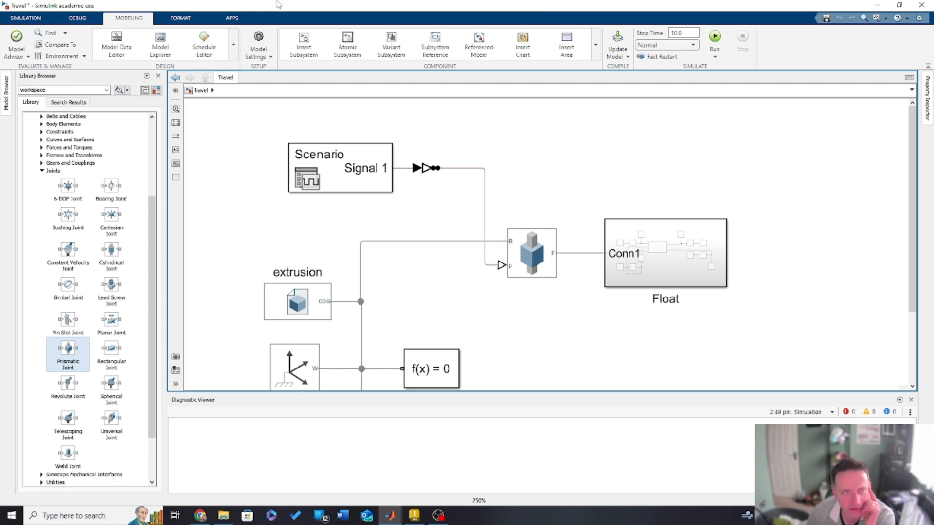
- Run the simulation and inspect the Float plate on the extrusion in Mechanics Explorer from an angled close-up view
left_click(26, 18)
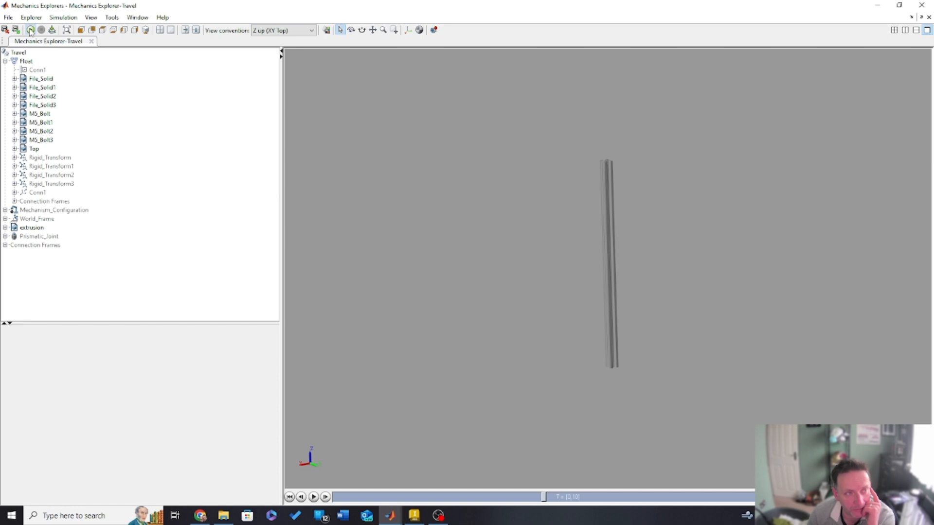
left_click_drag(614, 297, 655, 372)
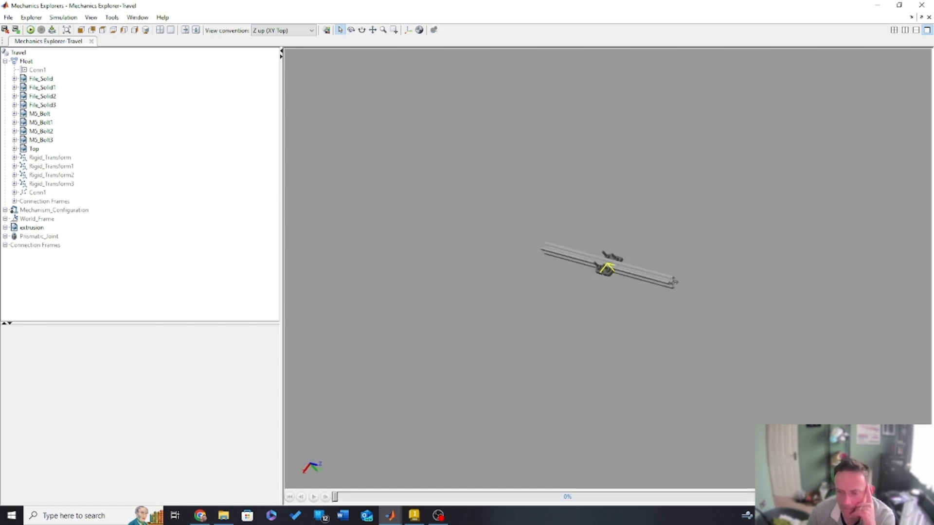
left_click_drag(594, 254, 588, 449)
scroll(619, 311, "down", 2)
scroll(640, 267, "up", 7)
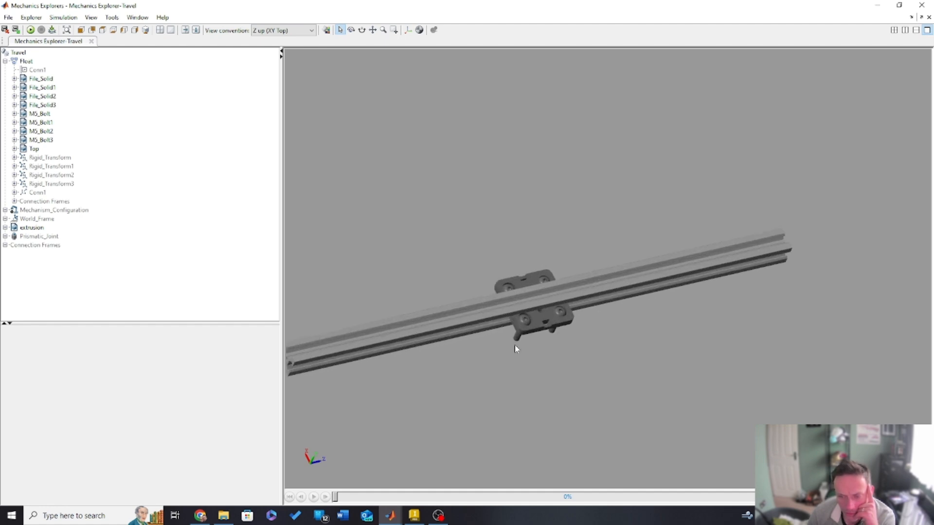
- Set the Prismatic Joint's actuation force to Automatically Computed in the Travel model and close its block parameters
left_click_drag(516, 346, 730, 375)
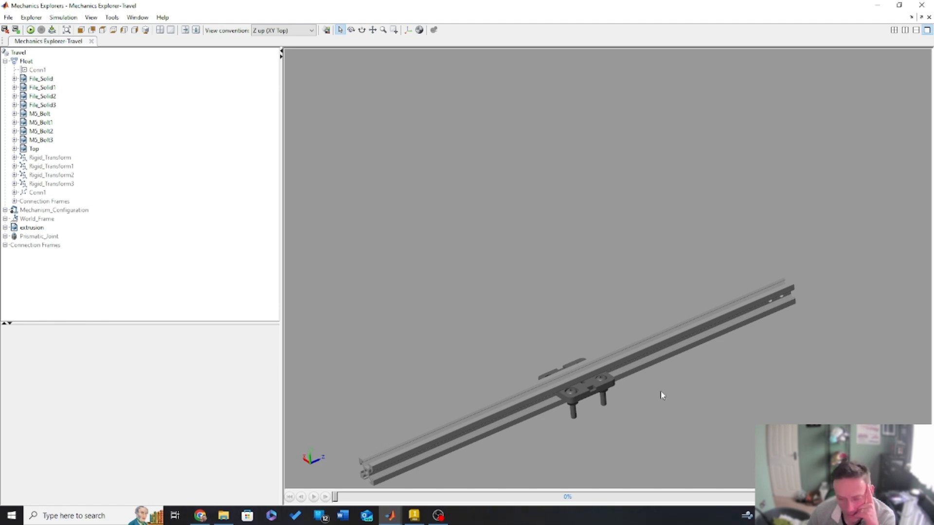
left_click(391, 516)
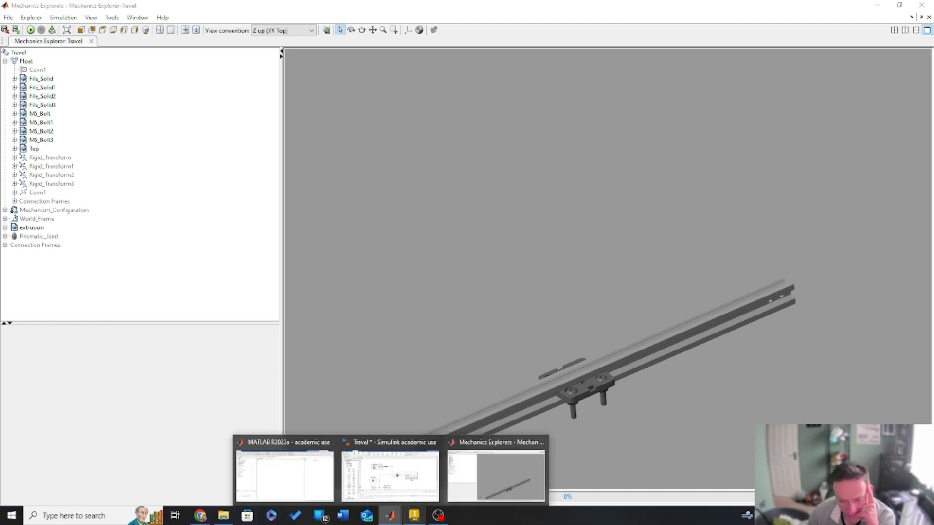
left_click(390, 469)
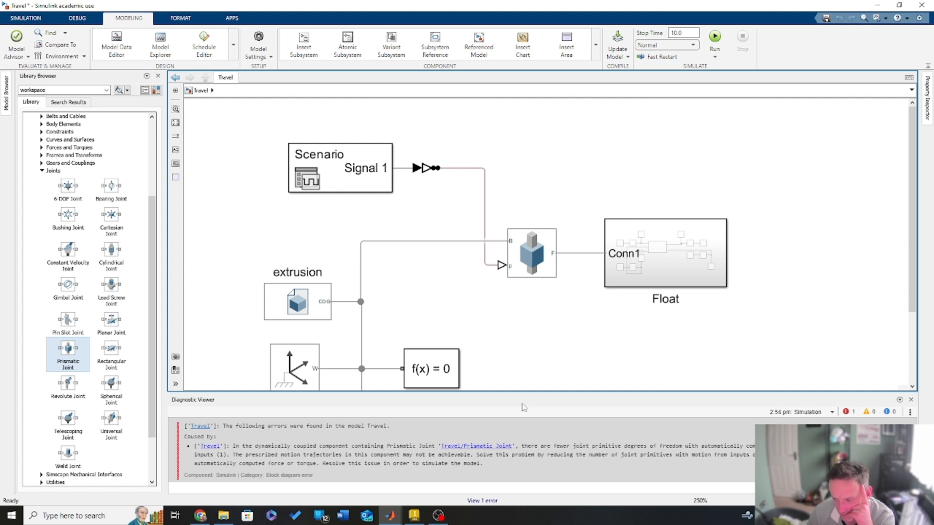
double_click(530, 252)
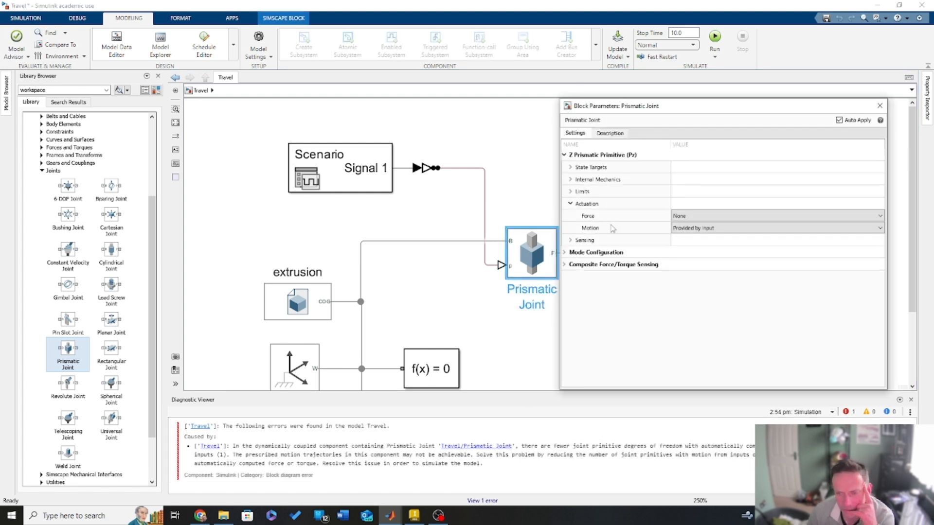
left_click(703, 216)
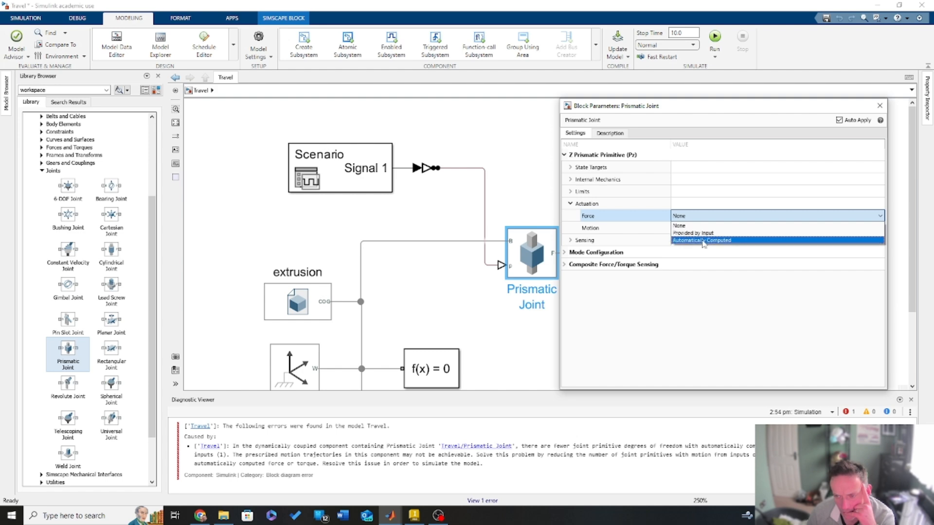
left_click(704, 240)
left_click_drag(574, 8, 0, 112)
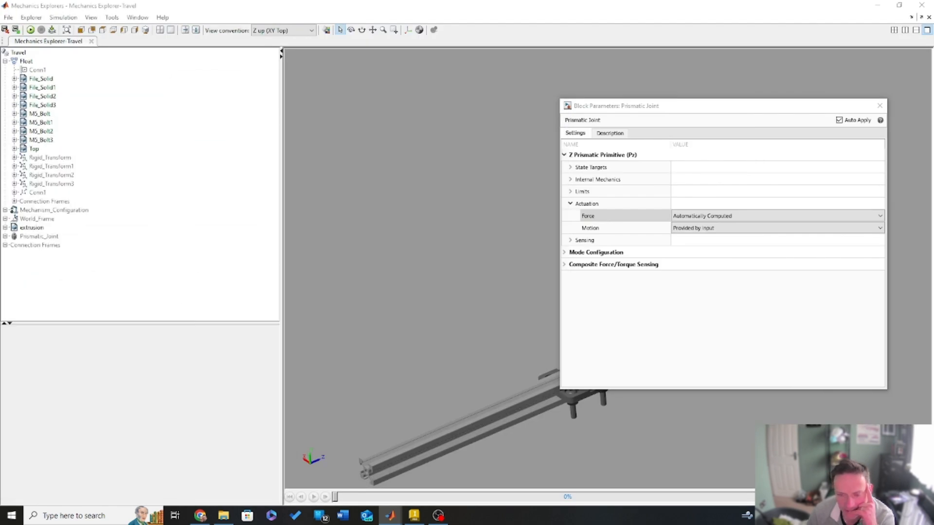
left_click(880, 106)
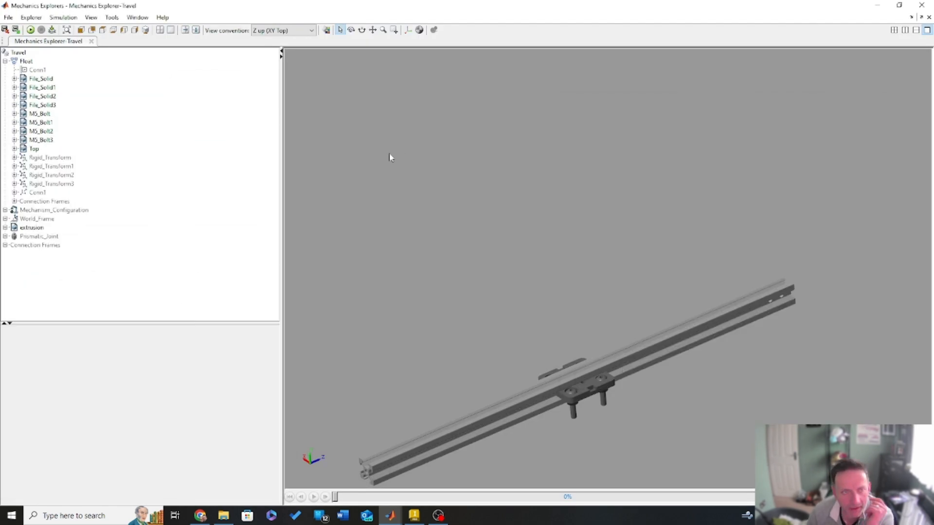
- Run the simulation from Mechanics Explorer and play back Float's motion relative to the extrusion
left_click(32, 31)
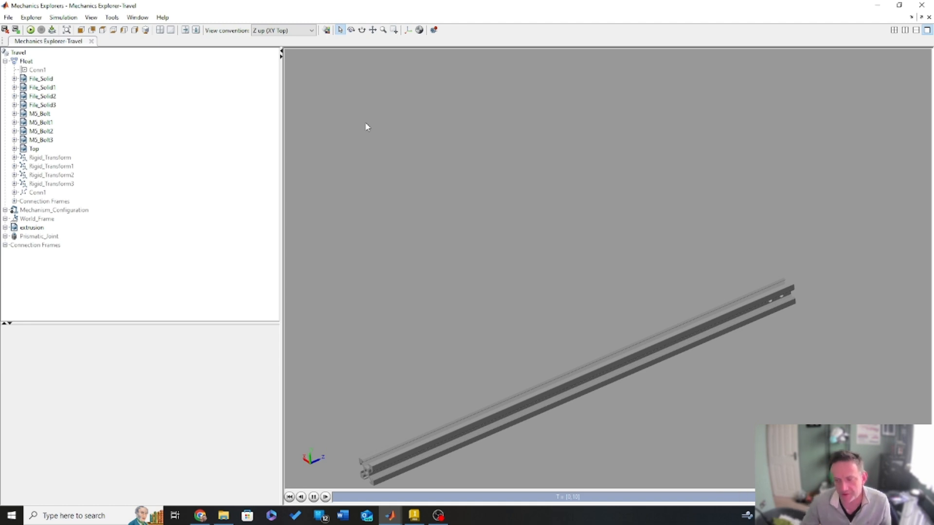
scroll(551, 213, "down", 5)
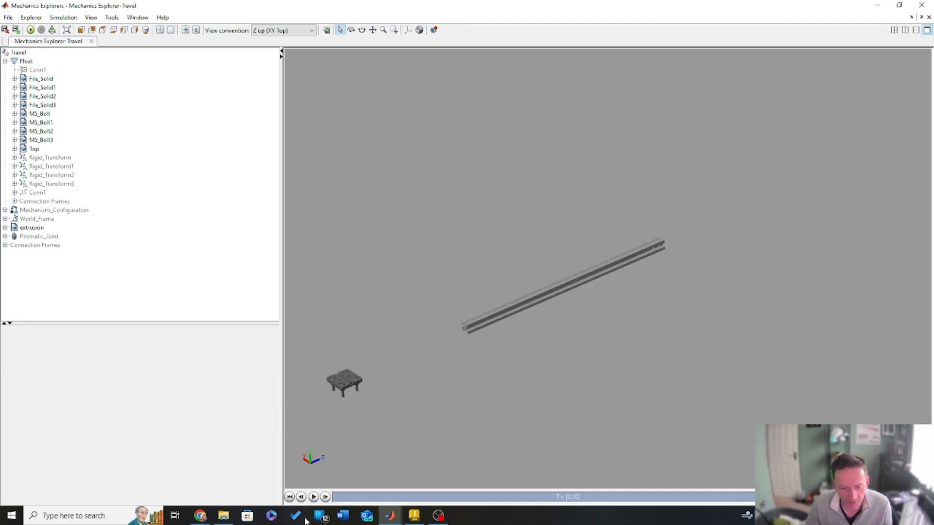
left_click(313, 497)
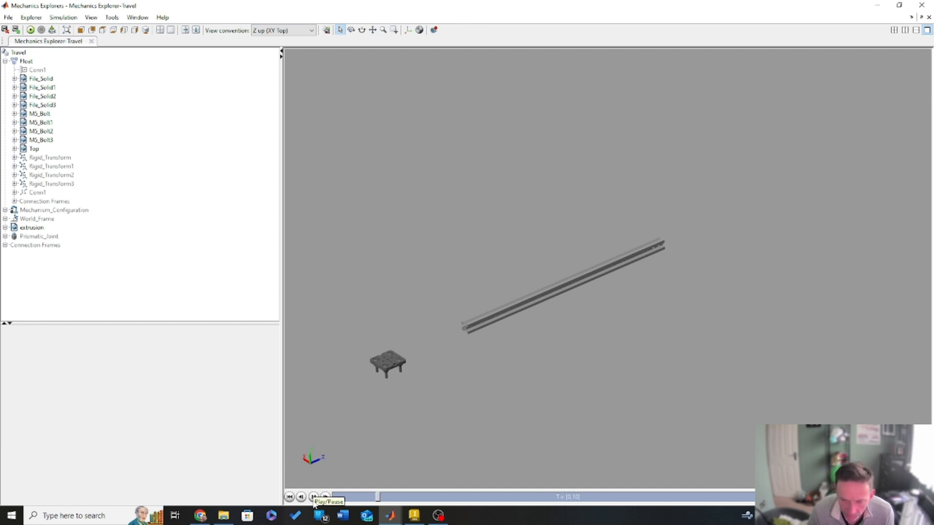
left_click(314, 502)
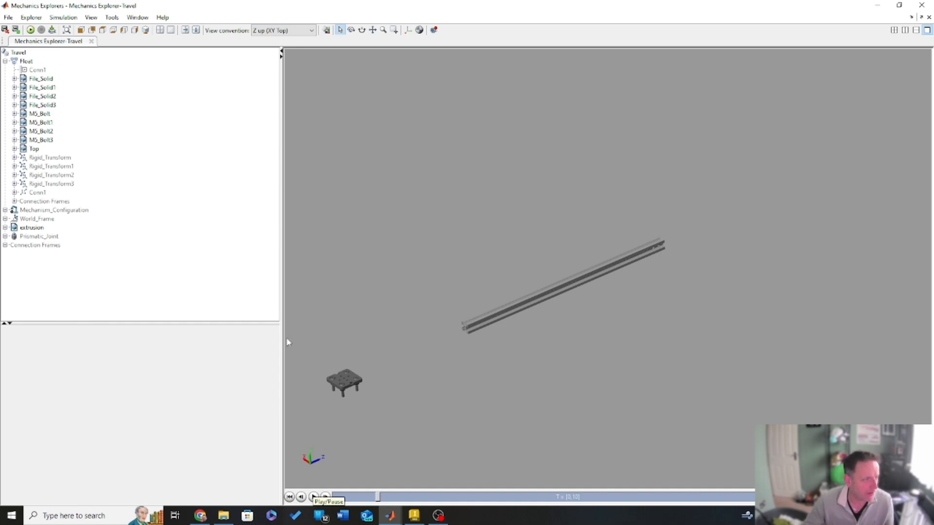
- Return to the Simulink model and set Signal 1's data value at time 10 to -250 in the Signal Editor scenario
left_click(878, 5)
left_click(367, 184)
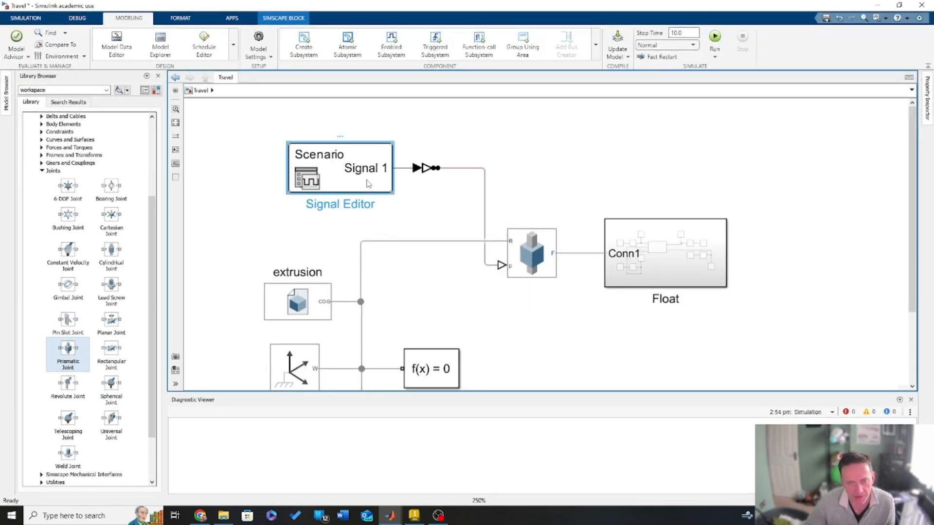
double_click(367, 184)
left_click(604, 75)
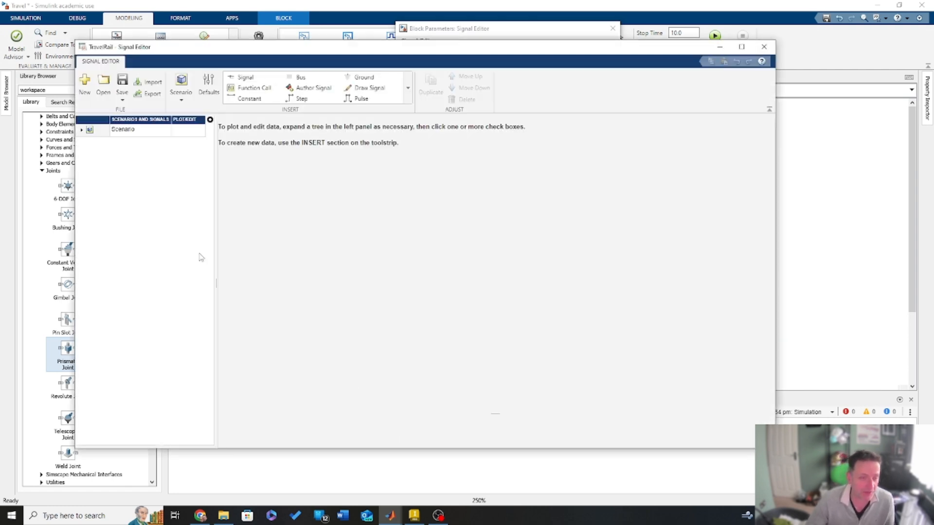
left_click(143, 136)
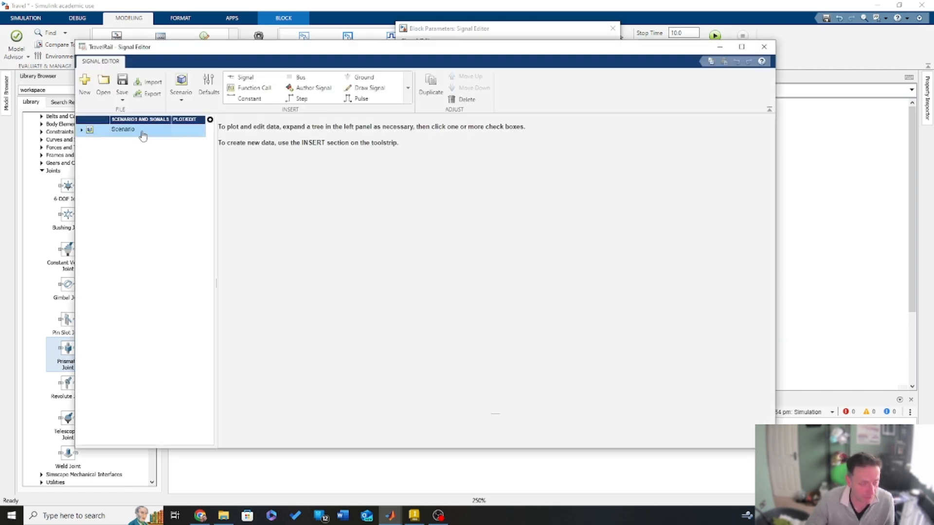
left_click(83, 130)
left_click(188, 142)
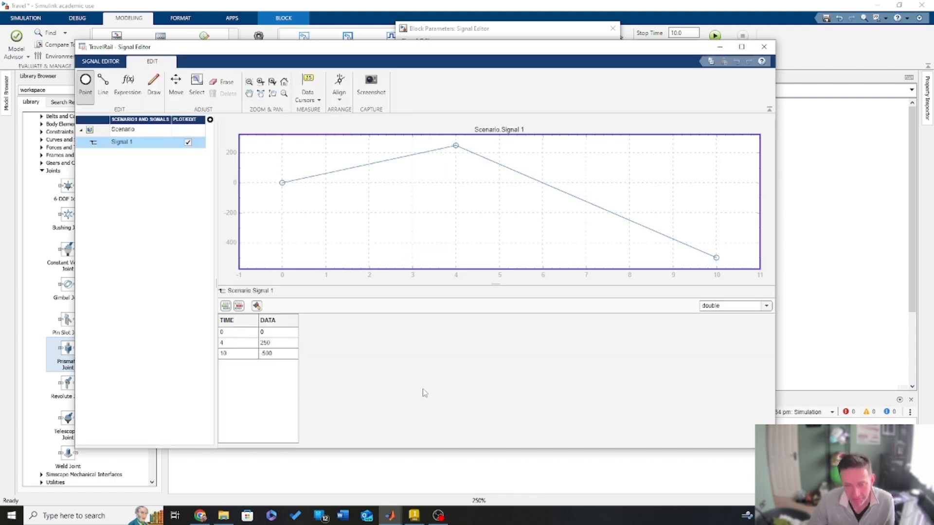
double_click(278, 354)
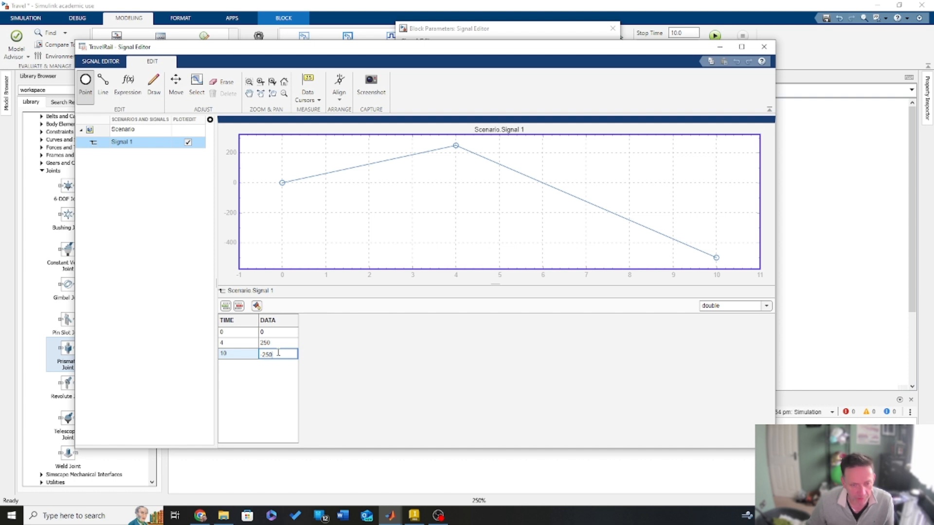
type("-250")
key("Return")
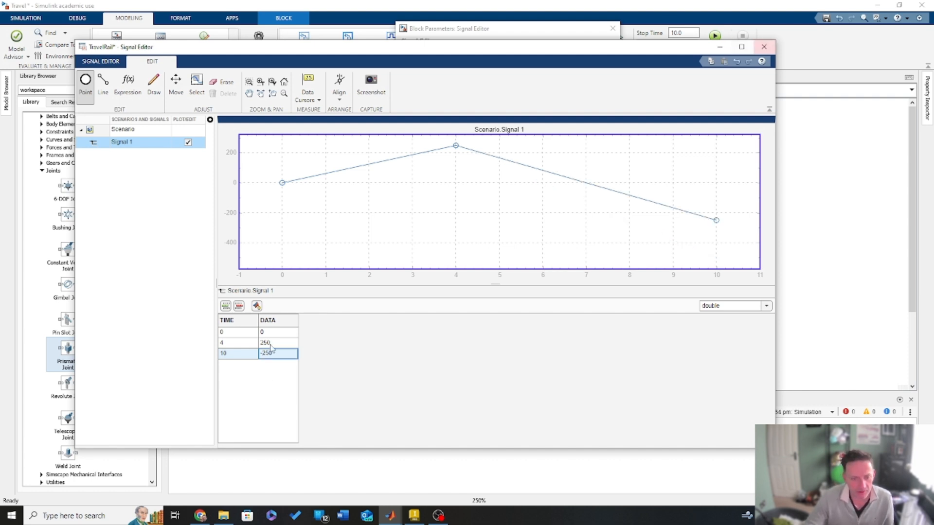
- Close the Signal Editor interface, saving the TravelRail changes, and close the block parameters
left_click(765, 47)
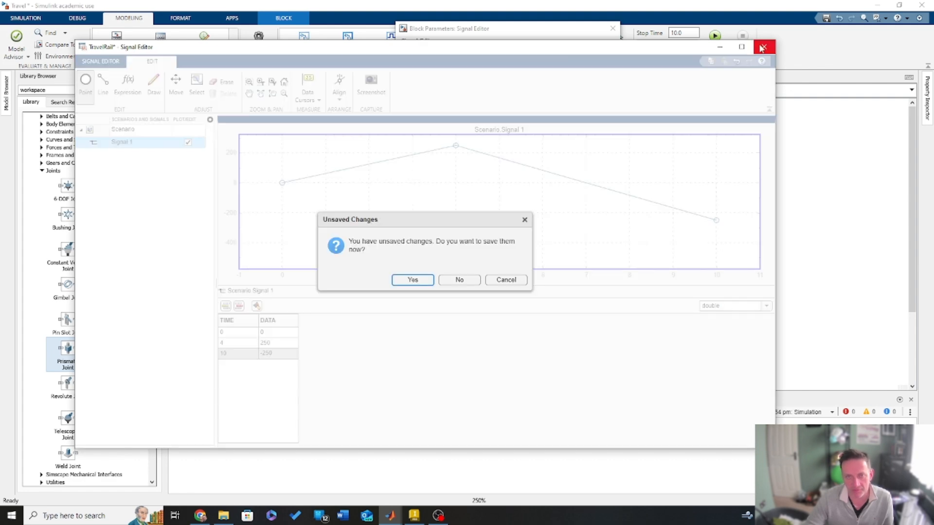
left_click(394, 281)
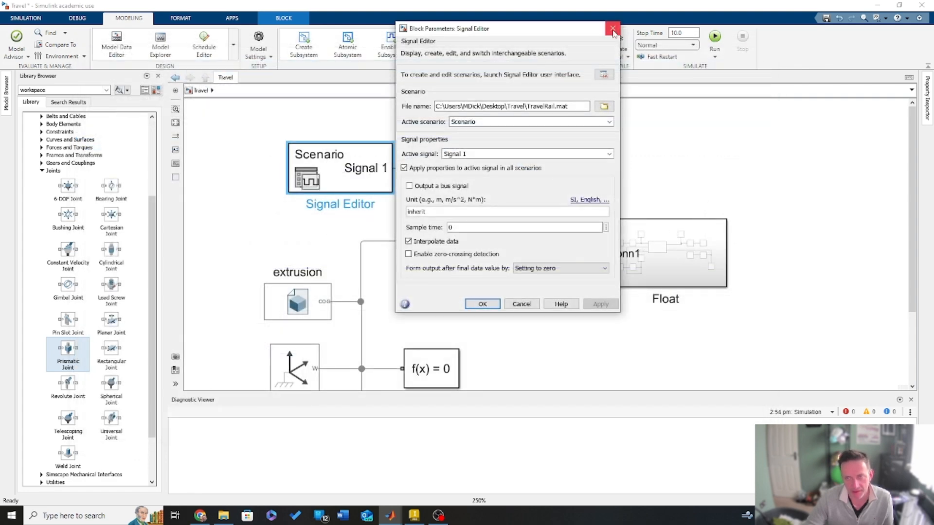
left_click(612, 28)
left_click(414, 291)
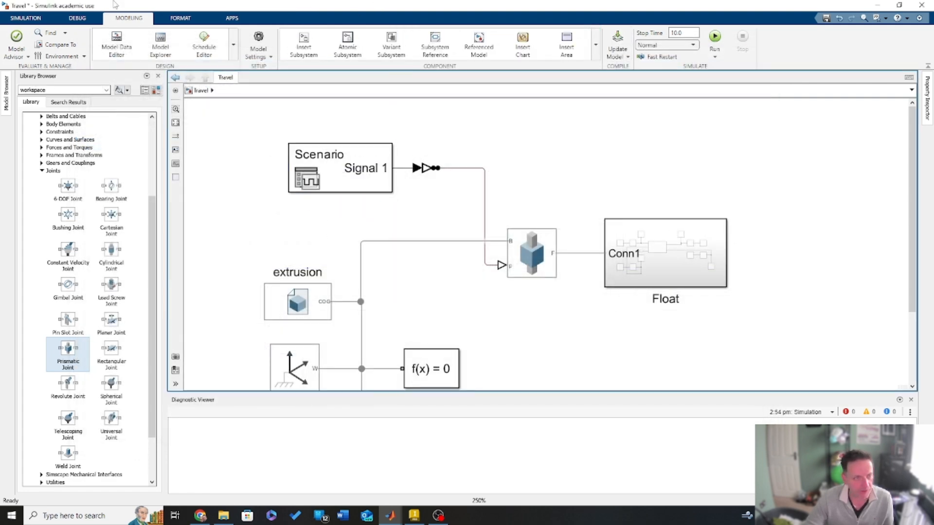
- Run the simulation again, scrub through Float's travel along the extrusion in Mechanics Explorer, and close the viewer
left_click(28, 18)
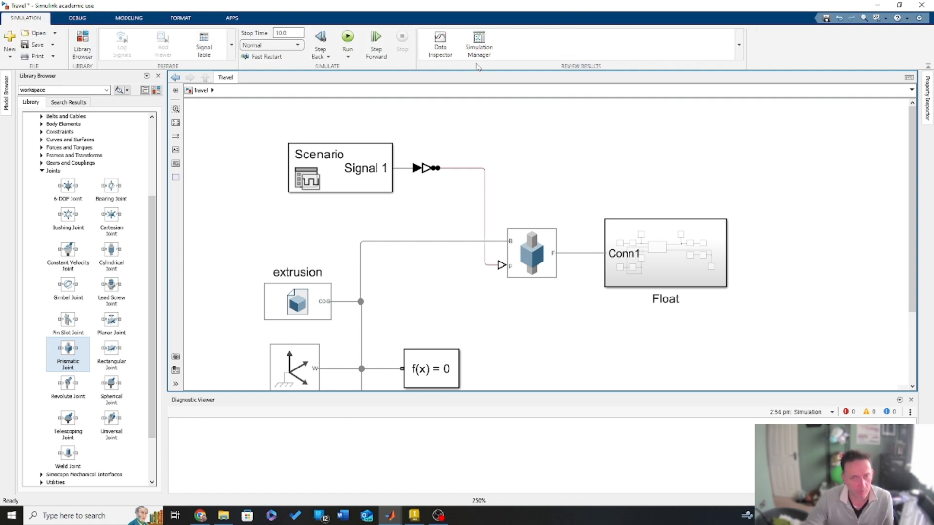
left_click(347, 38)
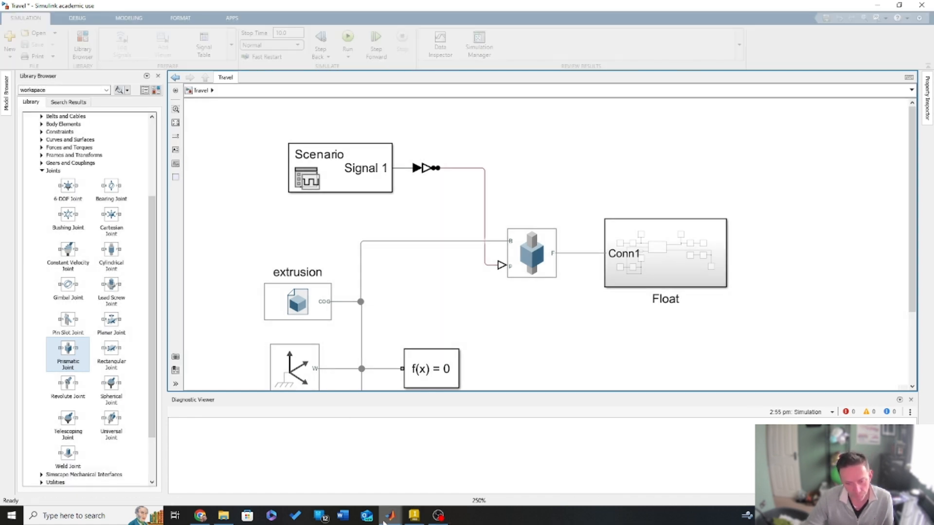
mouse_move(390, 515)
left_click(487, 496)
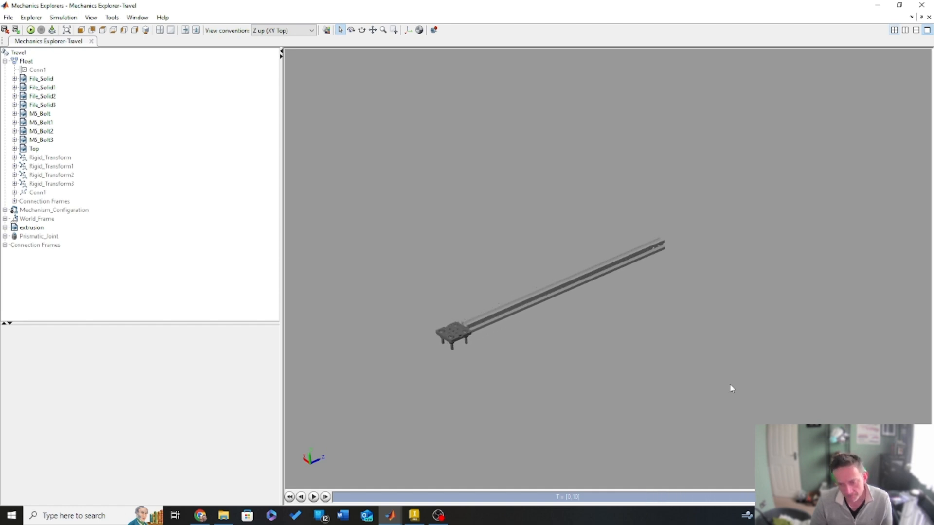
scroll(541, 323, "up", 5)
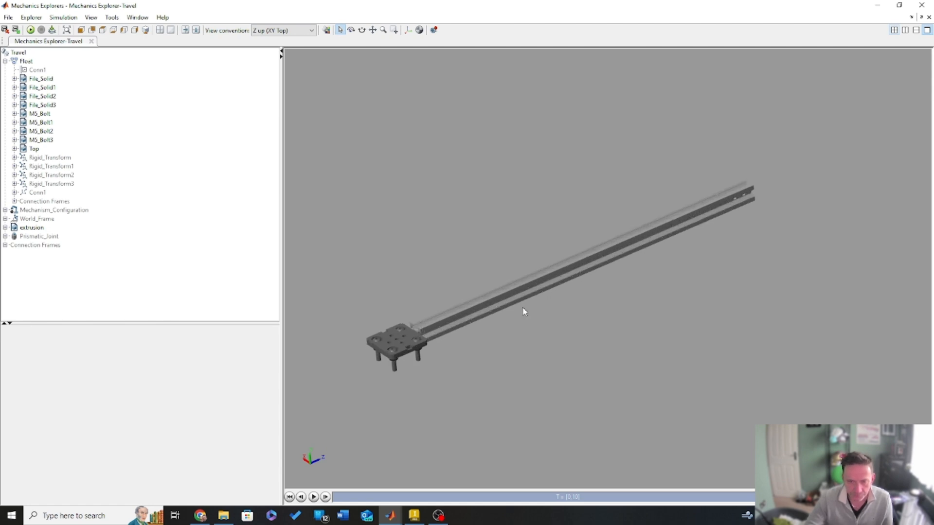
left_click_drag(799, 497, 638, 504)
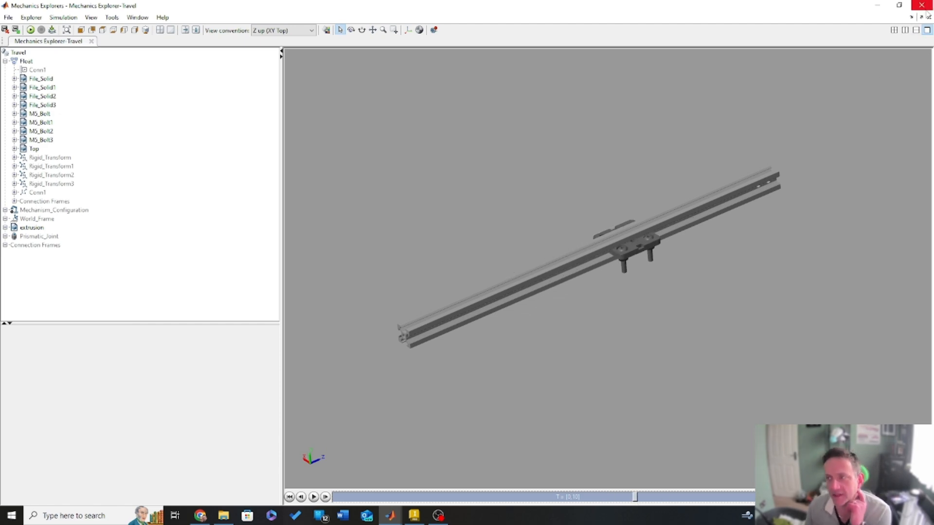
left_click(923, 6)
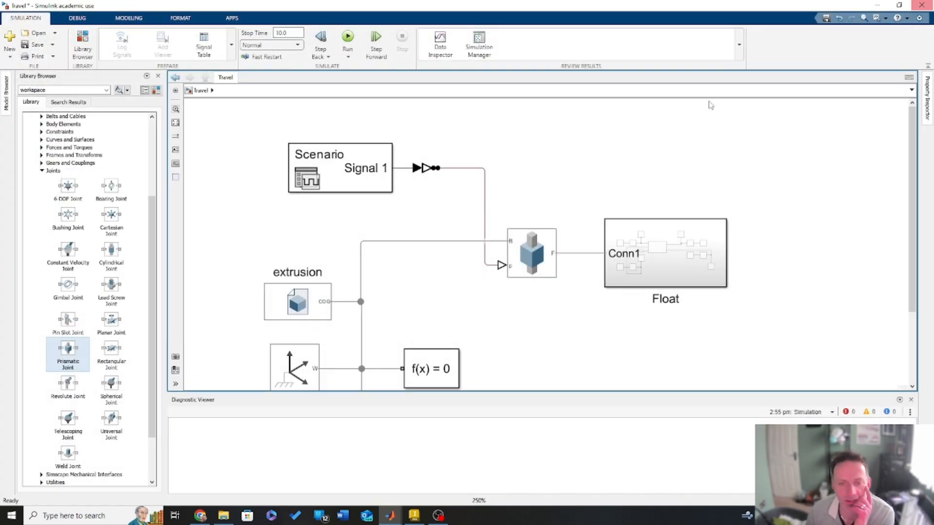
- Enable Actuator Force and Position sensing on the Prismatic Joint and close its block parameters
double_click(540, 239)
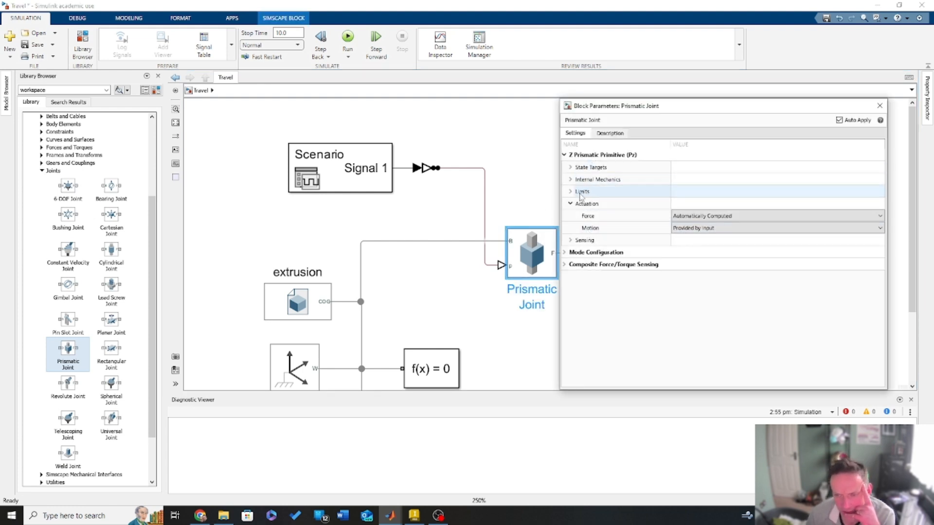
left_click(565, 253)
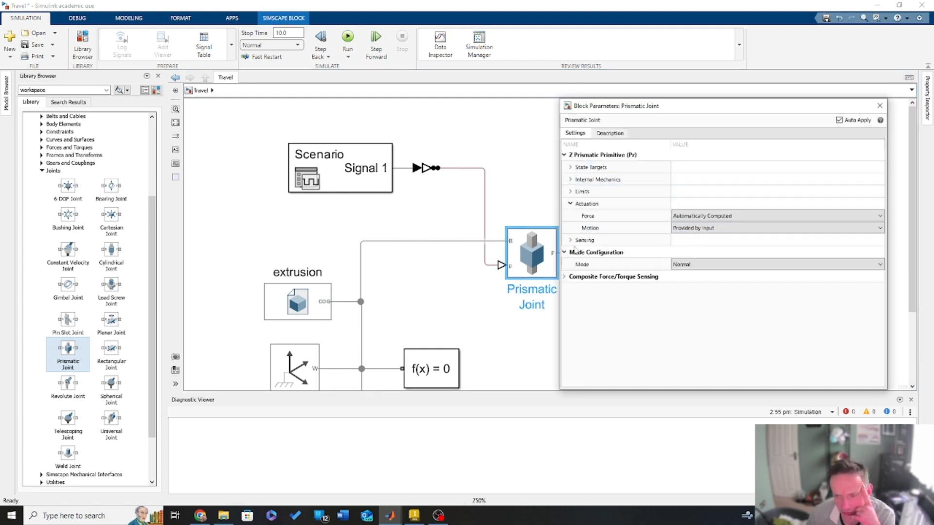
left_click(570, 241)
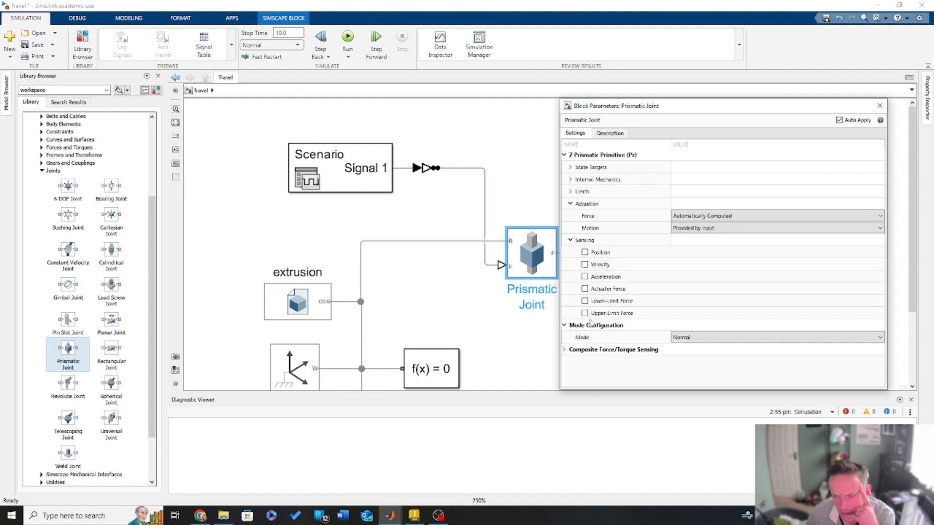
left_click(584, 289)
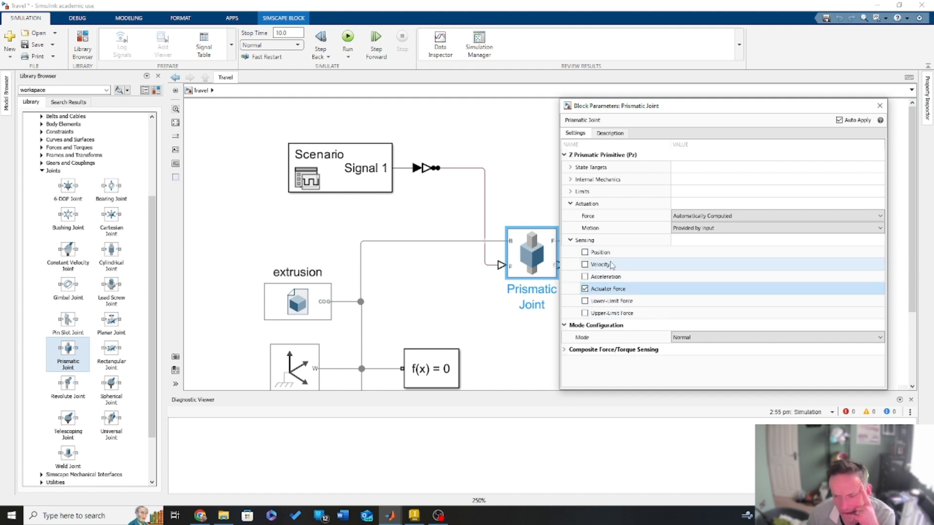
left_click(584, 253)
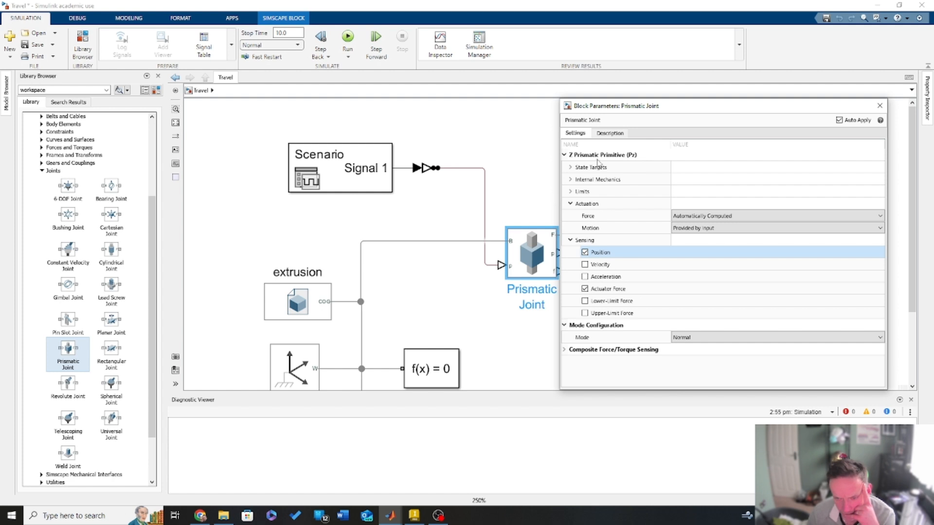
left_click(880, 105)
- Move the Float subsystem up and away from the Prismatic Joint to clear space beside the joint's sensing outputs
left_click(691, 236)
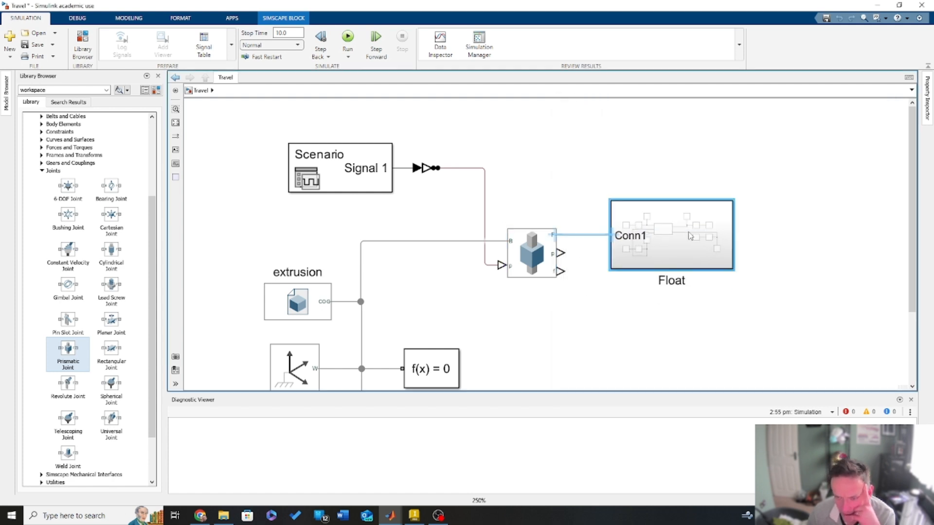
left_click_drag(691, 236, 782, 193)
left_click(674, 256)
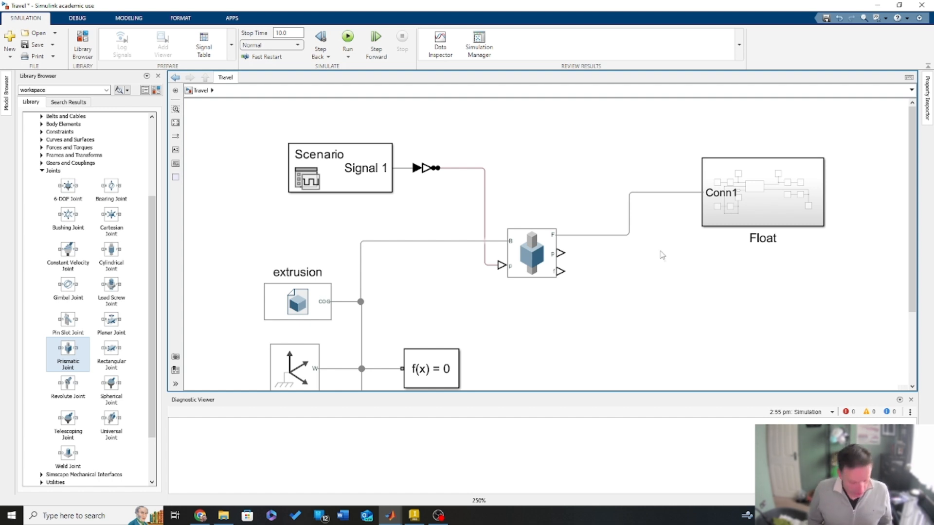
- Add a Transform Sensor block in the space between the Prismatic Joint and the Float subsystem
double_click(662, 255)
type("tran f")
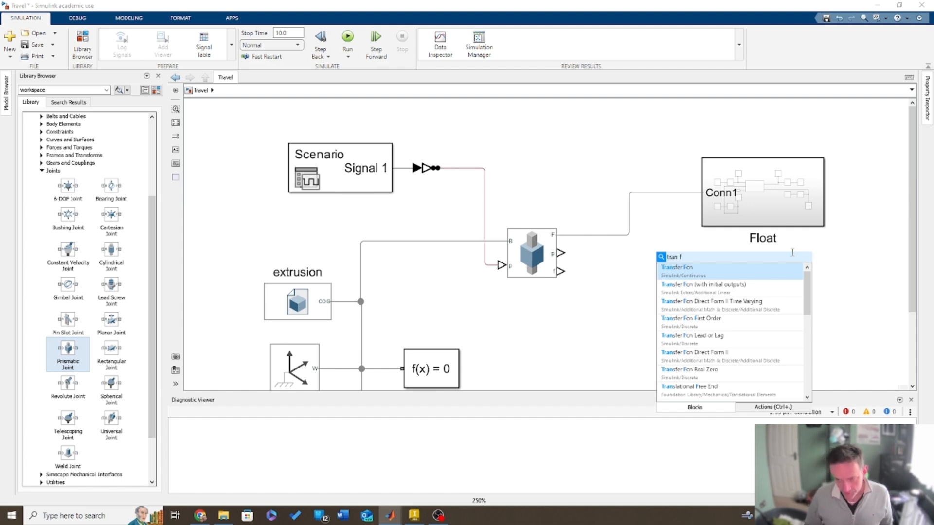
key("BackSpace")
key("BackSpace")
type("f")
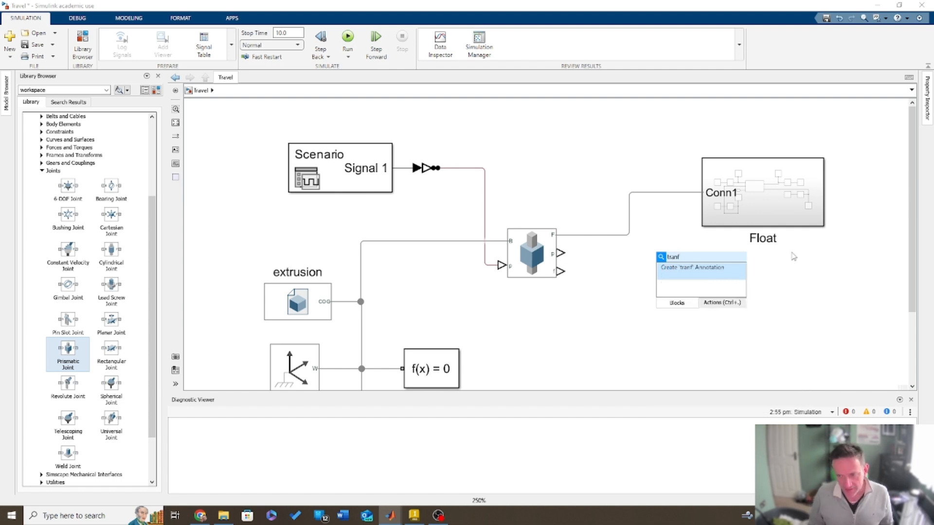
key("BackSpace")
type("sfor")
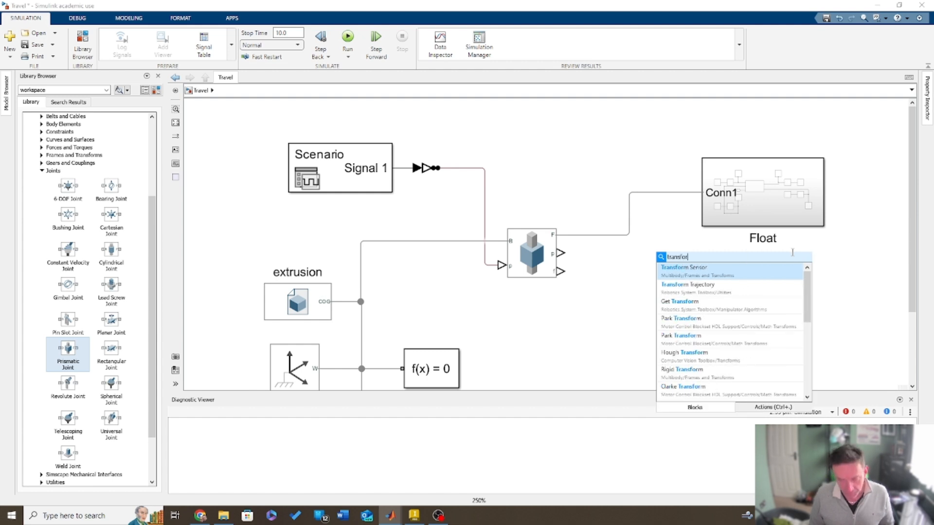
left_click(696, 281)
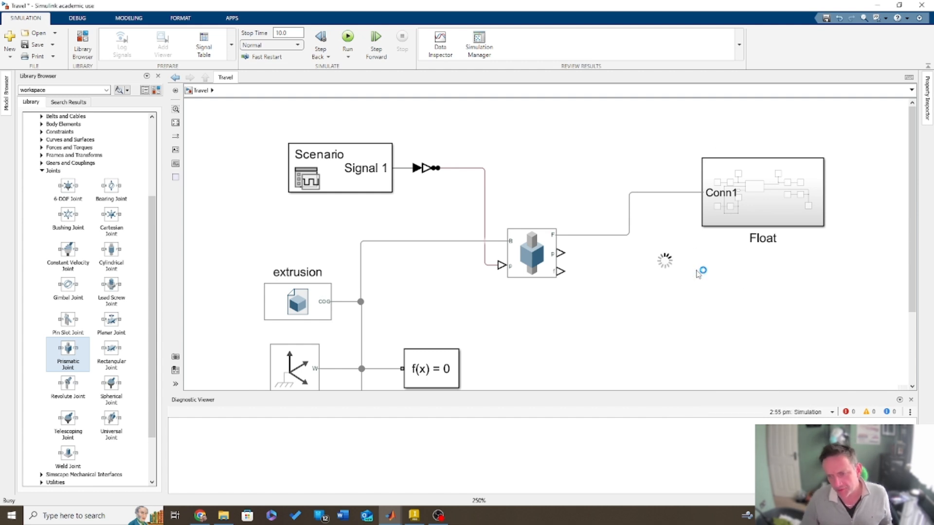
scroll(748, 208, "up", 3)
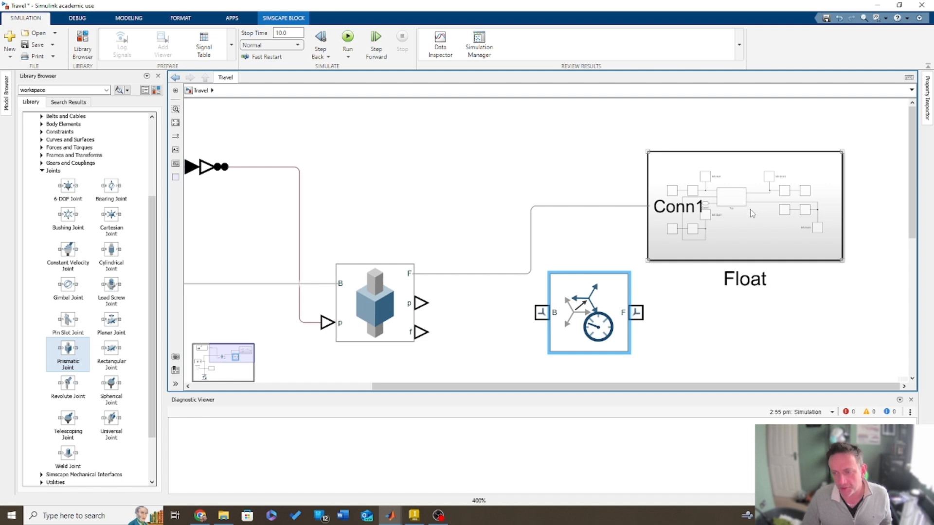
- Align Float with the Prismatic Joint's F port, place the Transform Sensor above, and connect its B port to the joint-to-Float line
left_click_drag(761, 221, 777, 290)
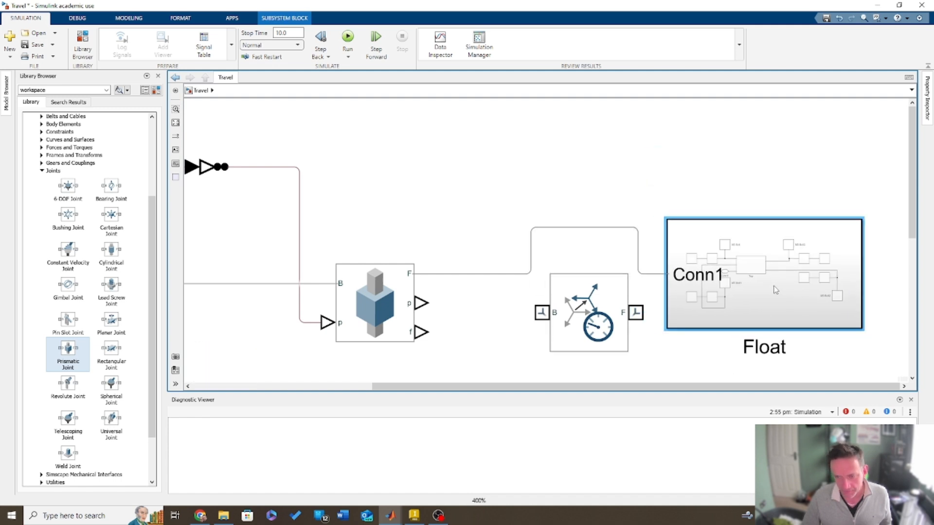
left_click_drag(587, 310, 548, 144)
left_click_drag(778, 284, 808, 286)
left_click_drag(554, 144, 758, 139)
scroll(758, 139, "down", 2)
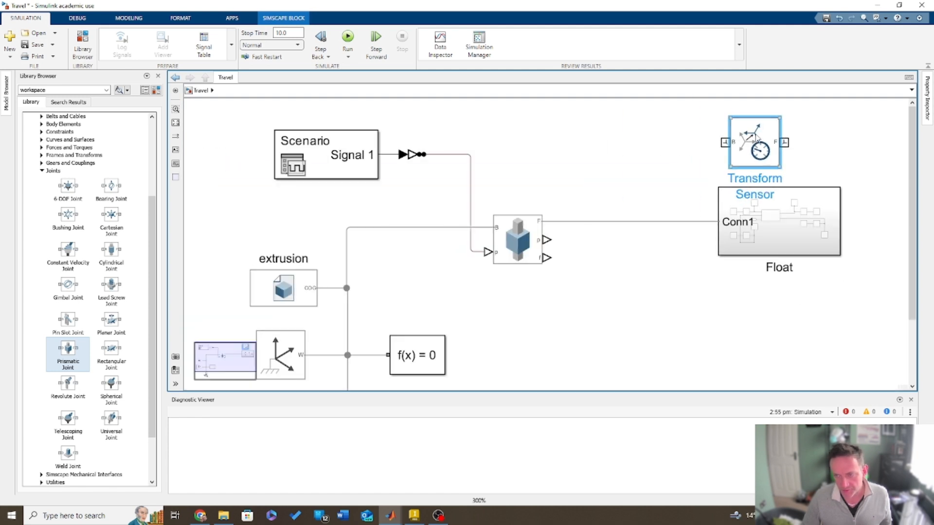
left_click_drag(821, 113, 783, 174)
left_click_drag(724, 192, 659, 138)
left_click_drag(600, 156, 564, 281)
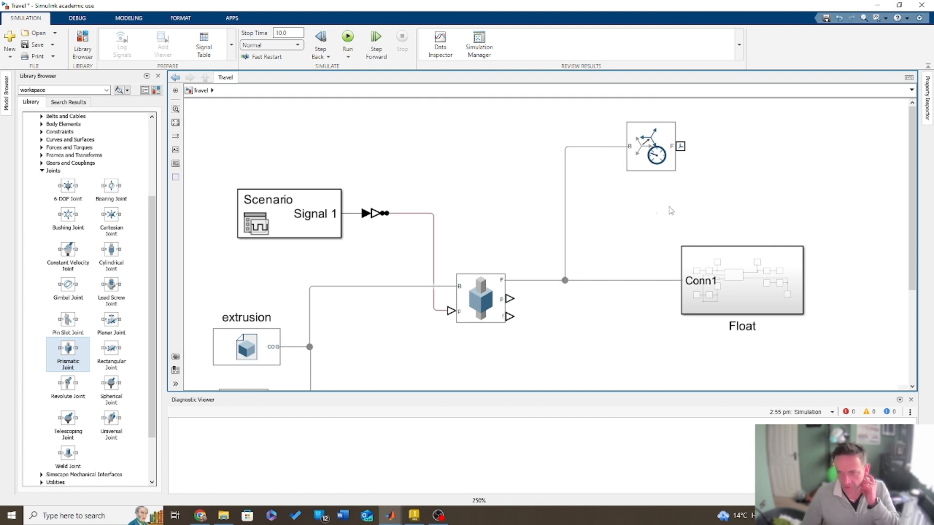
- Copy the World Frame block beside the Transform Sensor, rotate it 180 degrees and connect it to the sensor's F port
scroll(467, 258, "down", 2)
left_click_drag(310, 365, 686, 185)
key("ctrl+r")
key("ctrl+r")
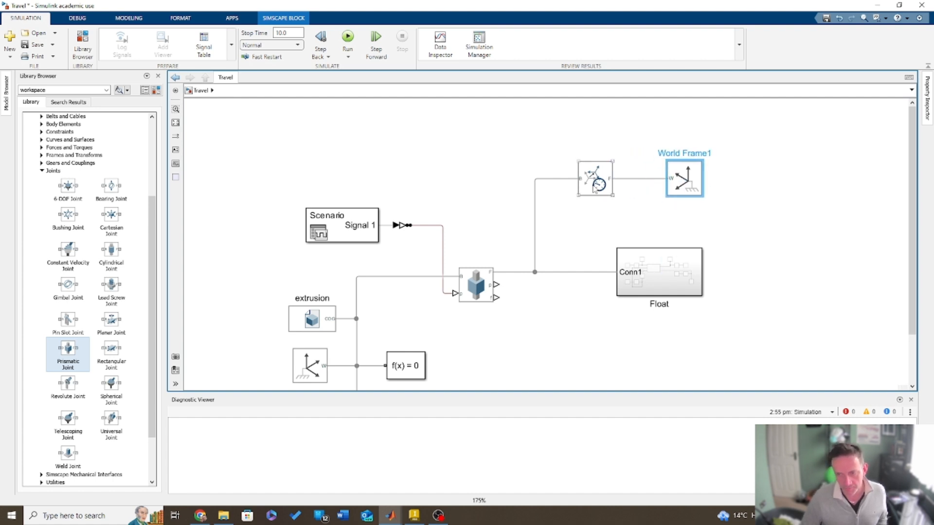
- Enable Z translation sensing on the Transform Sensor and close its block parameters
double_click(606, 195)
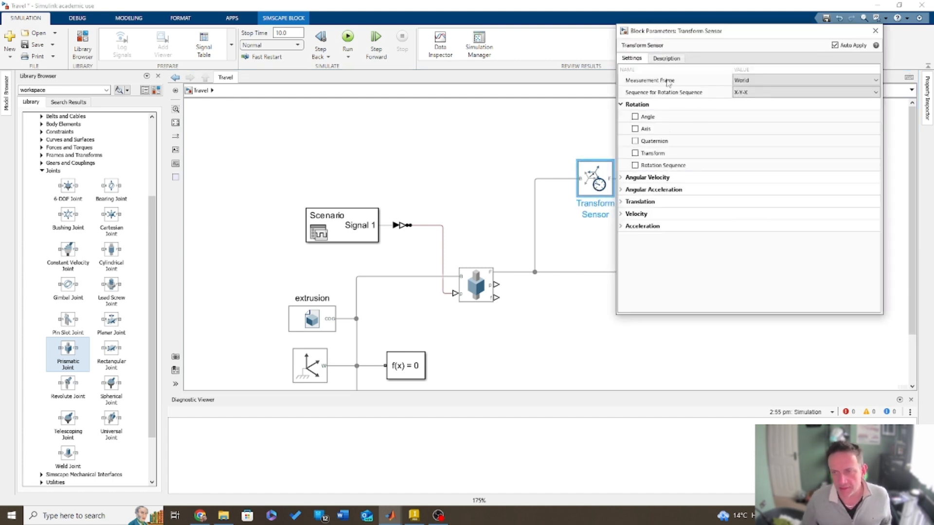
left_click(621, 226)
scroll(657, 292, "down", 1)
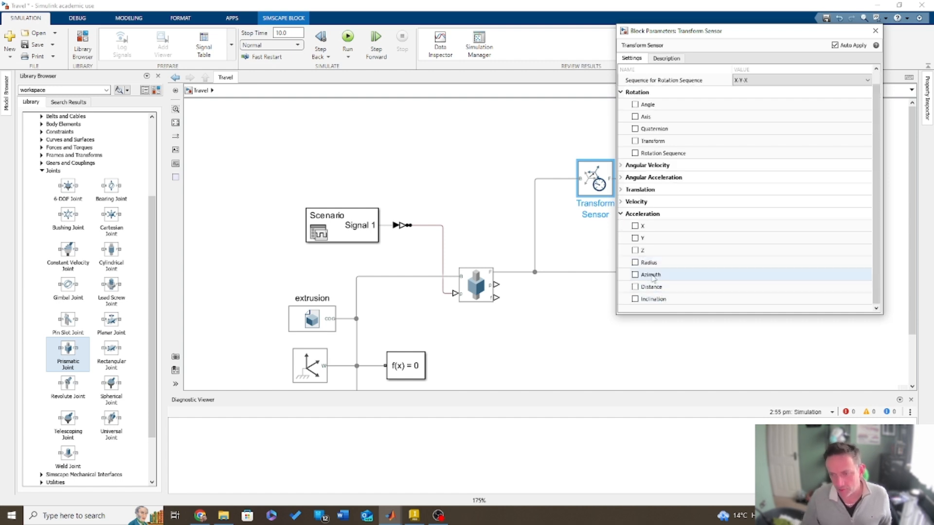
left_click(622, 190)
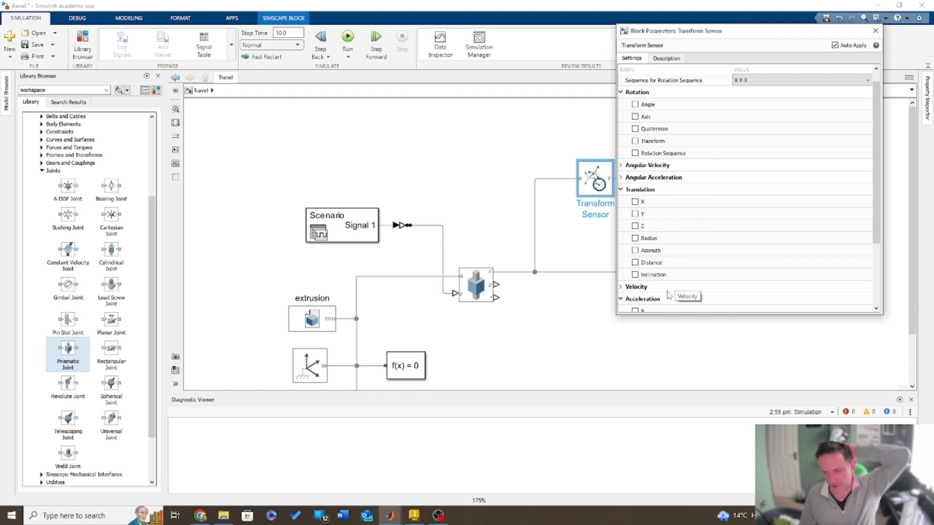
scroll(683, 252, "down", 2)
scroll(680, 260, "up", 3)
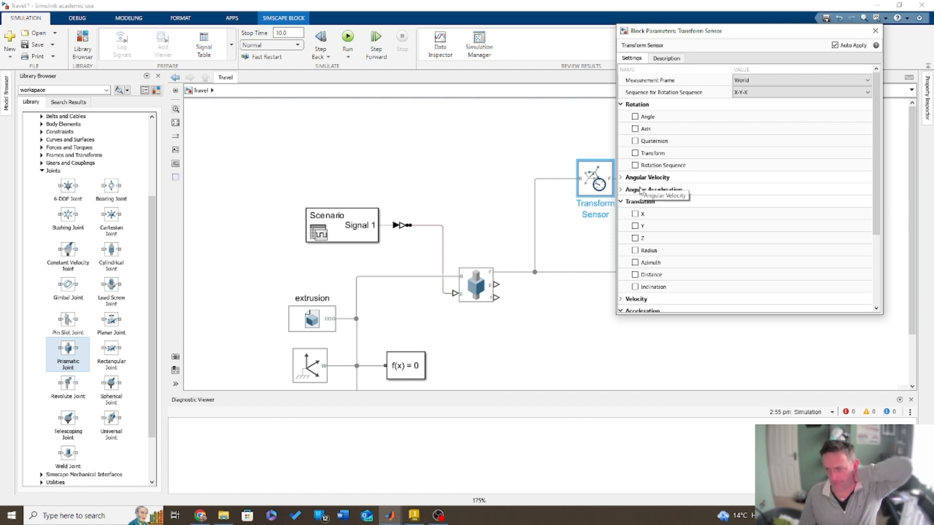
left_click(635, 238)
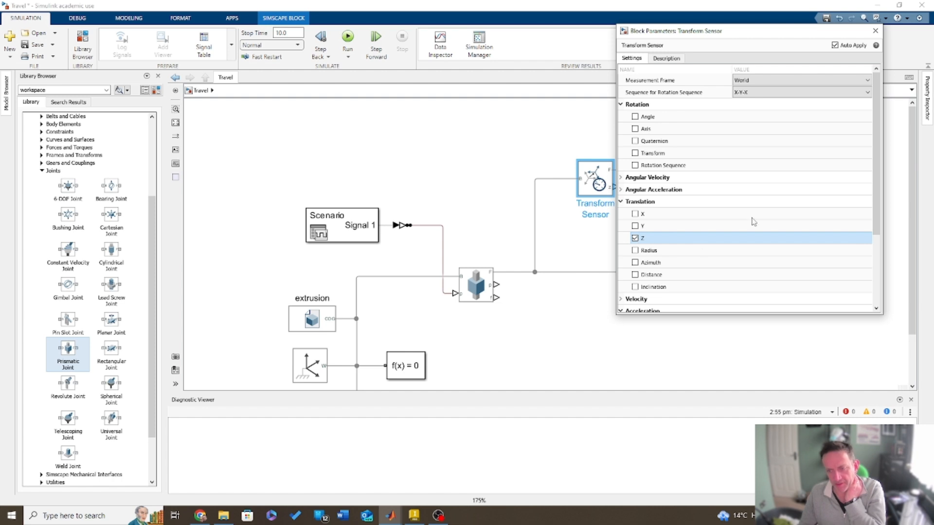
left_click(875, 30)
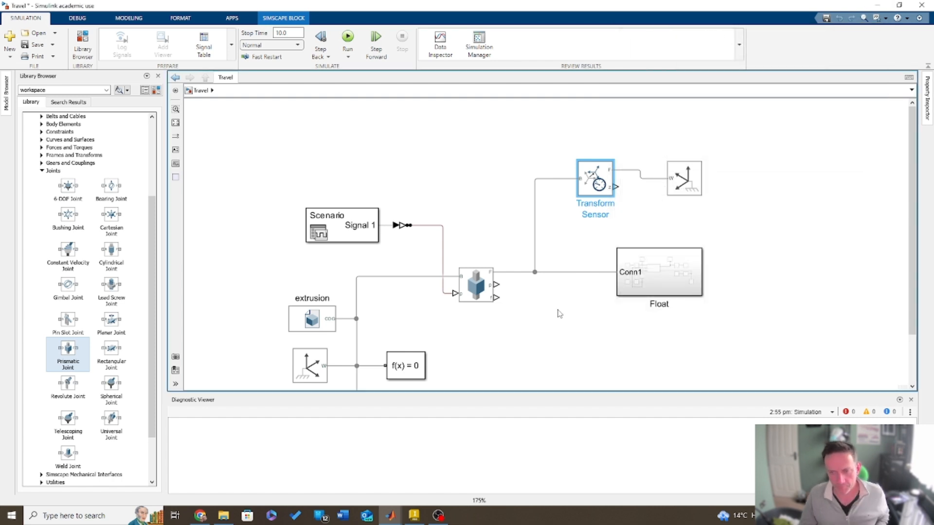
- Move the copied World Frame up and connect three PS-Simulink Converters to the sensor's Z output and the joint's position and force outputs
left_click_drag(693, 181, 724, 147)
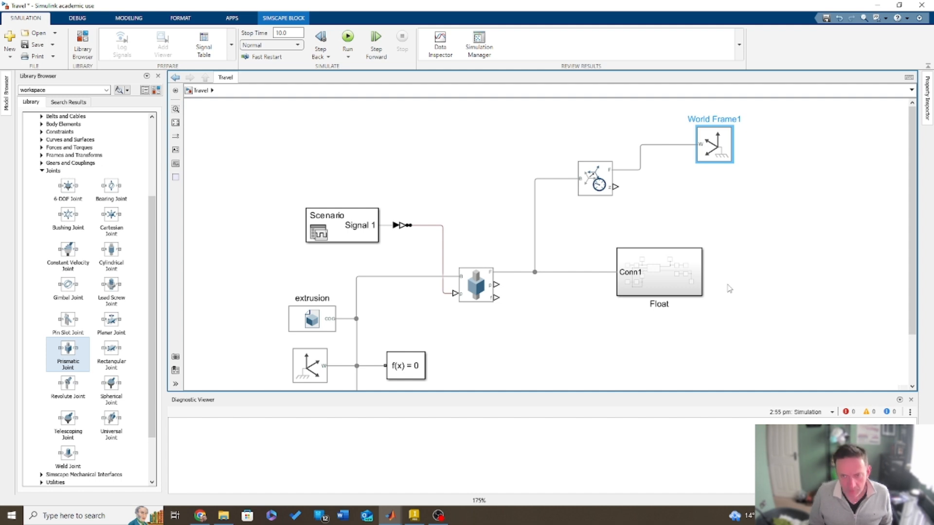
left_click(759, 204)
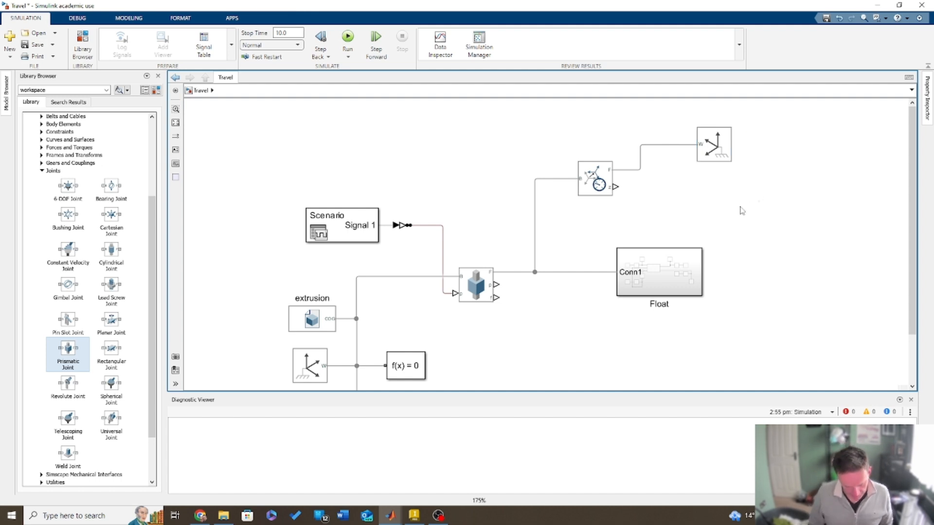
type("ps")
key("Return")
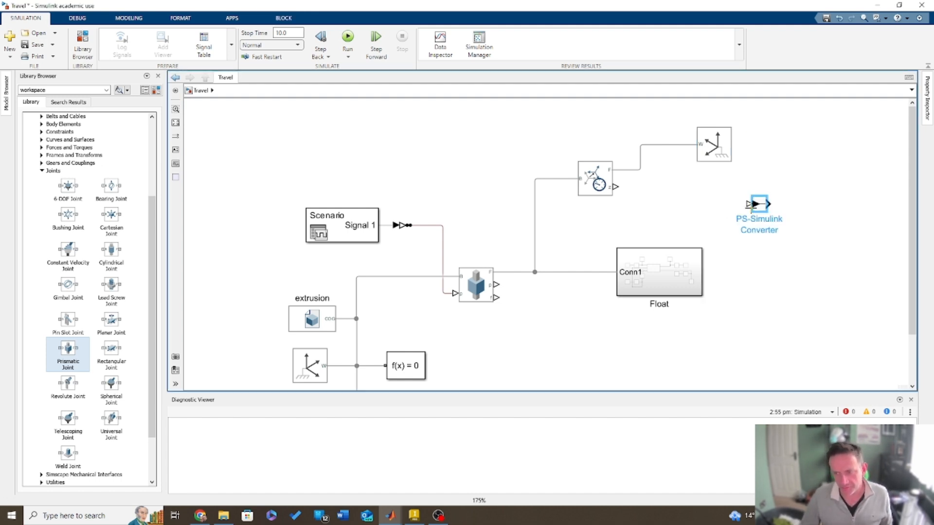
left_click_drag(747, 204, 601, 189)
left_click_drag(760, 210, 496, 287)
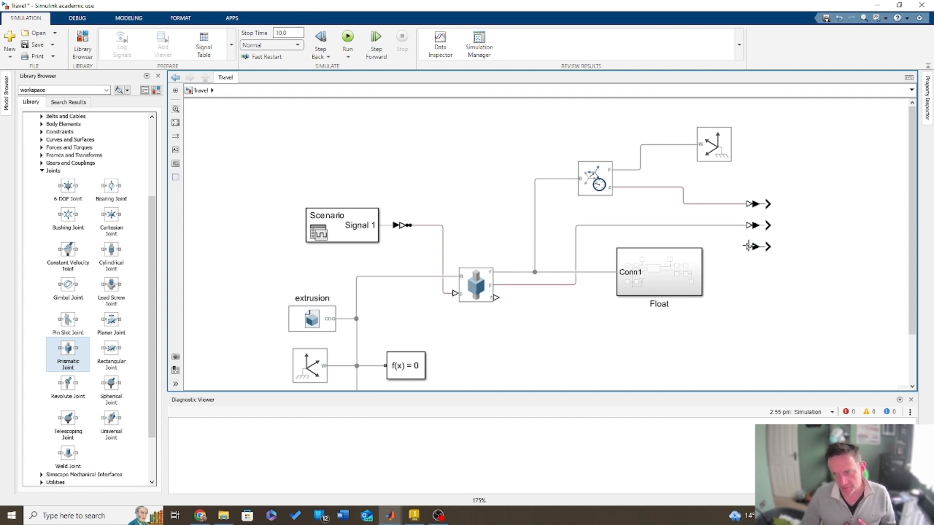
left_click_drag(749, 246, 496, 297)
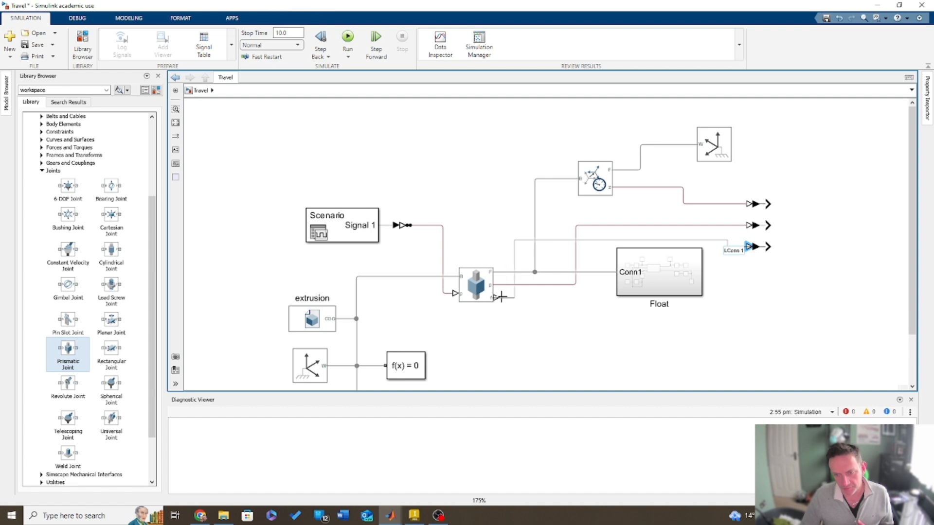
- Add a Scope block to the model beside the PS-Simulink Converters
double_click(827, 282)
type("scope")
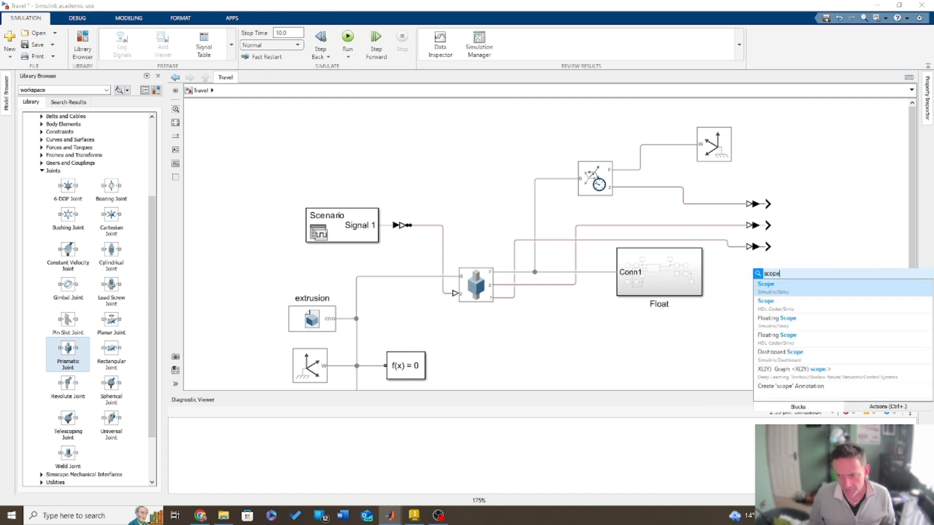
left_click(763, 291)
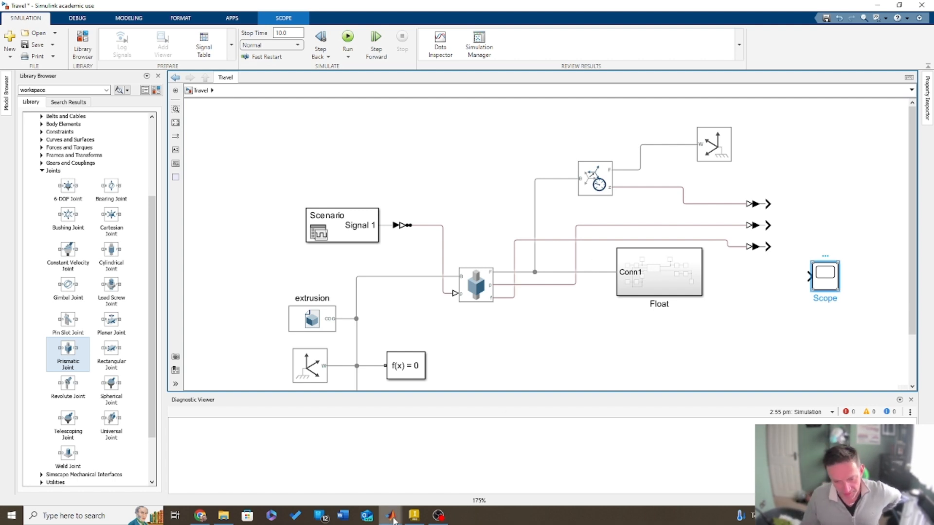
- Configure the Scope with 3 input ports and a layout of three stacked displays
double_click(824, 284)
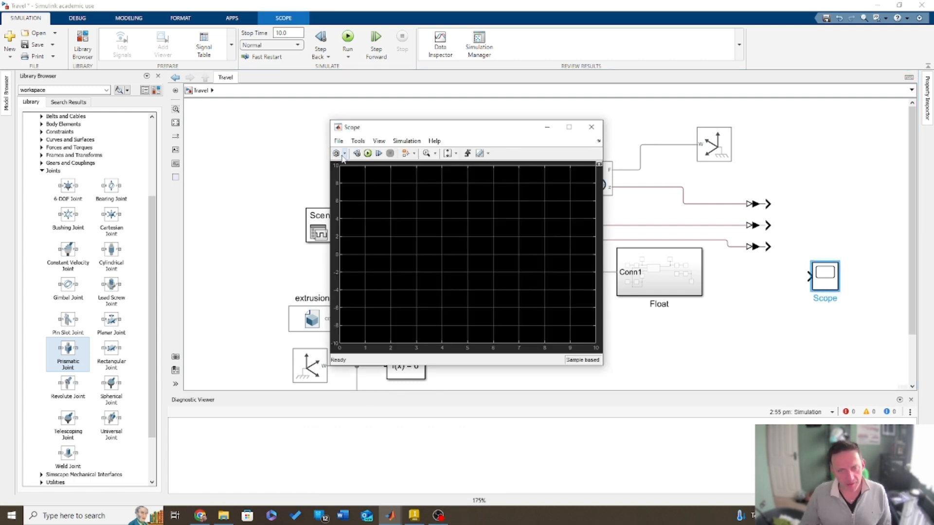
left_click(336, 153)
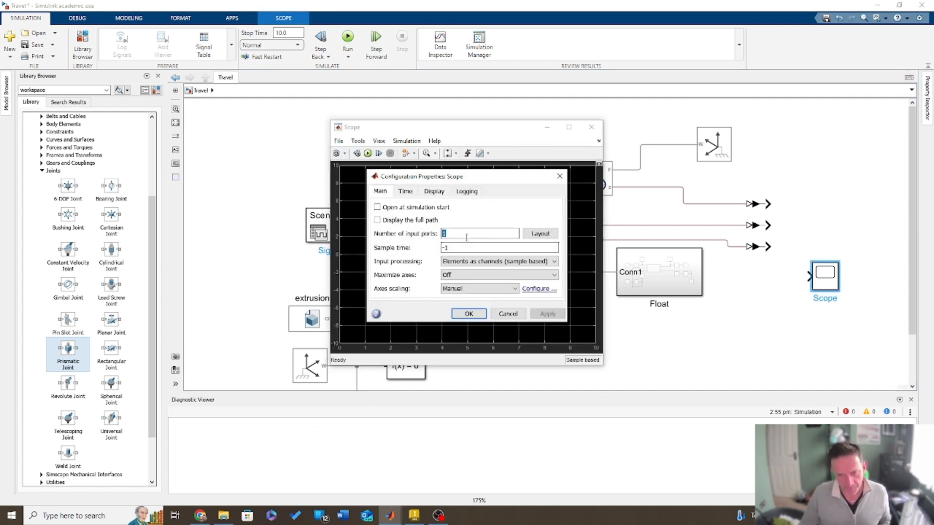
type("3")
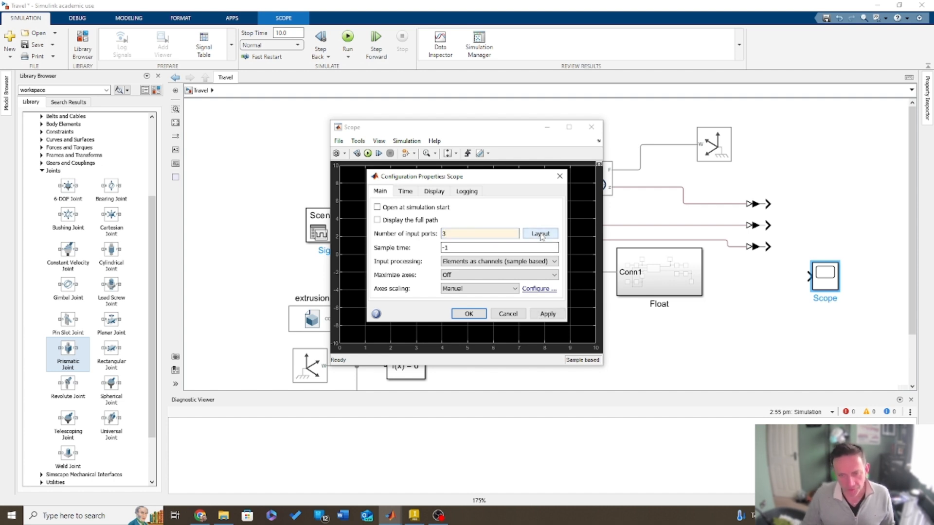
left_click(541, 235)
left_click(575, 273)
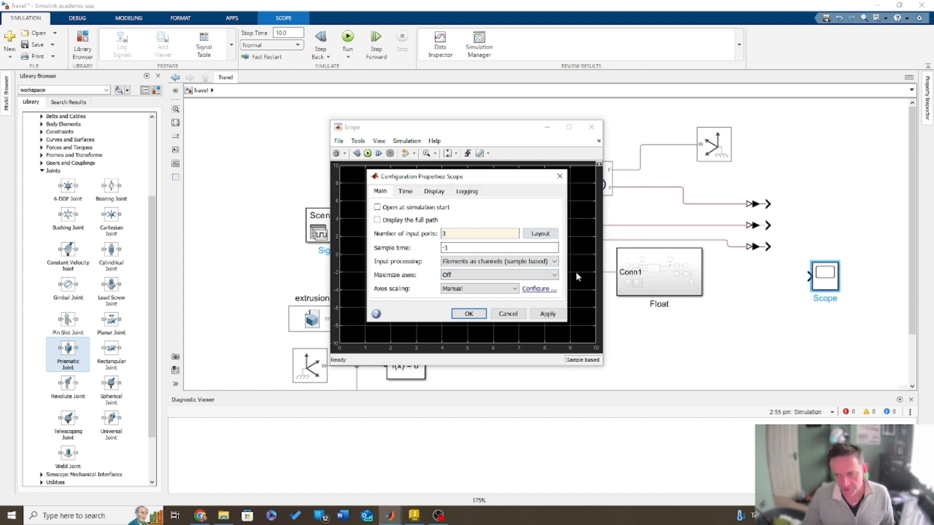
left_click(559, 316)
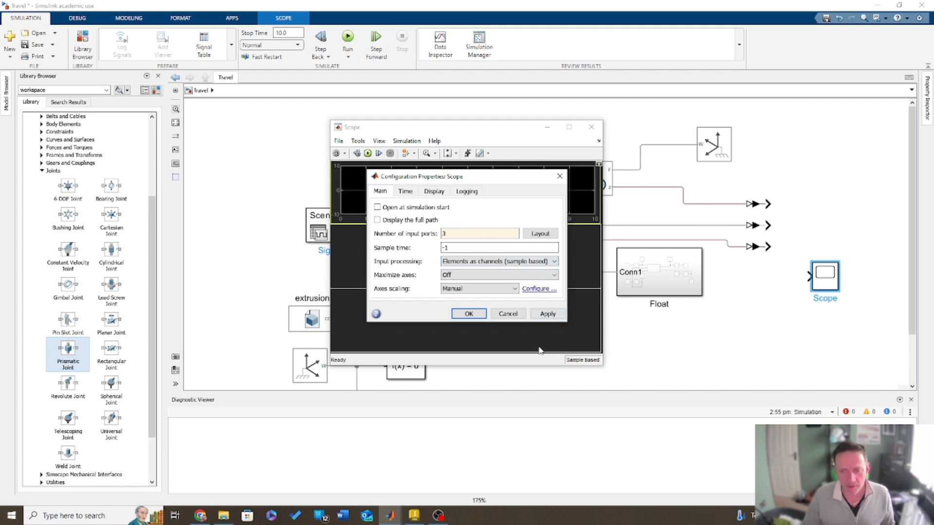
left_click(468, 314)
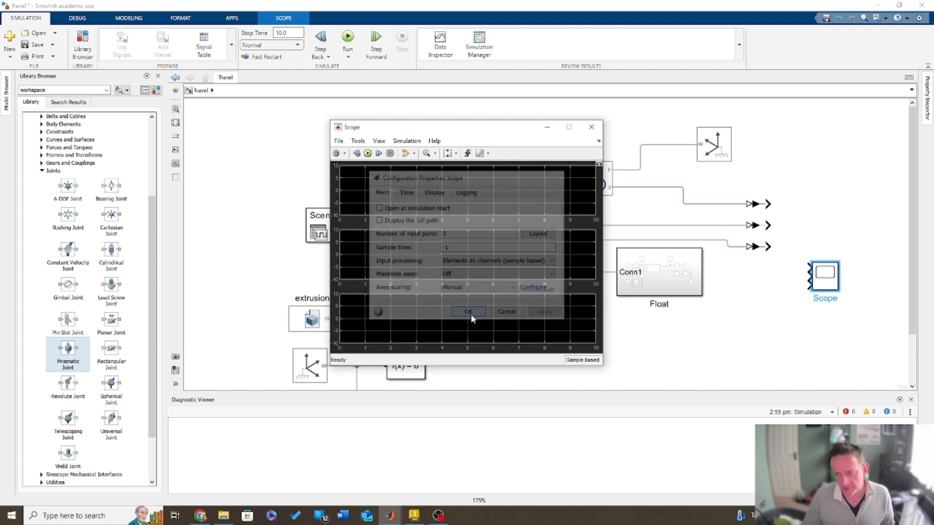
- Move the Scope level with the PS-Simulink Converters and connect the three converter outputs to its inputs in order
left_click_drag(829, 288, 830, 224)
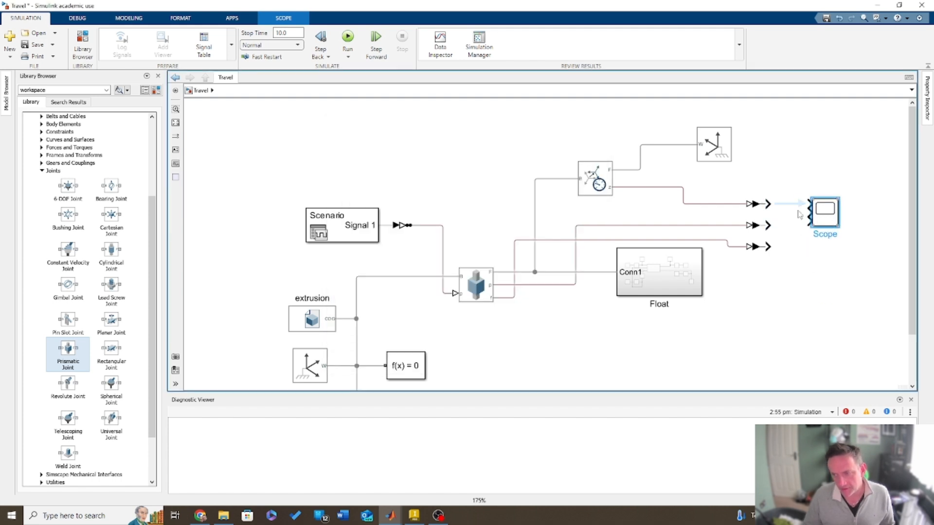
left_click(784, 205)
left_click_drag(770, 224, 811, 222)
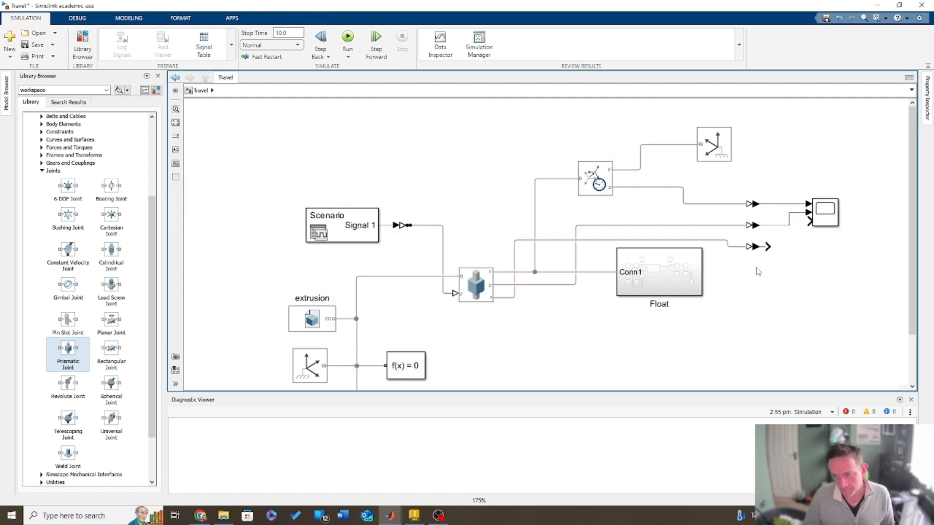
left_click_drag(769, 247, 810, 232)
- Run the simulation from the Scope window and scale the axes of the three plots to fit the signals
mouse_move(390, 516)
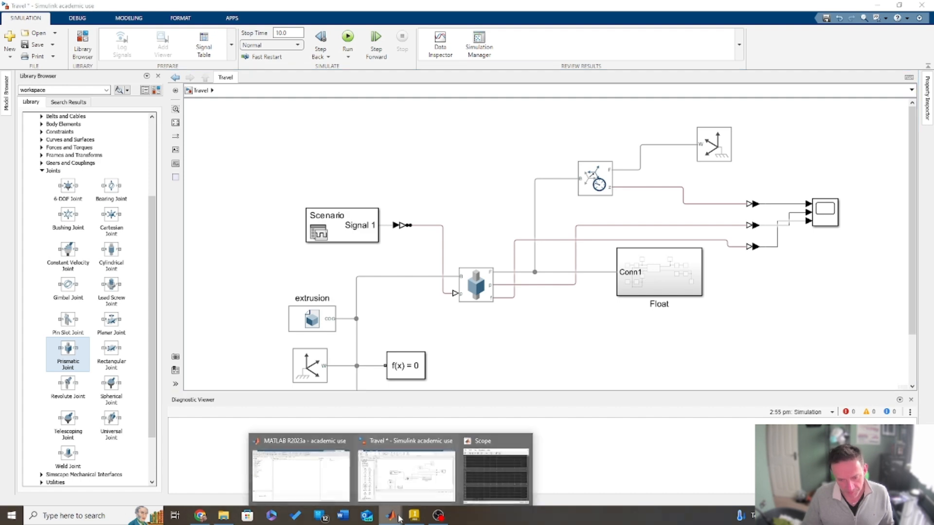
left_click(473, 472)
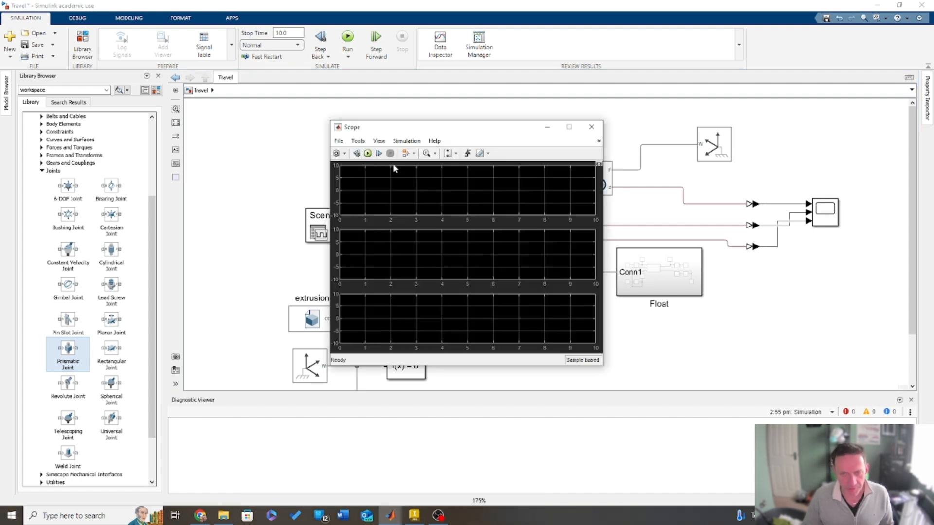
left_click(368, 153)
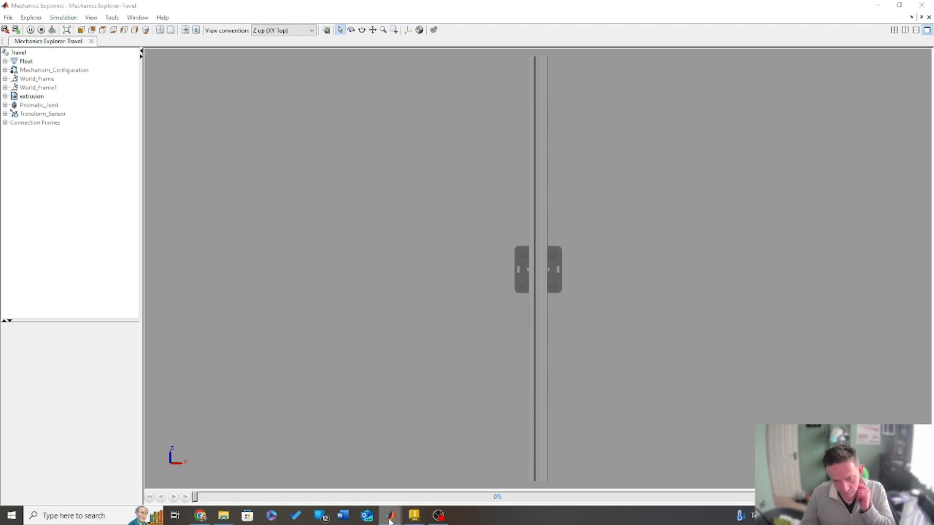
mouse_move(391, 516)
left_click(445, 493)
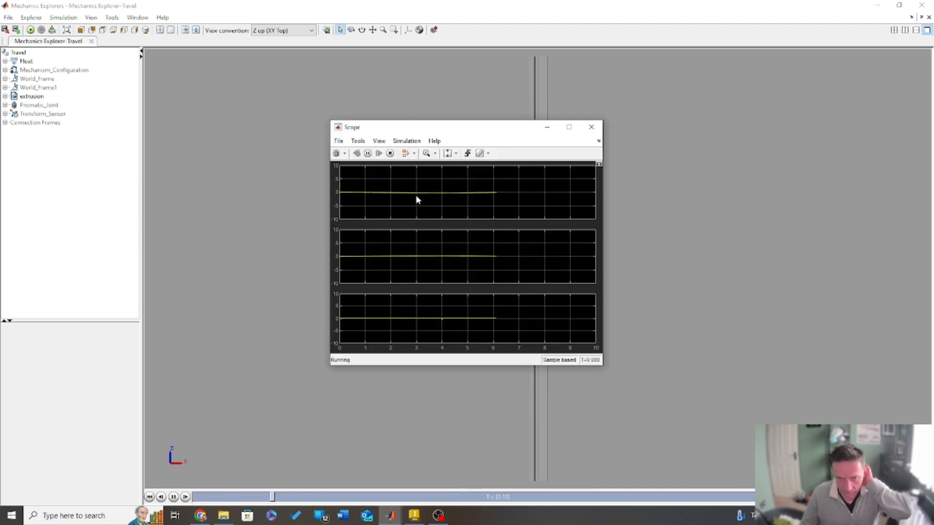
left_click(455, 153)
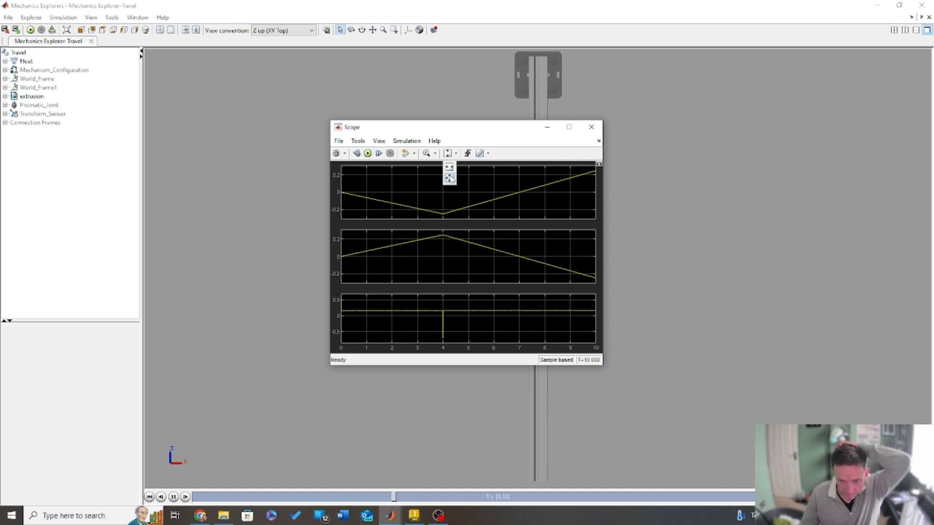
- Scale the Scope plots to fit both axes and open the Prismatic Joint's parameters to review its actuation and sensing settings
left_click(449, 178)
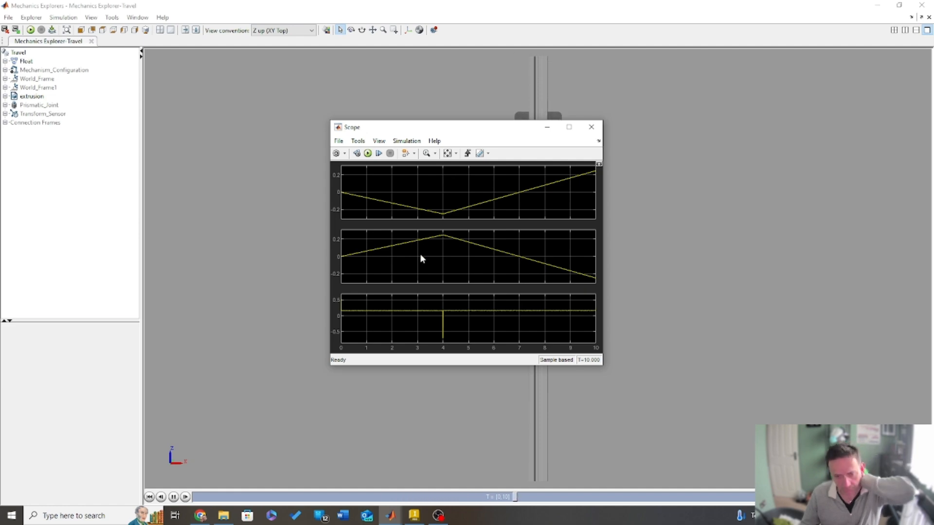
left_click(885, 5)
left_click(547, 127)
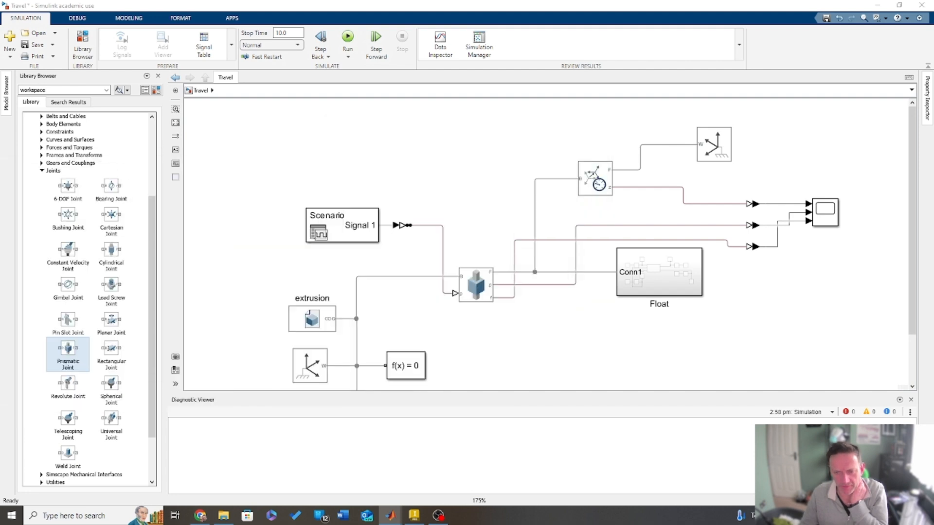
left_click(504, 350)
double_click(476, 279)
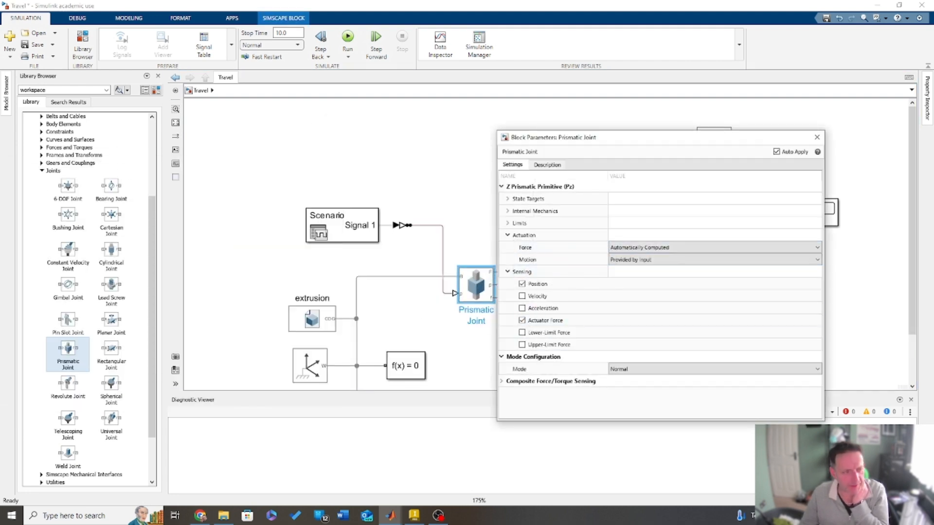
- Examine the force spike at 4 s in the Scope's third plot by zooming in along the time axis, and close the Scope
double_click(832, 213)
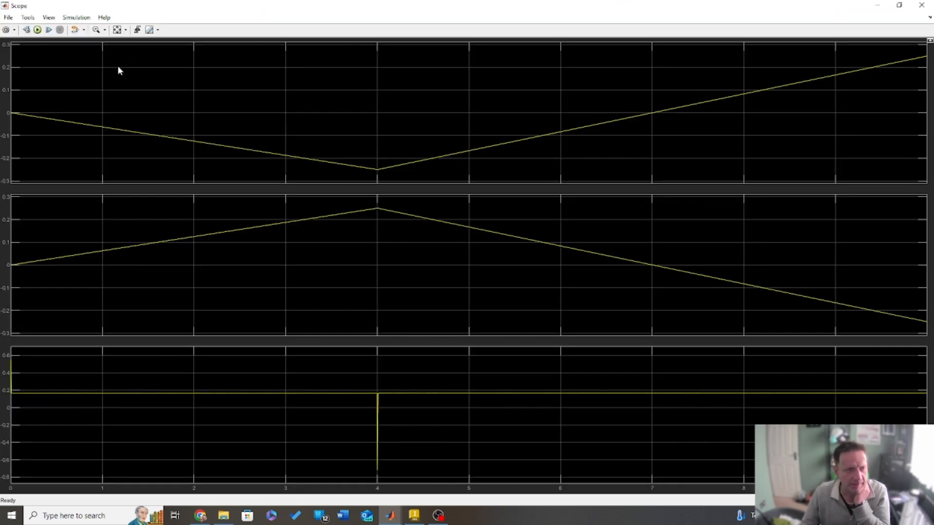
left_click(106, 30)
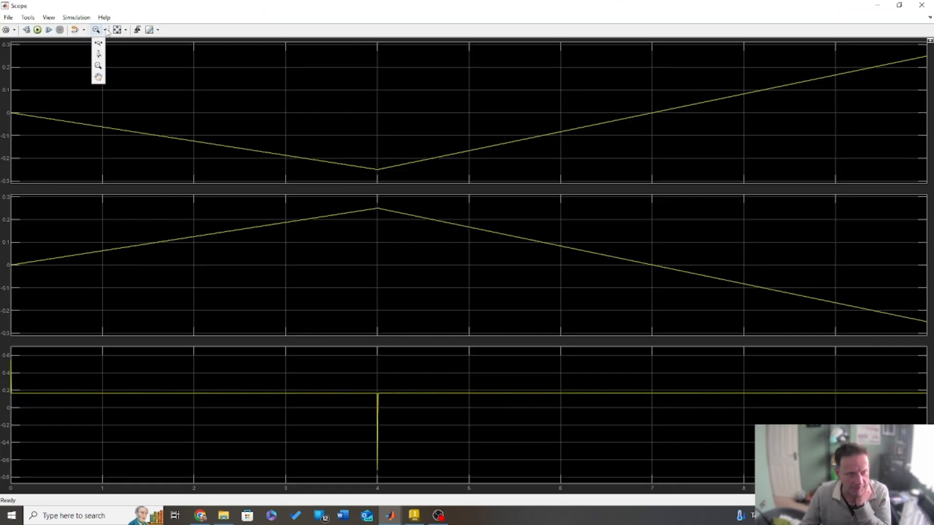
left_click(99, 43)
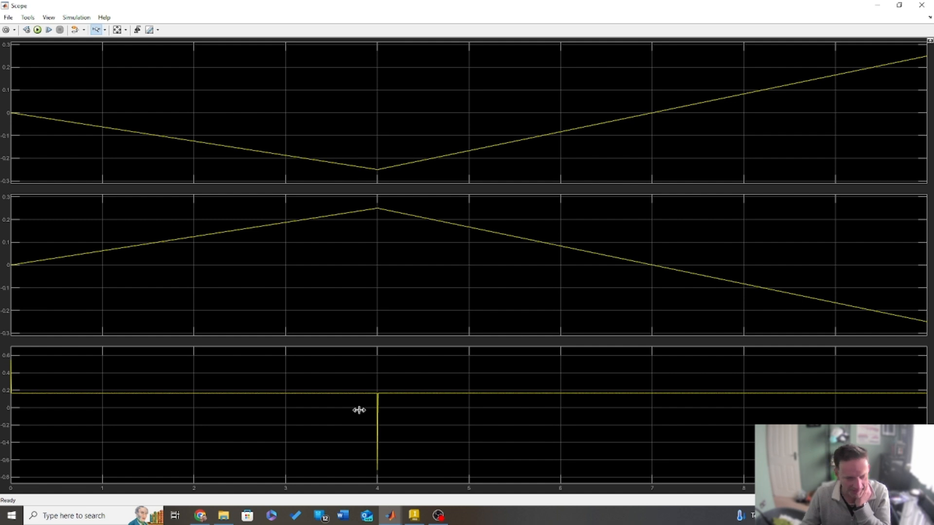
left_click(385, 417)
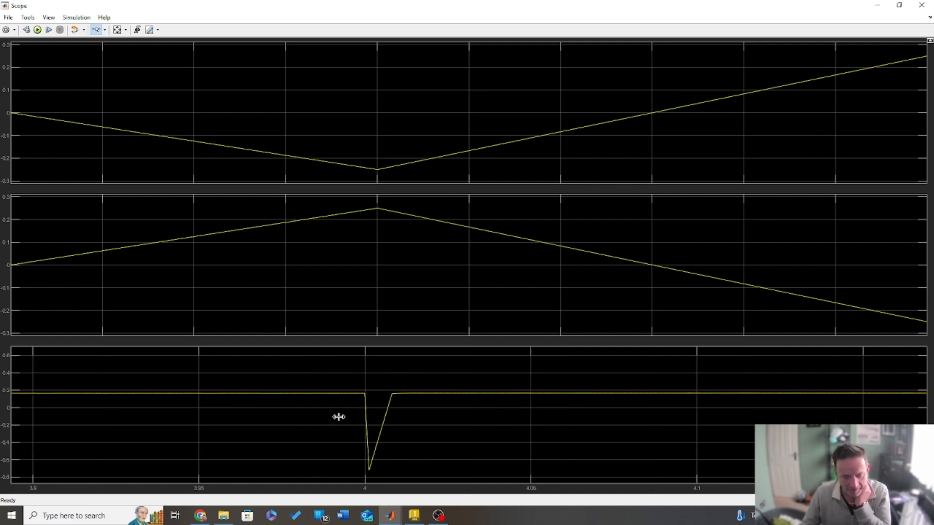
left_click(434, 411)
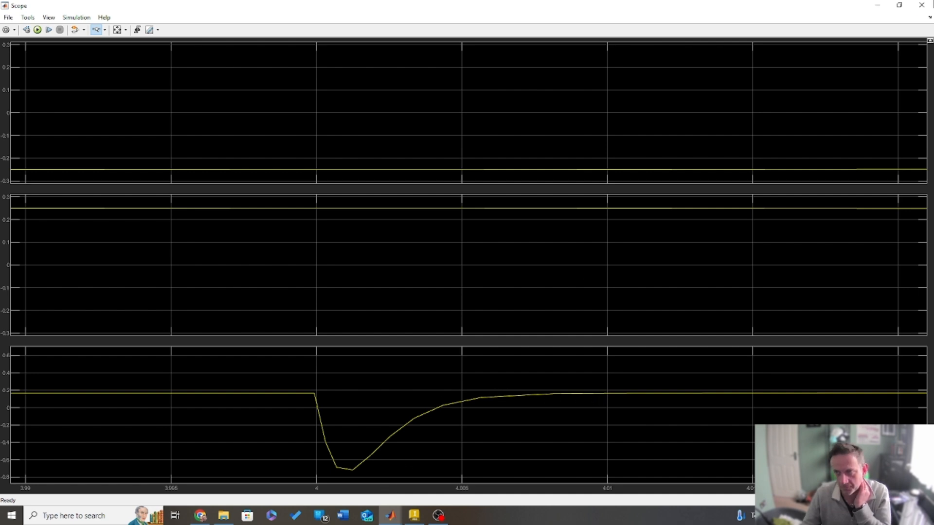
left_click(924, 4)
left_click(232, 138)
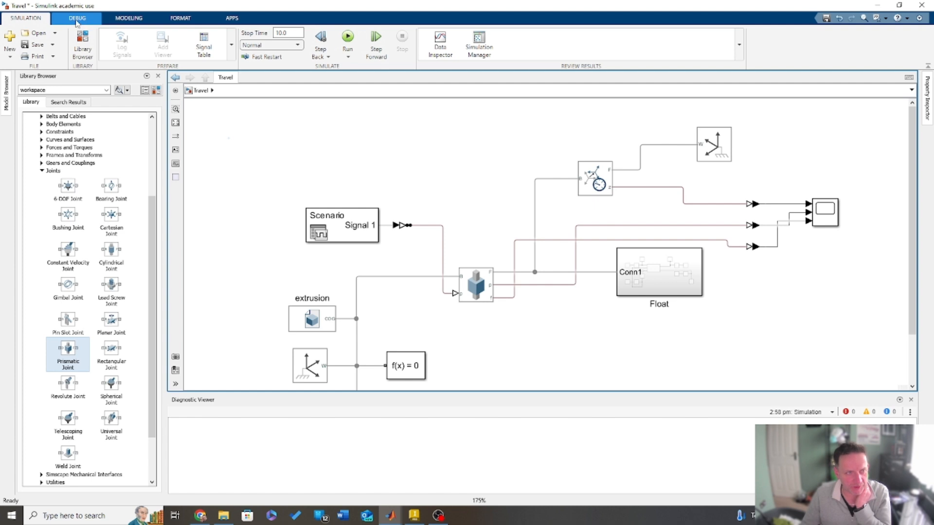
- Set the solver's relative tolerance to 1e-6 in the model's configuration parameters
left_click(130, 18)
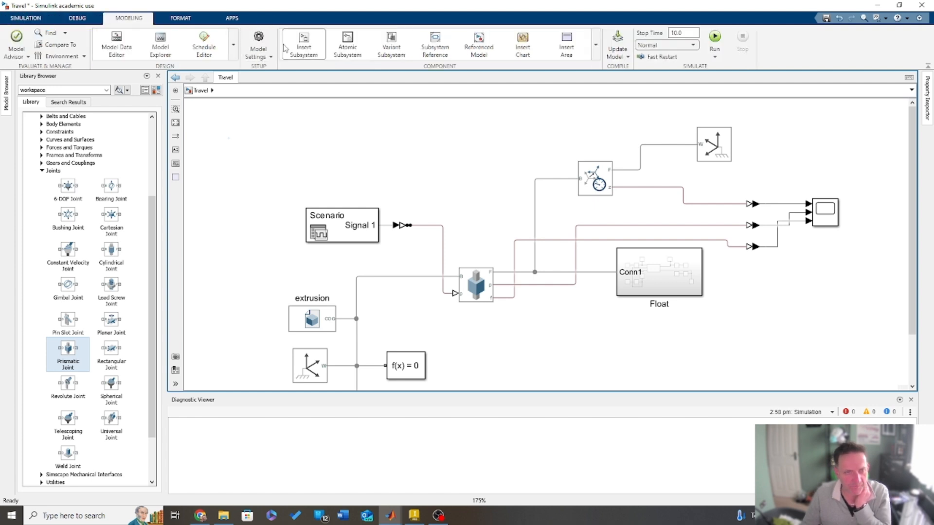
left_click(258, 43)
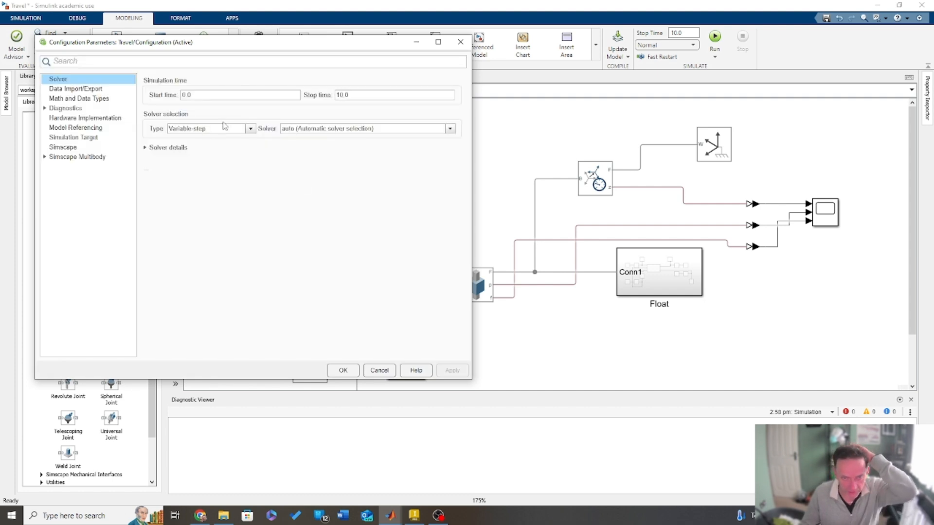
left_click(147, 149)
double_click(366, 167)
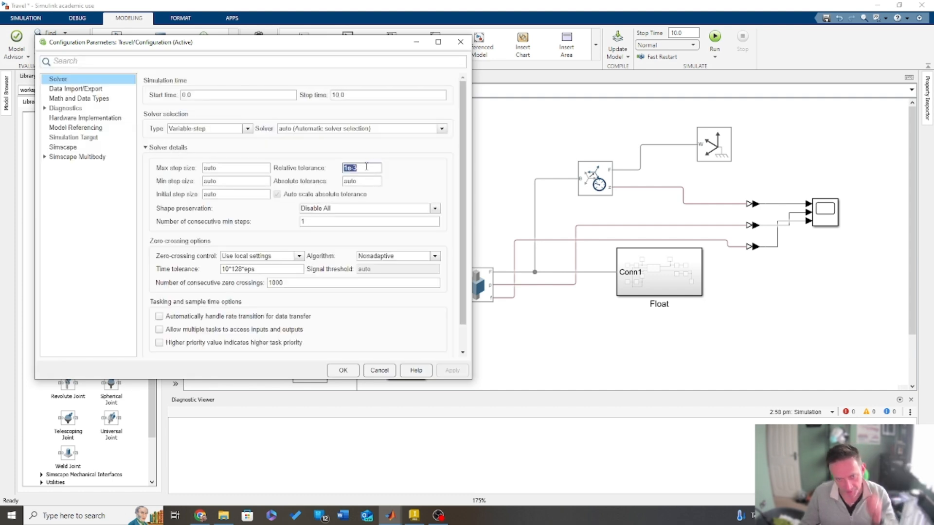
key("BackSpace")
key("BackSpace")
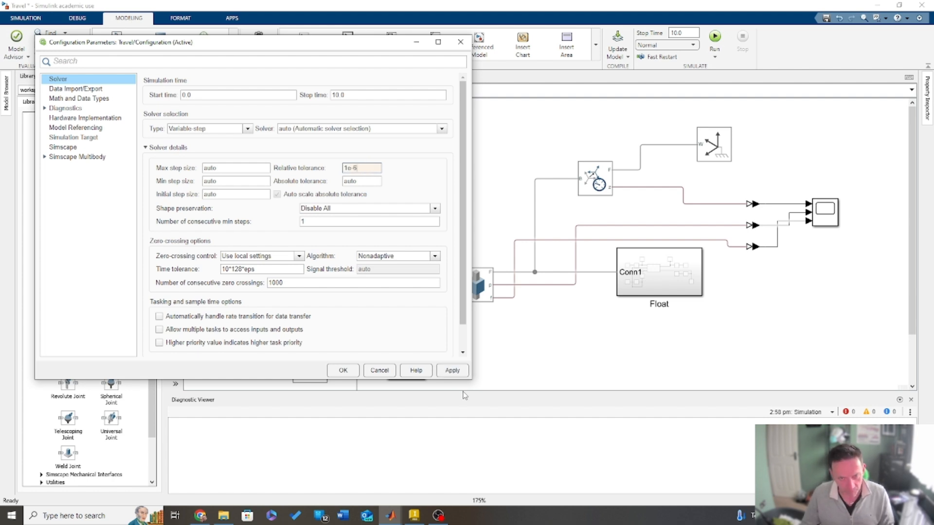
type("-6")
left_click(343, 371)
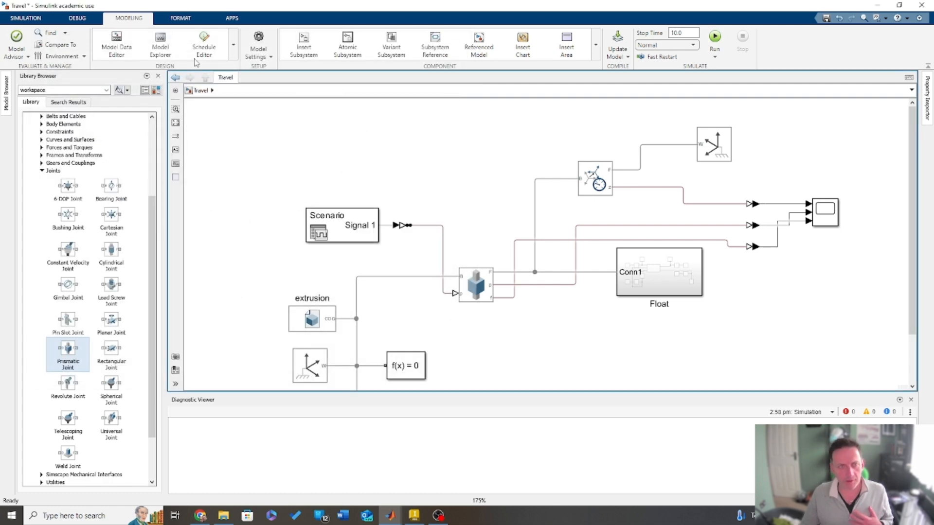
- Run the simulation again, check the motion in Mechanics Explorer and return to the Travel model
left_click(714, 38)
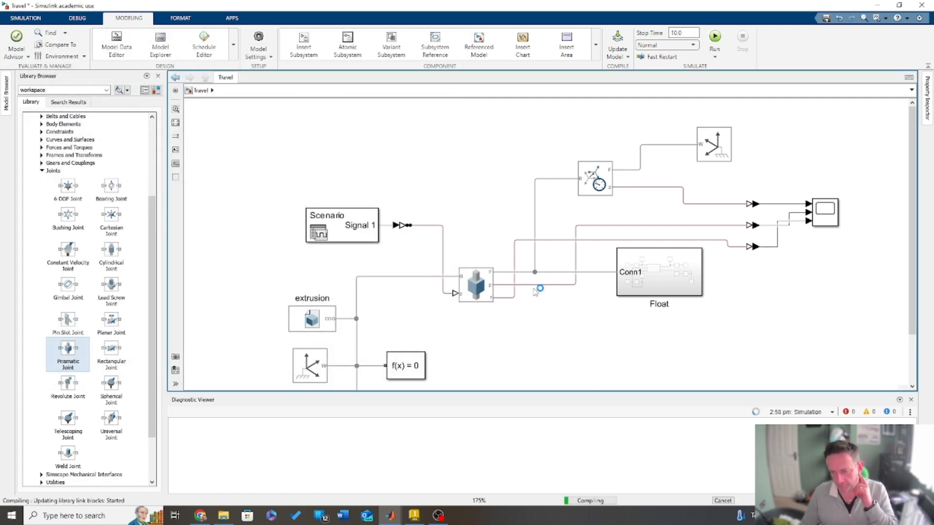
mouse_move(392, 520)
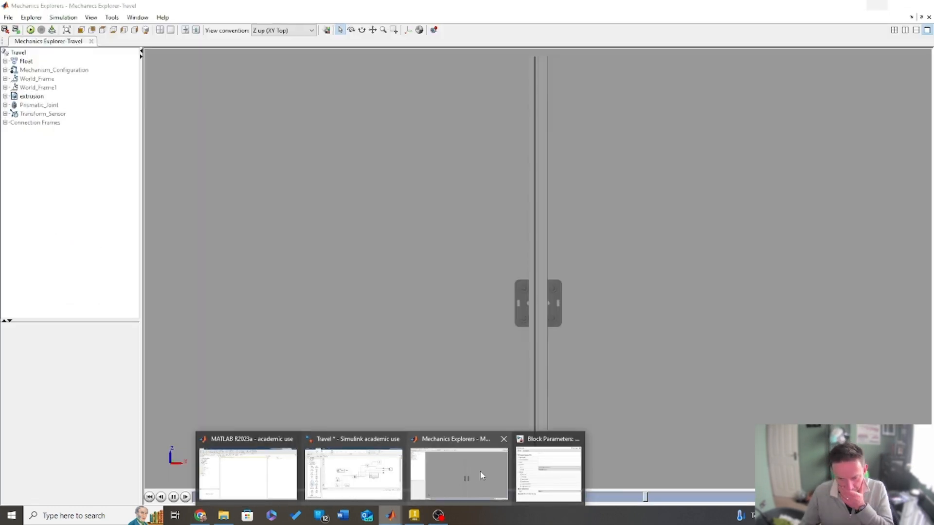
left_click(480, 471)
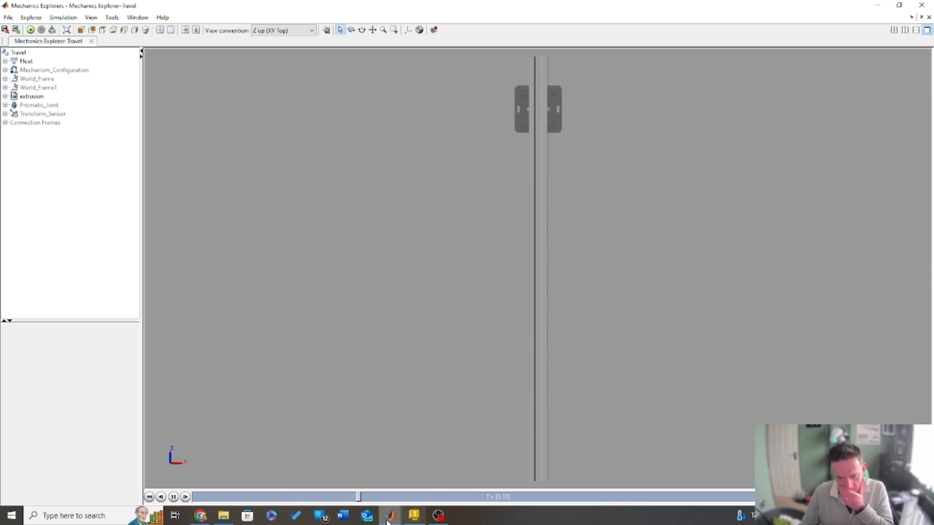
mouse_move(392, 517)
left_click(370, 488)
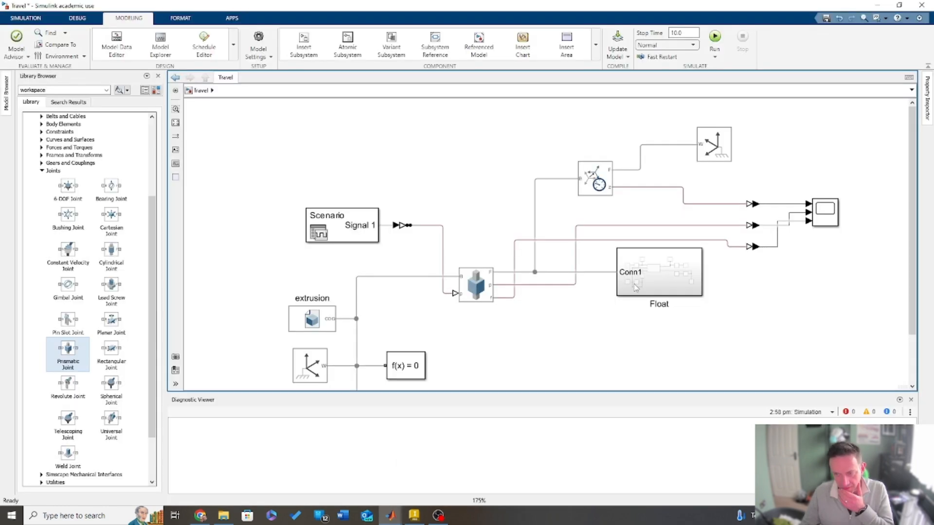
- Inspect the rerun's force curve around 4 s in the Scope, restore the fitted view and close the Scope
double_click(826, 223)
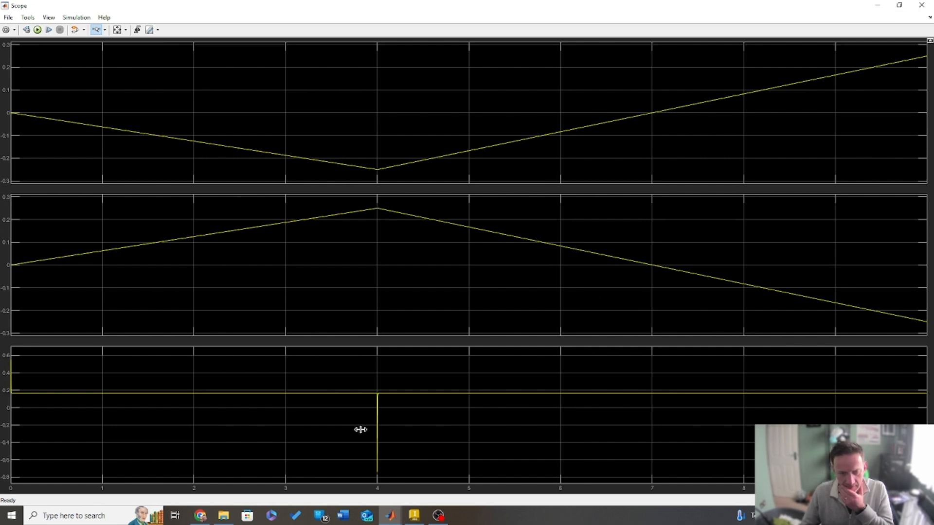
left_click_drag(362, 430, 431, 426)
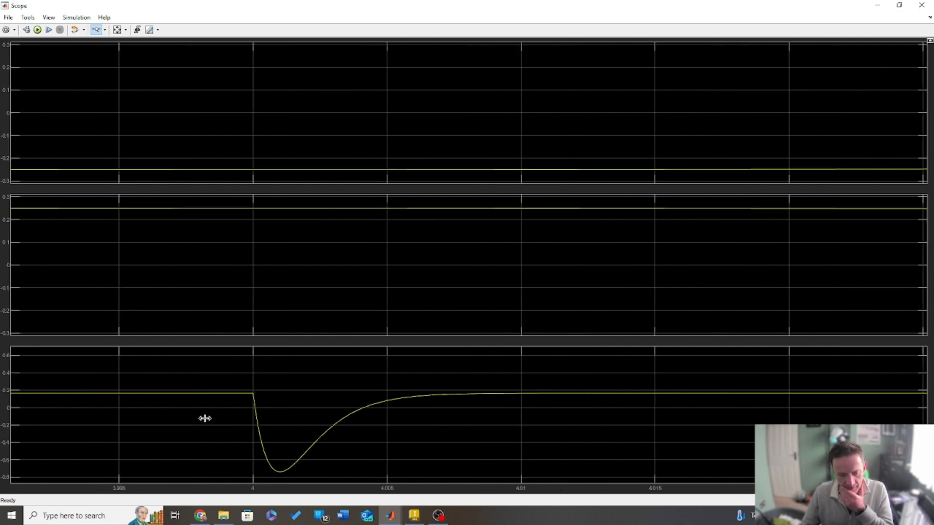
left_click_drag(205, 419, 438, 440)
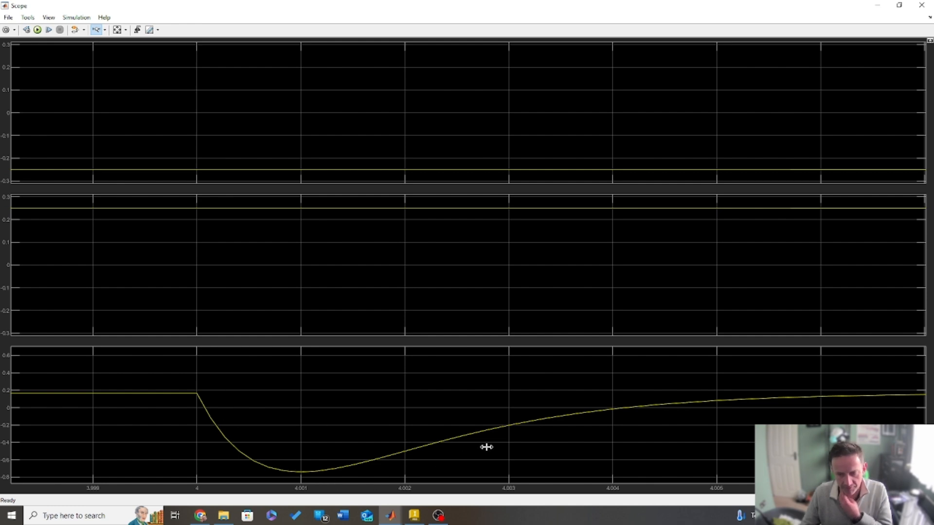
left_click(117, 29)
left_click(922, 5)
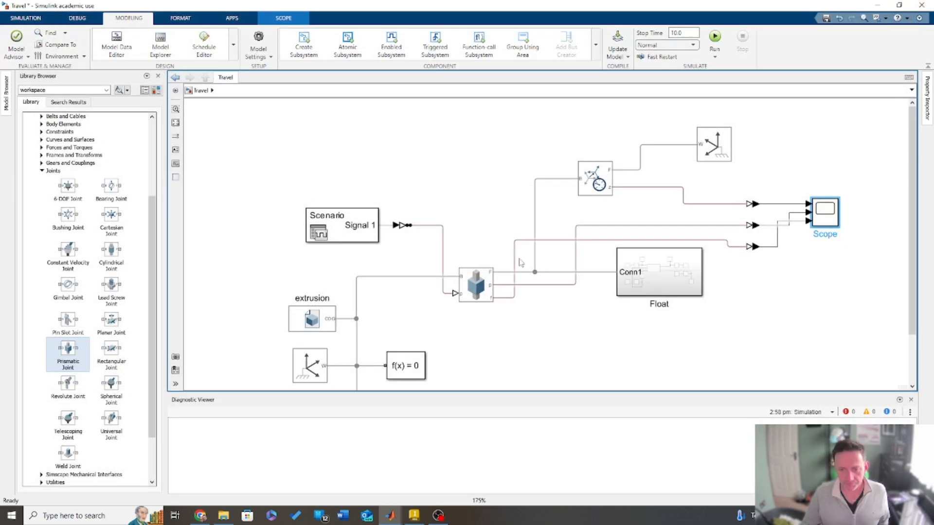